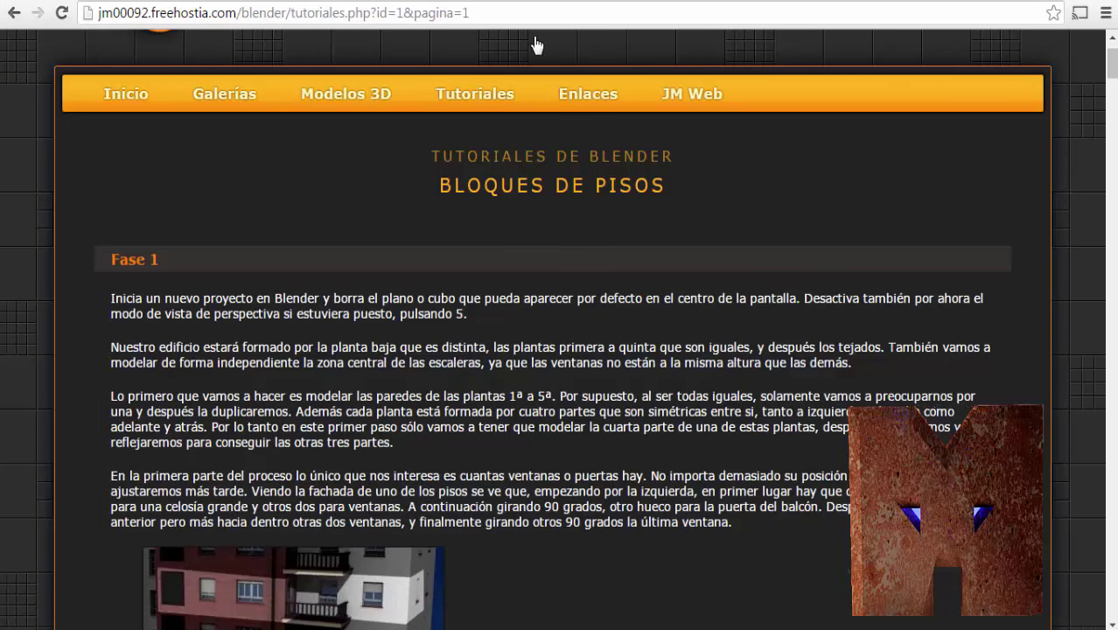
Scroll the Chrome tutorial to the 'En vista frontal, inserta un plano' and Only Faces instructions
{"action": "scroll", "coordinate": [403, 269], "scroll_direction": "up", "scroll_amount": 1}
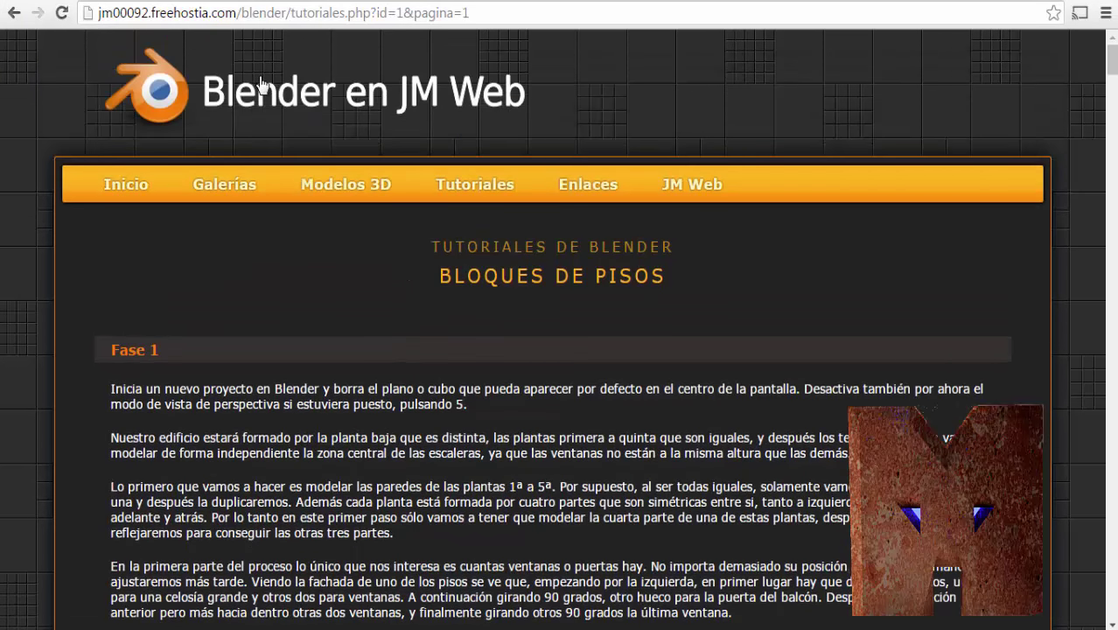
{"action": "scroll", "coordinate": [612, 145], "scroll_direction": "down", "scroll_amount": 3}
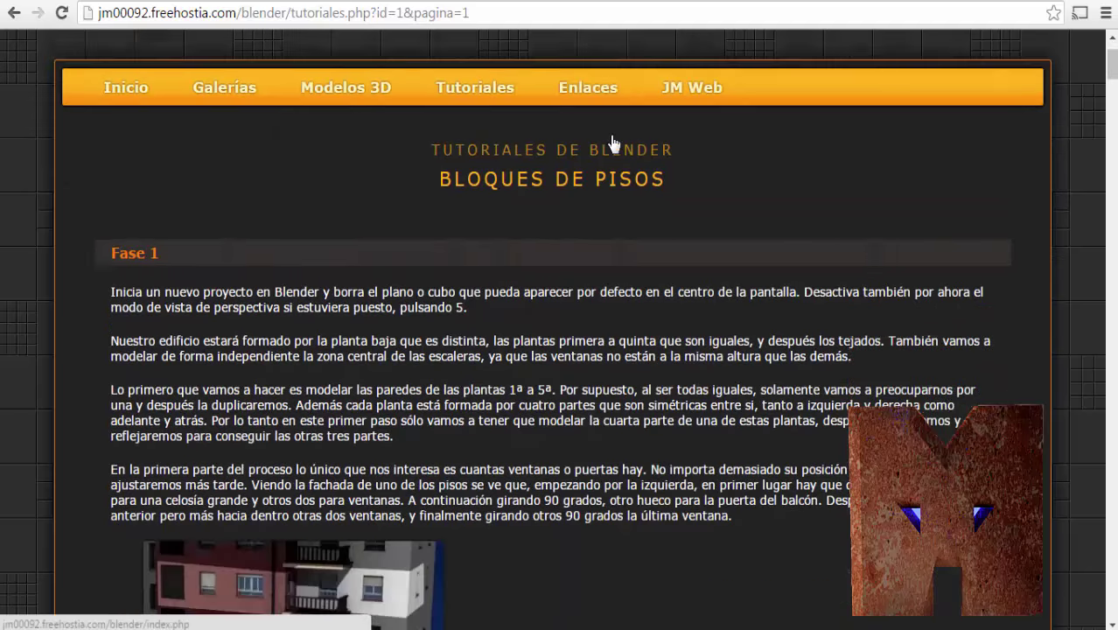
{"action": "scroll", "coordinate": [612, 145], "scroll_direction": "down", "scroll_amount": 10}
{"action": "scroll", "coordinate": [613, 145], "scroll_direction": "down", "scroll_amount": 10}
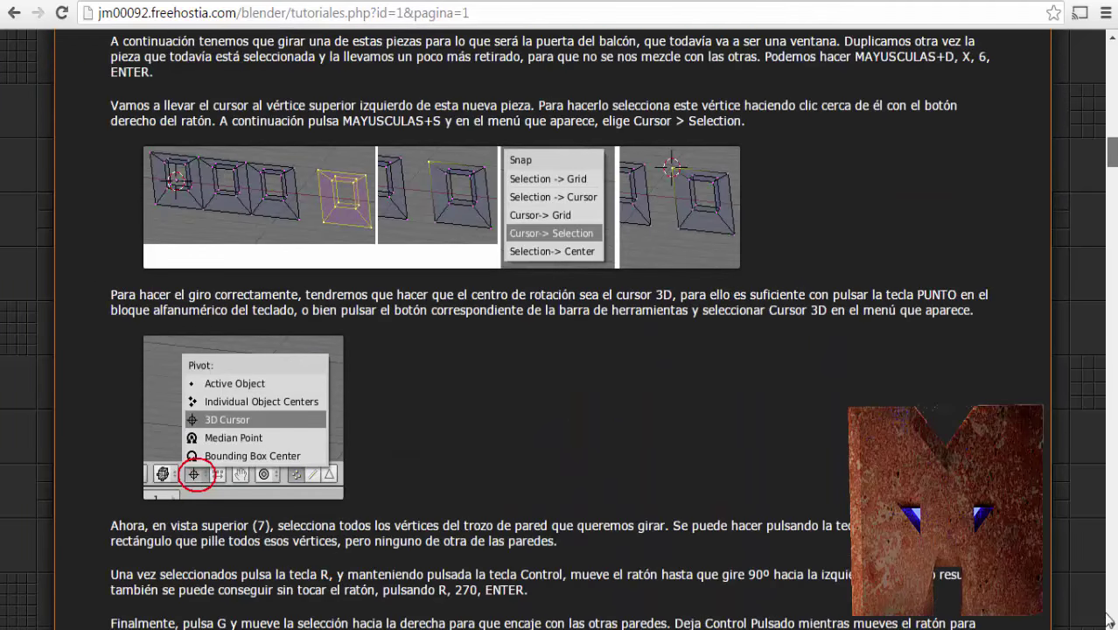
{"action": "scroll", "coordinate": [208, 551], "scroll_direction": "down", "scroll_amount": 15}
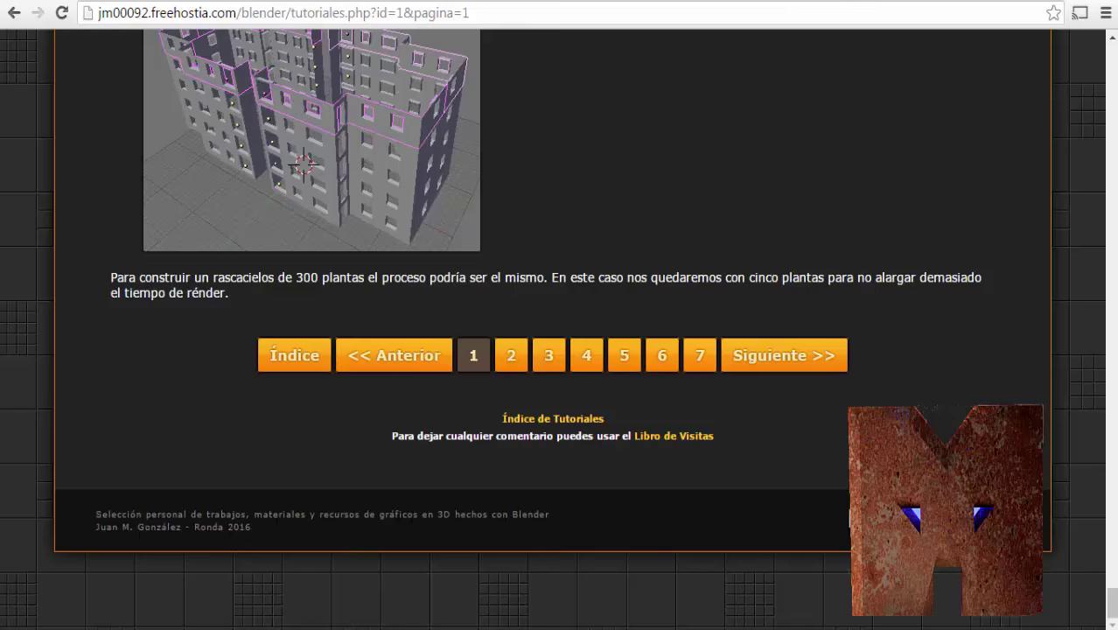
{"action": "left_click_drag", "start_coordinate": [1111, 597], "coordinate": [1113, 54]}
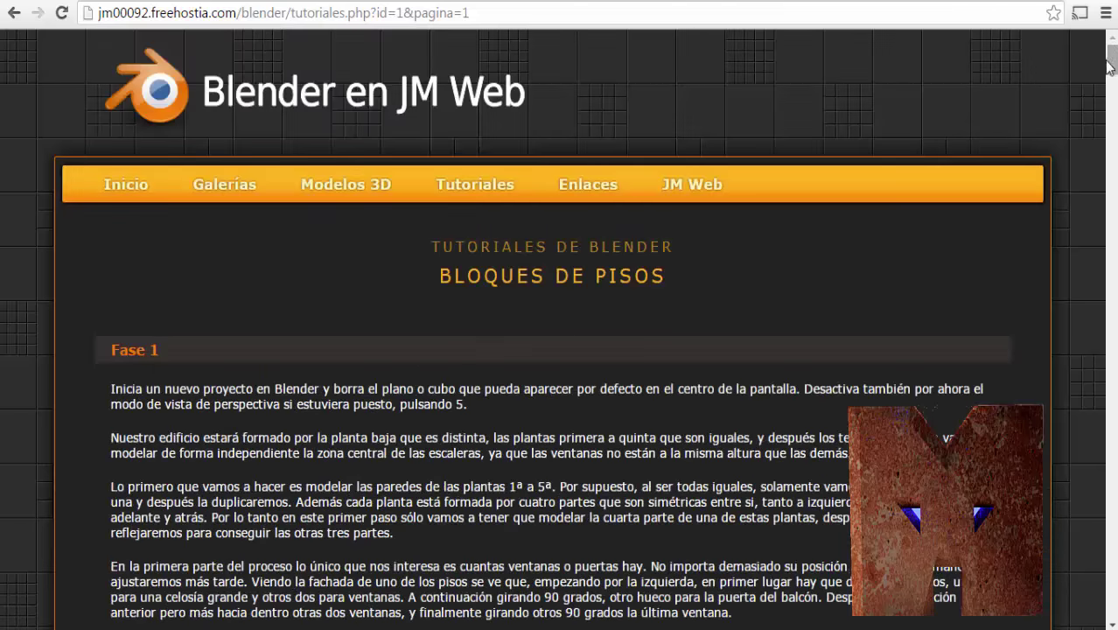
{"action": "scroll", "coordinate": [1113, 54], "scroll_direction": "down", "scroll_amount": 3}
{"action": "scroll", "coordinate": [560, 350], "scroll_direction": "down", "scroll_amount": 4}
{"action": "scroll", "coordinate": [560, 350], "scroll_direction": "up", "scroll_amount": 3}
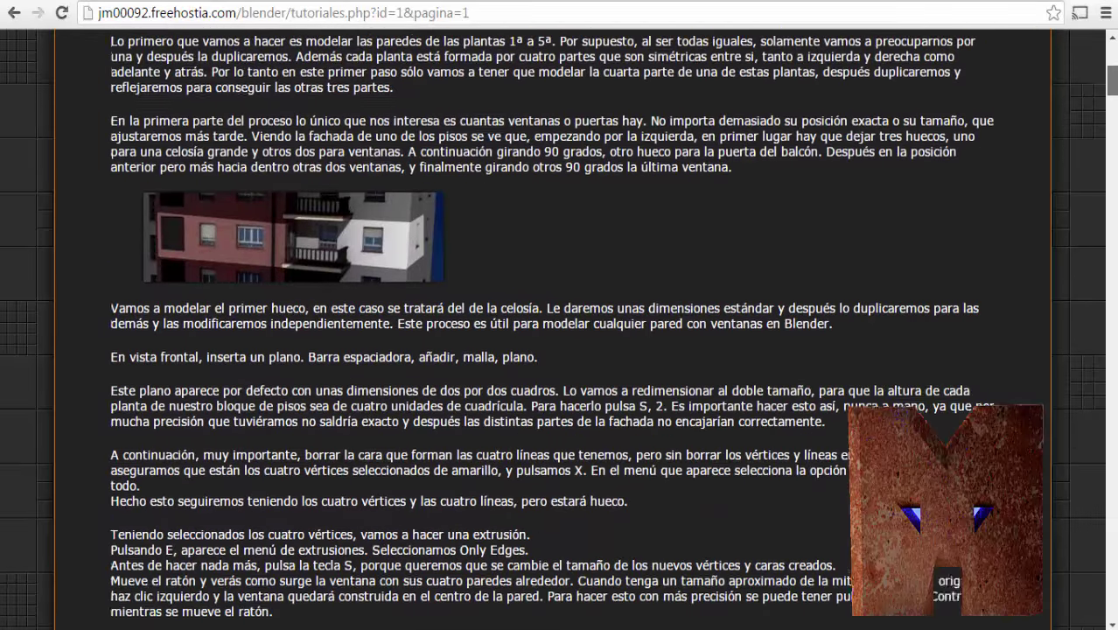
{"action": "scroll", "coordinate": [560, 350], "scroll_direction": "up", "scroll_amount": 1}
{"action": "scroll", "coordinate": [560, 350], "scroll_direction": "up", "scroll_amount": 2}
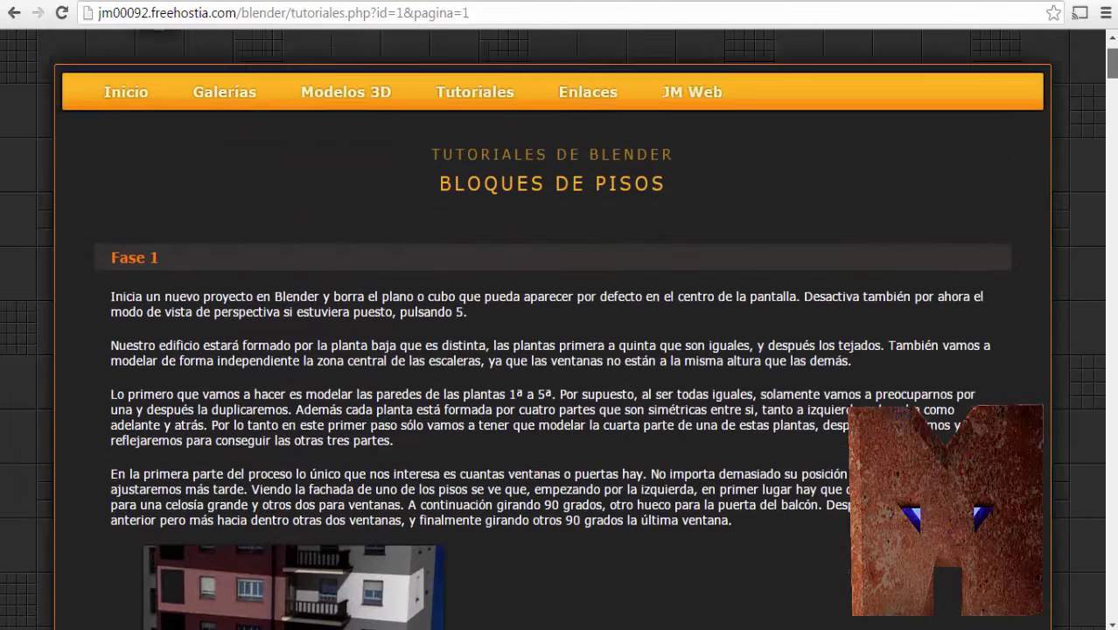
{"action": "scroll", "coordinate": [560, 350], "scroll_direction": "down", "scroll_amount": 3}
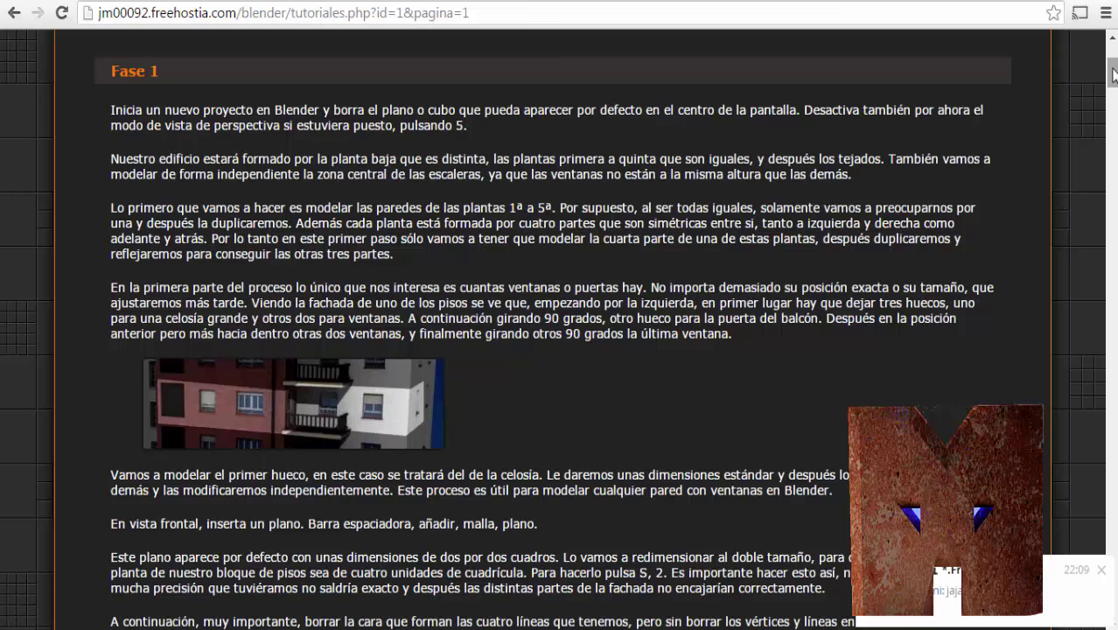
{"action": "left_click_drag", "start_coordinate": [1113, 75], "coordinate": [1113, 99]}
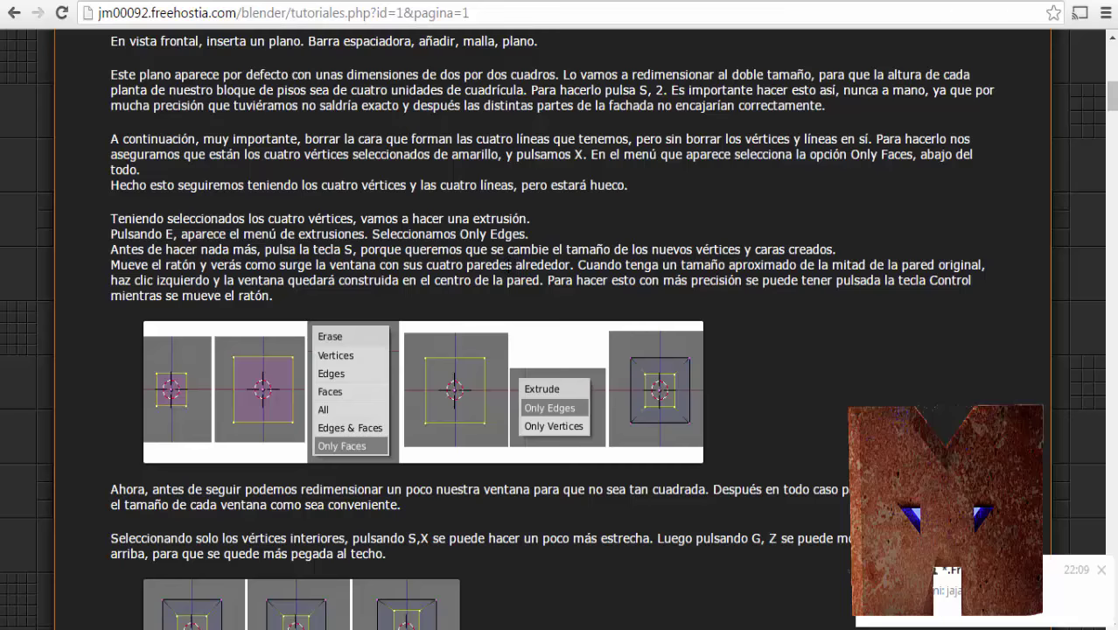
{"action": "mouse_move", "coordinate": [1114, 96]}
{"action": "left_mouse_down"}
{"action": "mouse_move", "coordinate": [1113, 171]}
{"action": "mouse_move", "coordinate": [1114, 92]}
{"action": "left_mouse_up"}
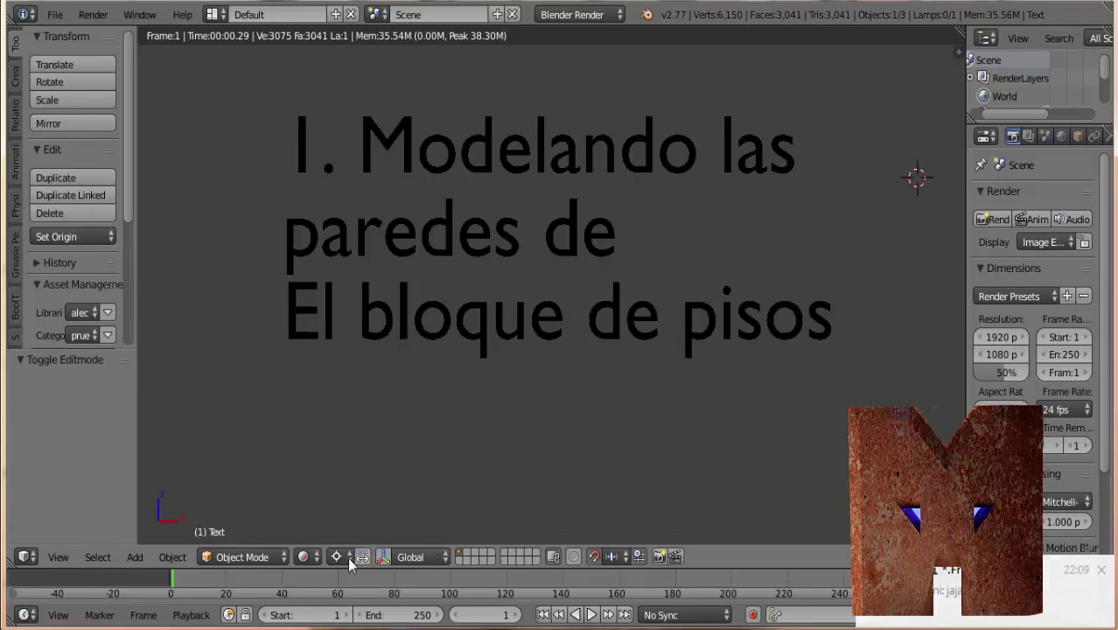
Switch the viewport to Solid shading and delete the title text object
{"action": "left_click", "coordinate": [303, 557]}
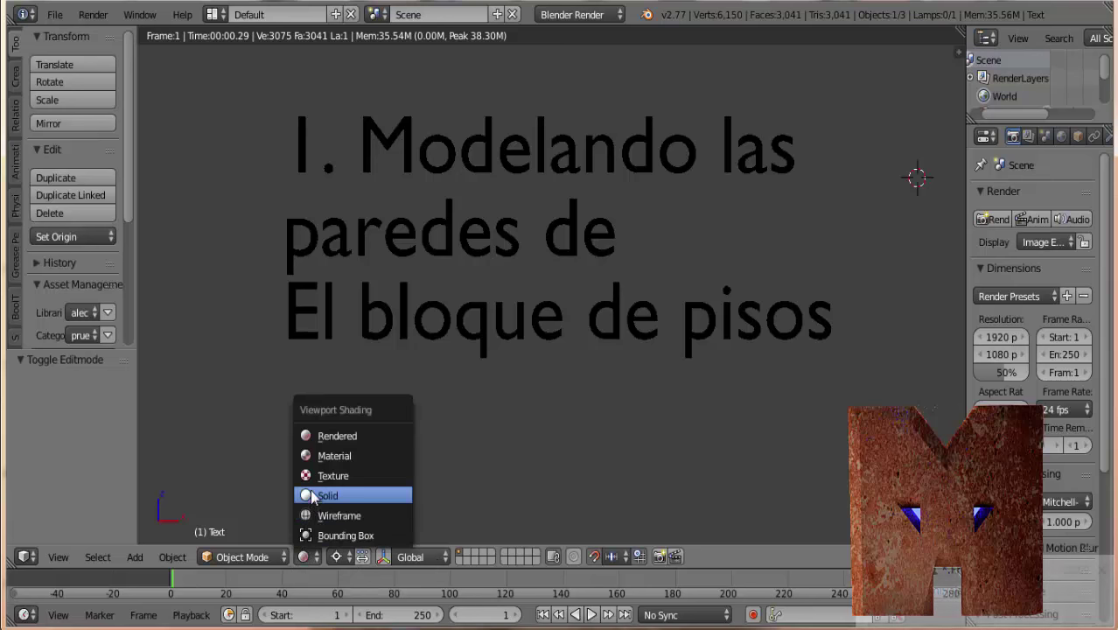
{"action": "left_click", "coordinate": [316, 497]}
{"action": "key", "text": "x"}
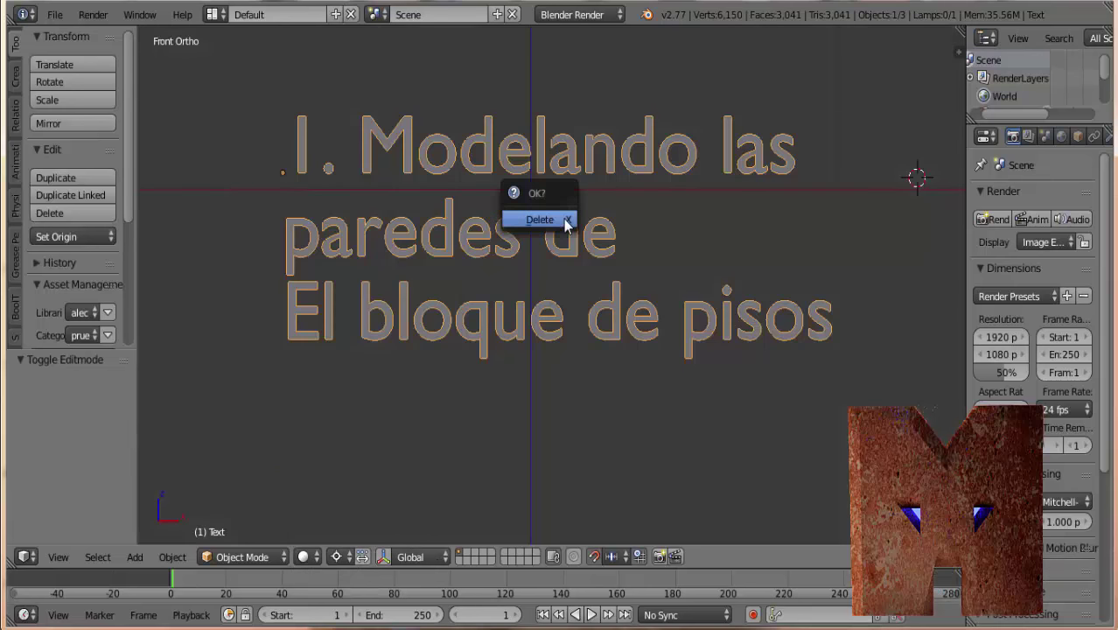
{"action": "left_click", "coordinate": [564, 220]}
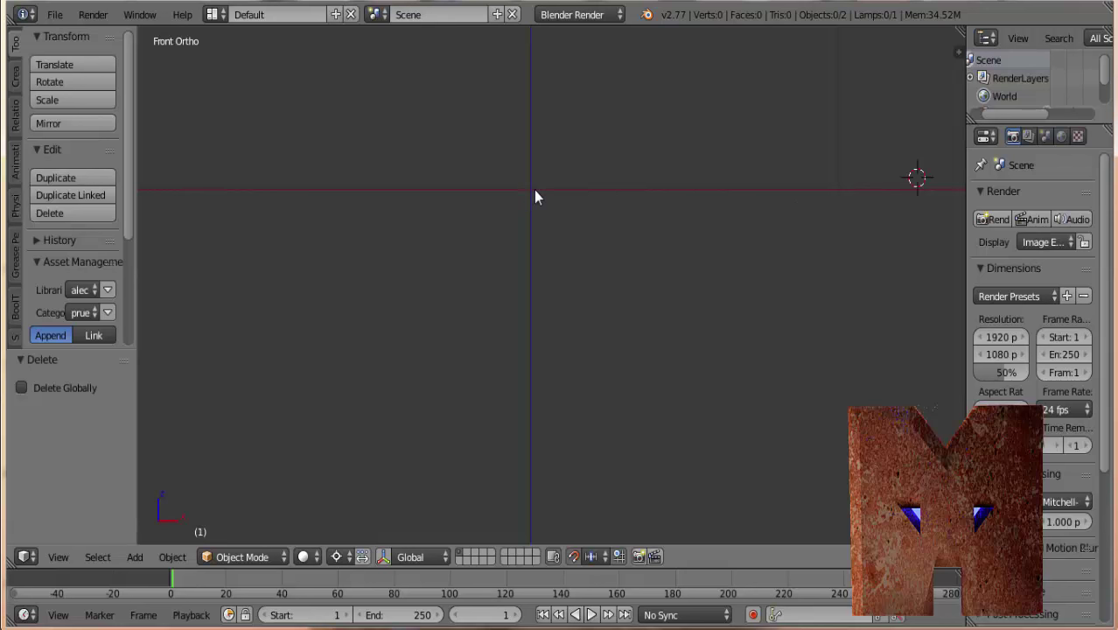
Snap the 3D cursor to the world centre
{"action": "key", "text": "shift+a"}
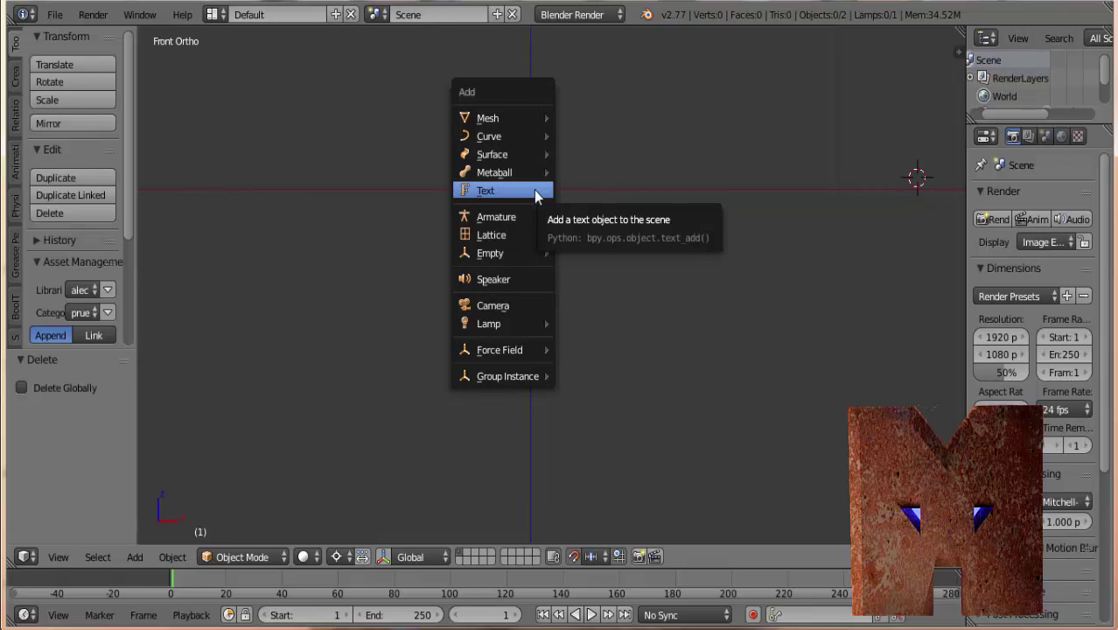
{"action": "key", "text": "Escape"}
{"action": "key", "text": "shift+s"}
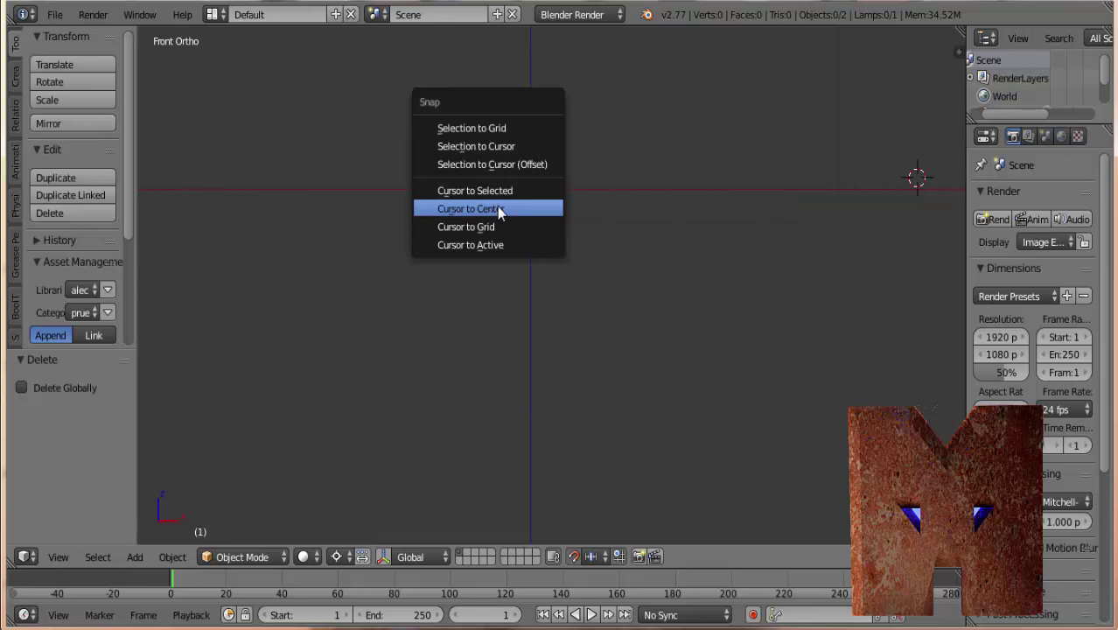
{"action": "left_click", "coordinate": [497, 210]}
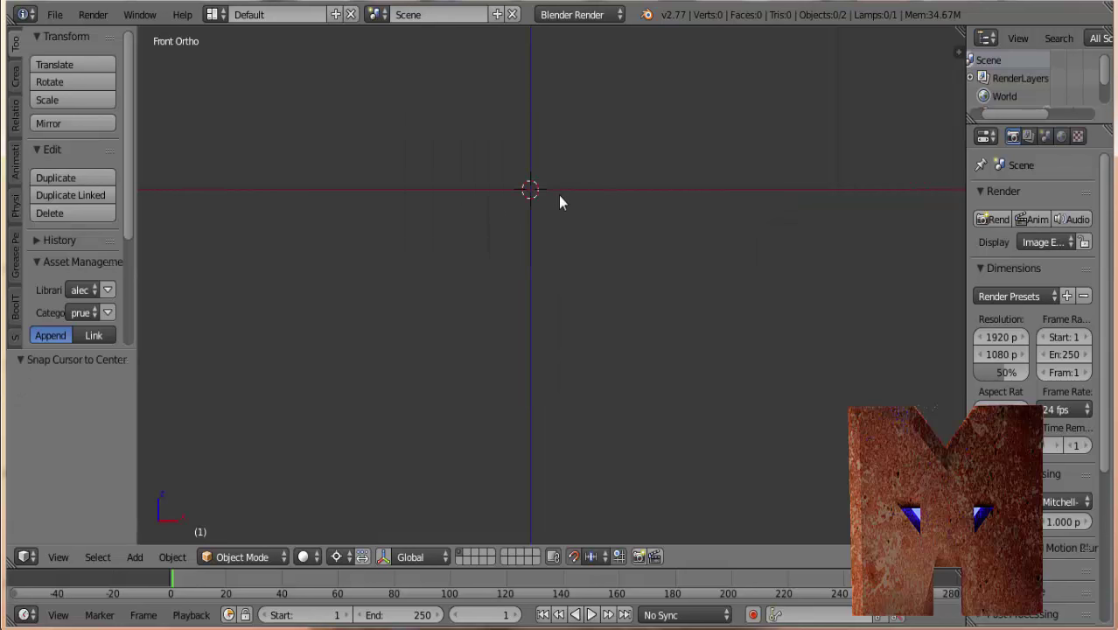
{"action": "key", "text": "shift+a"}
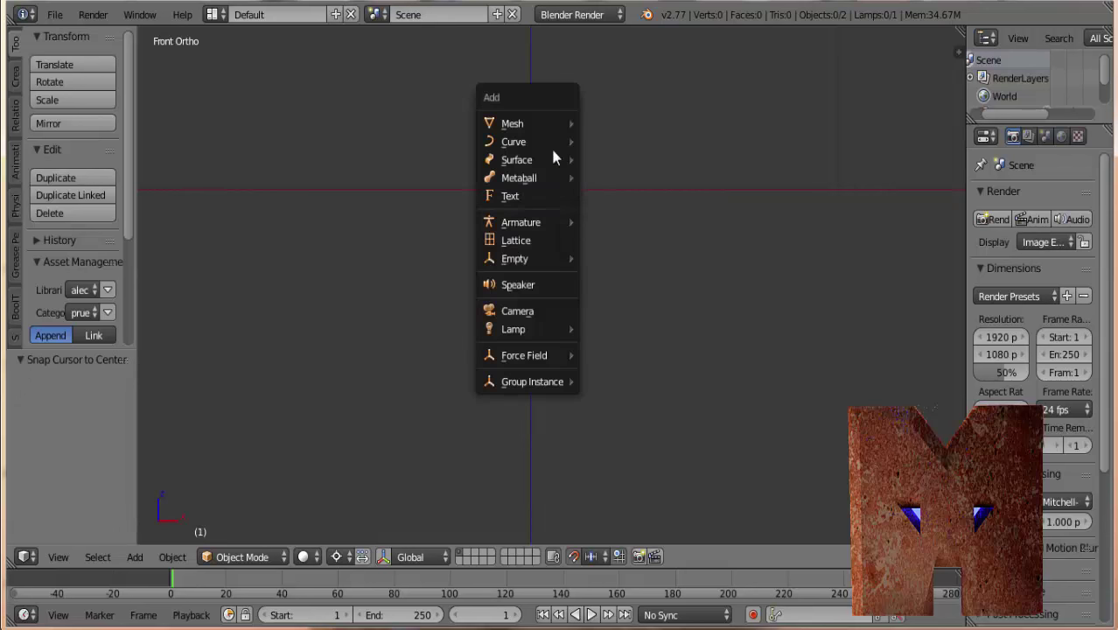
Add a plane at the centre and rotate it 90° about X so it stands upright
{"action": "left_click", "coordinate": [616, 128]}
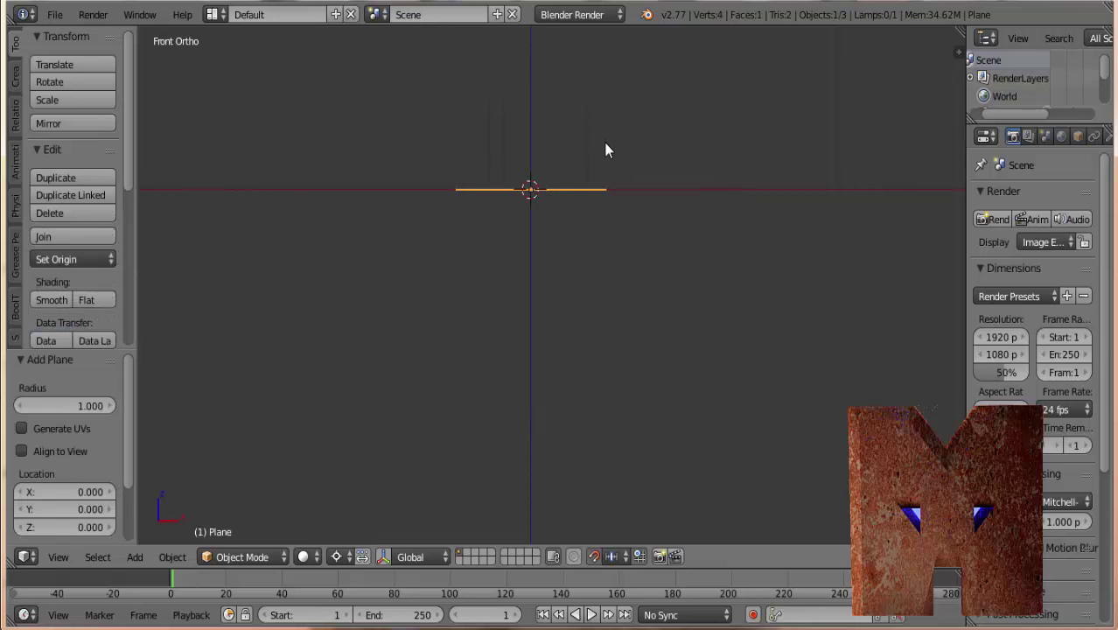
{"action": "key", "text": "r"}
{"action": "key", "text": "x"}
{"action": "key", "text": "9"}
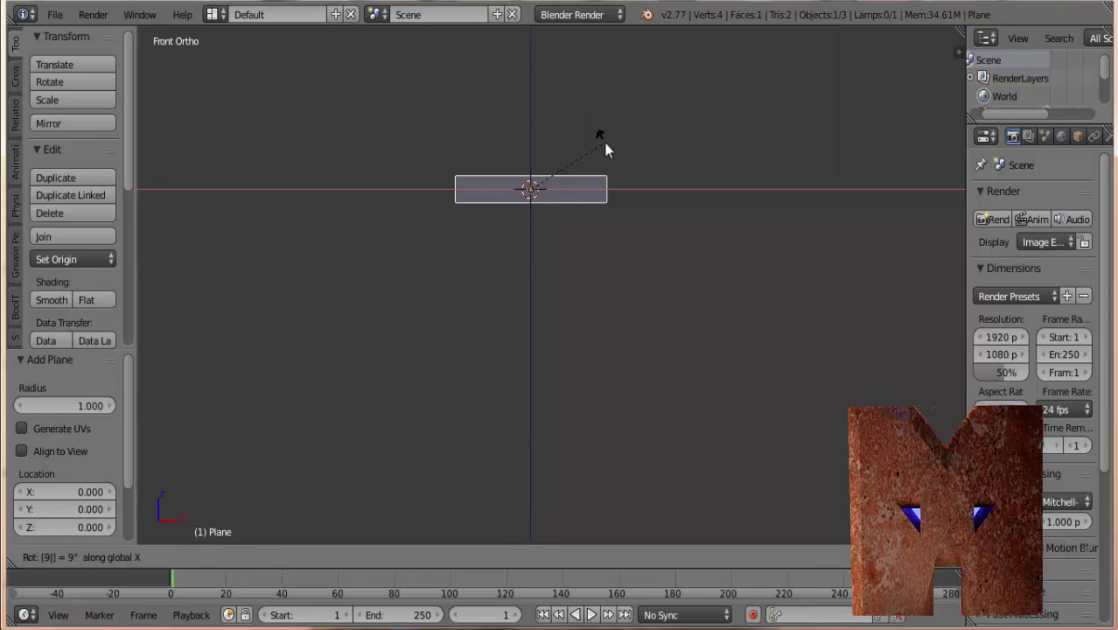
{"action": "key", "text": "0"}
{"action": "key", "text": "Return"}
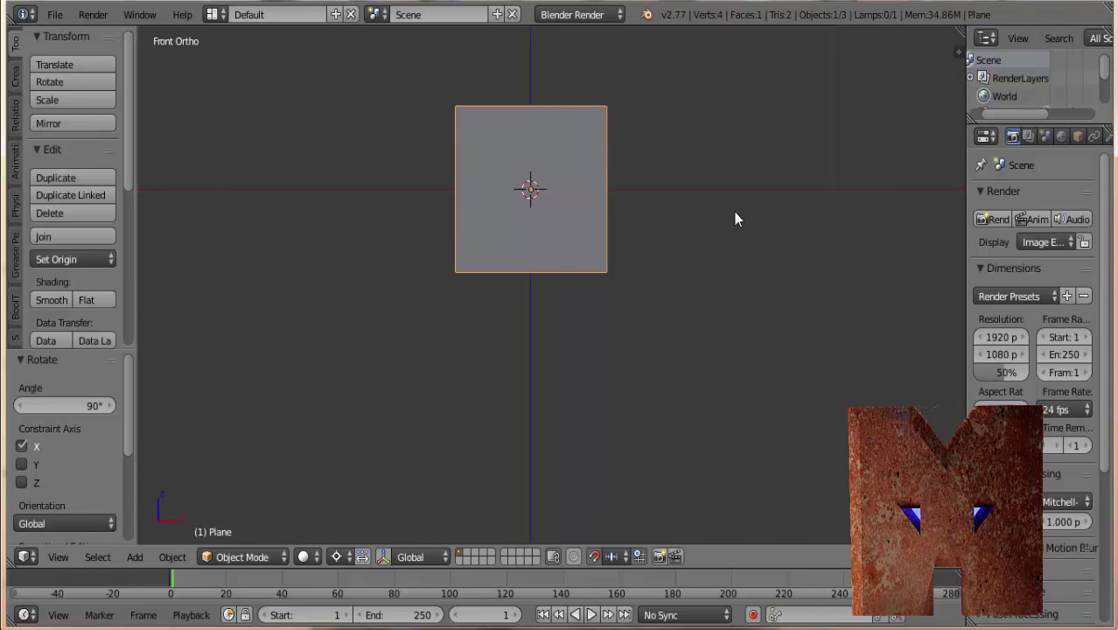
{"action": "key", "text": "x"}
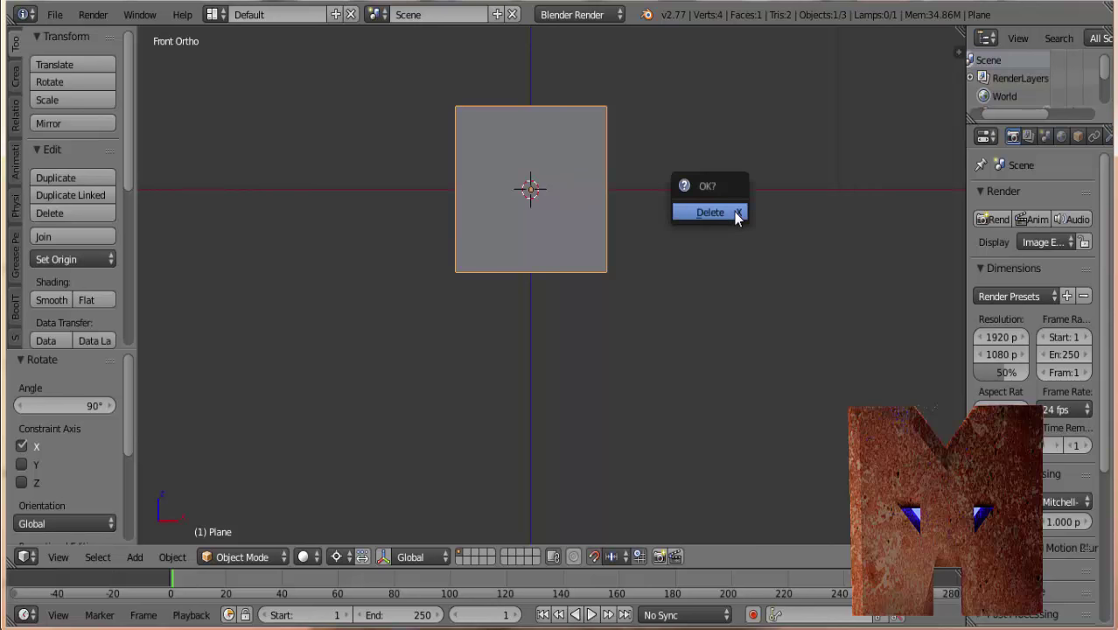
{"action": "key", "text": "Escape"}
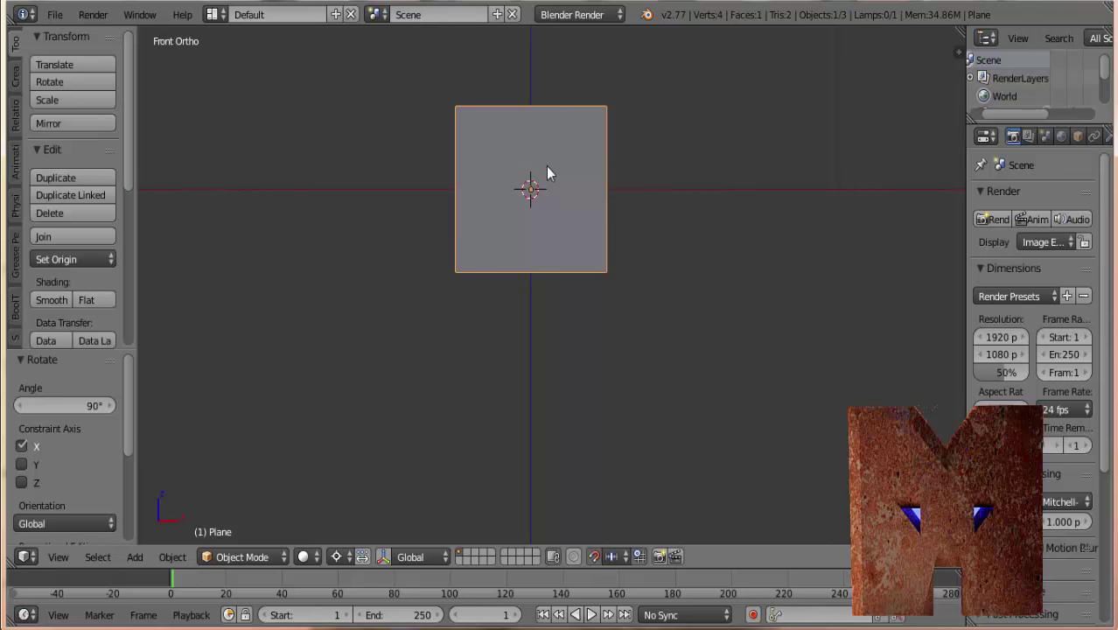
Put the plane into Edit Mode
{"action": "key", "text": "Tab"}
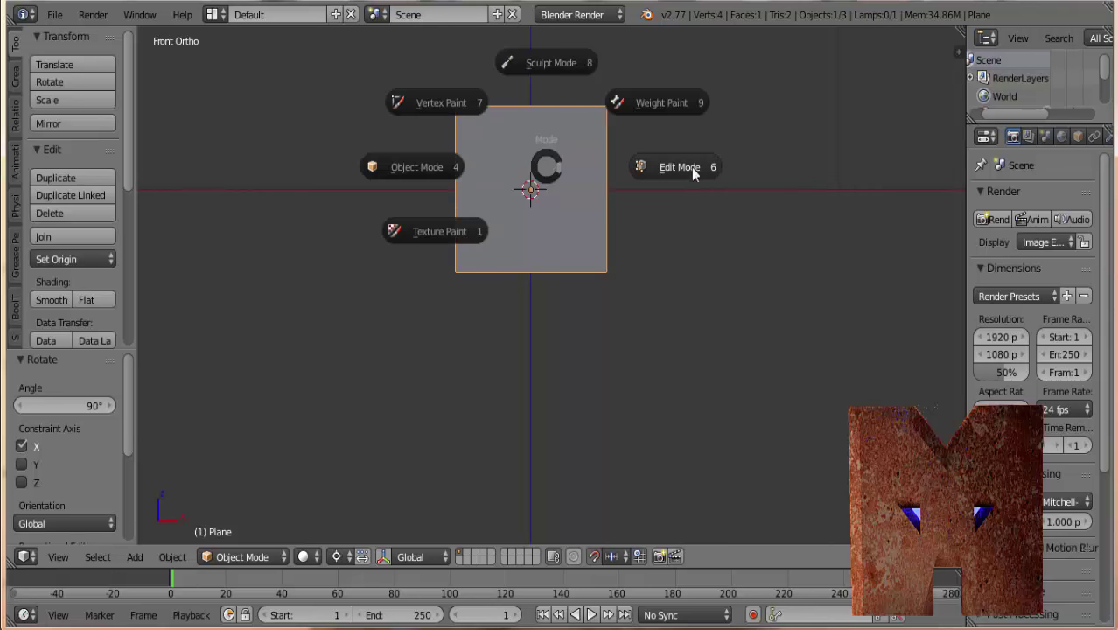
{"action": "left_click", "coordinate": [691, 168]}
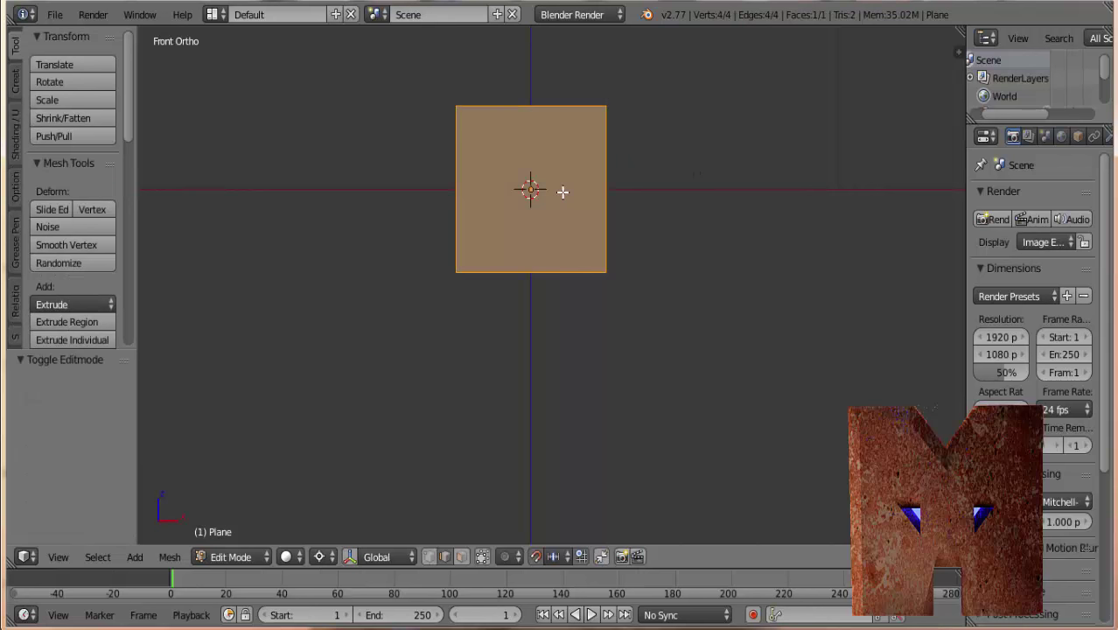
{"action": "key", "text": "Tab"}
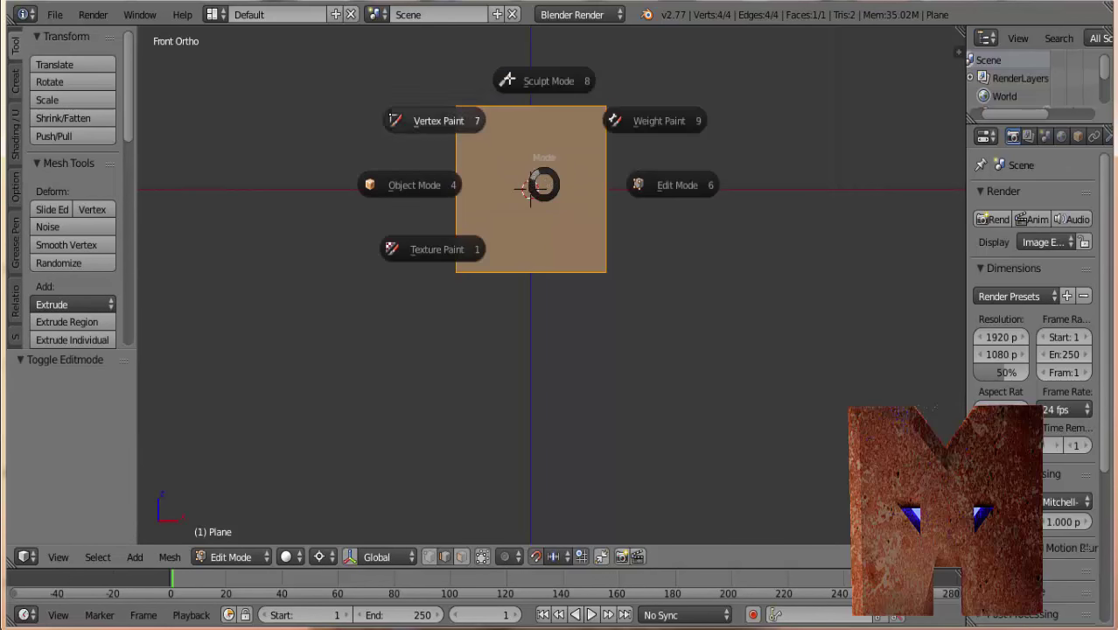
{"action": "left_click", "coordinate": [616, 193]}
{"action": "key", "text": "Tab"}
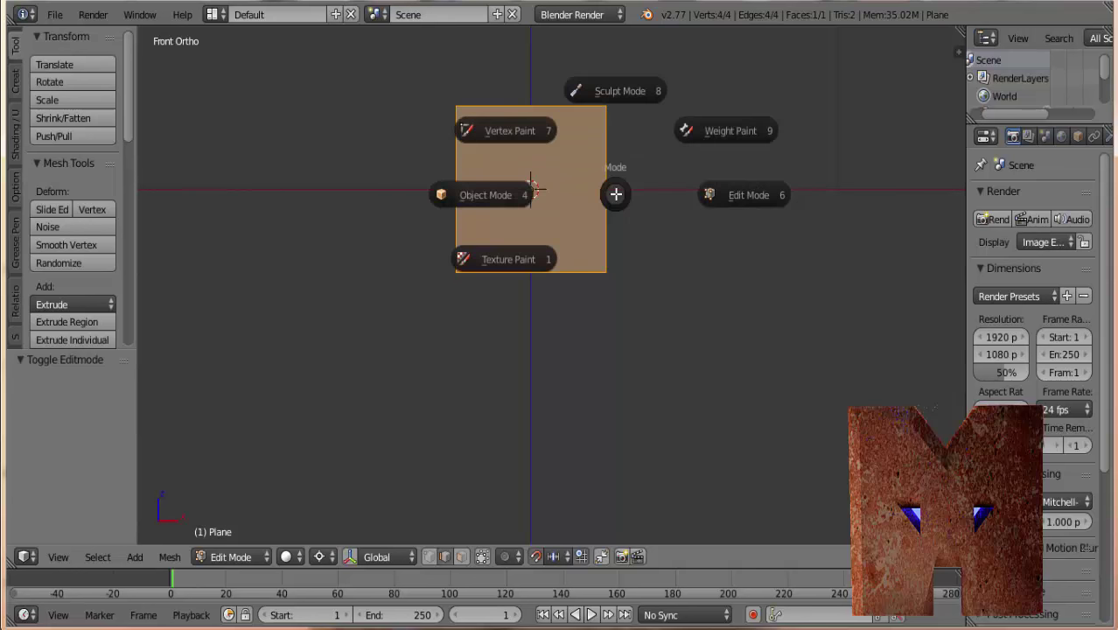
{"action": "left_click", "coordinate": [770, 207]}
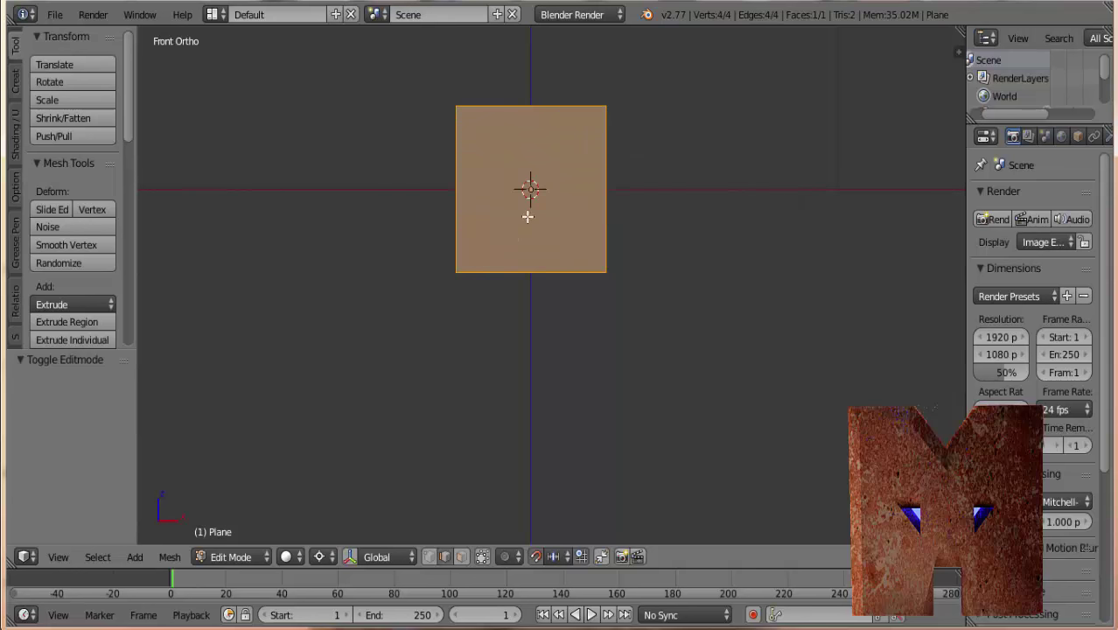
Delete only the plane's face, then select all four vertices in vertex select mode
{"action": "key", "text": "x"}
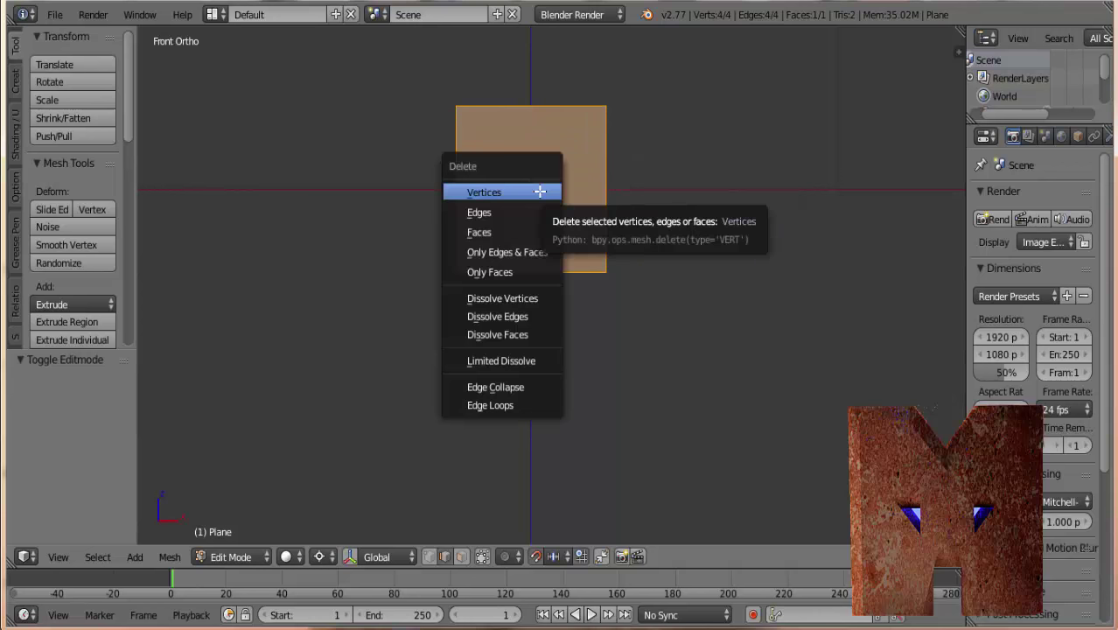
{"action": "left_click", "coordinate": [509, 273]}
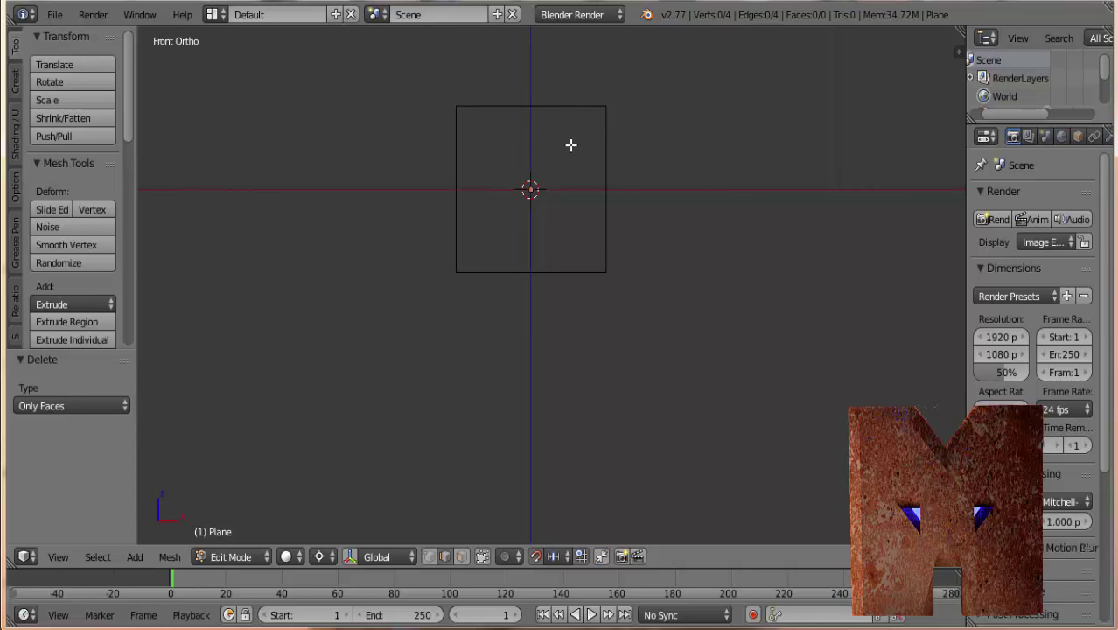
{"action": "key", "text": "ctrl+Tab"}
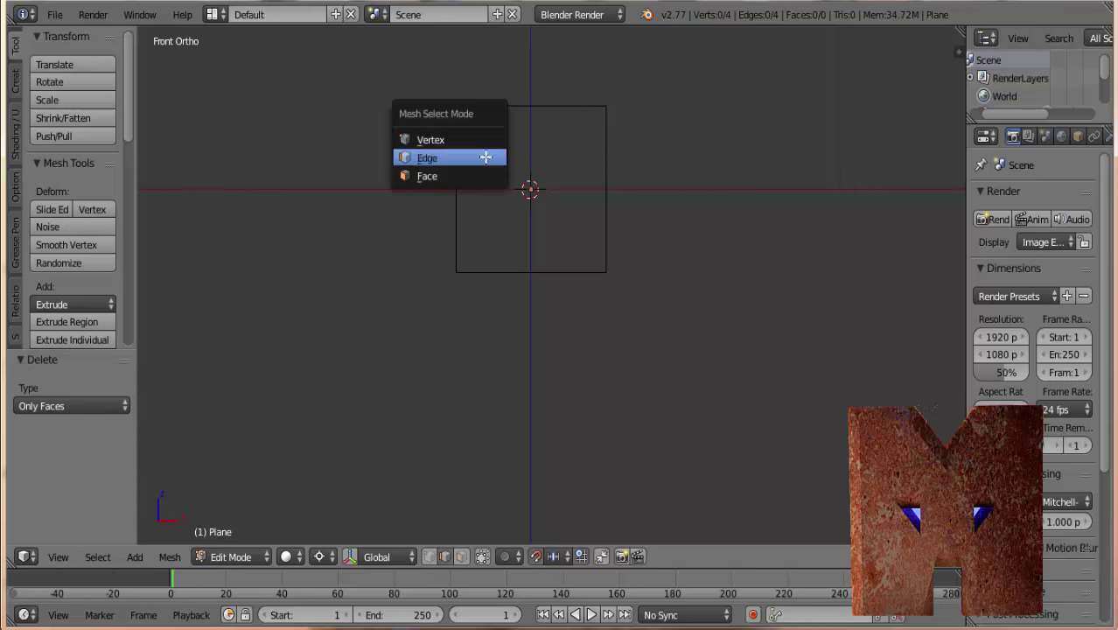
{"action": "key", "text": "1"}
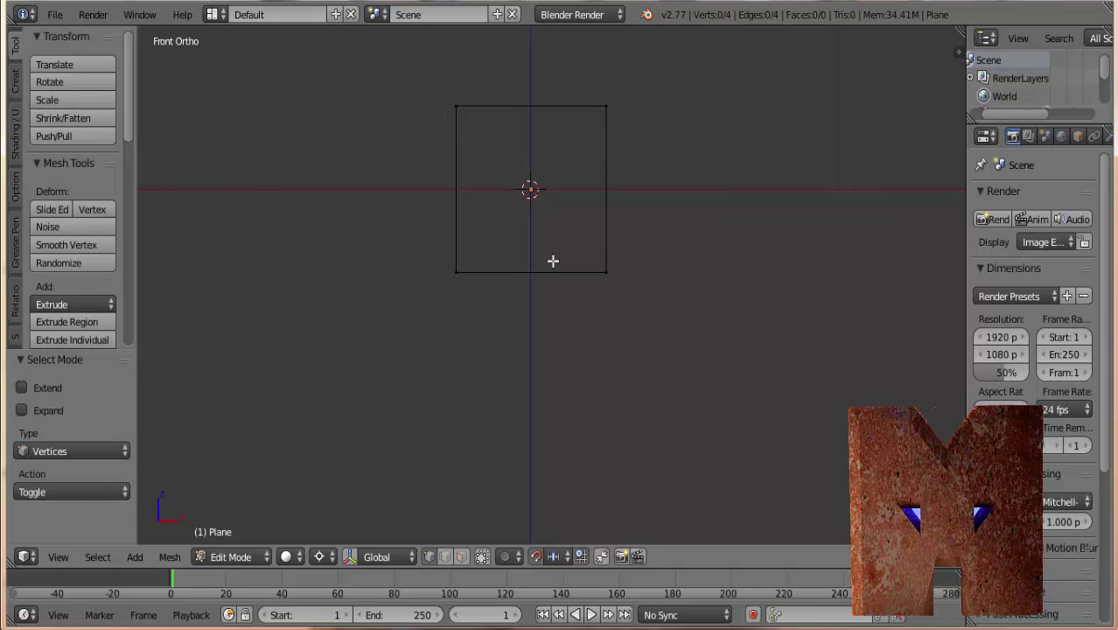
{"action": "key", "text": "a"}
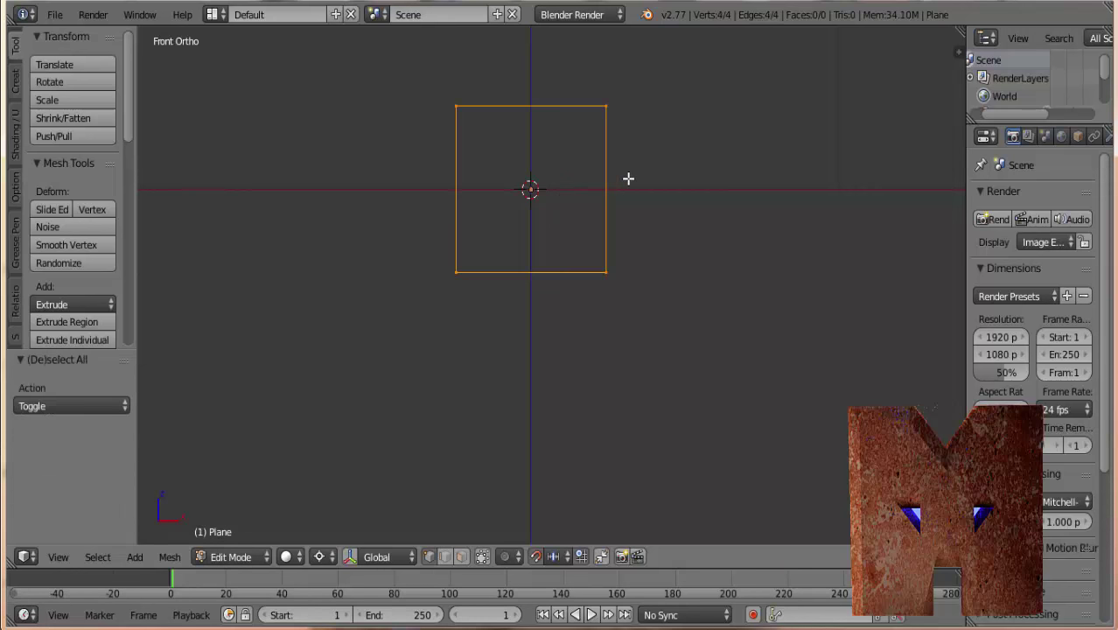
Extrude the square outline in place and scale the new inner square to 0.5
{"action": "key", "text": "e"}
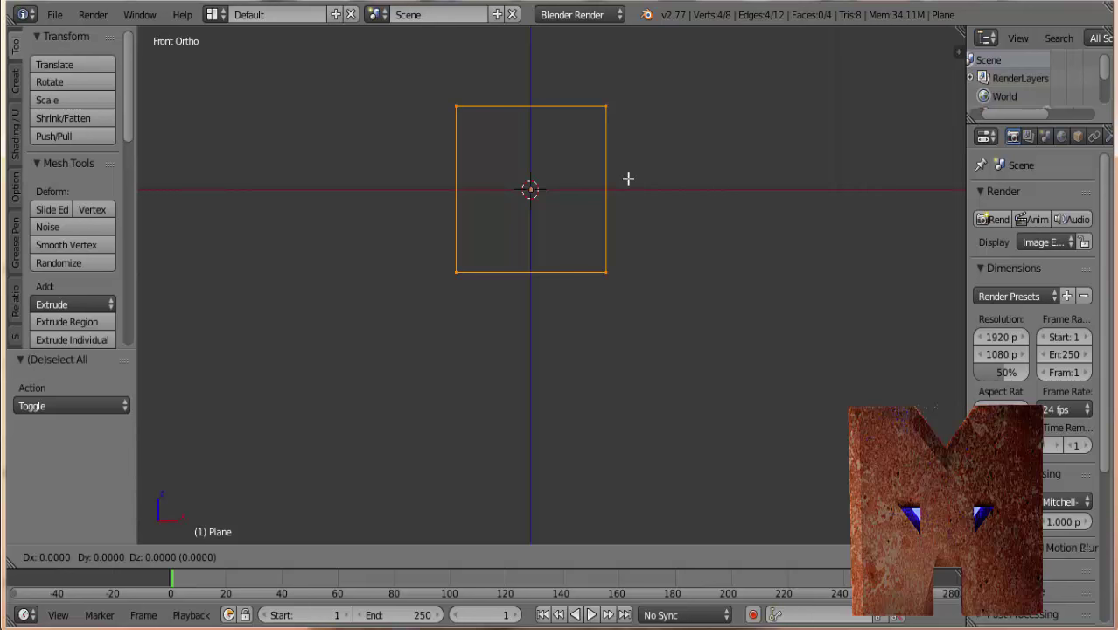
{"action": "key", "text": "s"}
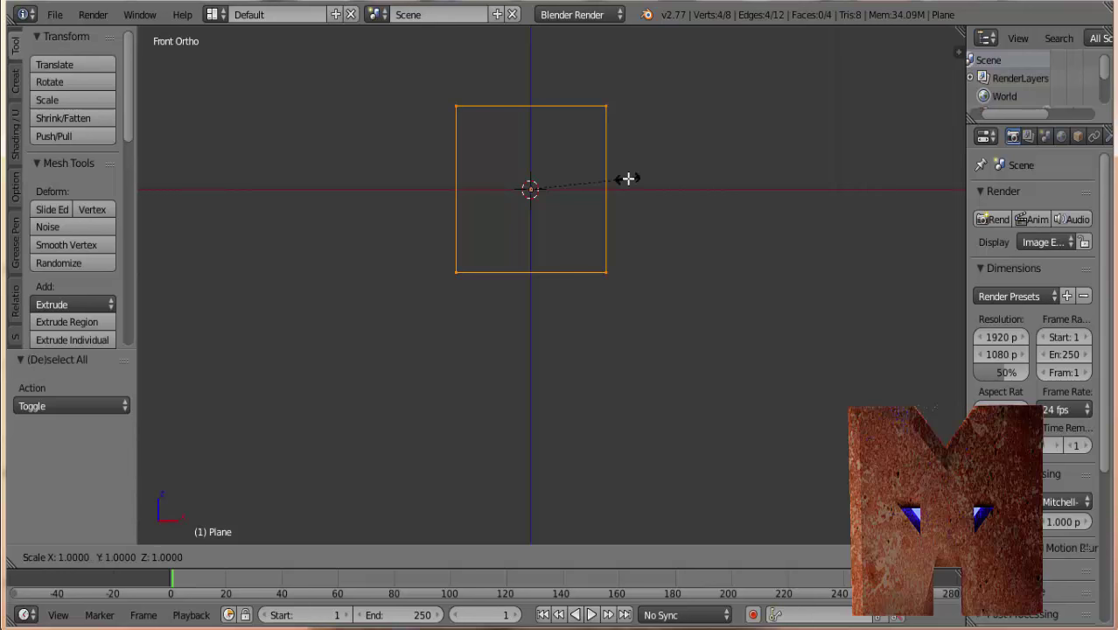
{"action": "type", "text": ".2"}
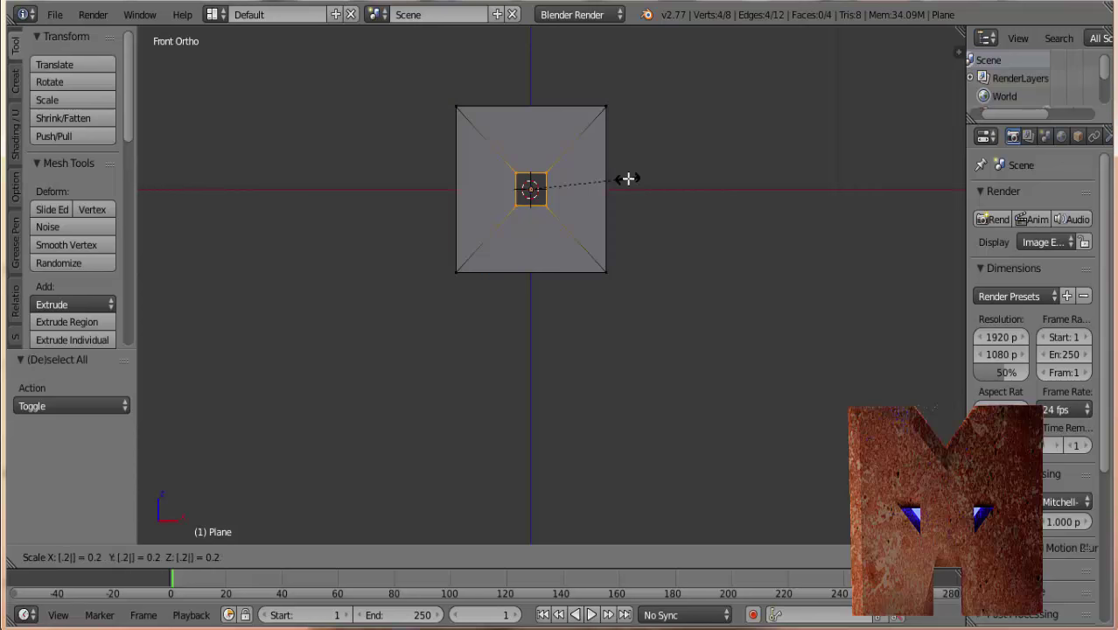
{"action": "type", "text": "5"}
{"action": "key", "text": "Escape"}
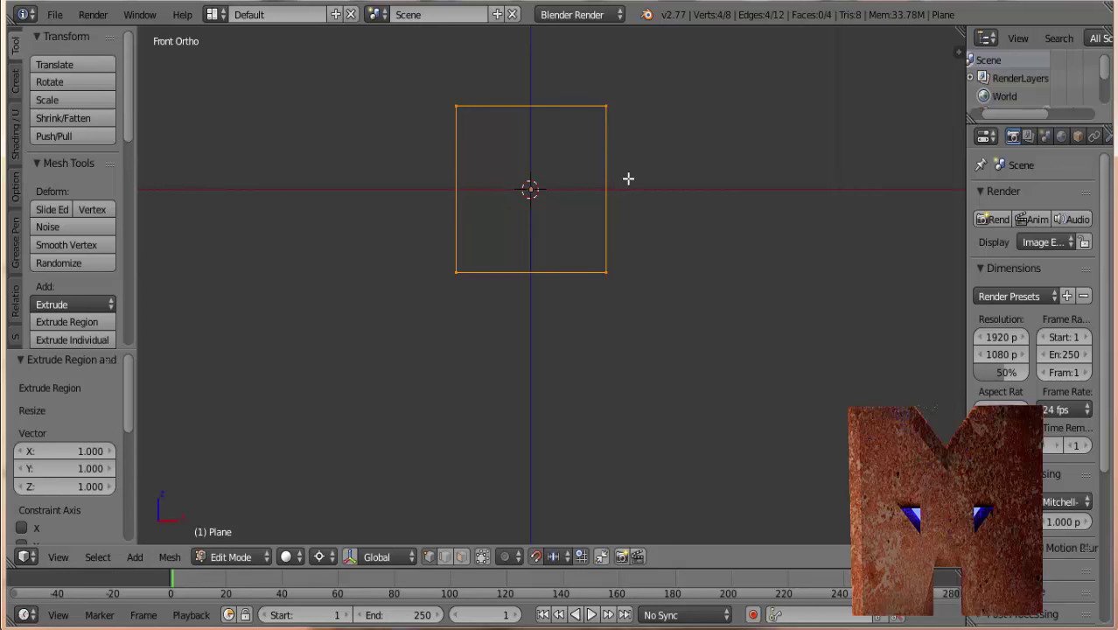
{"action": "type", "text": "s."}
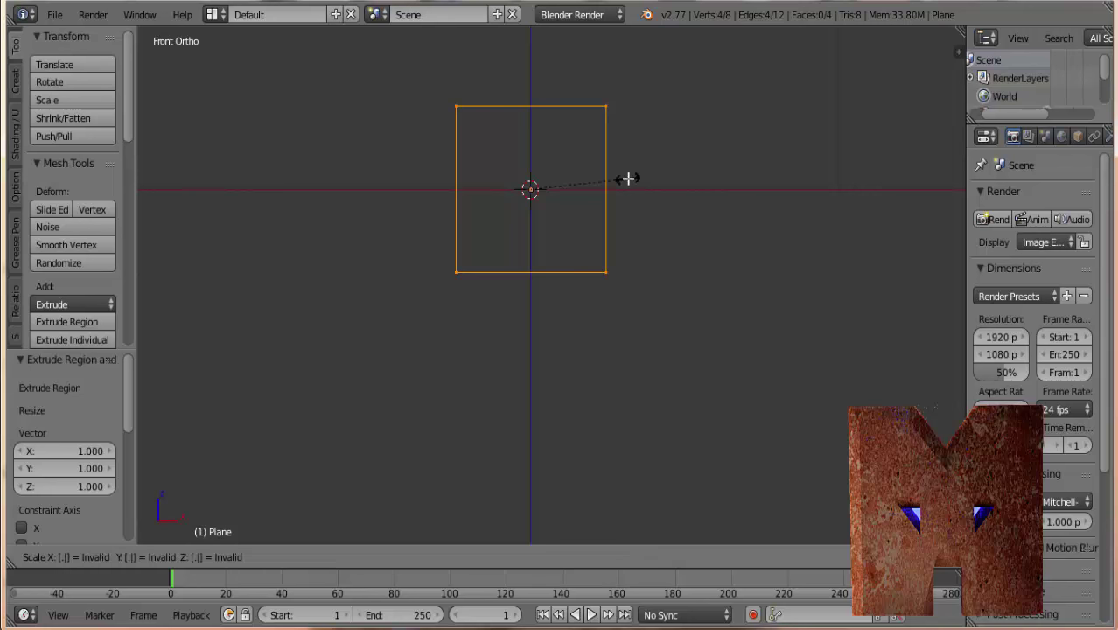
{"action": "type", "text": "25"}
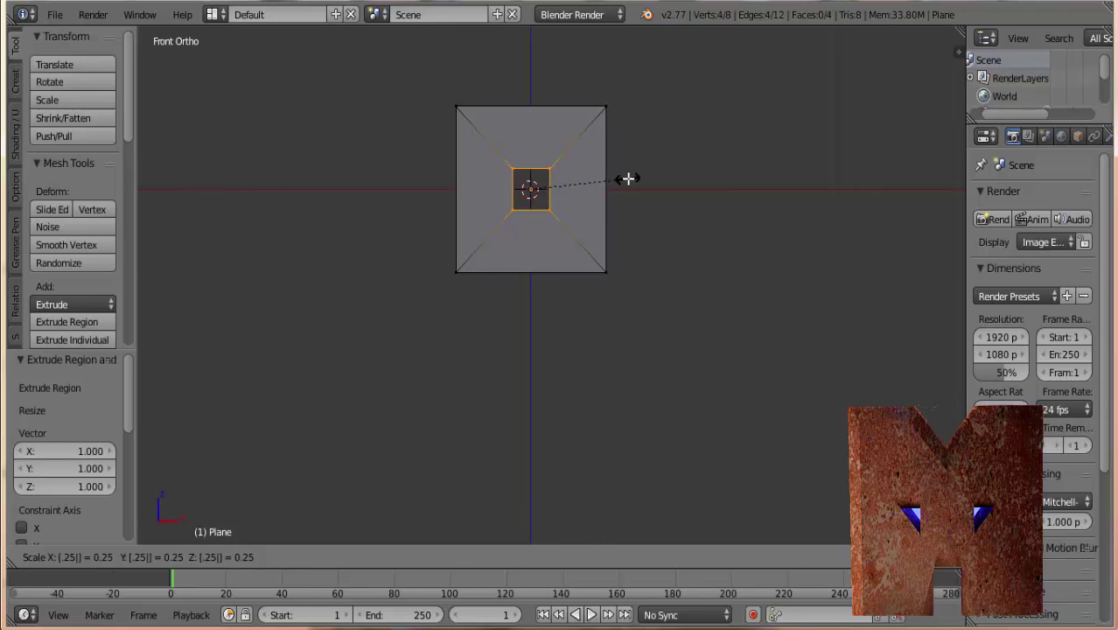
{"action": "key", "text": "Escape"}
{"action": "type", "text": "s."}
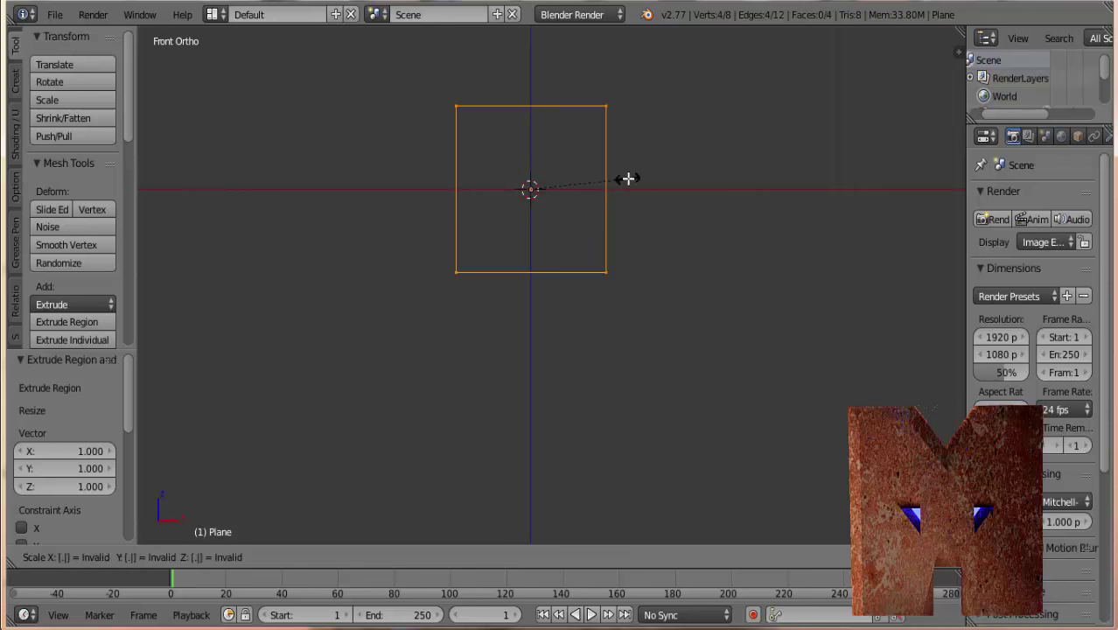
{"action": "type", "text": "5"}
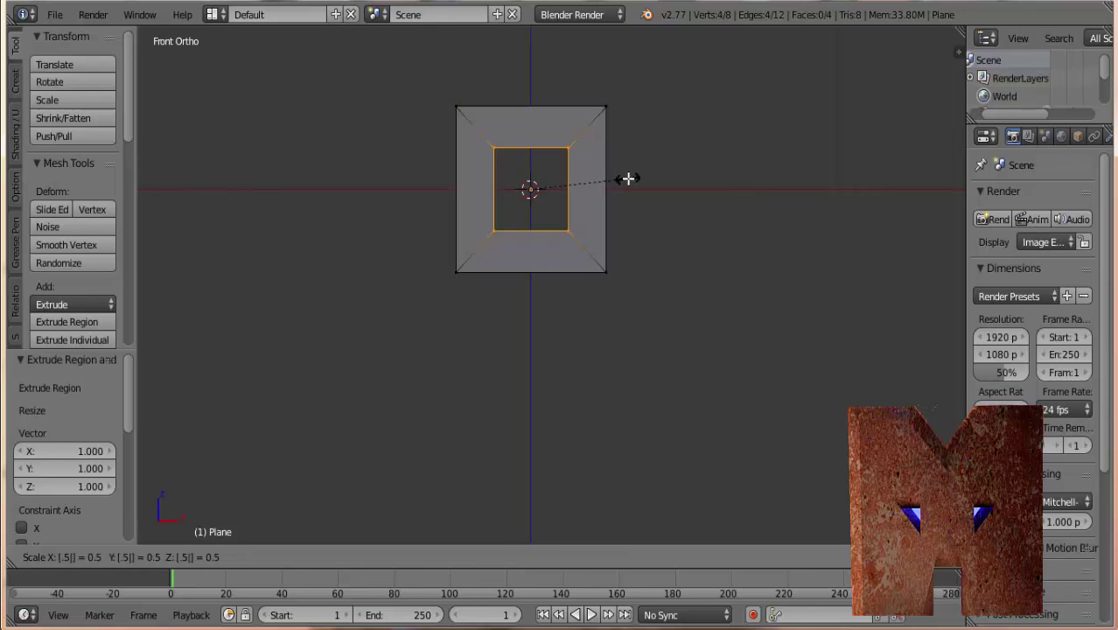
{"action": "key", "text": "Return"}
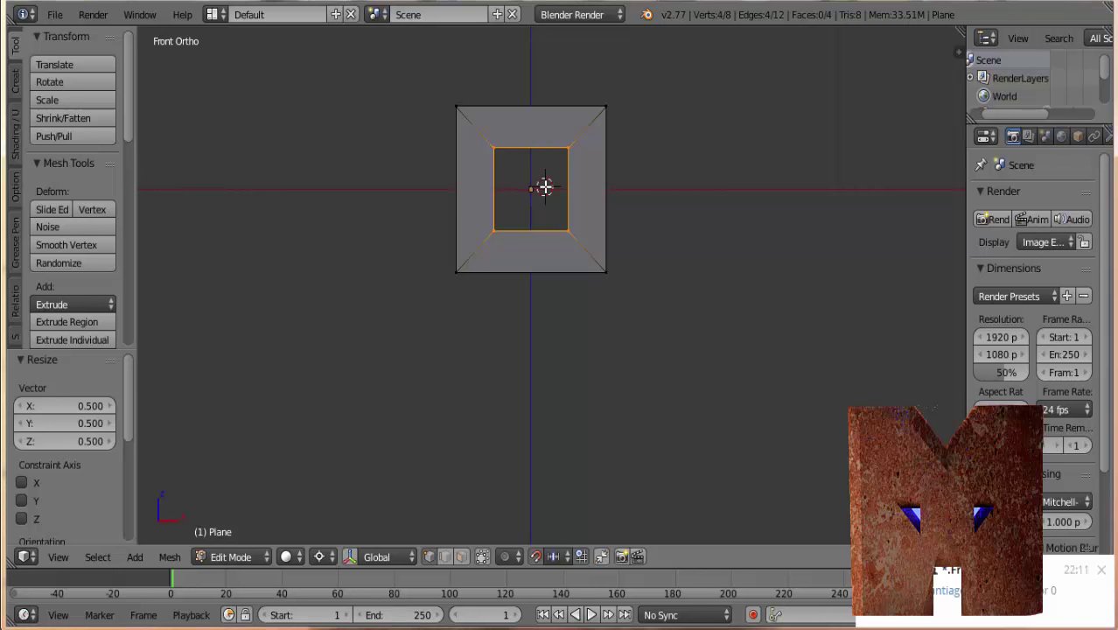
Move the inner opening up 0.1 along Z
{"action": "key", "text": "g"}
{"action": "type", "text": "z"}
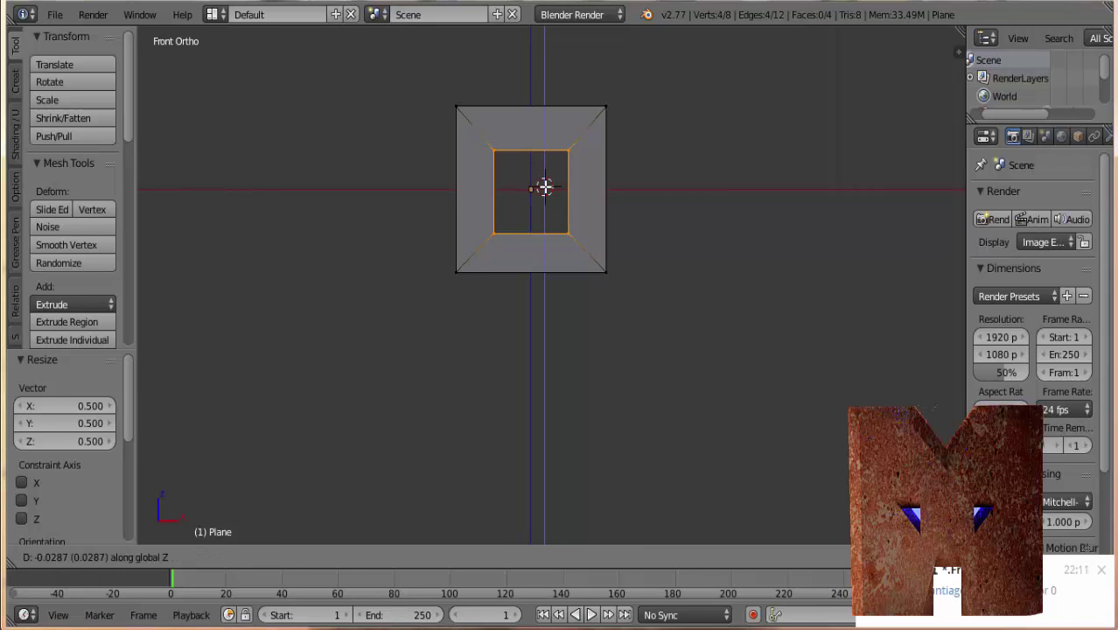
{"action": "type", "text": "0.1"}
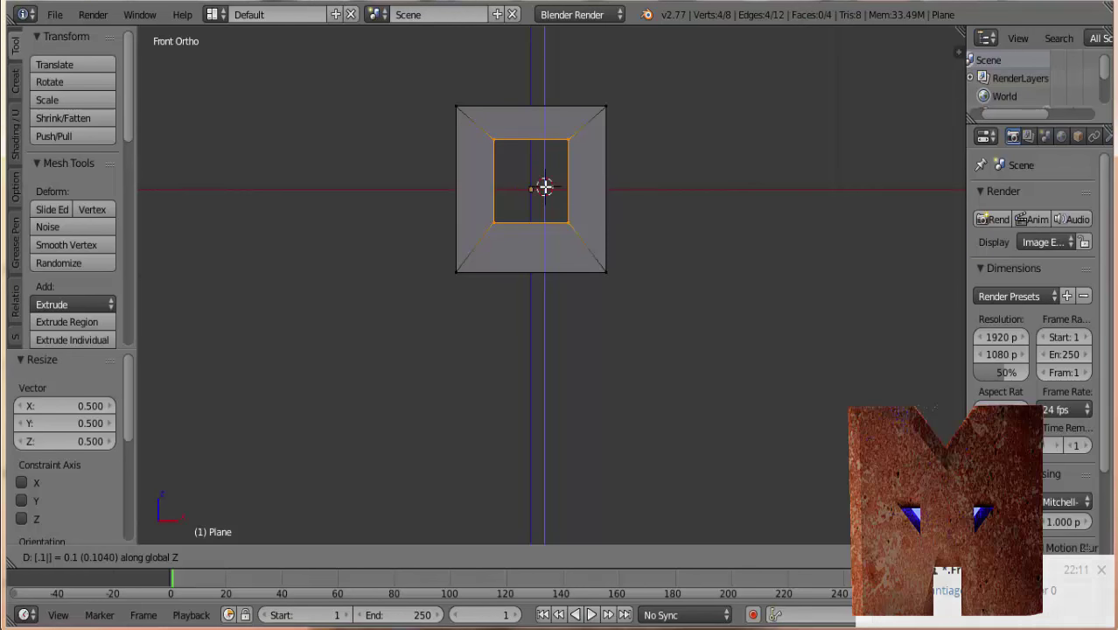
{"action": "key", "text": "Return"}
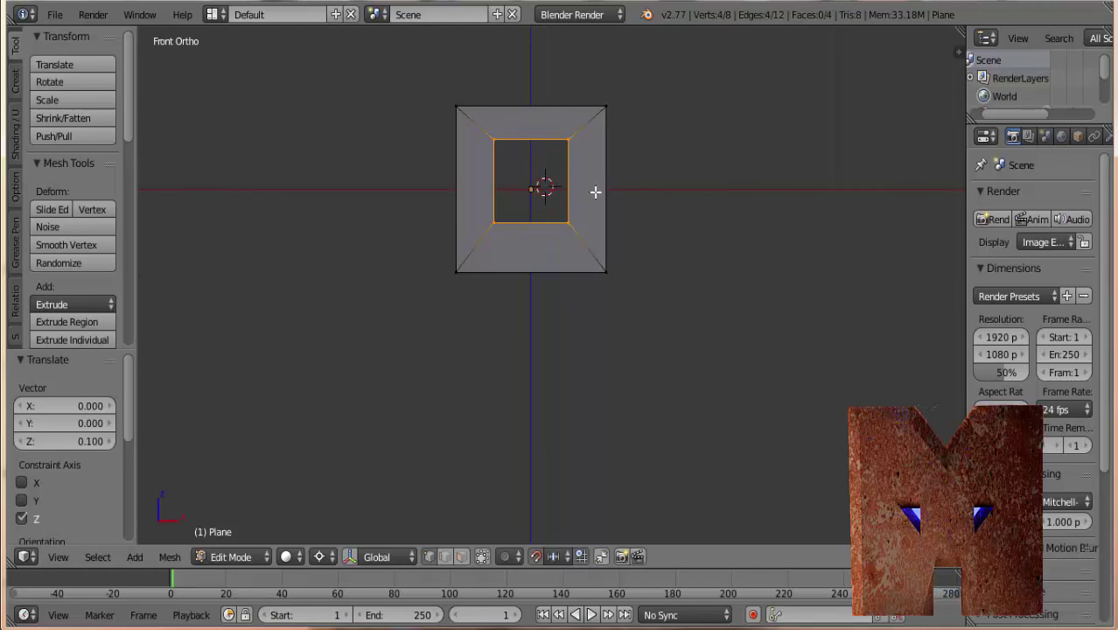
Narrow the opening to 0.8 of its width along X
{"action": "key", "text": "s"}
{"action": "key", "text": "x"}
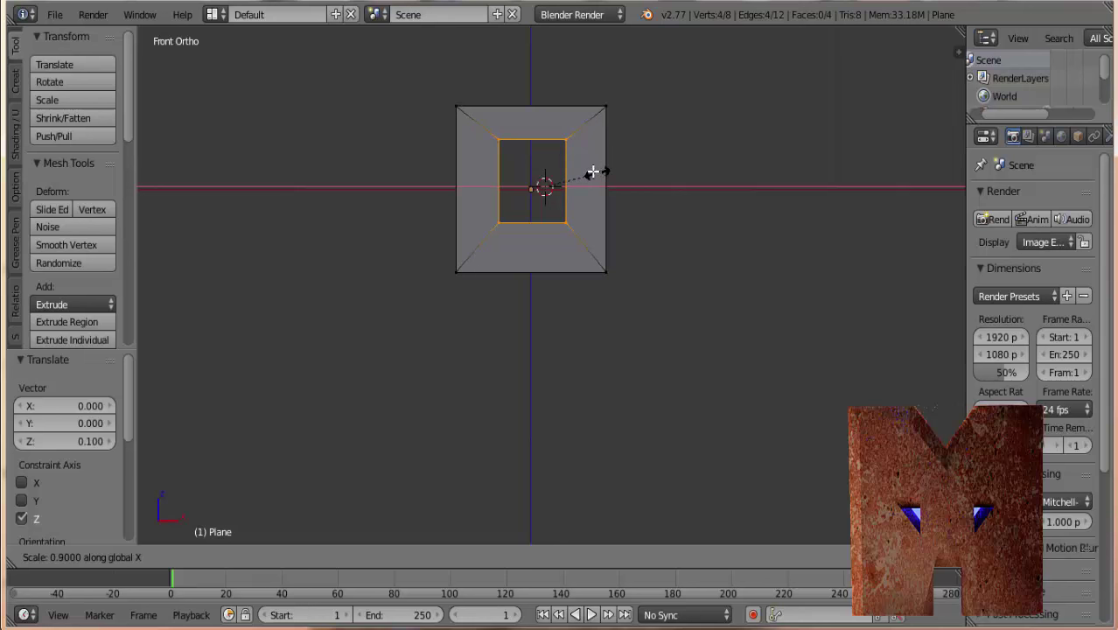
{"action": "left_click", "coordinate": [592, 170]}
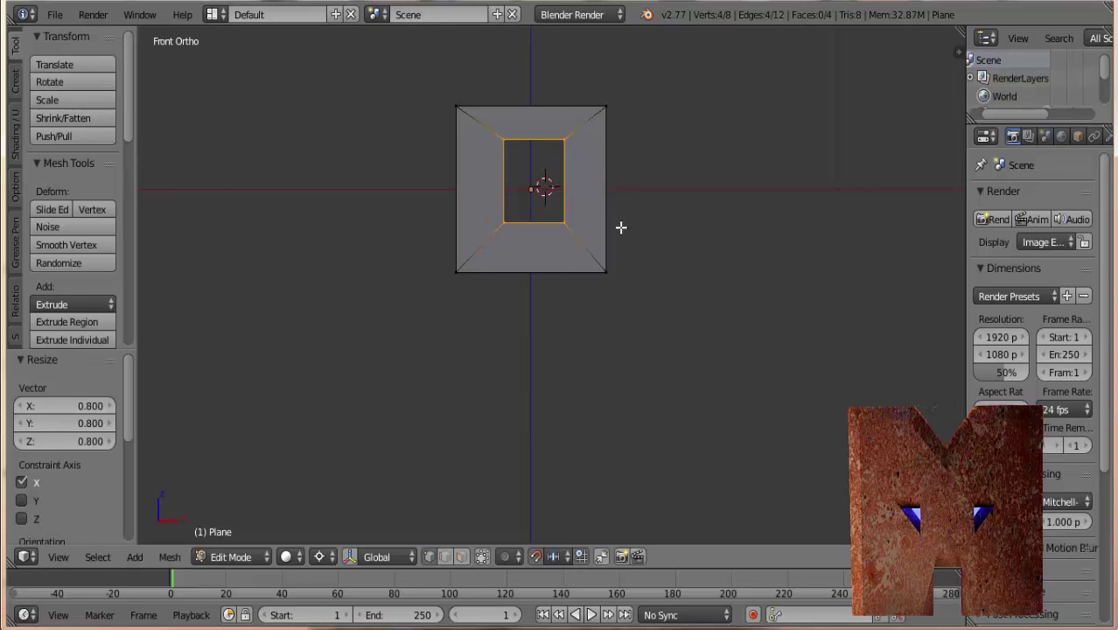
{"action": "mouse_move", "coordinate": [619, 230]}
{"action": "middle_mouse_down"}
{"action": "mouse_move", "coordinate": [459, 263]}
{"action": "mouse_move", "coordinate": [531, 251]}
{"action": "middle_mouse_up"}
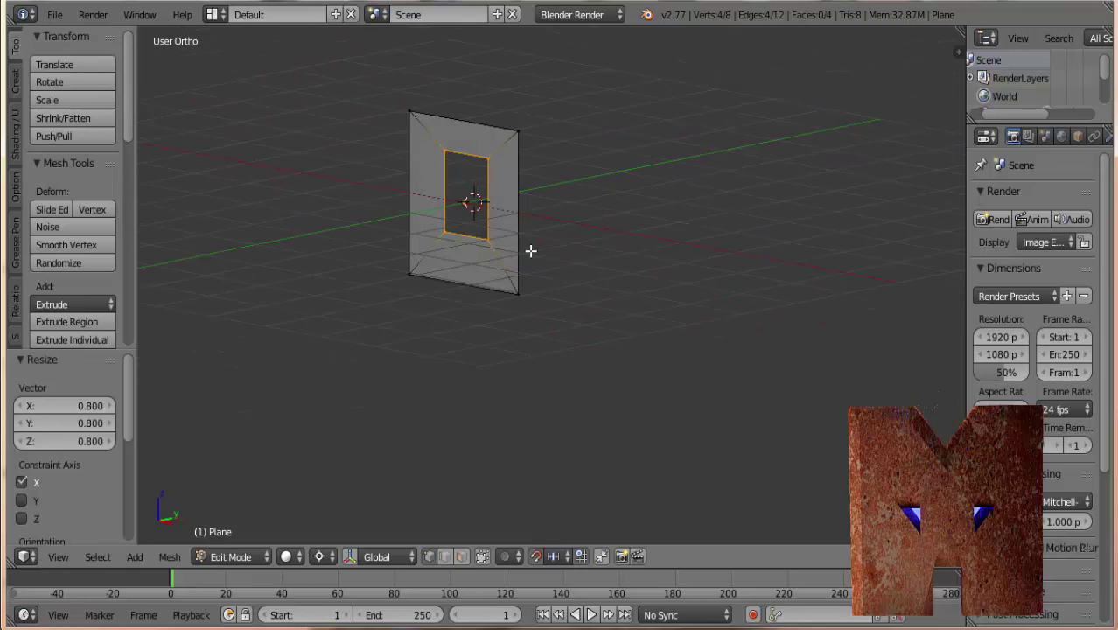
{"action": "key", "text": "KP_1"}
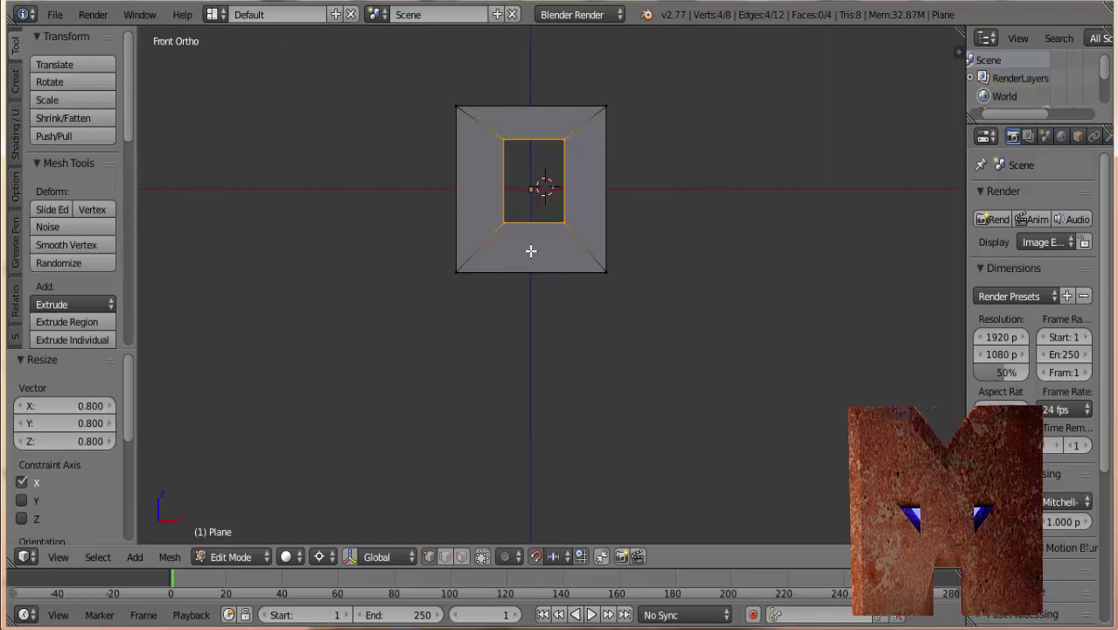
{"action": "key", "text": "KP_7"}
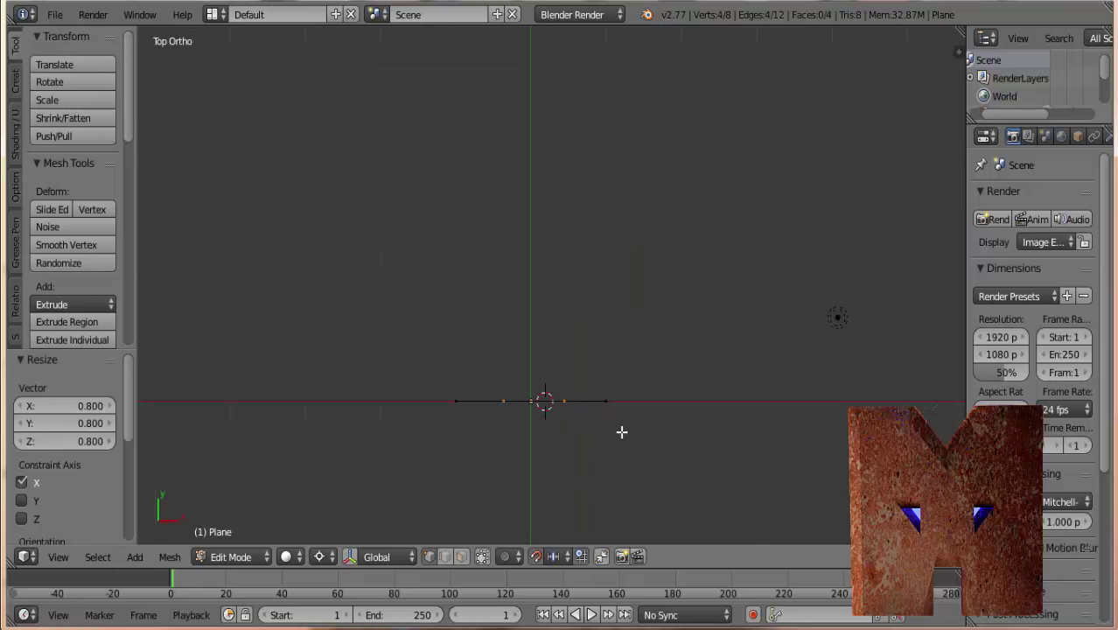
Extrude the opening's edge loop 0.1 along Y, then select the whole panel
{"action": "middle_click_drag", "start_coordinate": [621, 429], "coordinate": [607, 247], "text": "shift"}
{"action": "scroll", "coordinate": [597, 276], "scroll_direction": "up", "scroll_amount": 3}
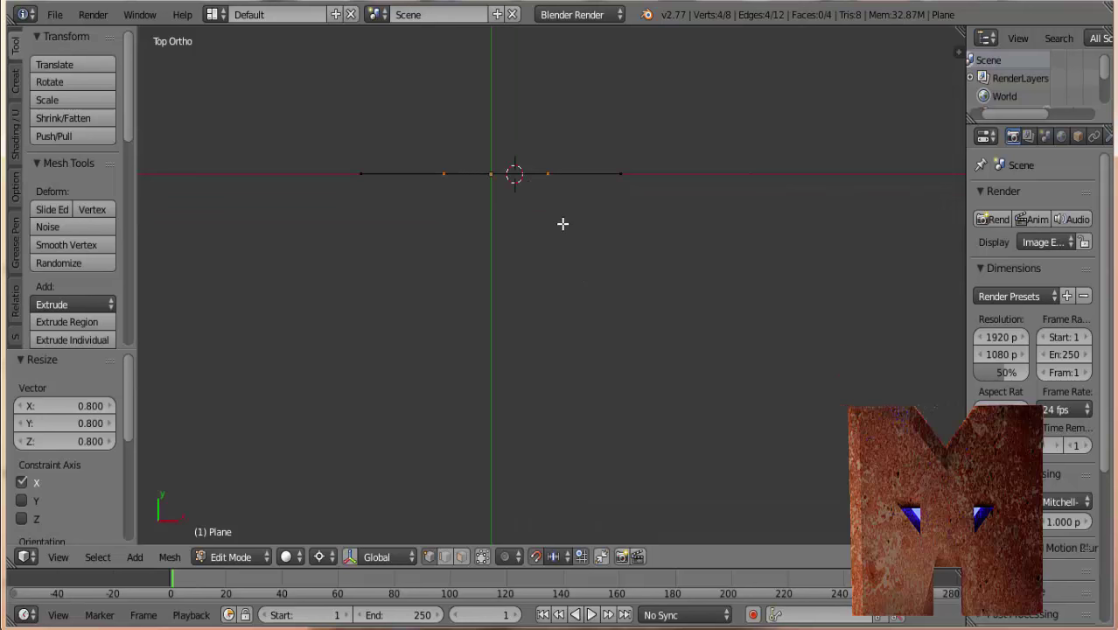
{"action": "key", "text": "e"}
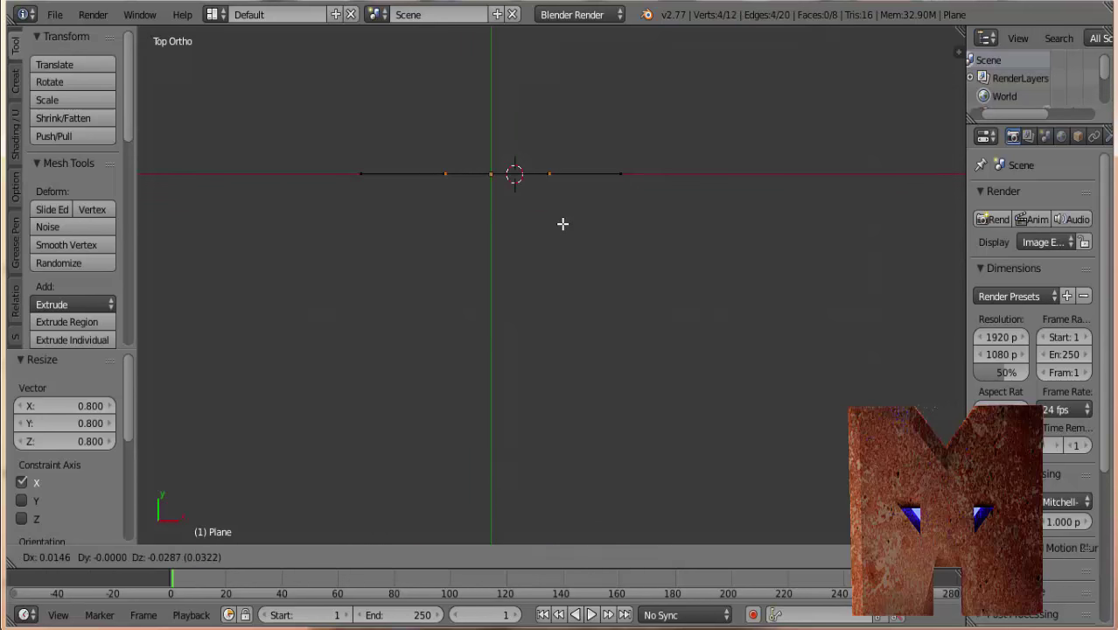
{"action": "key", "text": "y"}
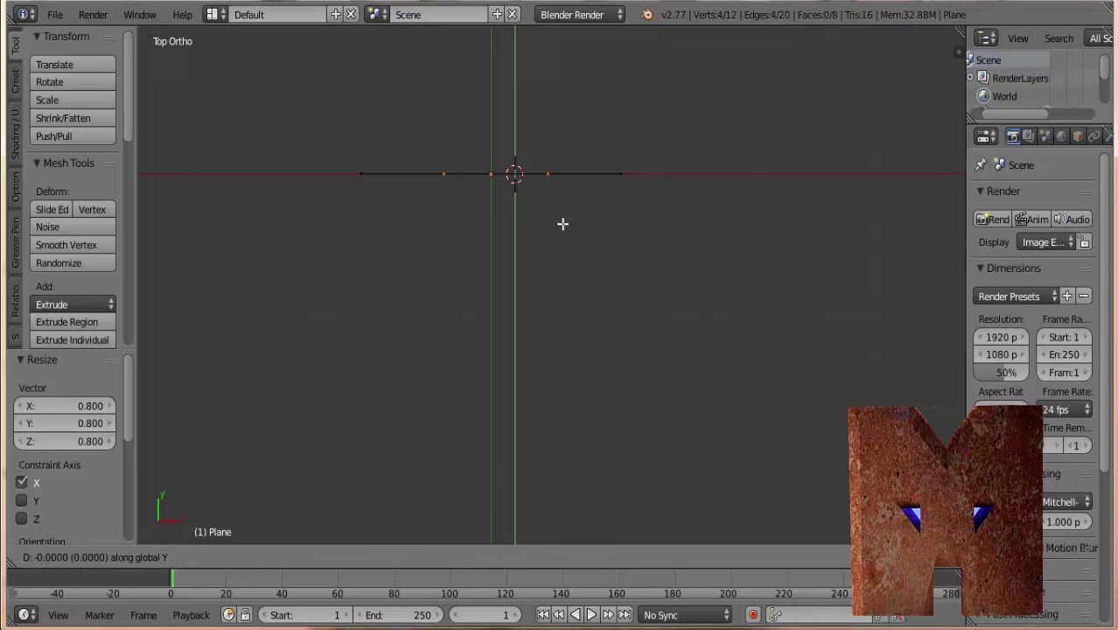
{"action": "type", "text": "0.1"}
{"action": "key", "text": "Return"}
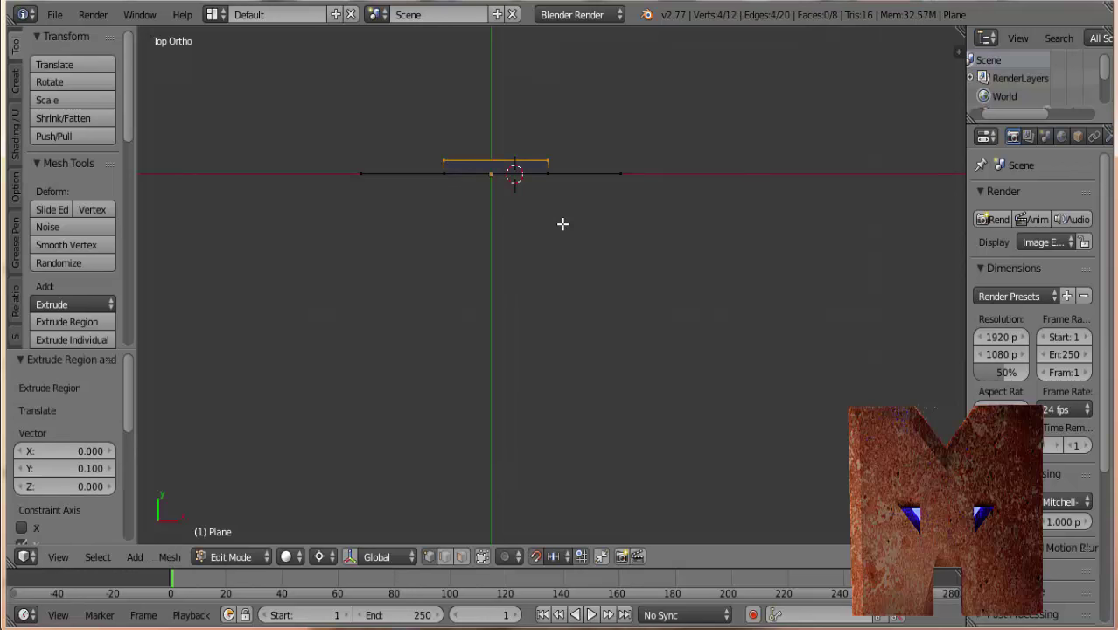
{"action": "middle_click_drag", "start_coordinate": [535, 211], "coordinate": [552, 184]}
{"action": "key", "text": "KP_1"}
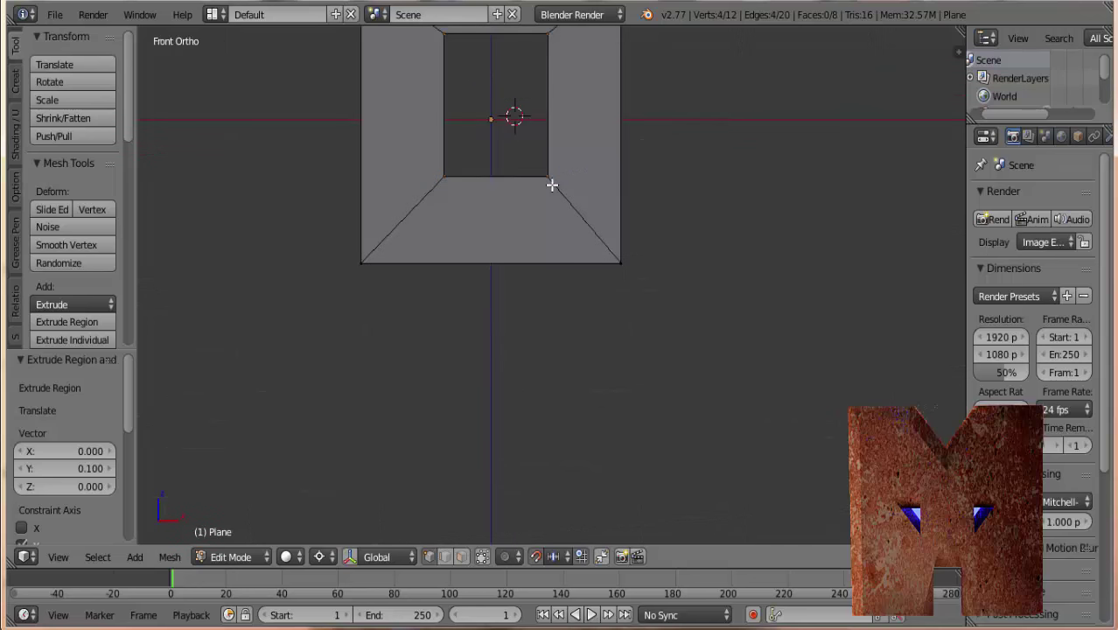
{"action": "middle_click_drag", "start_coordinate": [638, 176], "coordinate": [598, 344], "text": "shift"}
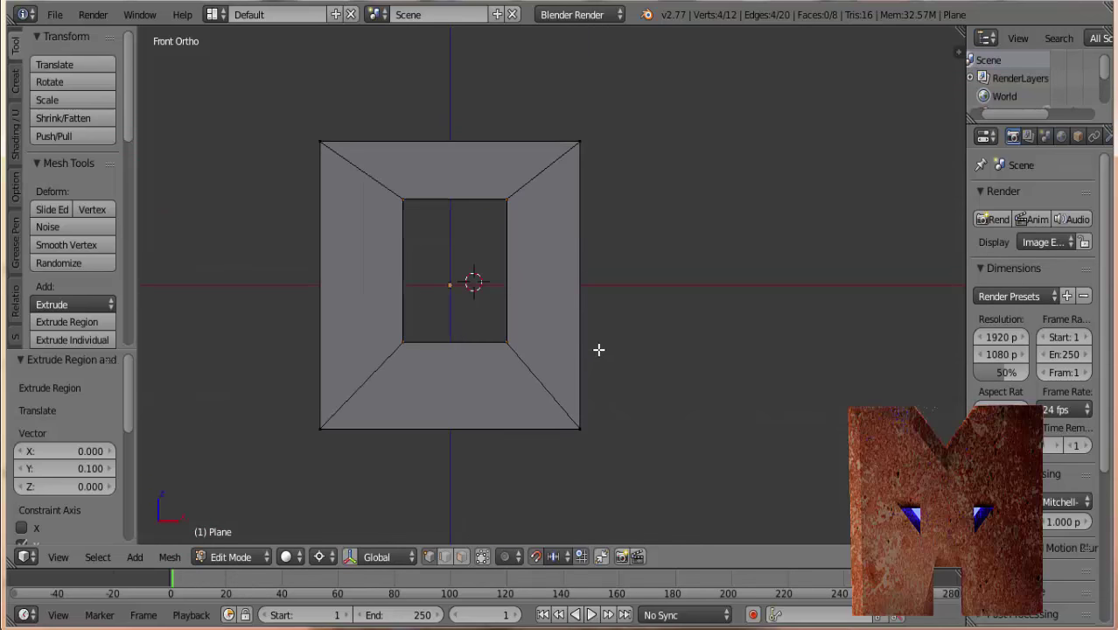
{"action": "key", "text": "a"}
{"action": "key", "text": "a"}
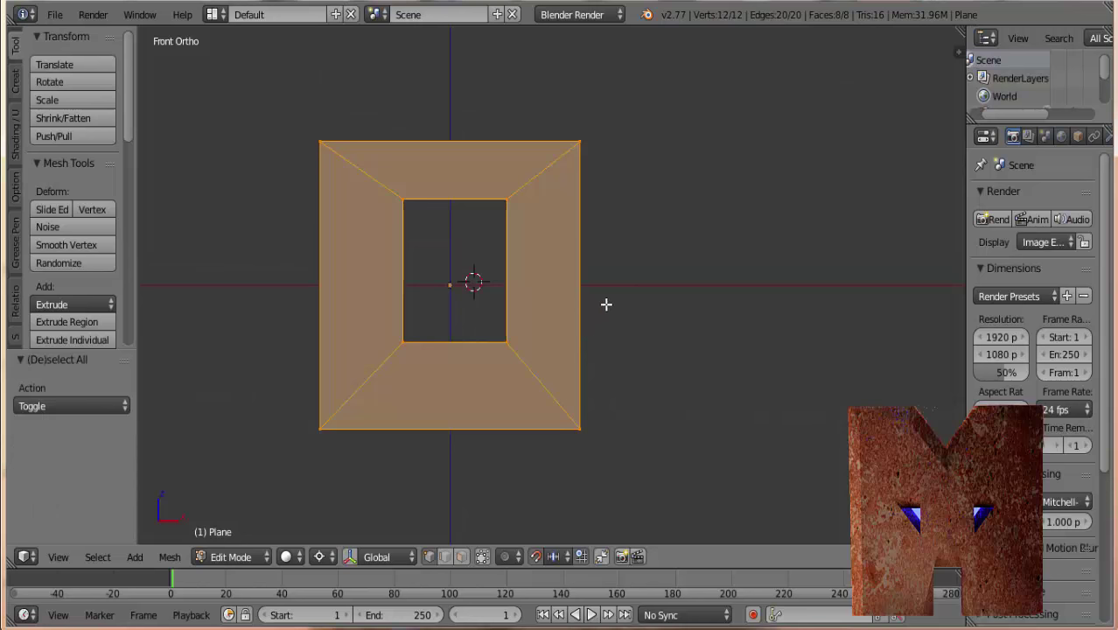
Snap the 3D cursor to the world origin and trial-move a copy of the panel along X
{"action": "scroll", "coordinate": [663, 304], "scroll_direction": "down", "scroll_amount": 3}
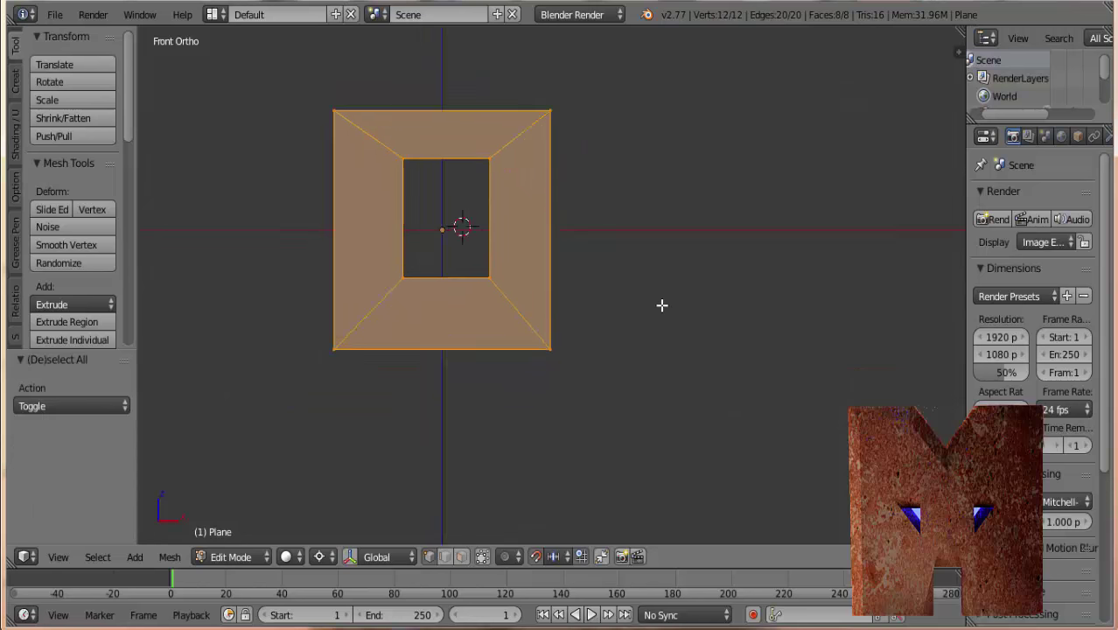
{"action": "scroll", "coordinate": [662, 305], "scroll_direction": "down", "scroll_amount": 4}
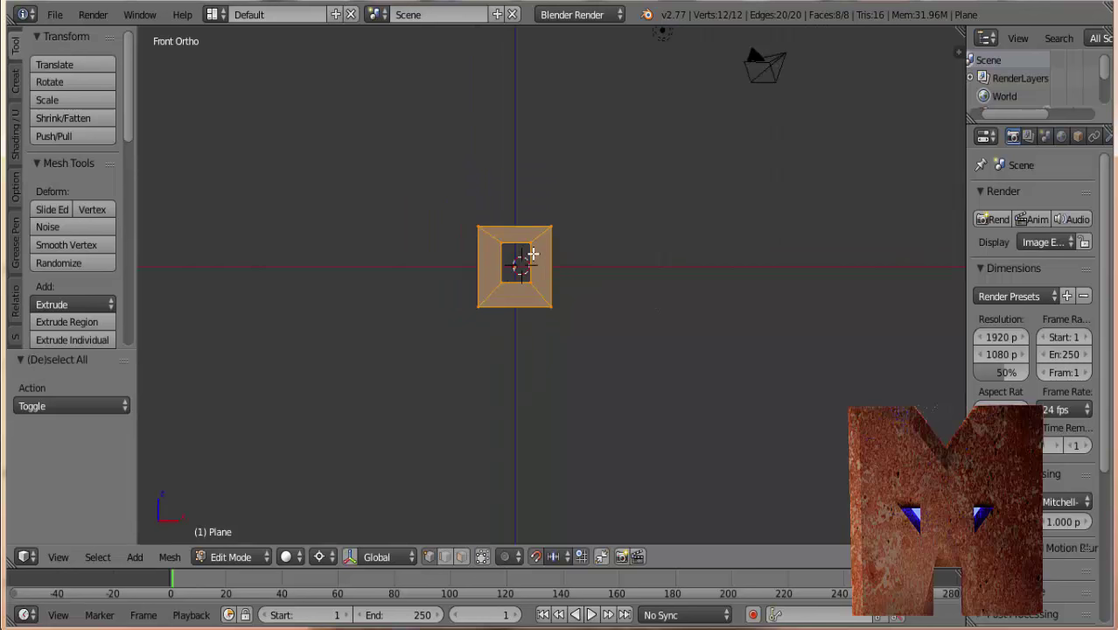
{"action": "key", "text": "shift+s"}
{"action": "left_click", "coordinate": [532, 254]}
{"action": "key", "text": "e"}
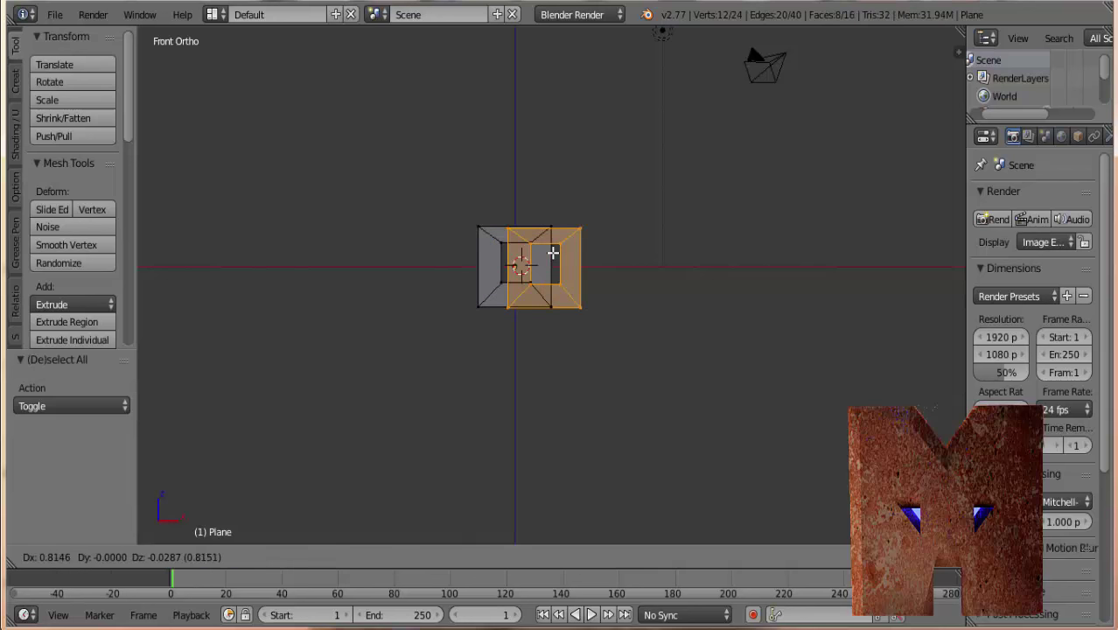
{"action": "right_click", "coordinate": [546, 253]}
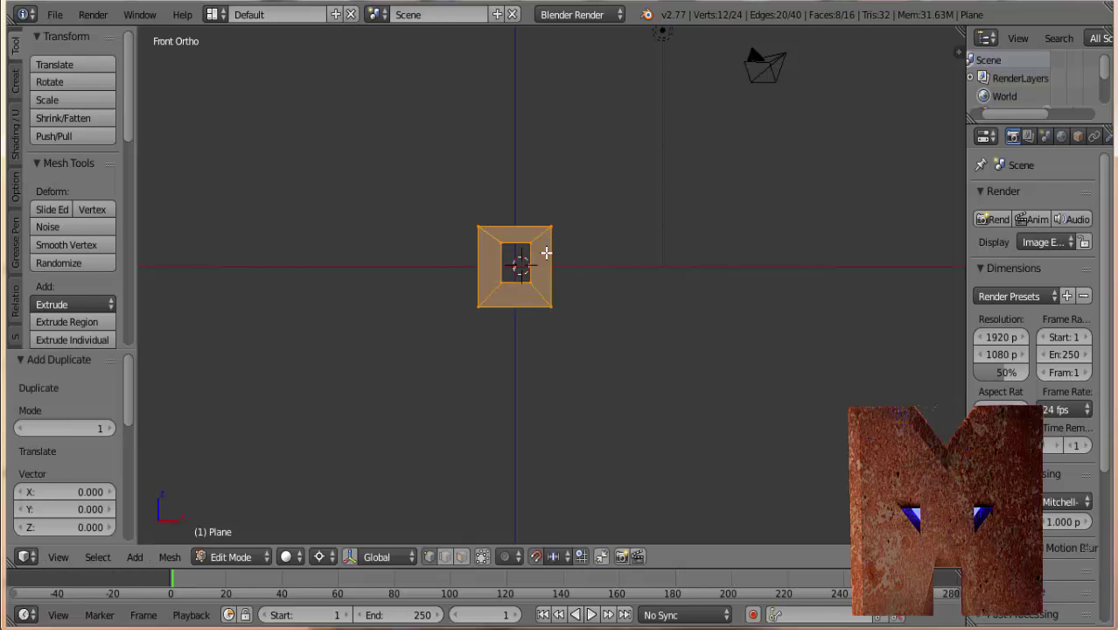
{"action": "key", "text": "g"}
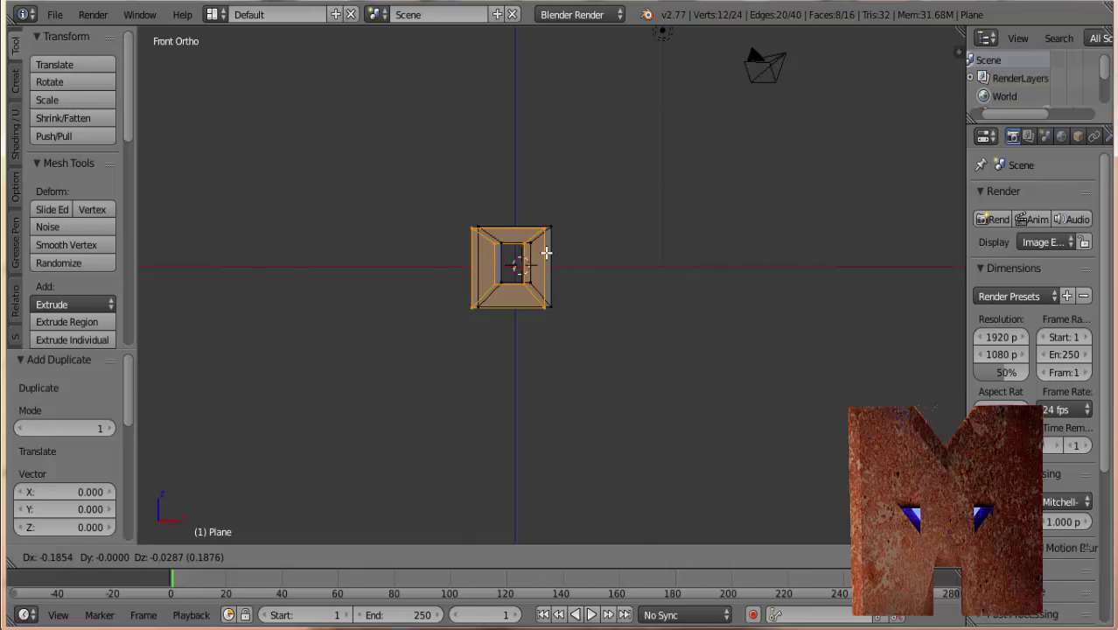
{"action": "key", "text": "x"}
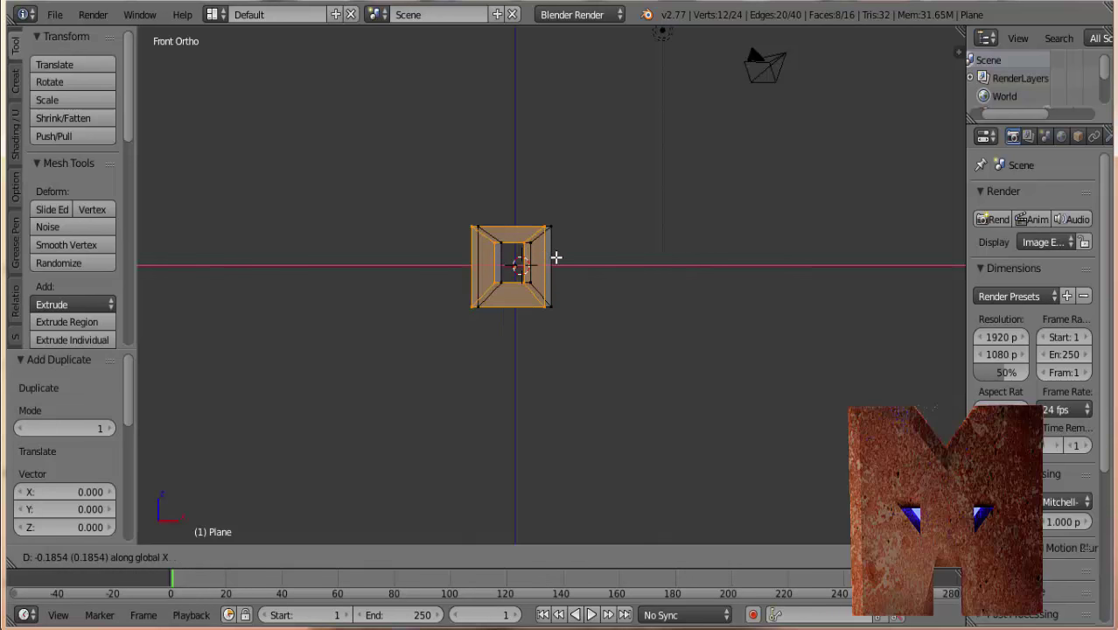
{"action": "key", "text": "Escape"}
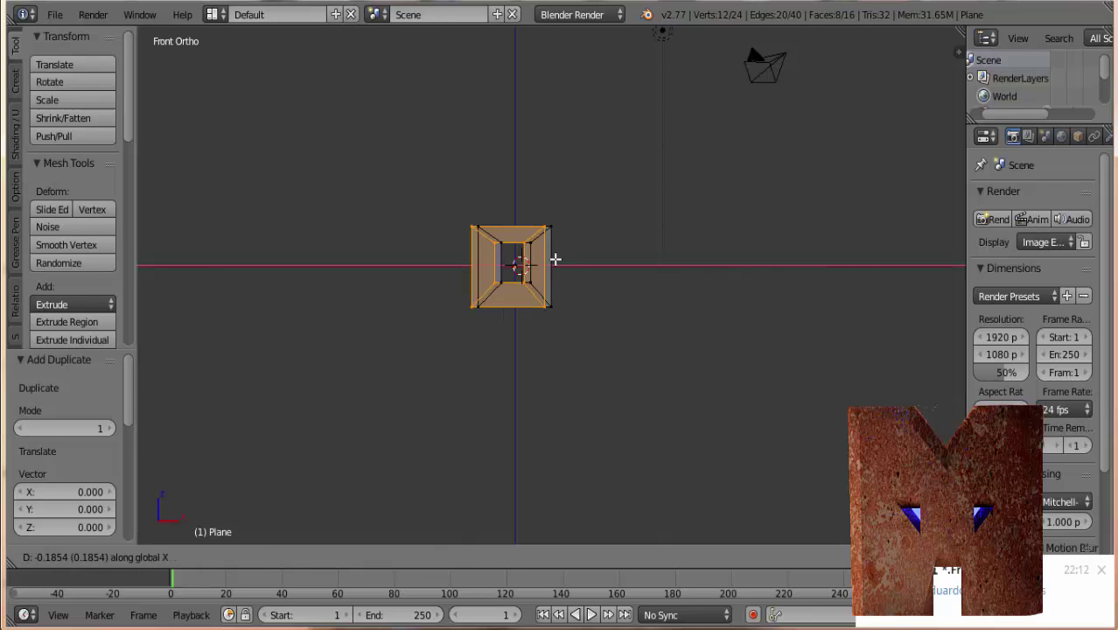
{"action": "type", "text": "1"}
{"action": "key", "text": "Escape"}
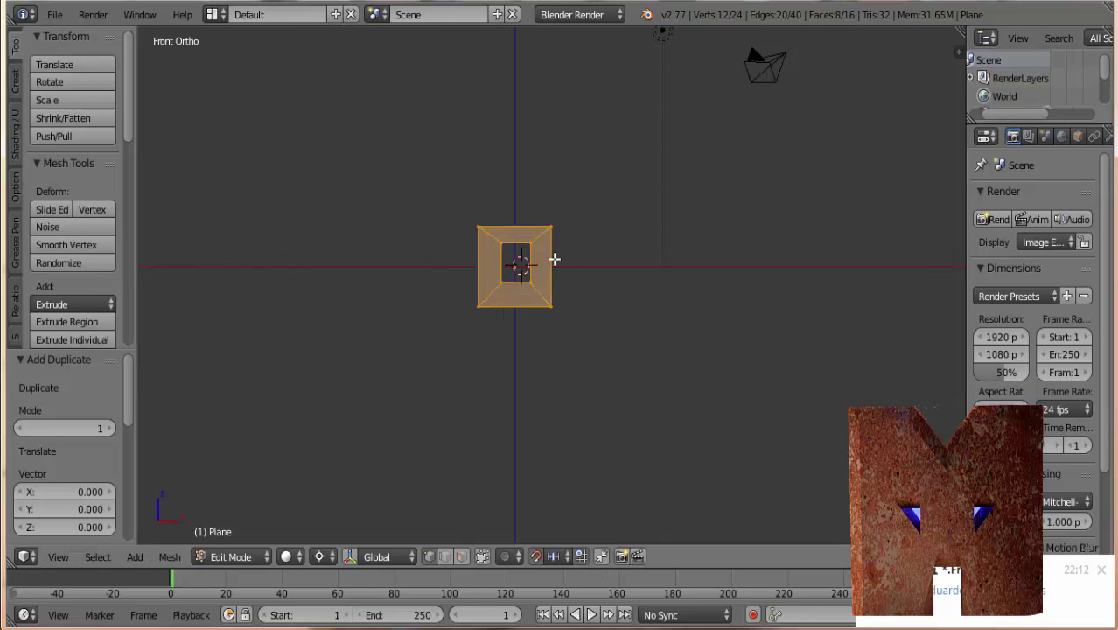
Delete the stray duplicated vertices and make an in-place copy of the whole panel
{"action": "key", "text": "x"}
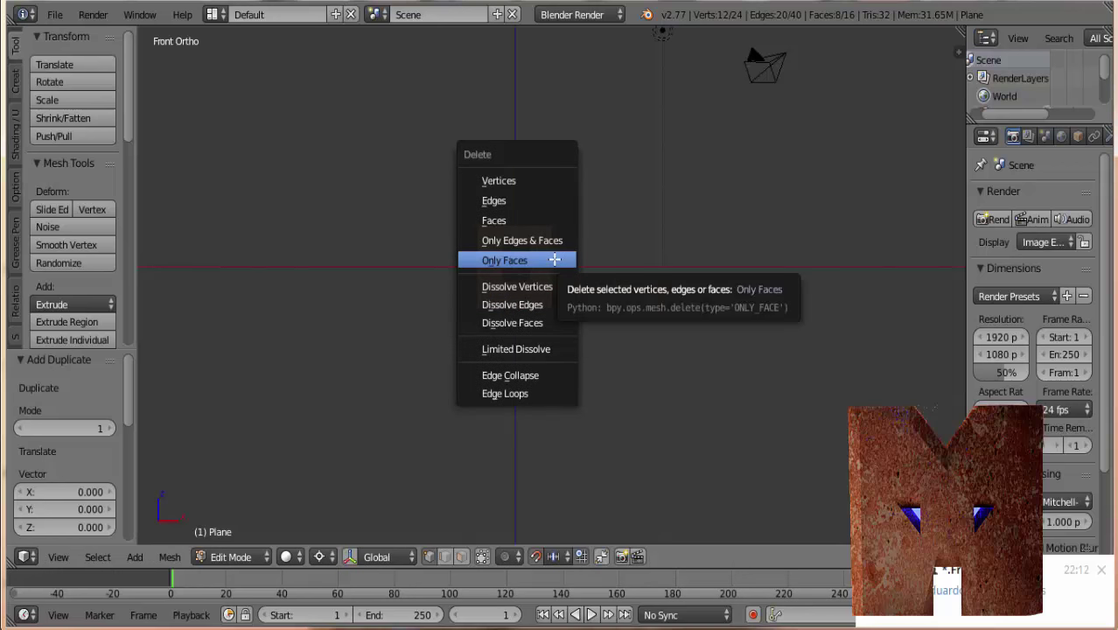
{"action": "left_click", "coordinate": [517, 178]}
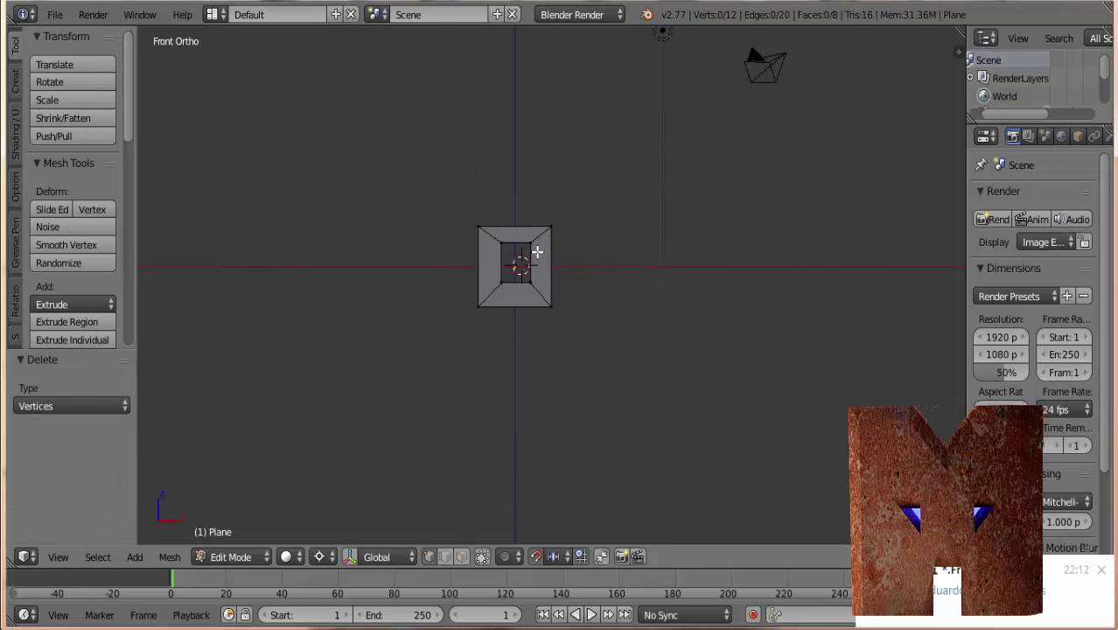
{"action": "key", "text": "a"}
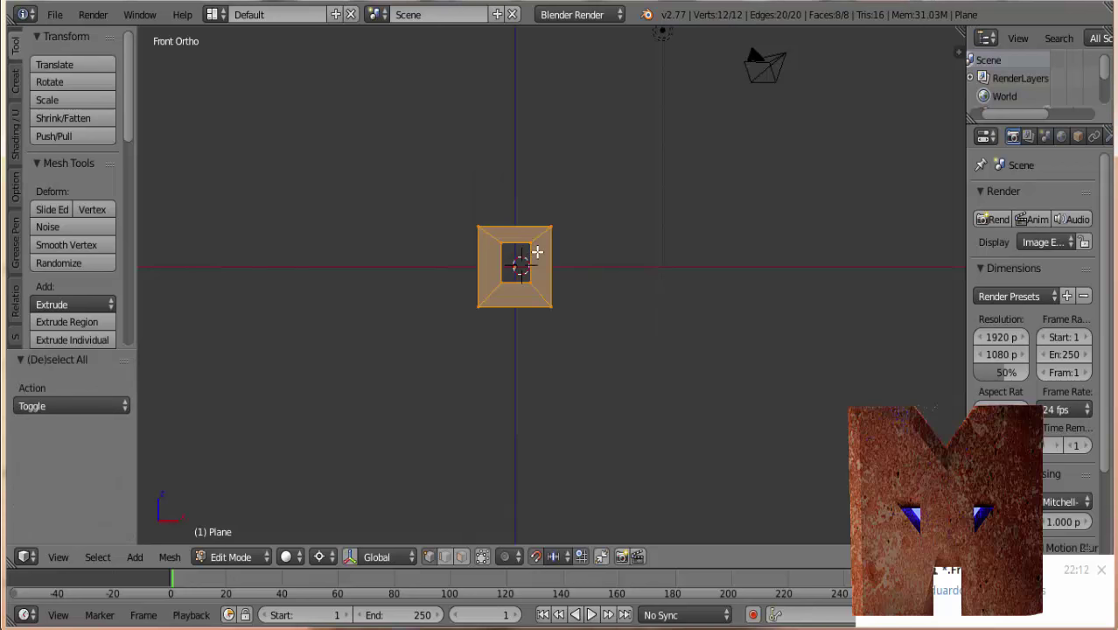
{"action": "key", "text": "e"}
{"action": "key", "text": "x"}
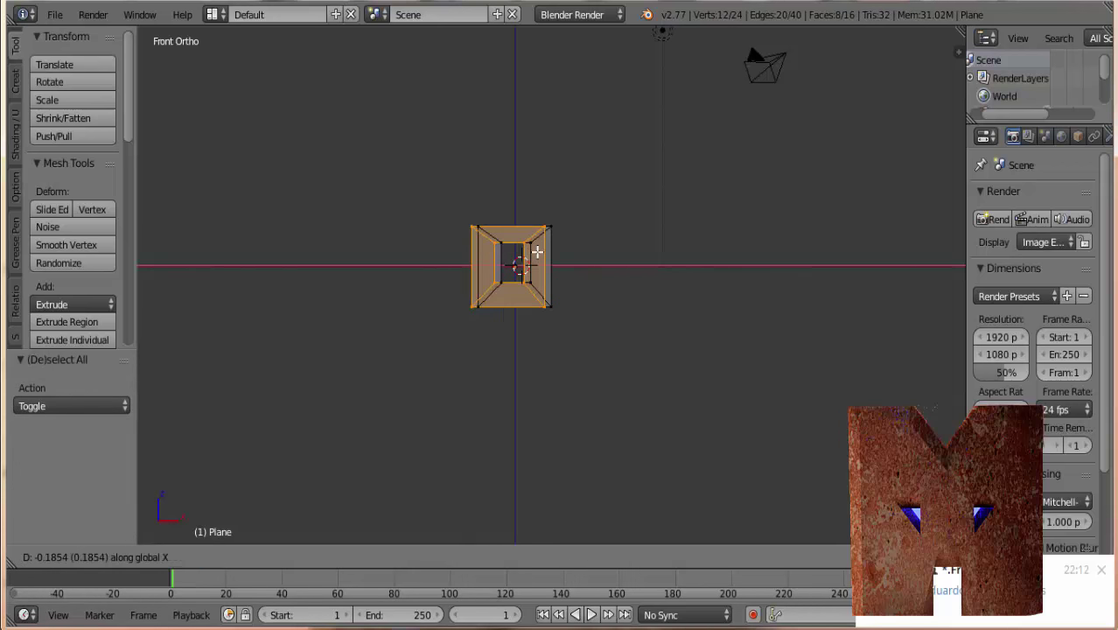
{"action": "key", "text": "Escape"}
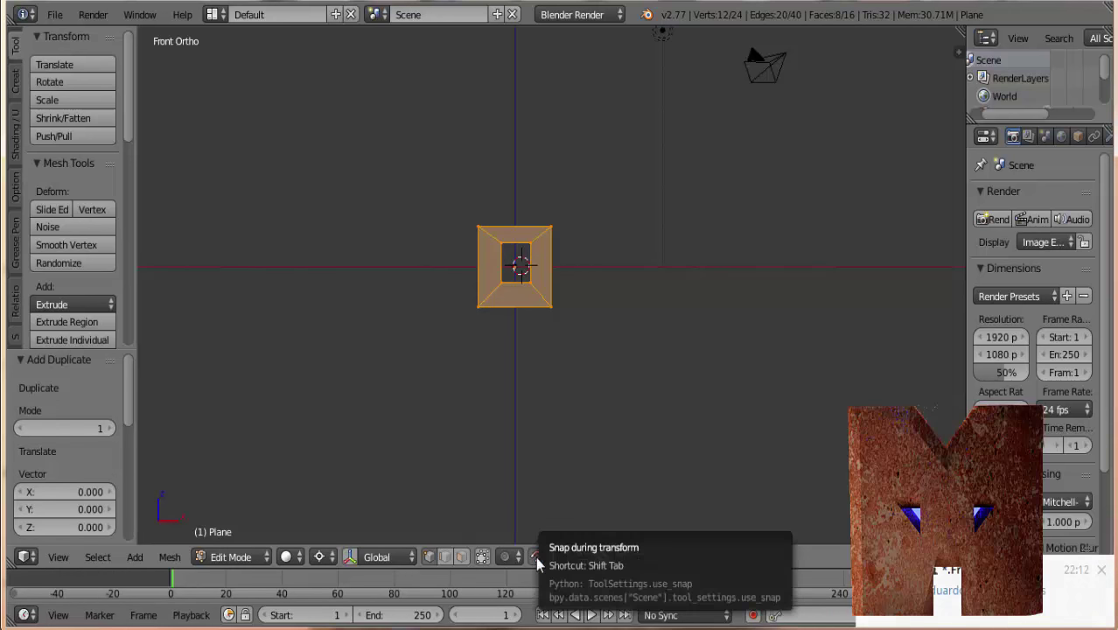
Turn on transform snapping and duplicate the panel 2 units along X
{"action": "left_click", "coordinate": [536, 557]}
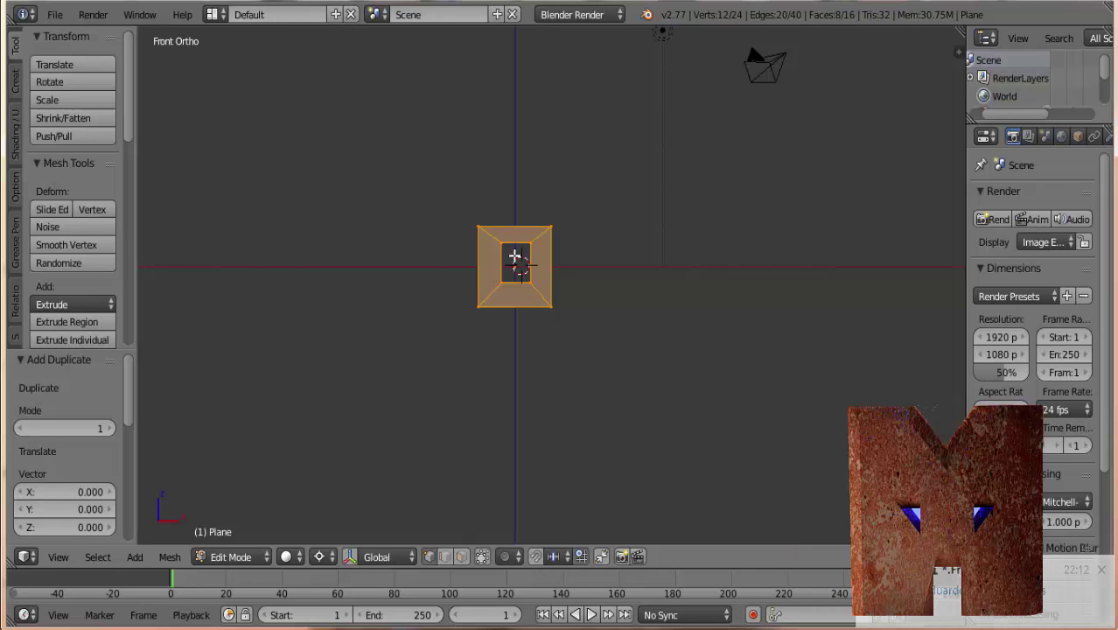
{"action": "type", "text": "gx1"}
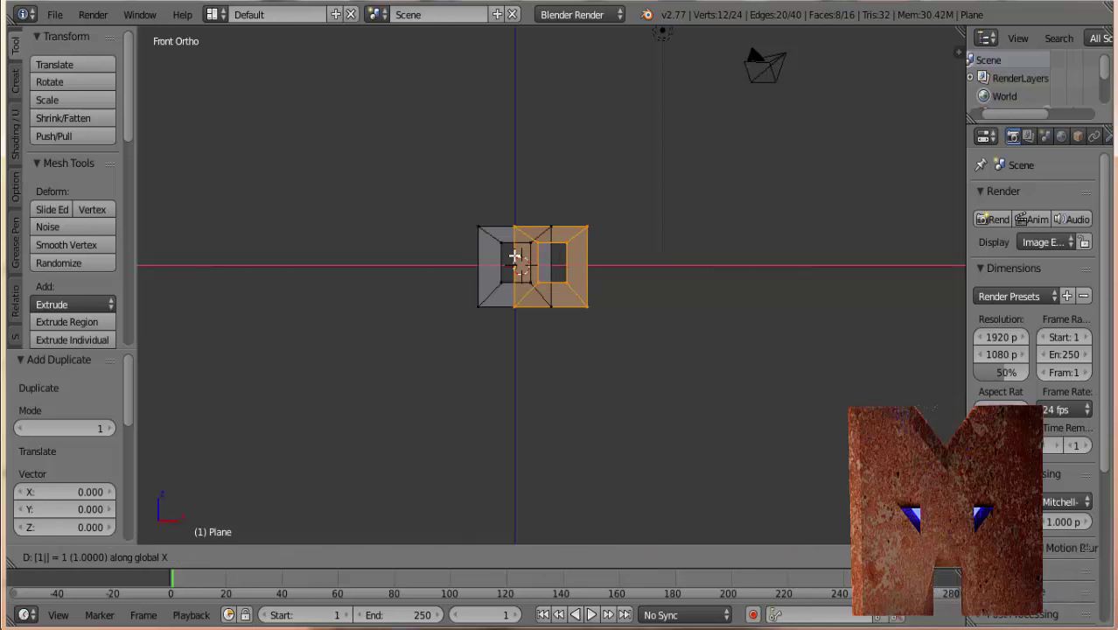
{"action": "key", "text": "Escape"}
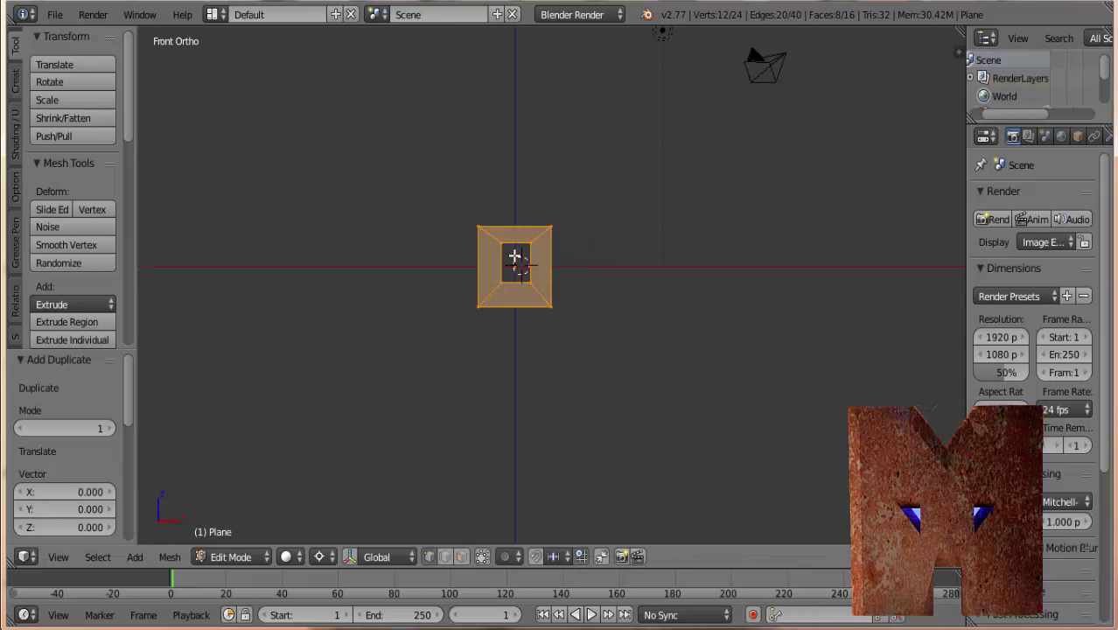
{"action": "key", "text": "shift+d"}
{"action": "type", "text": "x2"}
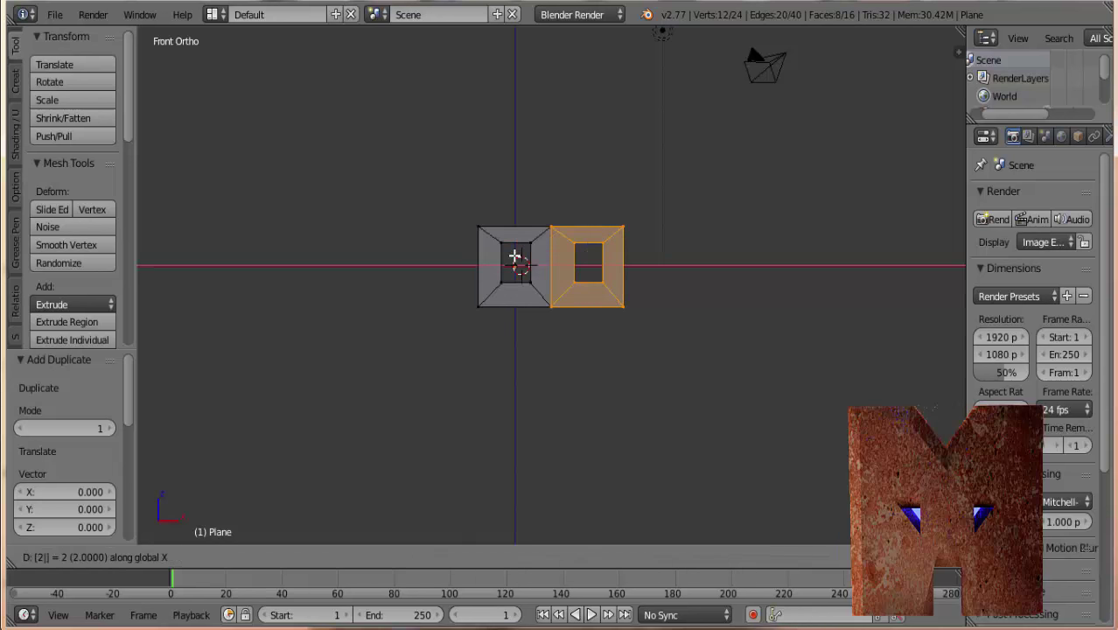
{"action": "key", "text": "Return"}
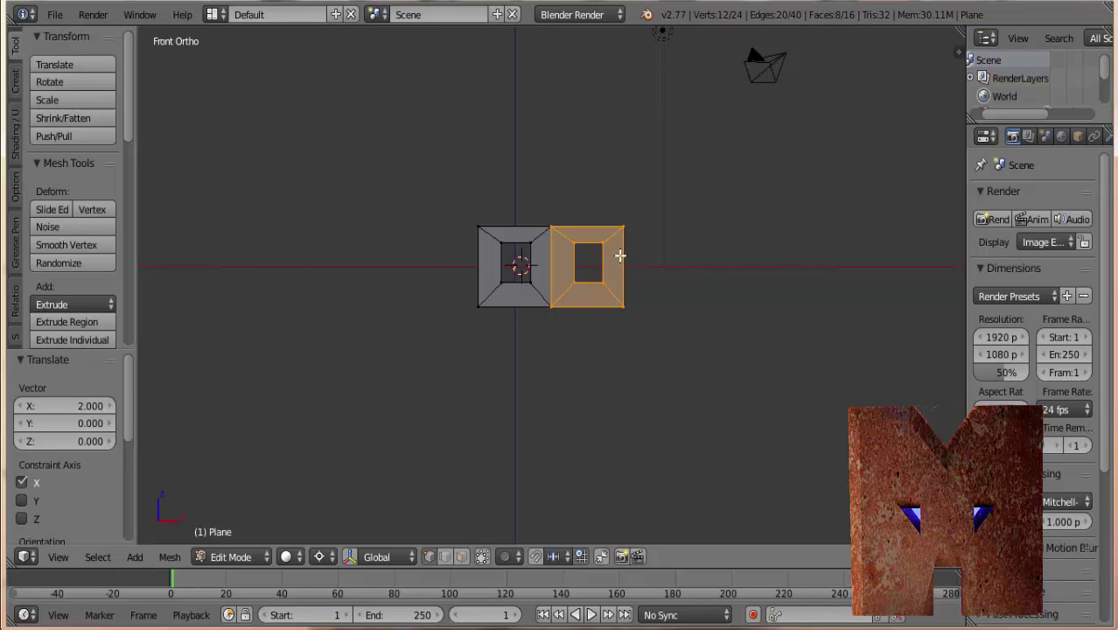
Add two more panel copies, each 2 units further along X, and select the last panel's corner vertex
{"action": "key", "text": "shift+d"}
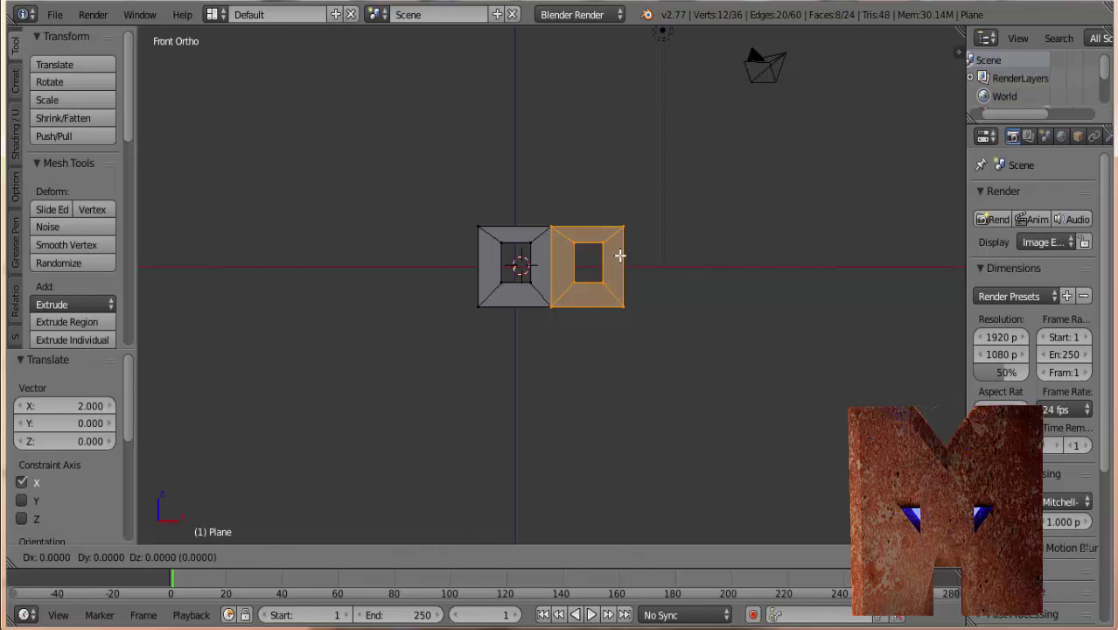
{"action": "type", "text": "x2"}
{"action": "key", "text": "Return"}
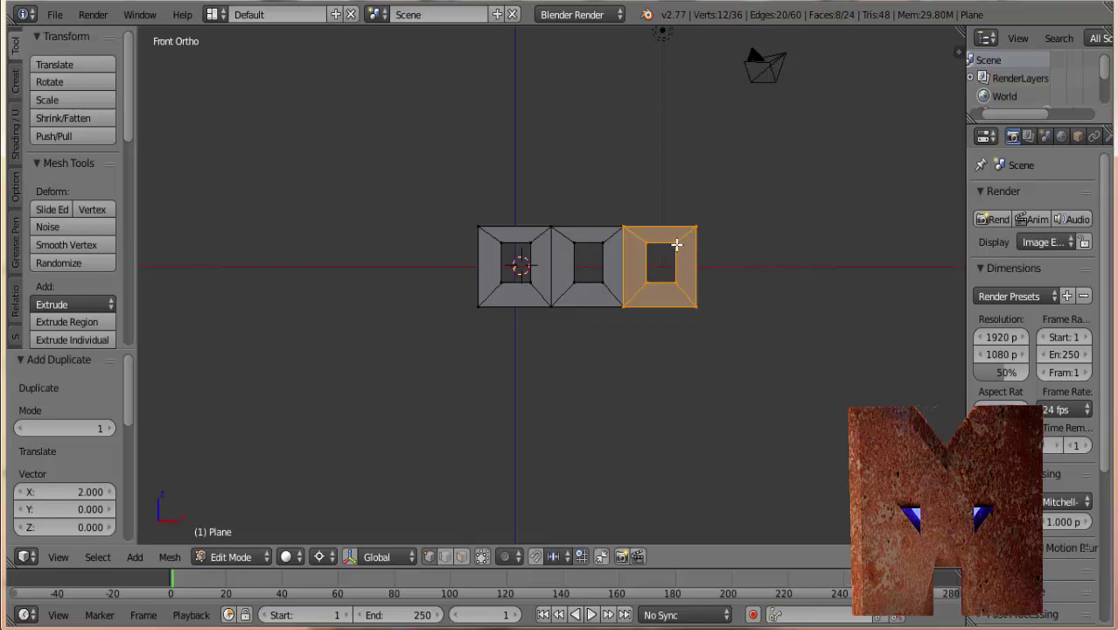
{"action": "key", "text": "shift+d"}
{"action": "type", "text": "x"}
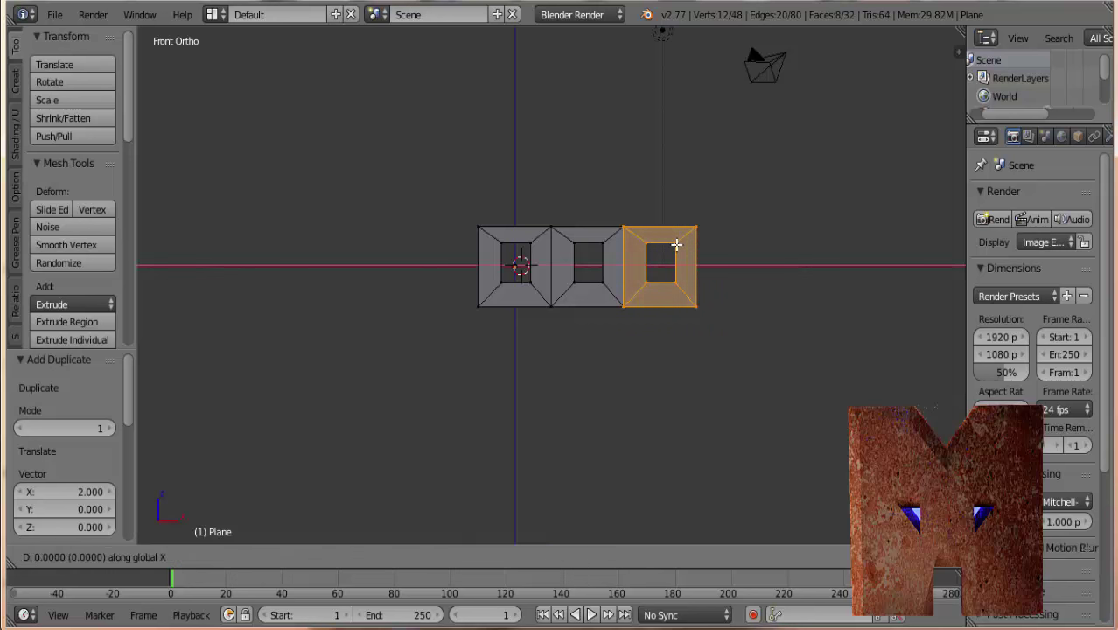
{"action": "type", "text": "2"}
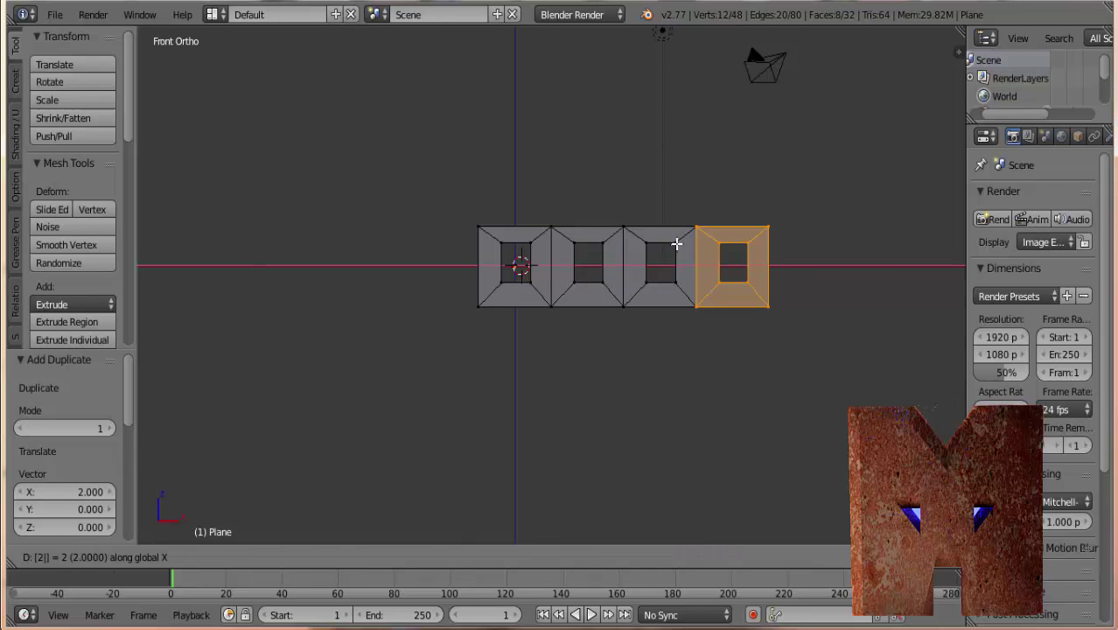
{"action": "key", "text": "Return"}
{"action": "middle_click_drag", "start_coordinate": [755, 268], "coordinate": [628, 302], "text": "shift"}
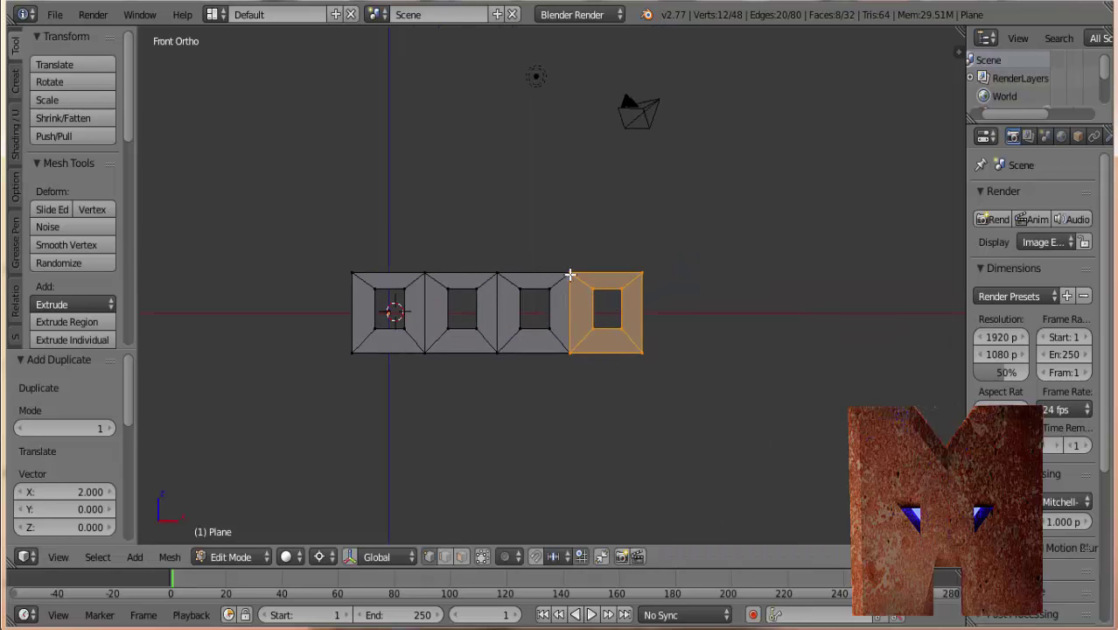
{"action": "right_click", "coordinate": [570, 273]}
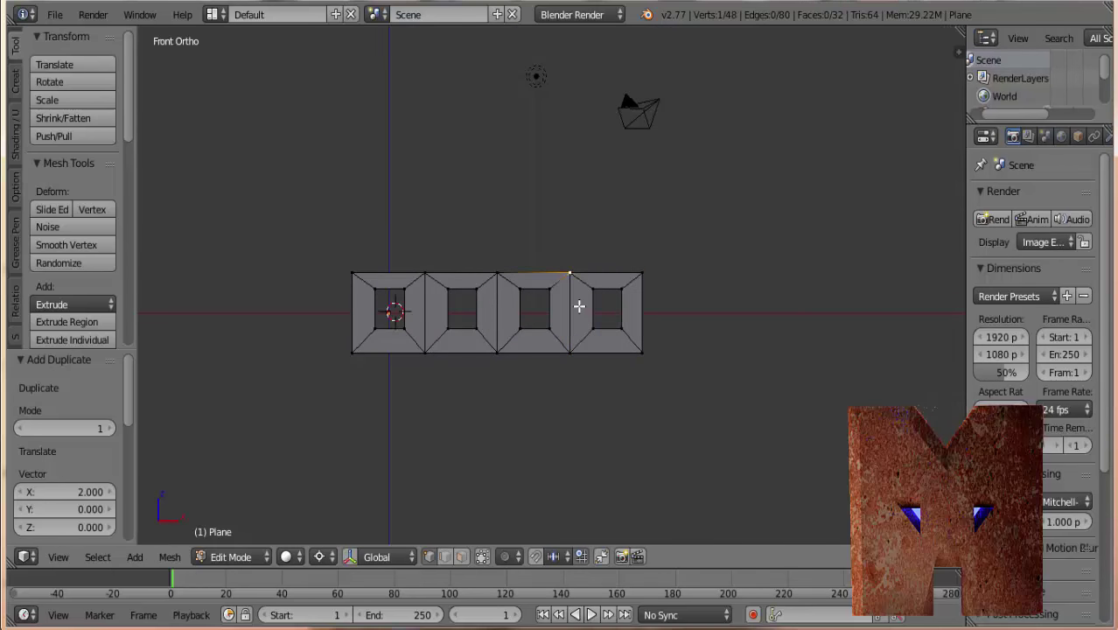
Move the 3D cursor to the selected corner vertex and select the whole last panel
{"action": "key", "text": "shift+s"}
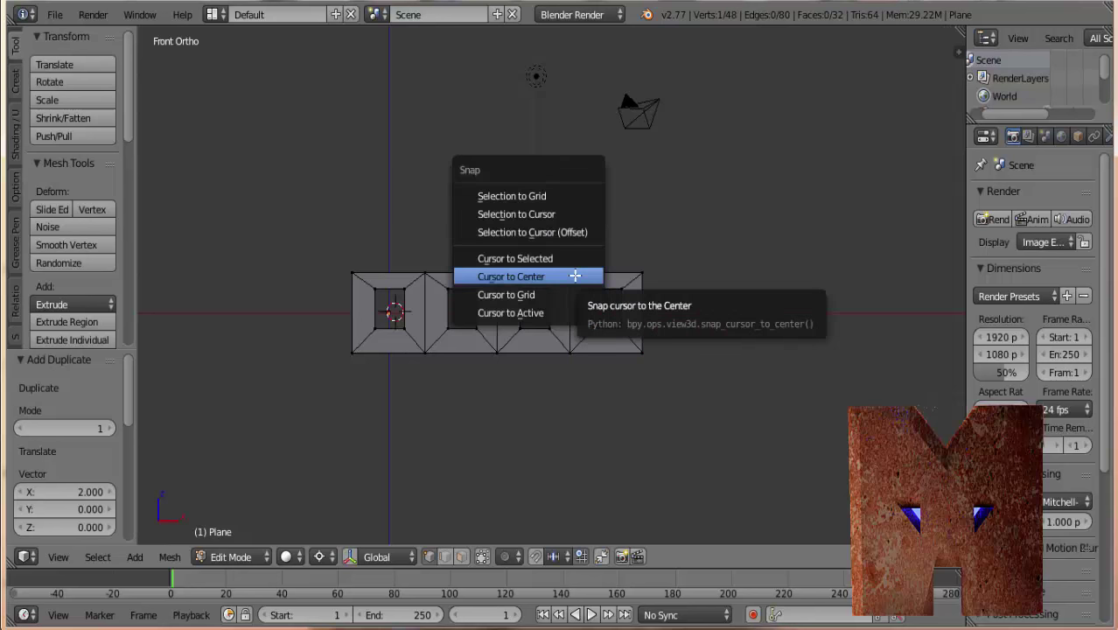
{"action": "left_click", "coordinate": [515, 258]}
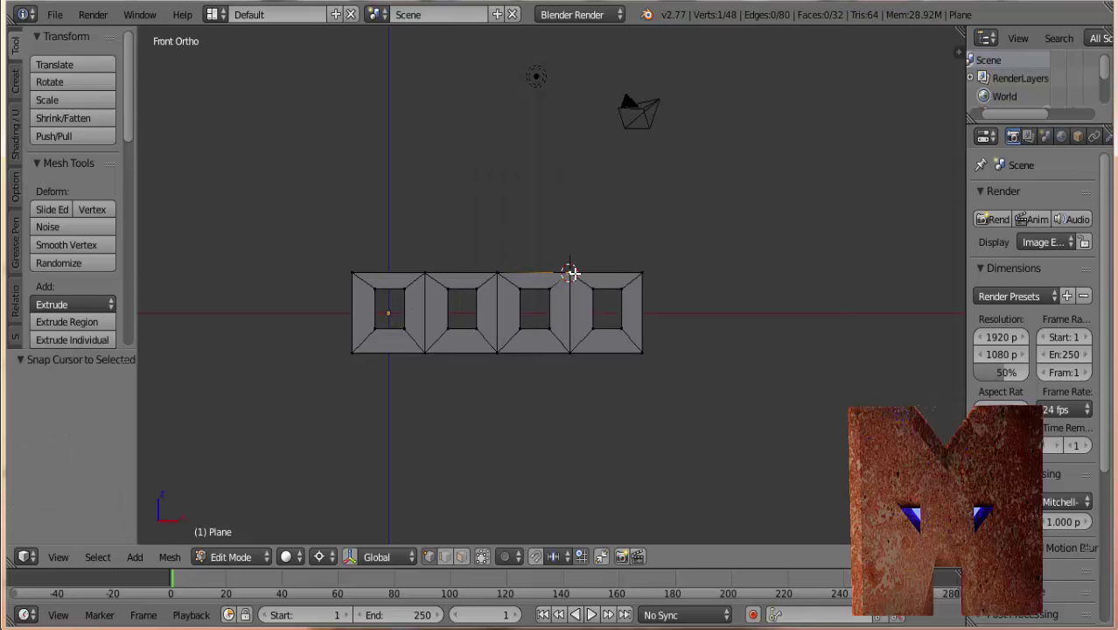
{"action": "key", "text": "KP_7"}
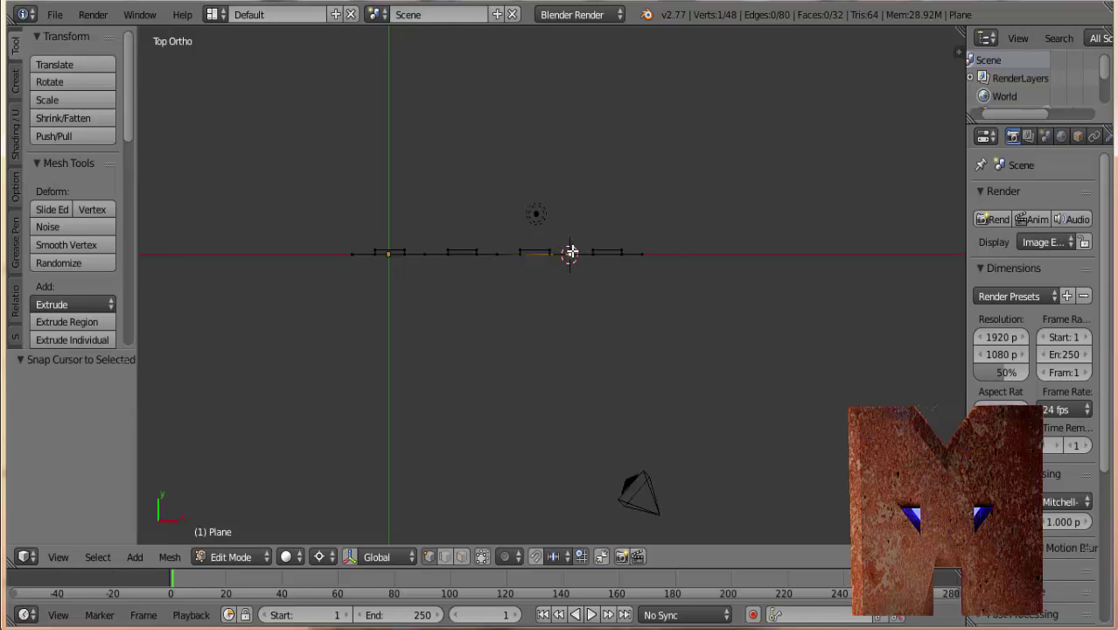
{"action": "right_click", "coordinate": [622, 253]}
{"action": "key", "text": "l"}
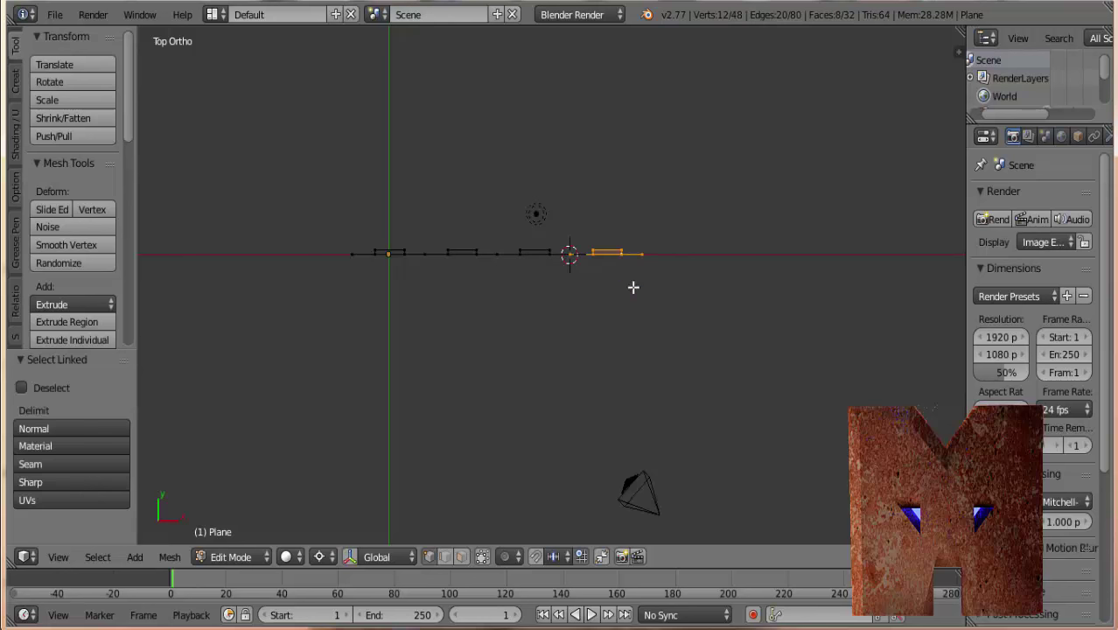
{"action": "mouse_move", "coordinate": [620, 306]}
{"action": "middle_mouse_down"}
{"action": "mouse_move", "coordinate": [606, 217]}
{"action": "mouse_move", "coordinate": [585, 282]}
{"action": "middle_mouse_up"}
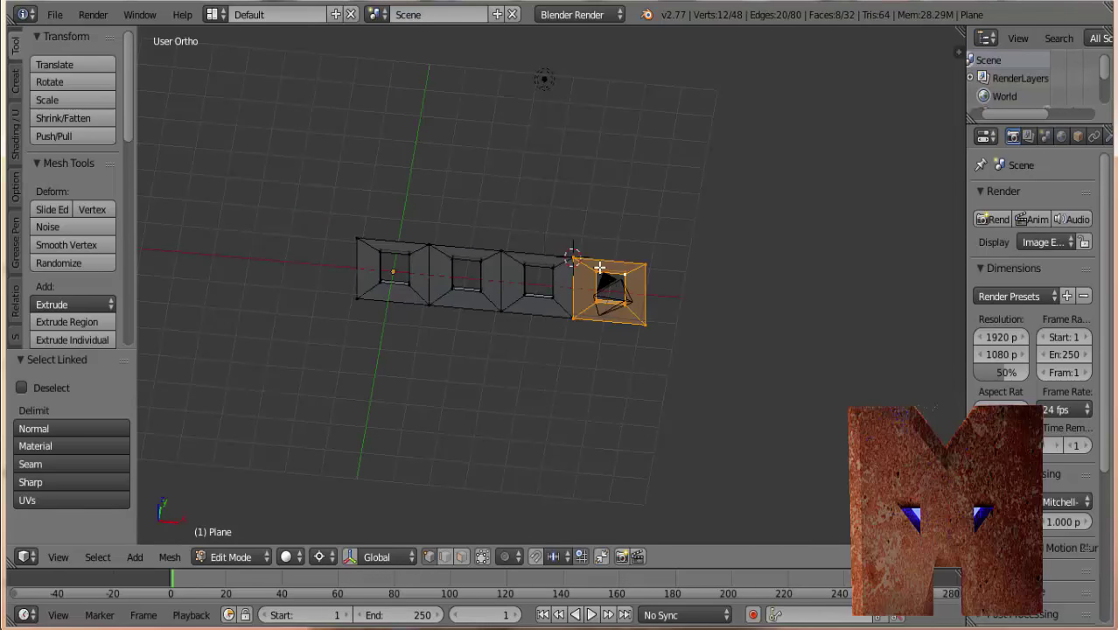
{"action": "key", "text": "KP_7"}
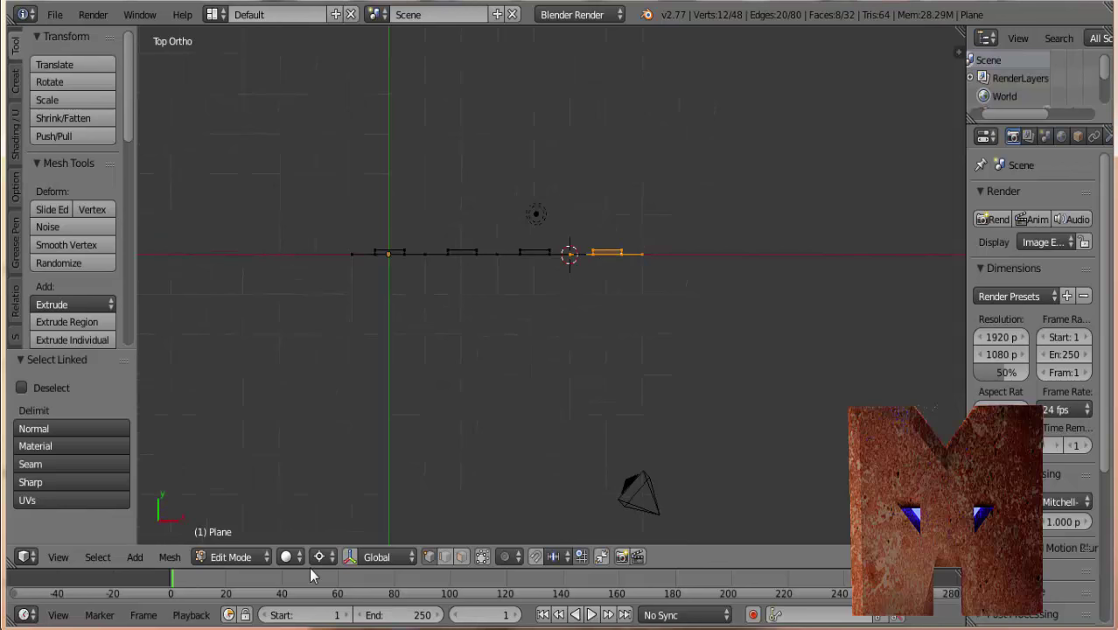
Set the pivot point to 3D Cursor and begin rotating the last panel
{"action": "left_click", "coordinate": [318, 559]}
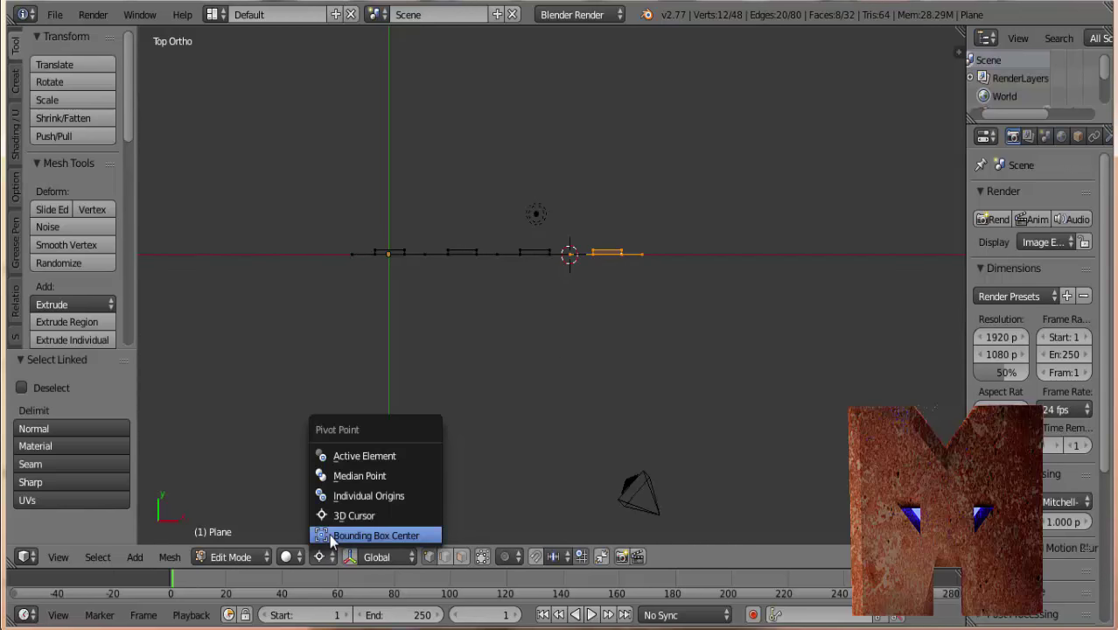
{"action": "left_click", "coordinate": [325, 533]}
{"action": "left_click", "coordinate": [323, 560]}
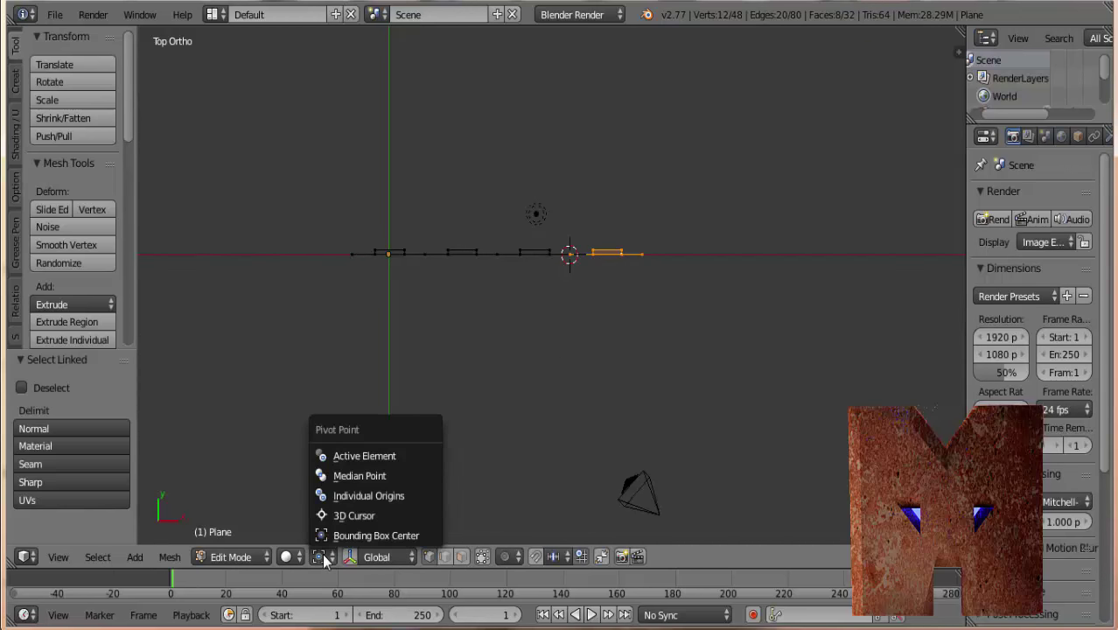
{"action": "left_click", "coordinate": [349, 515]}
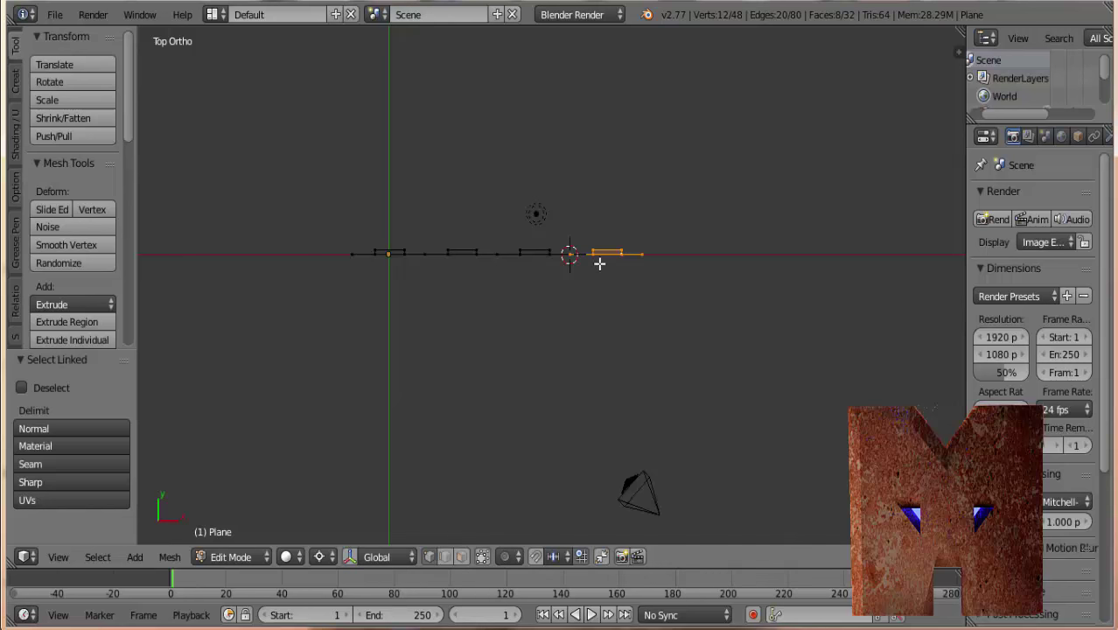
{"action": "key", "text": "r"}
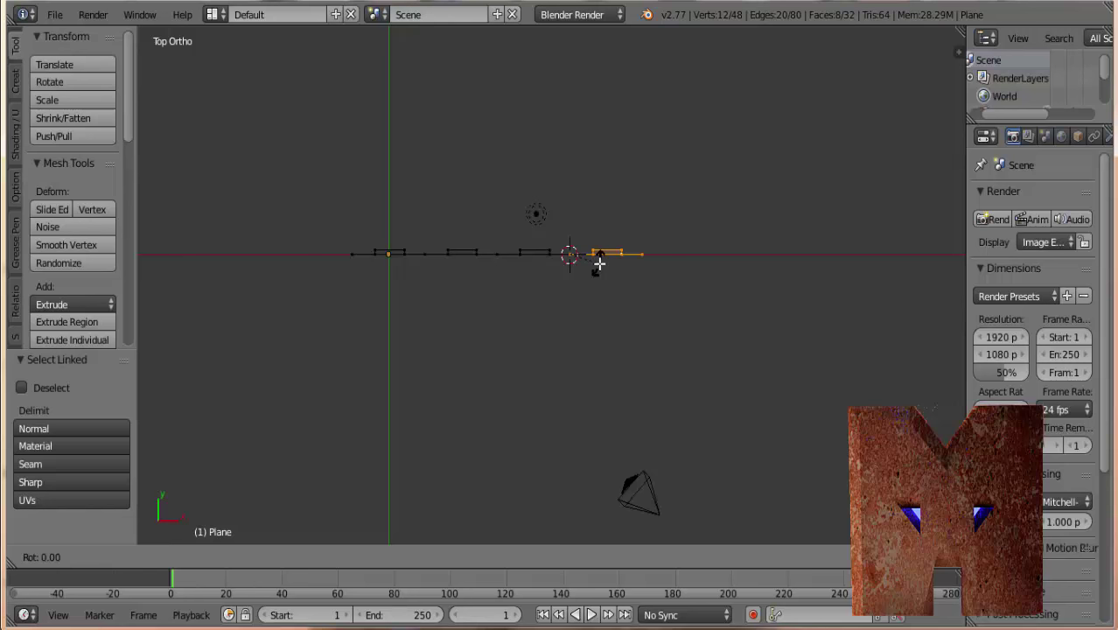
Rotate the end panel 90 degrees so it forms a corner with the row
{"action": "type", "text": "90"}
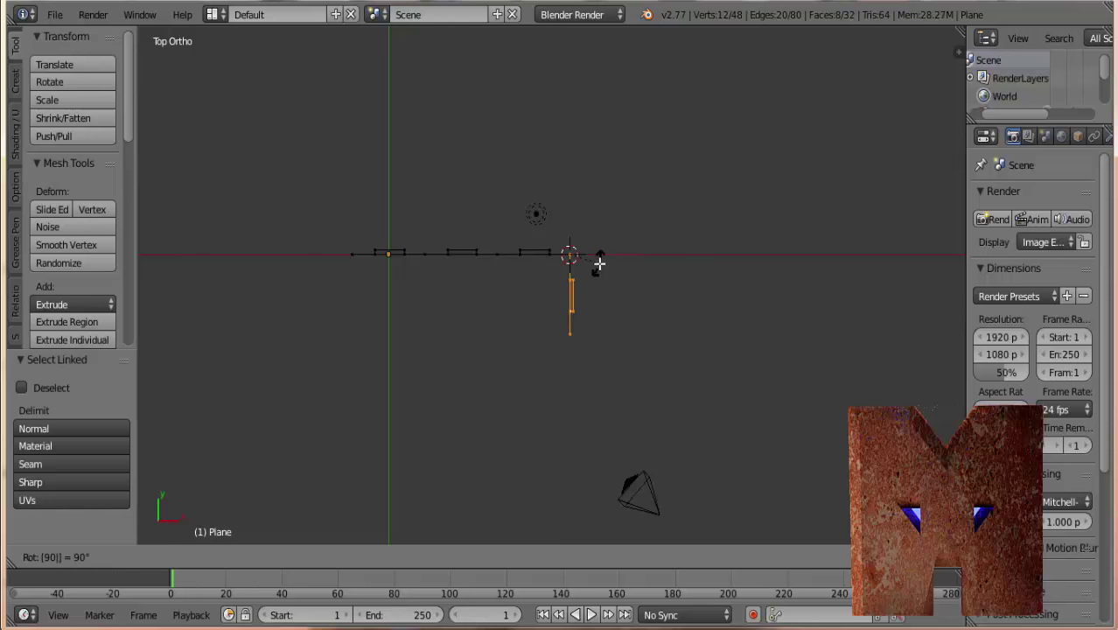
{"action": "key", "text": "Escape"}
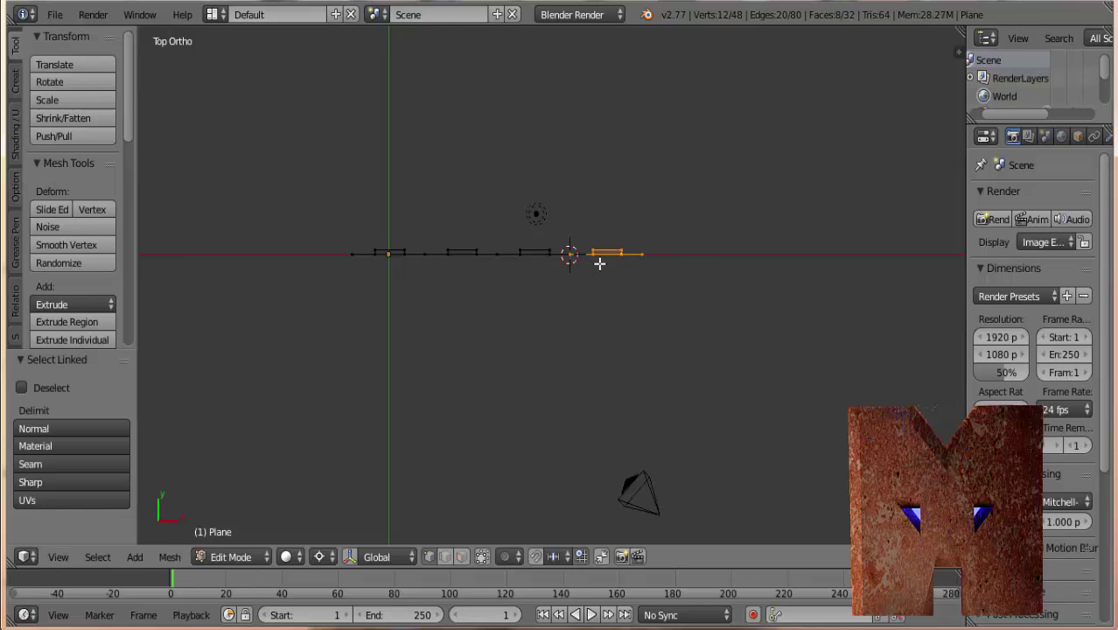
{"action": "type", "text": "r"}
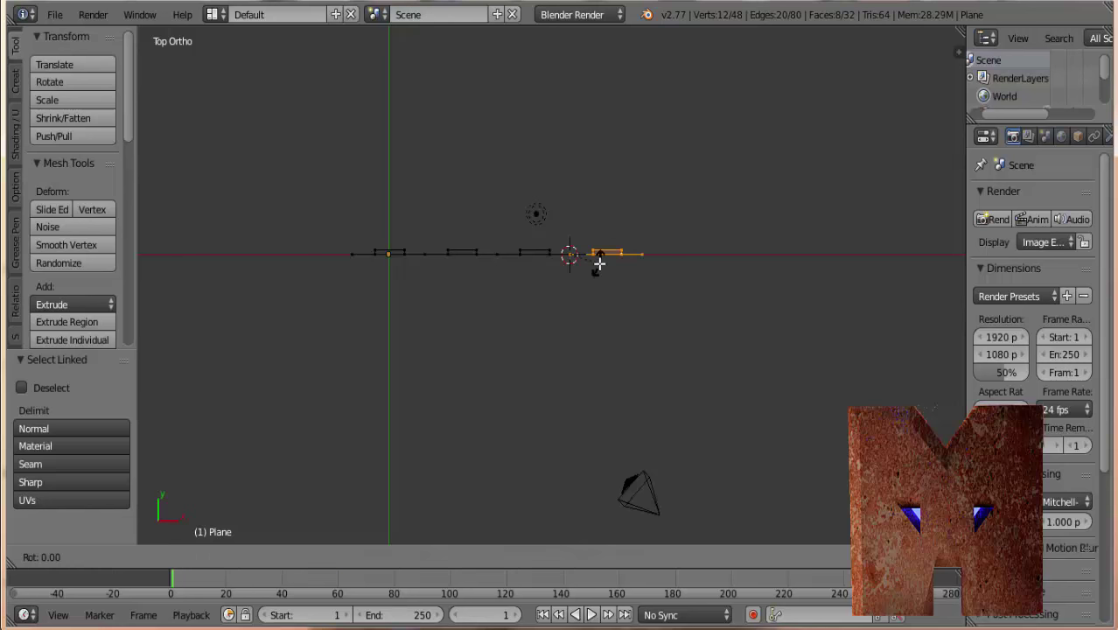
{"action": "type", "text": "270"}
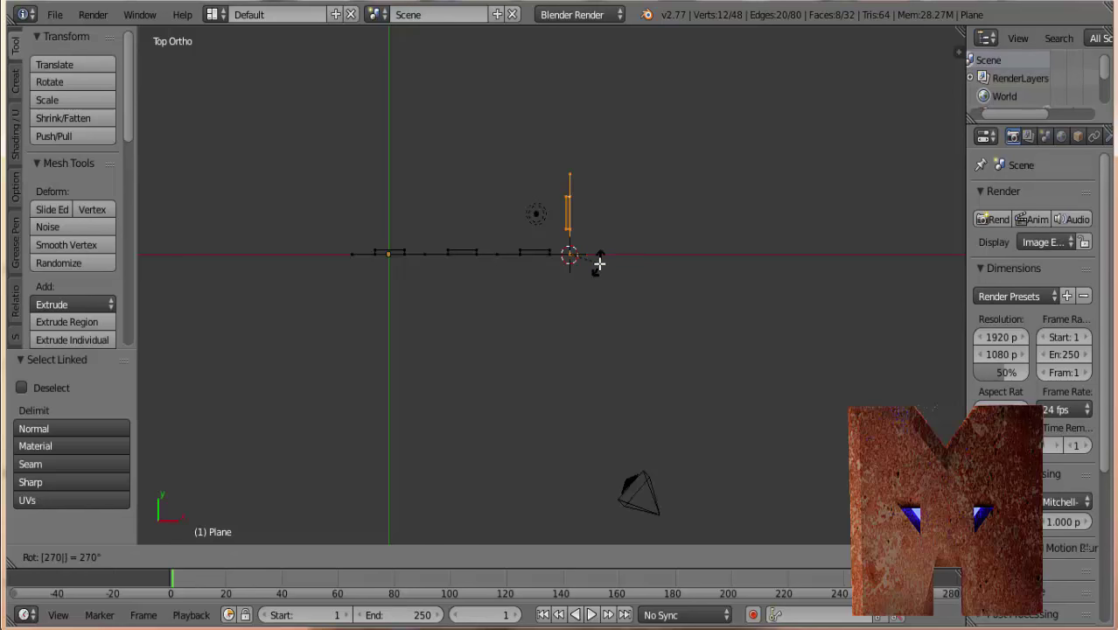
{"action": "key", "text": "Escape"}
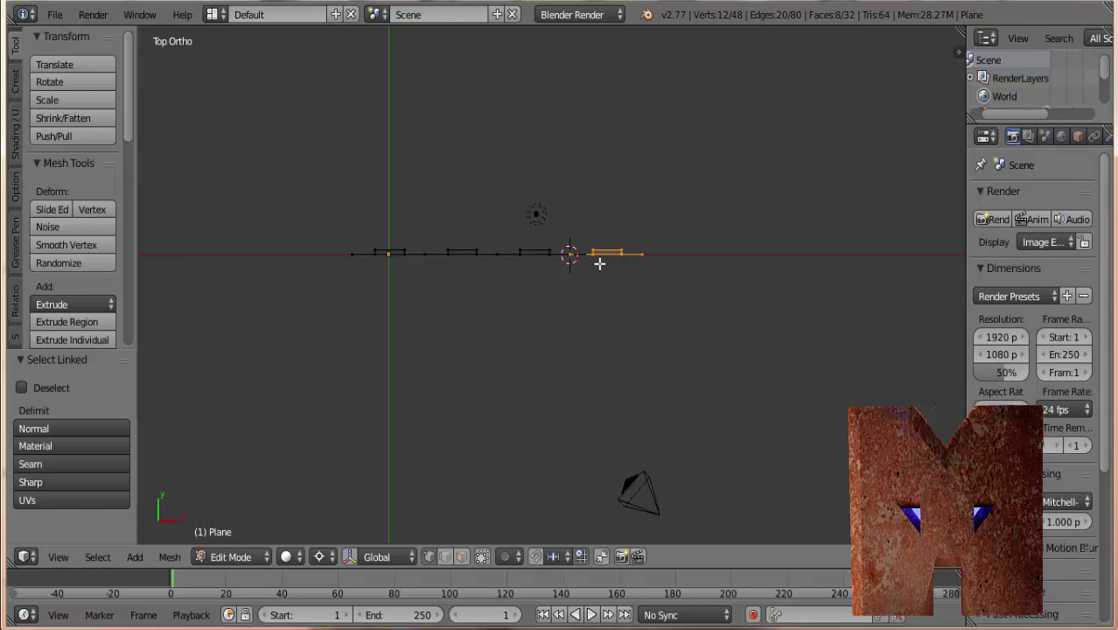
{"action": "key", "text": "r"}
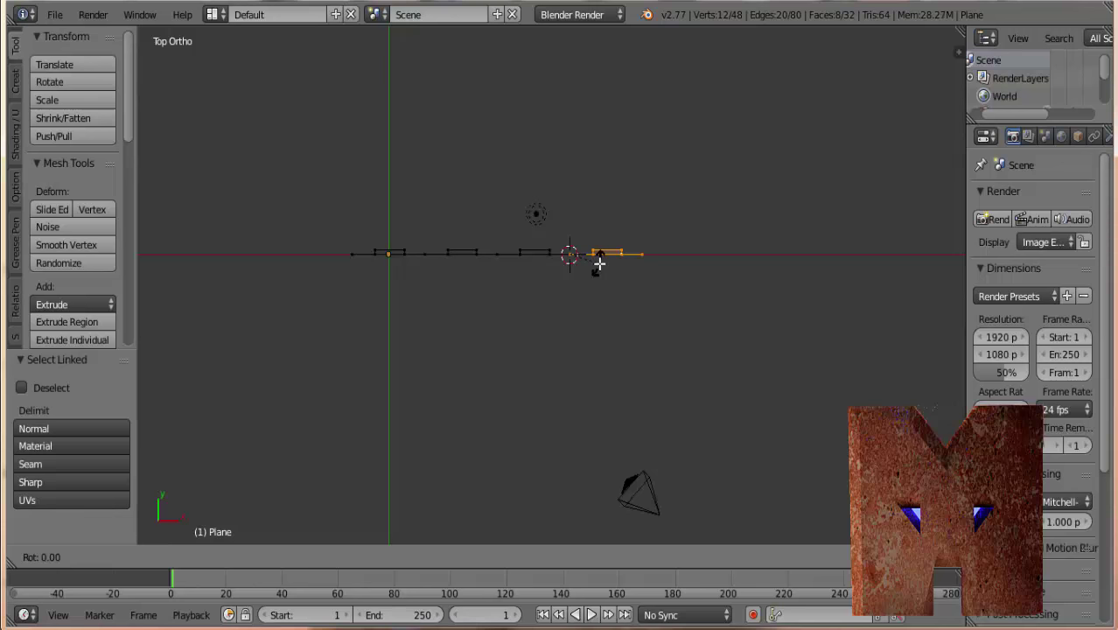
{"action": "type", "text": "90"}
{"action": "key", "text": "Return"}
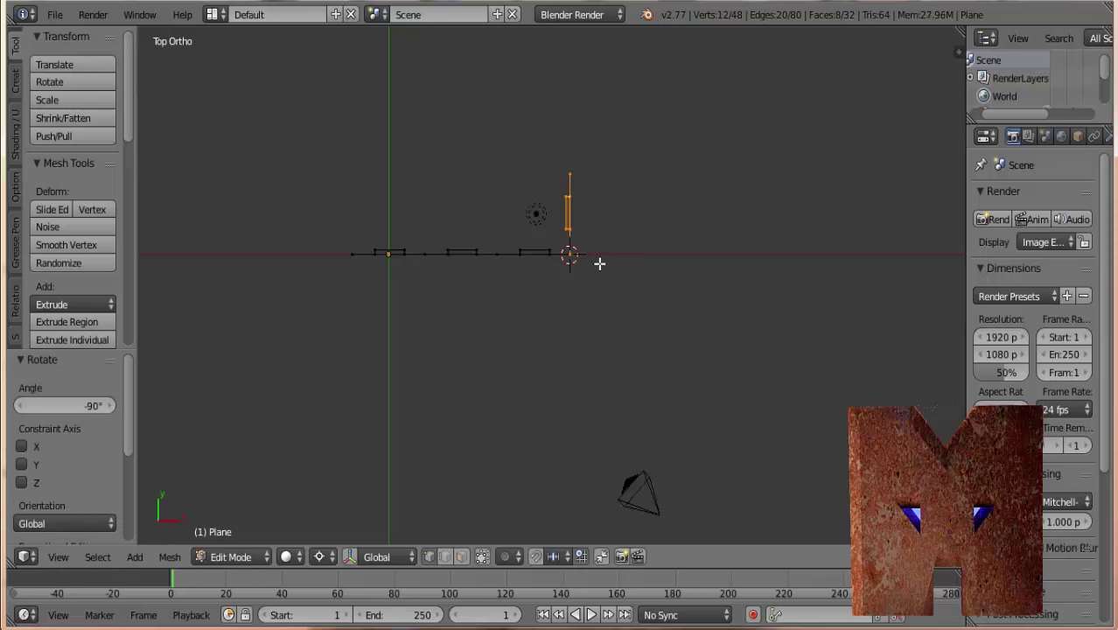
{"action": "mouse_move", "coordinate": [656, 260]}
{"action": "middle_mouse_down"}
{"action": "mouse_move", "coordinate": [603, 297]}
{"action": "mouse_move", "coordinate": [569, 175]}
{"action": "mouse_move", "coordinate": [674, 164]}
{"action": "mouse_move", "coordinate": [667, 259]}
{"action": "mouse_move", "coordinate": [532, 235]}
{"action": "mouse_move", "coordinate": [580, 228]}
{"action": "middle_mouse_up"}
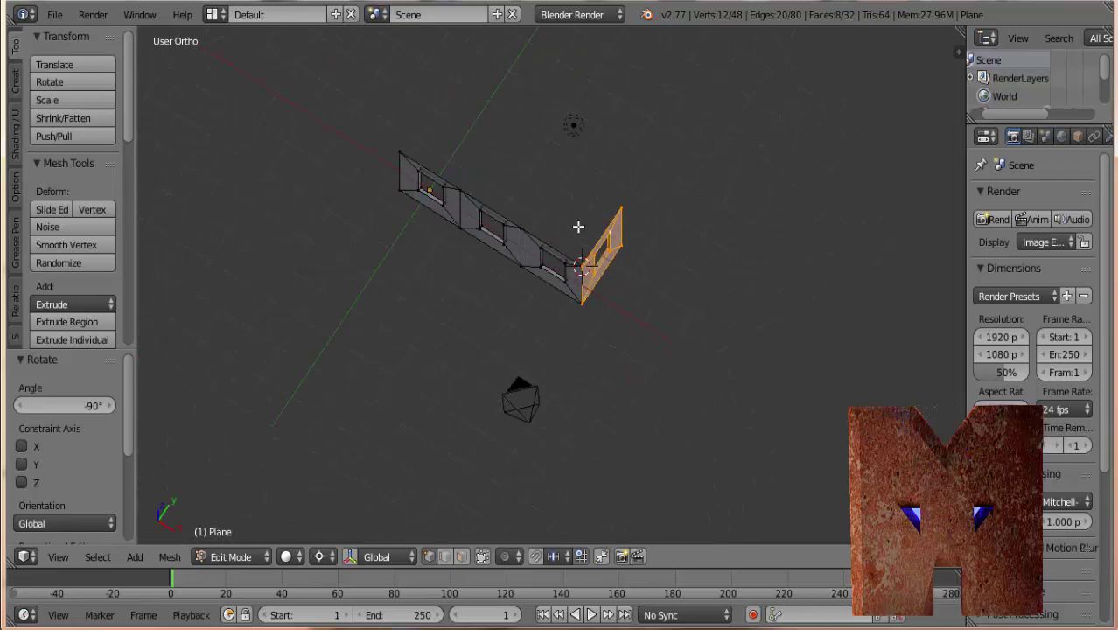
{"action": "key", "text": "KP_7"}
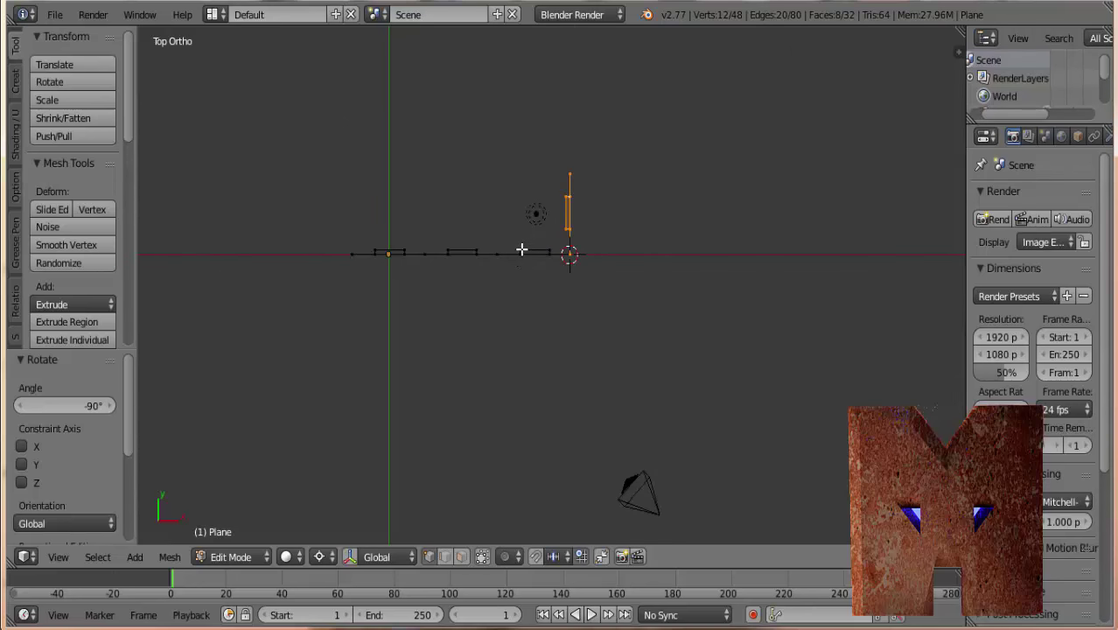
Select the three linked corner pieces and duplicate them in place
{"action": "key", "text": "l"}
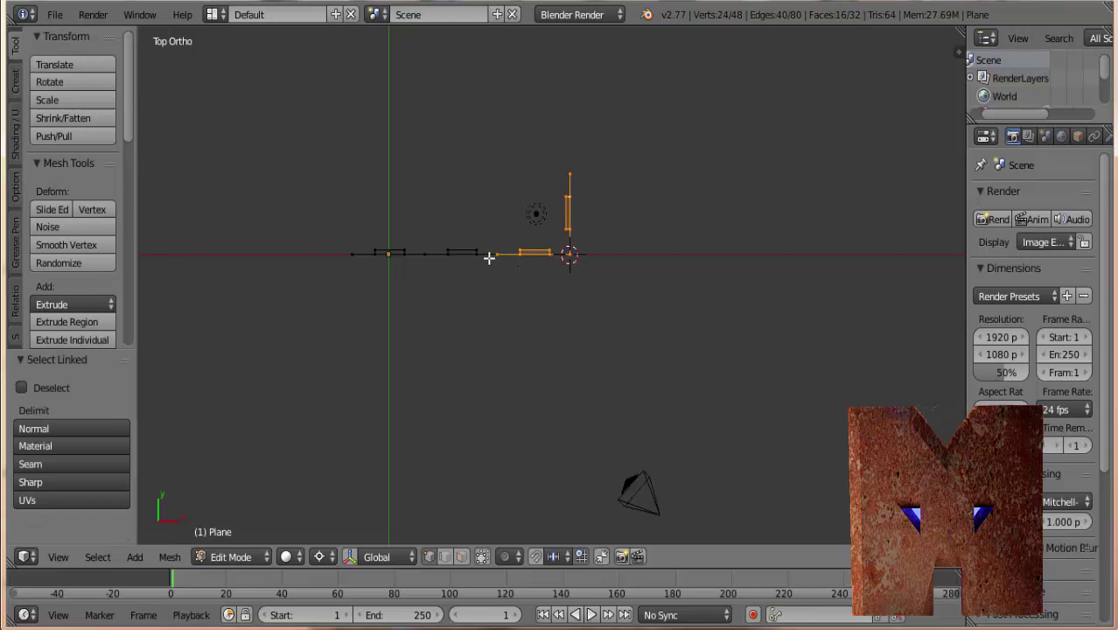
{"action": "key", "text": "l"}
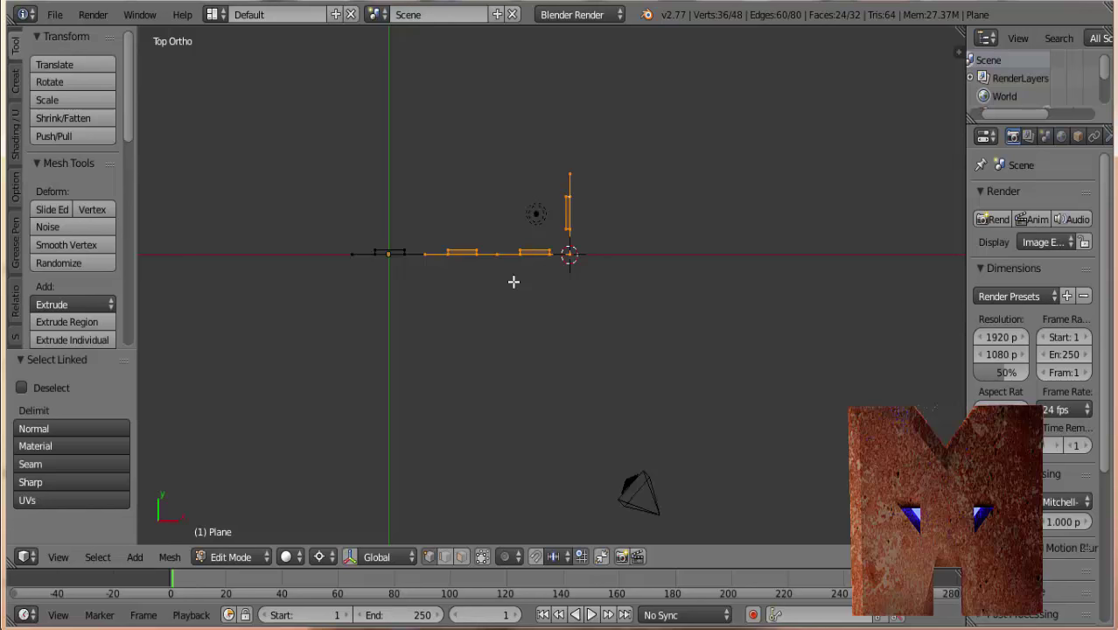
{"action": "key", "text": "shift+d"}
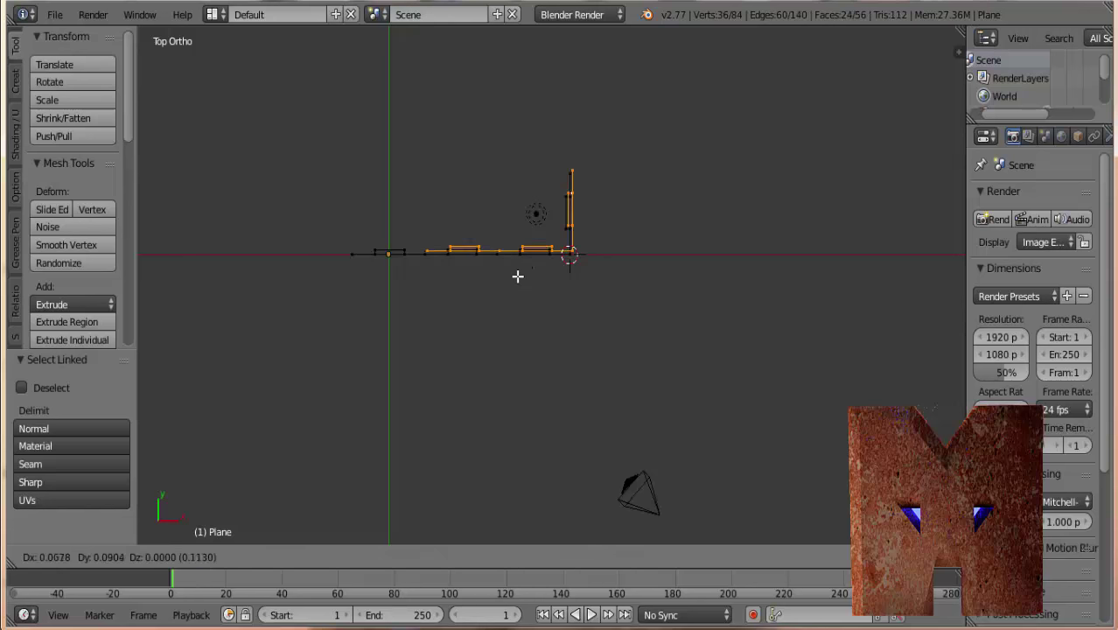
{"action": "right_click", "coordinate": [526, 267]}
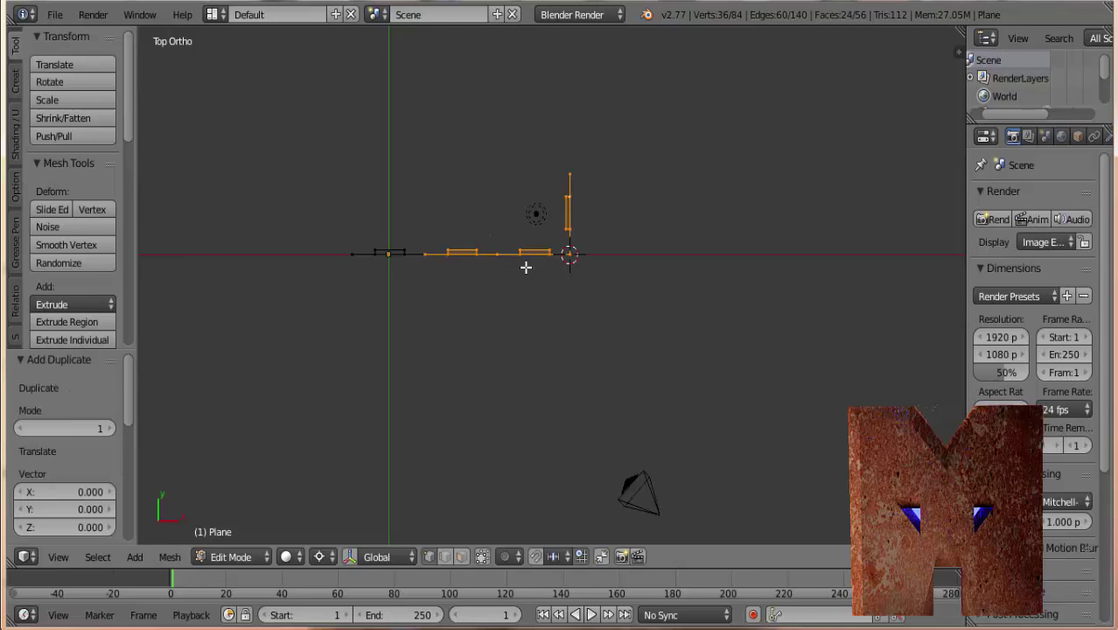
With snapping on, move the copy 4 units in X and 2 in Y
{"action": "left_click", "coordinate": [537, 557]}
{"action": "key", "text": "g"}
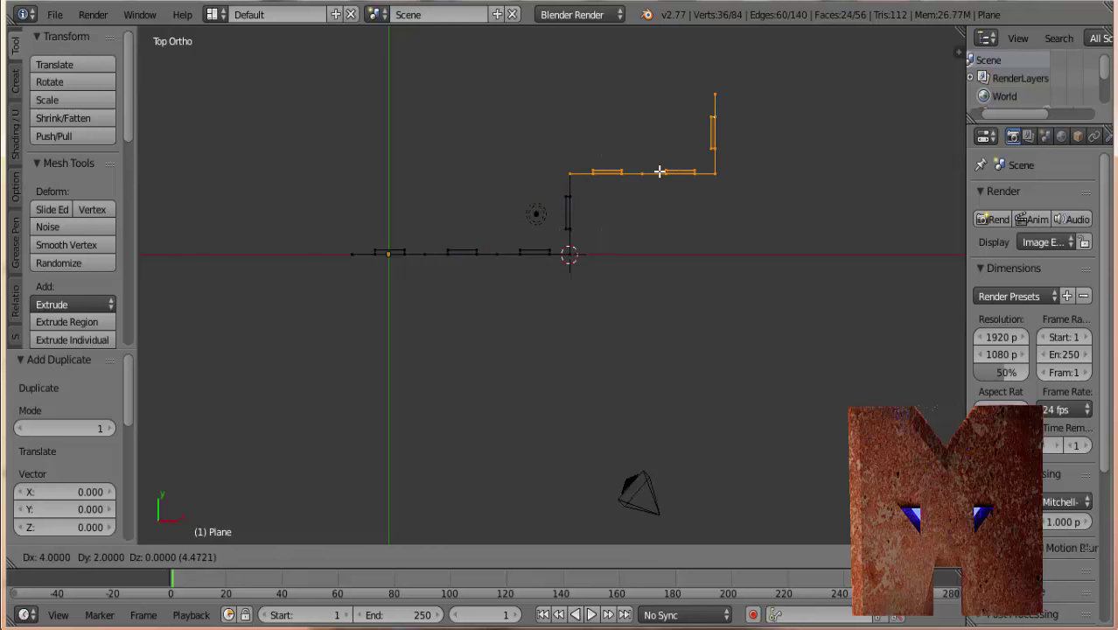
{"action": "left_click", "coordinate": [660, 171]}
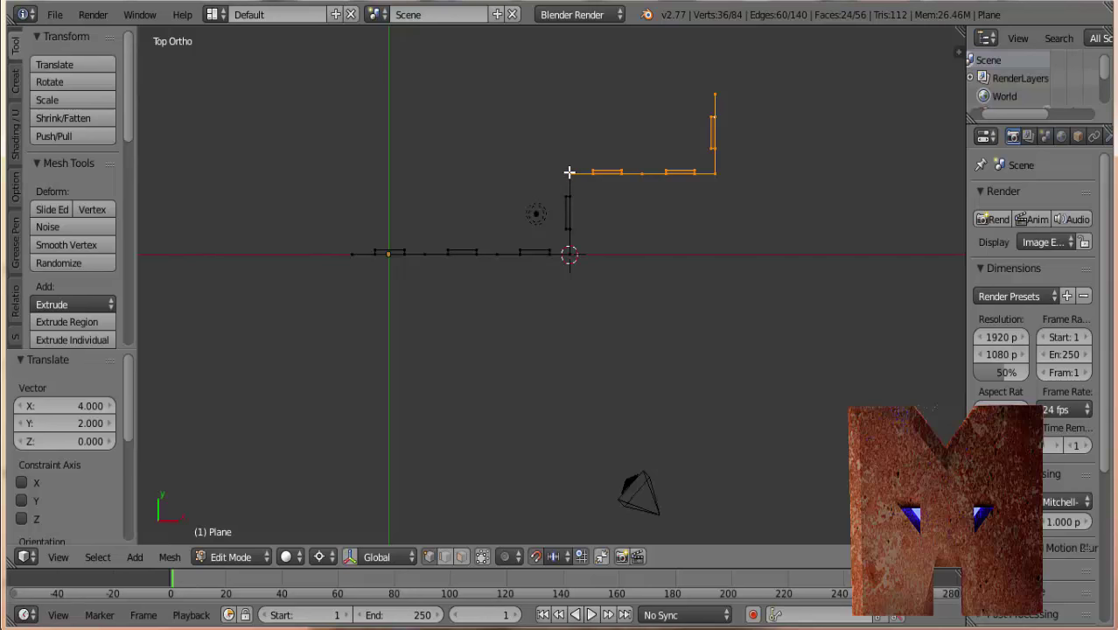
{"action": "left_click", "coordinate": [754, 271]}
{"action": "mouse_move", "coordinate": [701, 358]}
{"action": "middle_mouse_down"}
{"action": "mouse_move", "coordinate": [597, 310]}
{"action": "mouse_move", "coordinate": [589, 201]}
{"action": "mouse_move", "coordinate": [662, 230]}
{"action": "mouse_move", "coordinate": [812, 242]}
{"action": "mouse_move", "coordinate": [775, 245]}
{"action": "mouse_move", "coordinate": [717, 220]}
{"action": "mouse_move", "coordinate": [317, 337]}
{"action": "middle_mouse_up"}
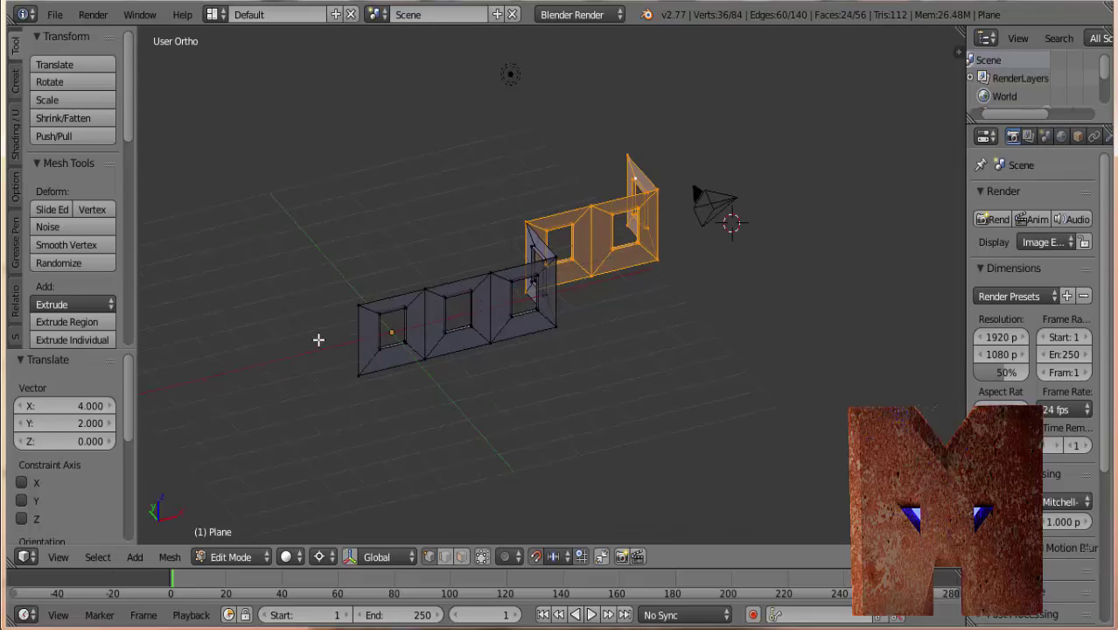
In edge select mode, extrude the wall's left end edge 1.7 units along Y
{"action": "key", "text": "ctrl+Tab"}
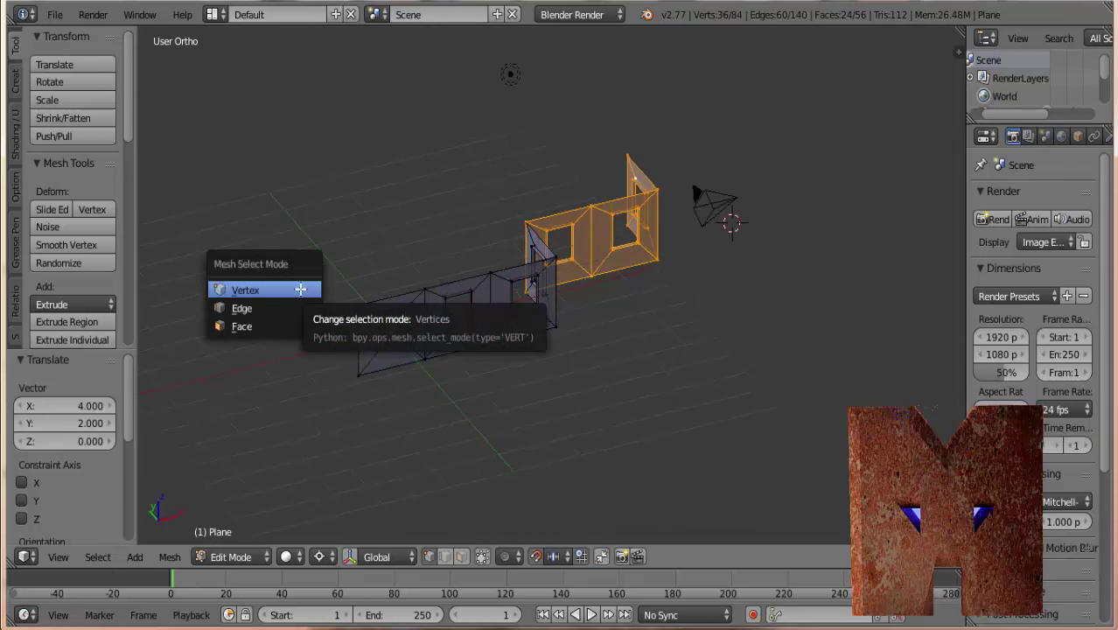
{"action": "key", "text": "e"}
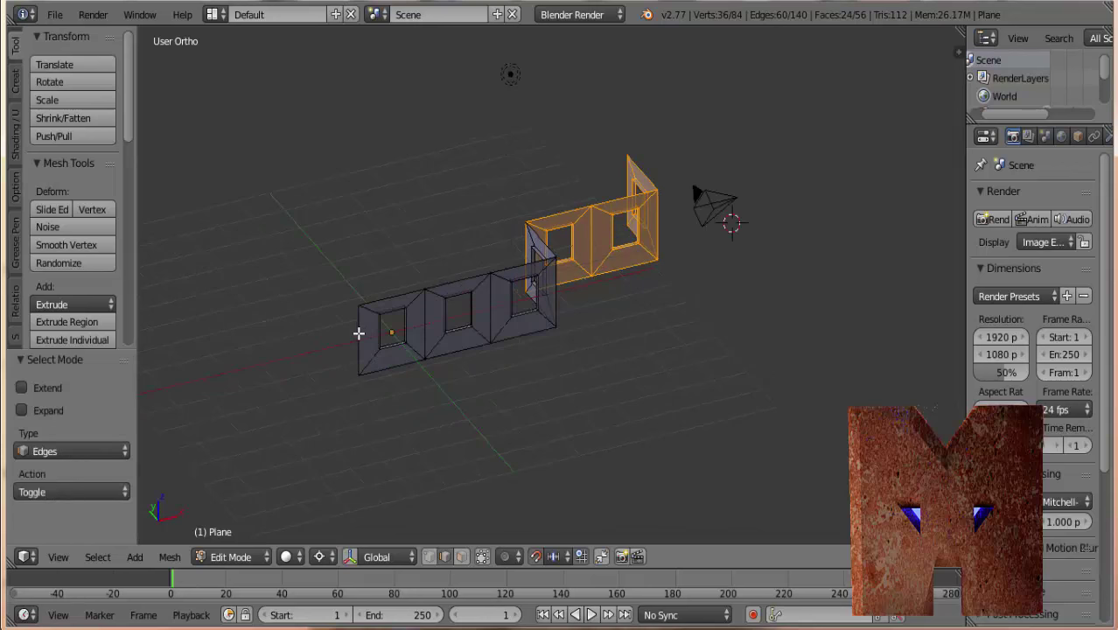
{"action": "right_click", "coordinate": [359, 333]}
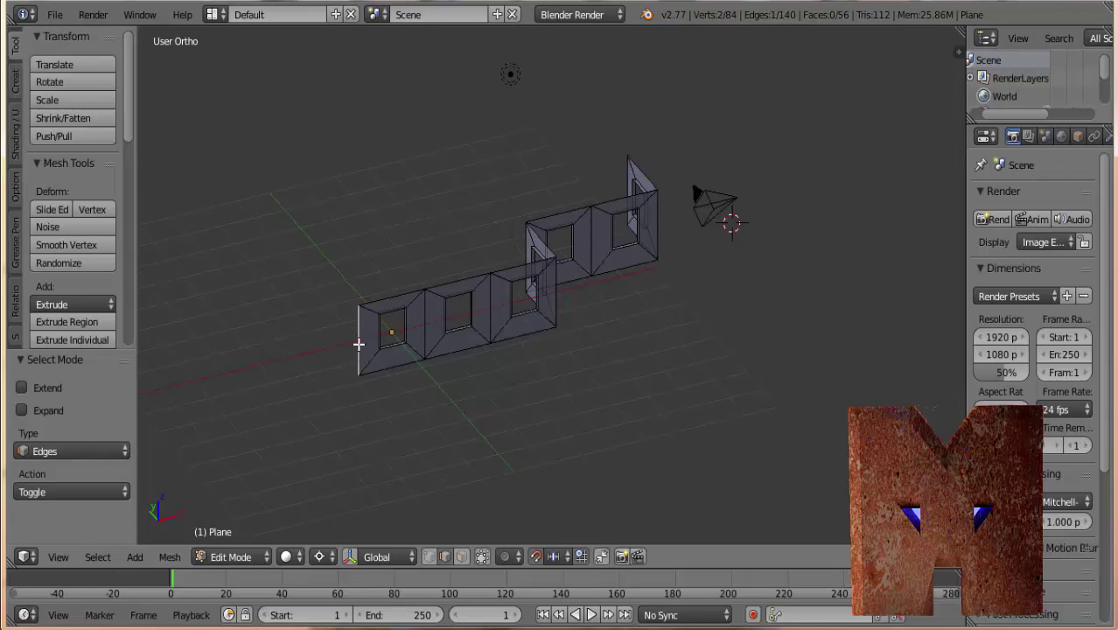
{"action": "key", "text": "KP_7"}
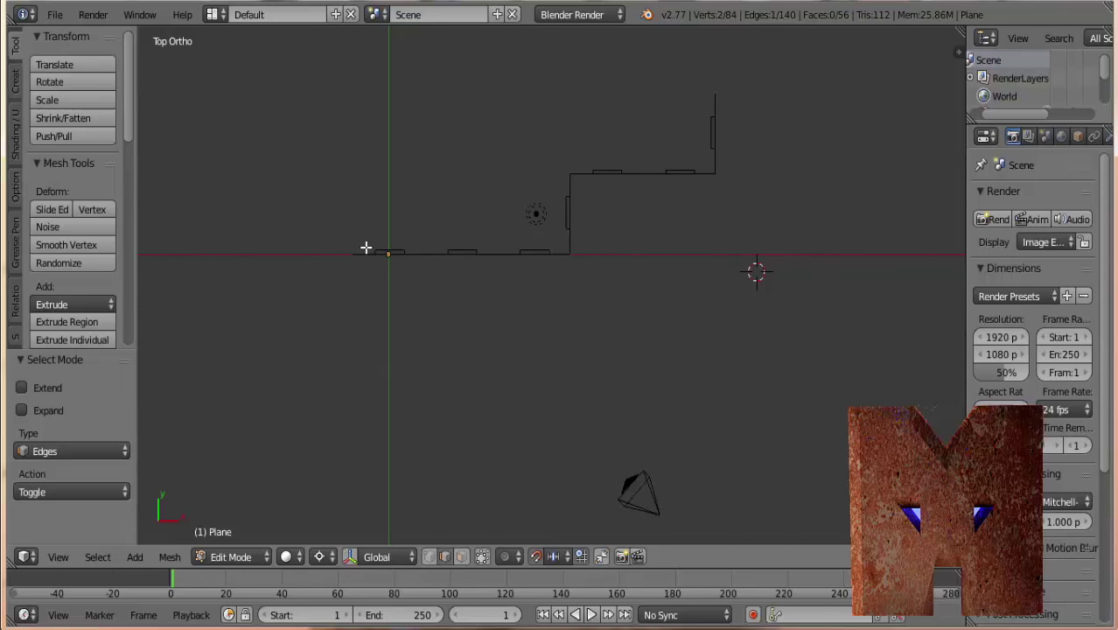
{"action": "key", "text": "e"}
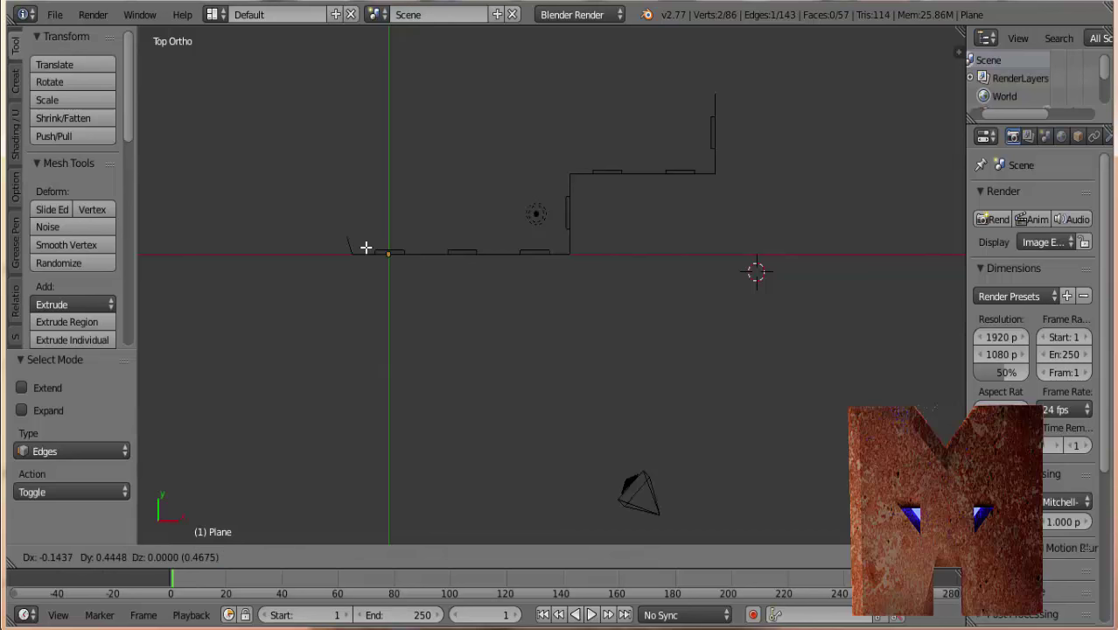
{"action": "key", "text": "y"}
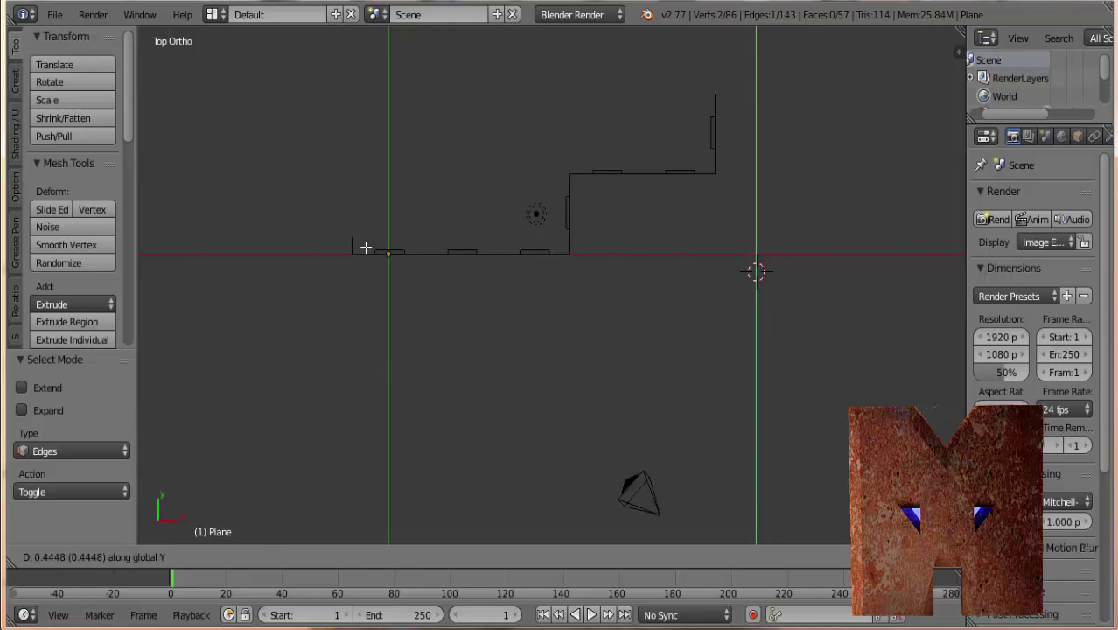
{"action": "type", "text": "1"}
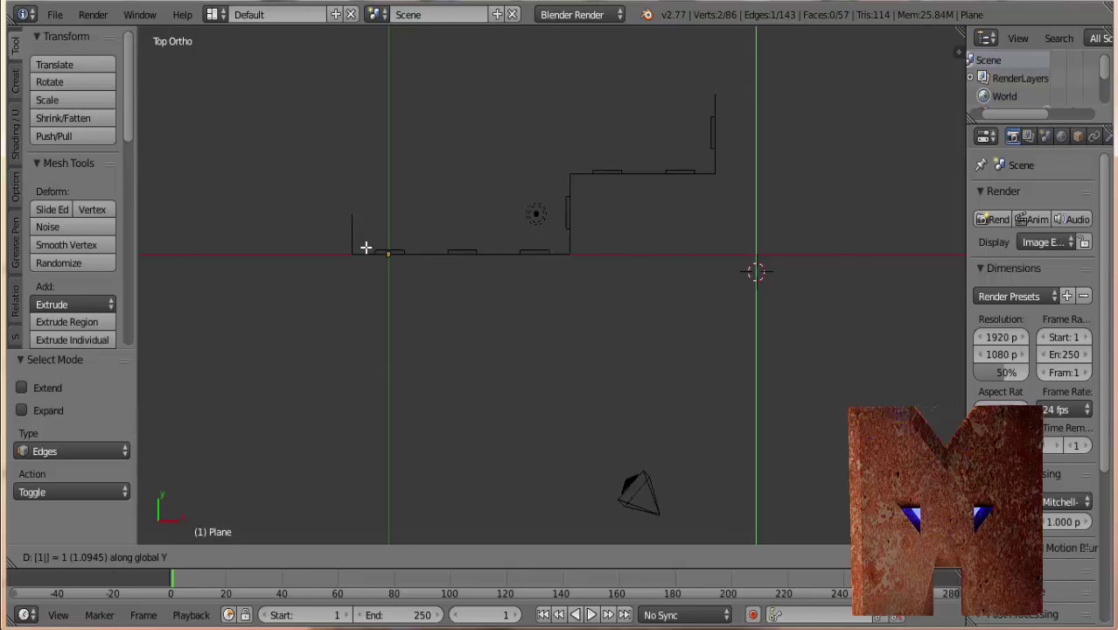
{"action": "type", "text": ".7"}
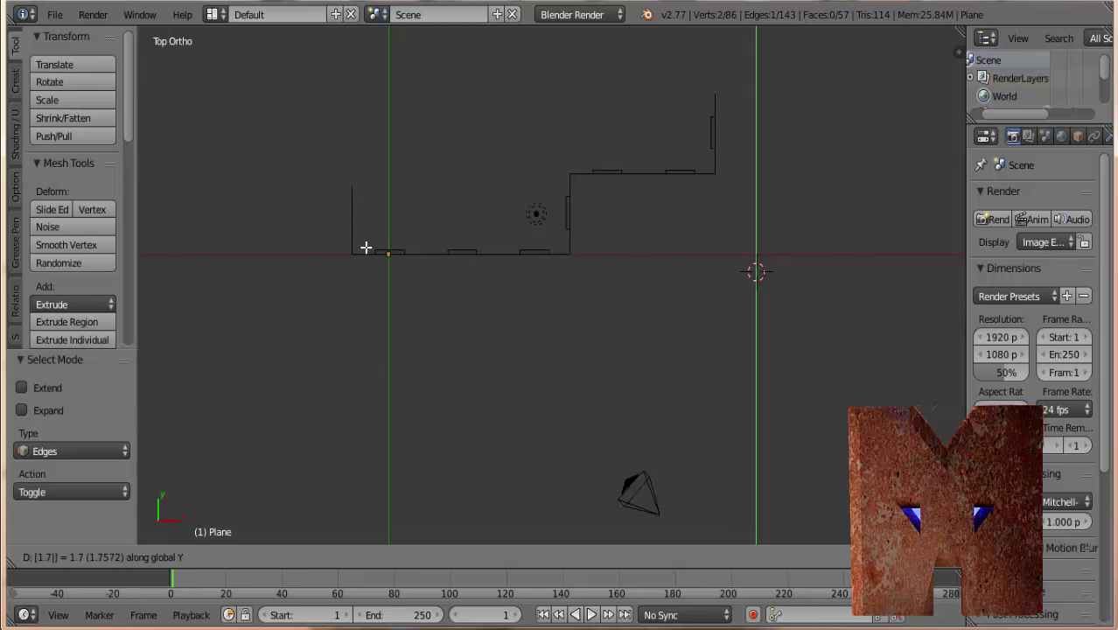
{"action": "key", "text": "Return"}
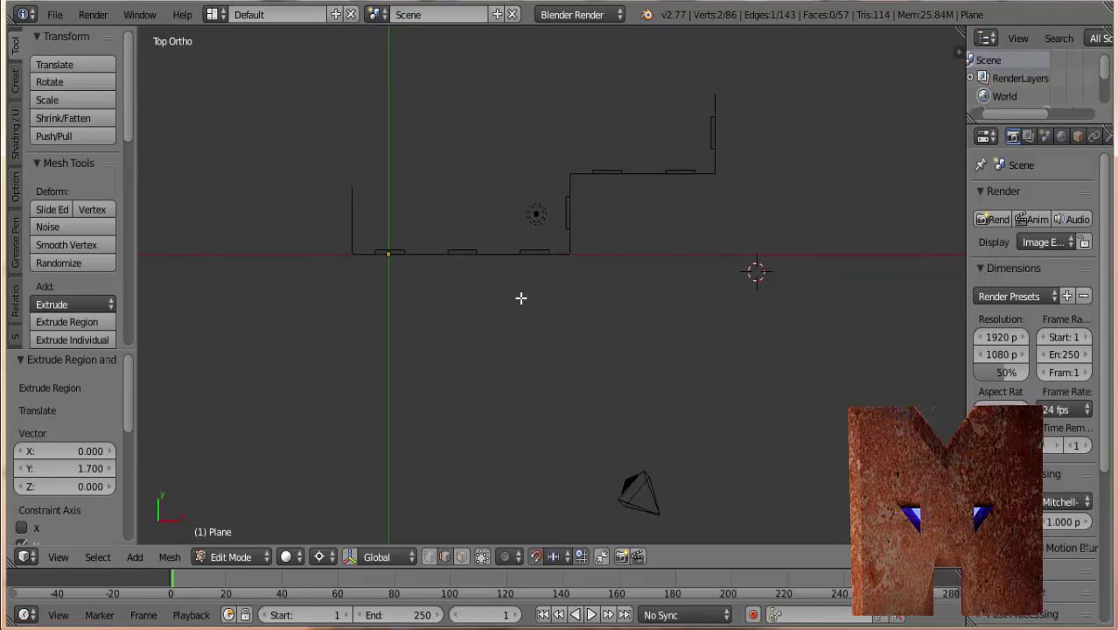
Check the extended wall in 3D and stay in Edit Mode
{"action": "mouse_move", "coordinate": [520, 298]}
{"action": "middle_mouse_down"}
{"action": "mouse_move", "coordinate": [419, 205]}
{"action": "mouse_move", "coordinate": [390, 145]}
{"action": "mouse_move", "coordinate": [516, 125]}
{"action": "mouse_move", "coordinate": [614, 138]}
{"action": "mouse_move", "coordinate": [662, 175]}
{"action": "mouse_move", "coordinate": [602, 195]}
{"action": "mouse_move", "coordinate": [515, 197]}
{"action": "mouse_move", "coordinate": [512, 250]}
{"action": "middle_mouse_up"}
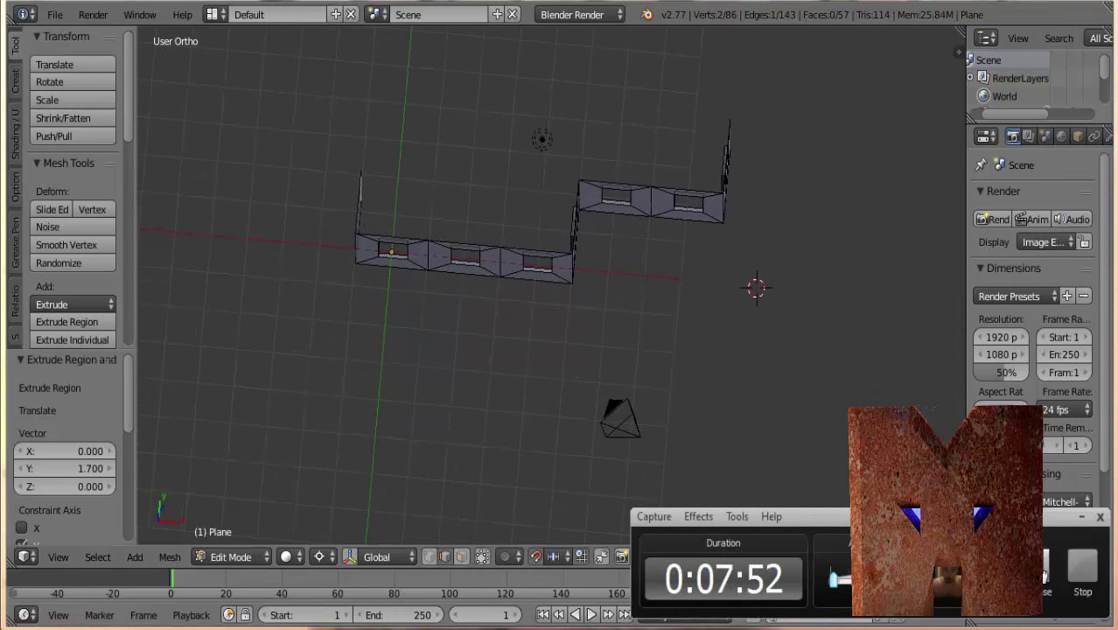
{"action": "key", "text": "KP_7"}
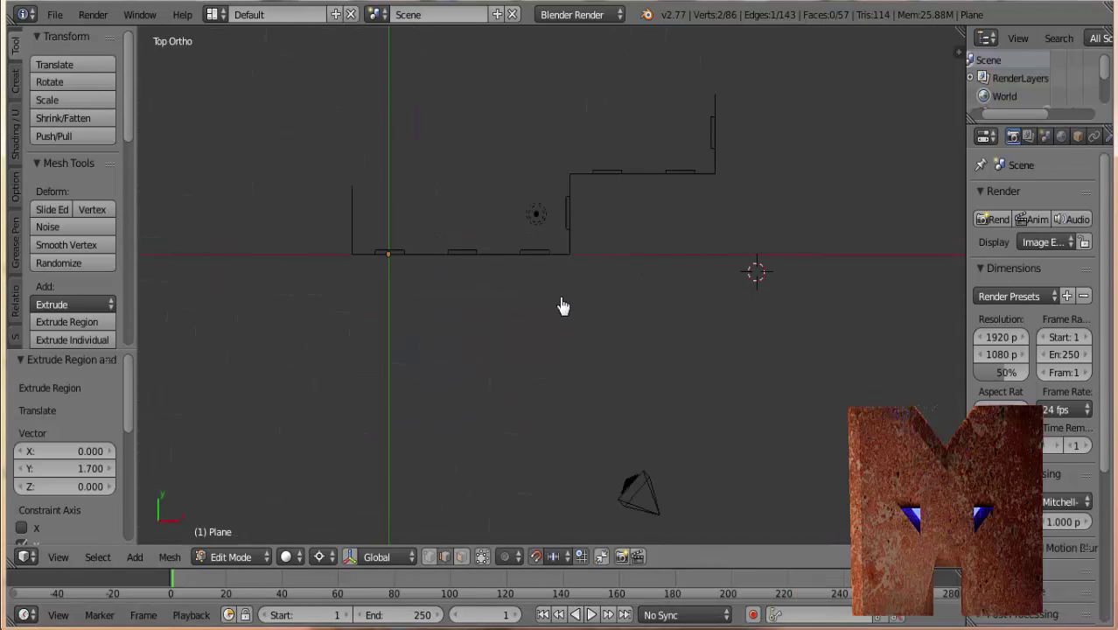
{"action": "key", "text": "Tab"}
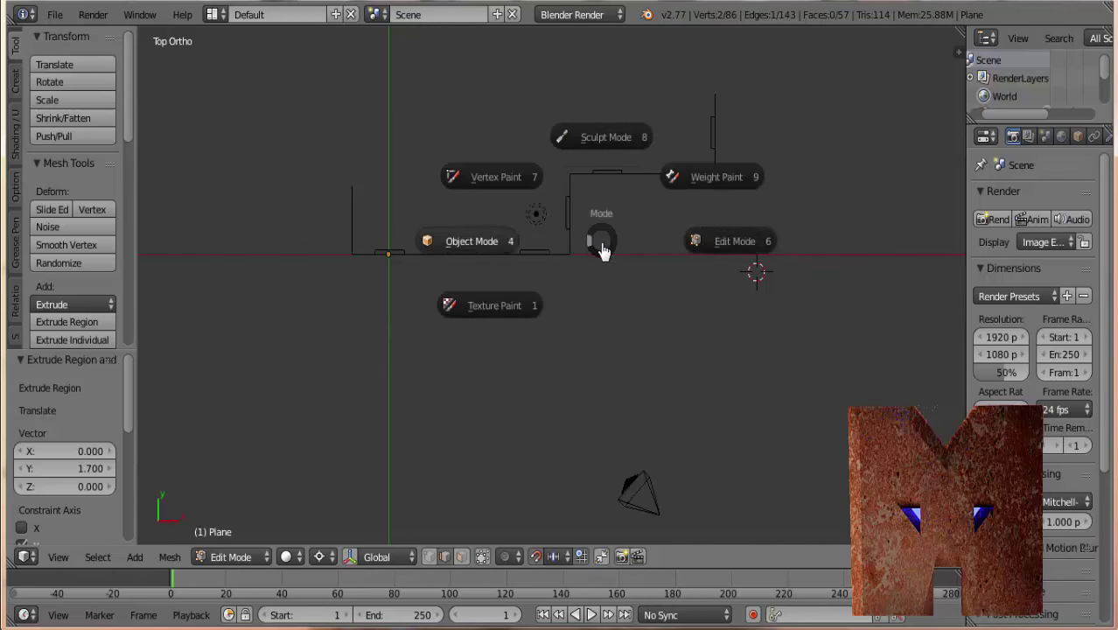
{"action": "left_click", "coordinate": [719, 248]}
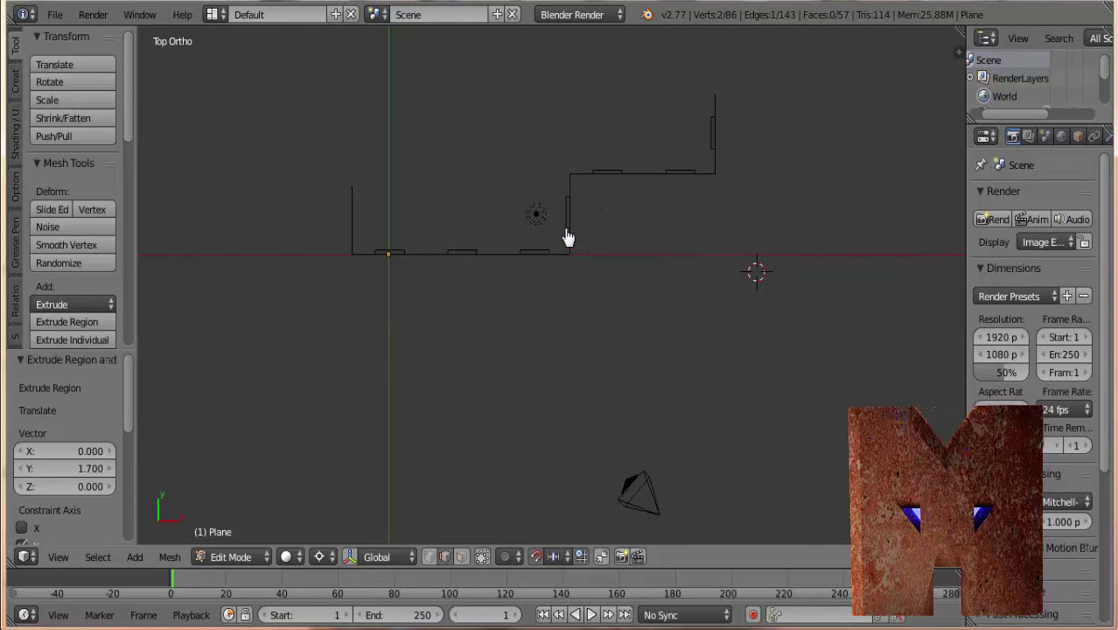
{"action": "middle_click_drag", "start_coordinate": [567, 238], "coordinate": [580, 253]}
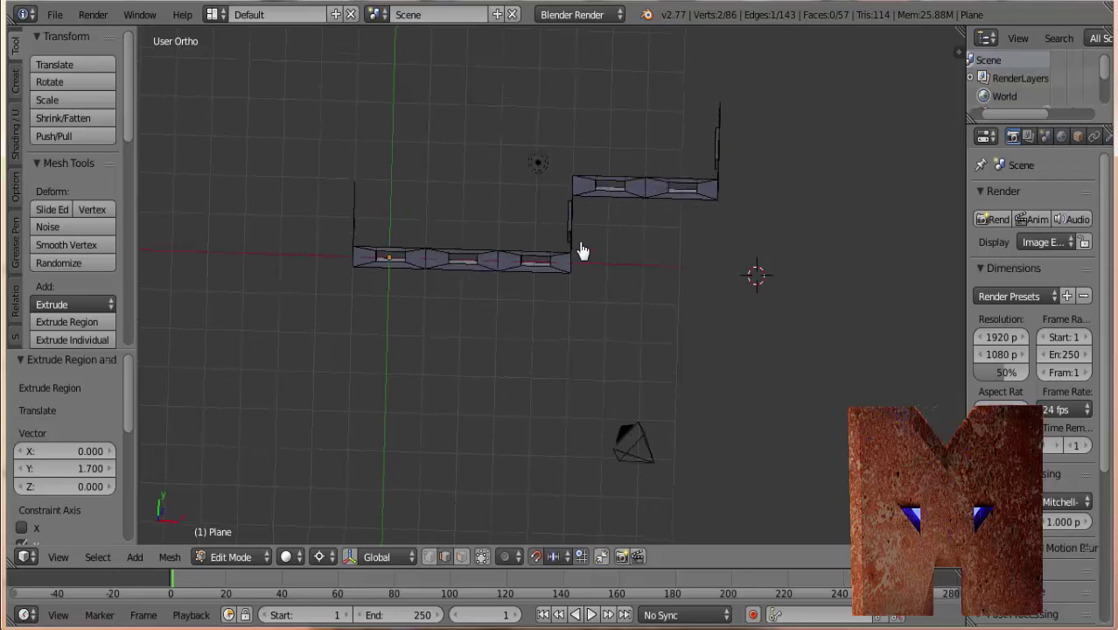
Switch to Object Mode and back to Edit Mode, then choose Vertex select
{"action": "key", "text": "Tab"}
{"action": "left_click", "coordinate": [455, 271]}
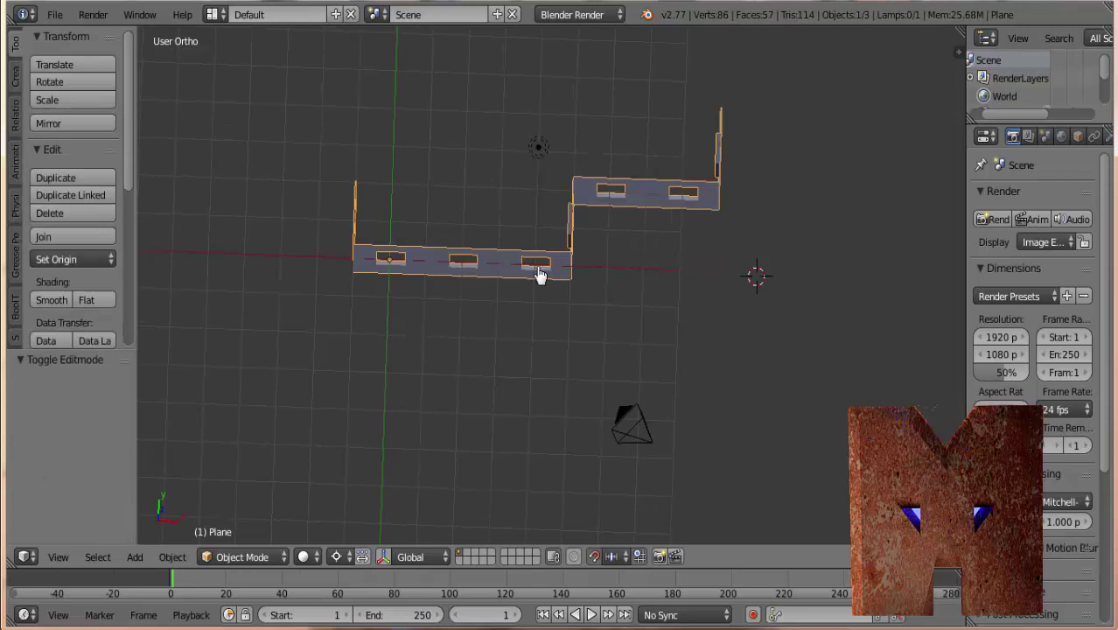
{"action": "key", "text": "Tab"}
{"action": "left_click", "coordinate": [646, 264]}
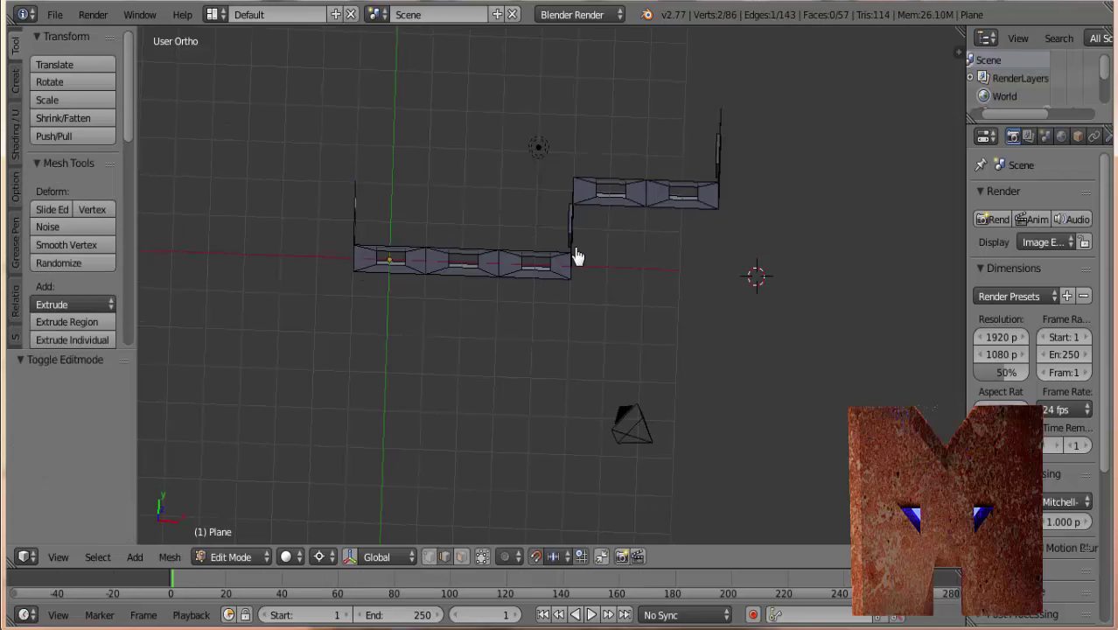
{"action": "key", "text": "Tab"}
{"action": "left_click", "coordinate": [580, 251]}
{"action": "mouse_move", "coordinate": [569, 260]}
{"action": "middle_mouse_down"}
{"action": "mouse_move", "coordinate": [599, 281]}
{"action": "mouse_move", "coordinate": [550, 351]}
{"action": "mouse_move", "coordinate": [557, 346]}
{"action": "middle_mouse_up"}
Deselect all, then select the linked pieces joining the two wall runs
{"action": "key", "text": "KP_7"}
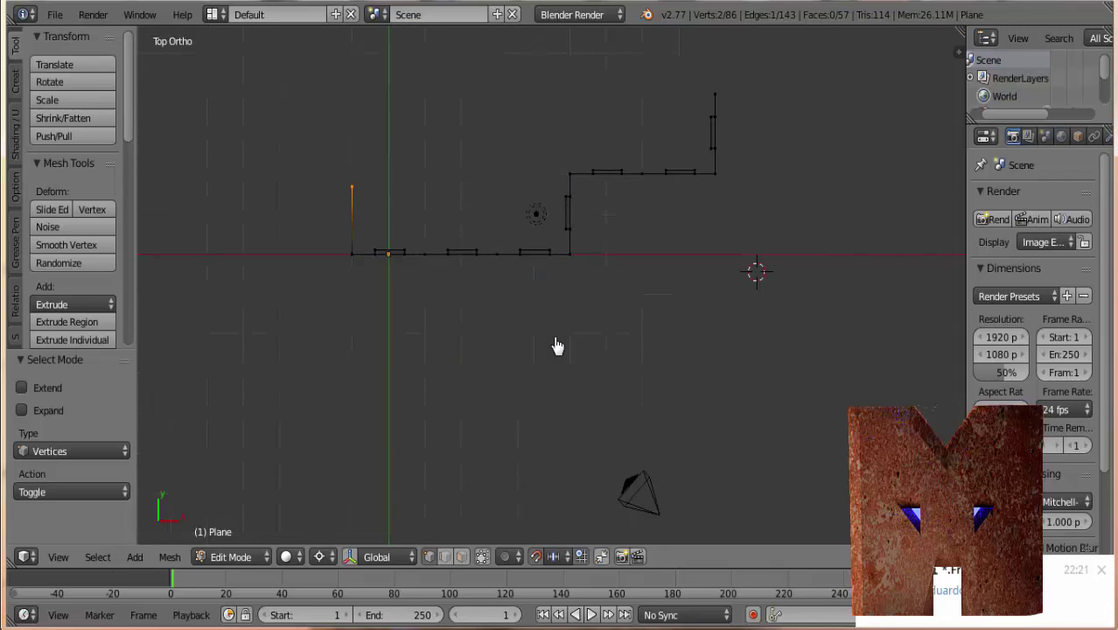
{"action": "key", "text": "a"}
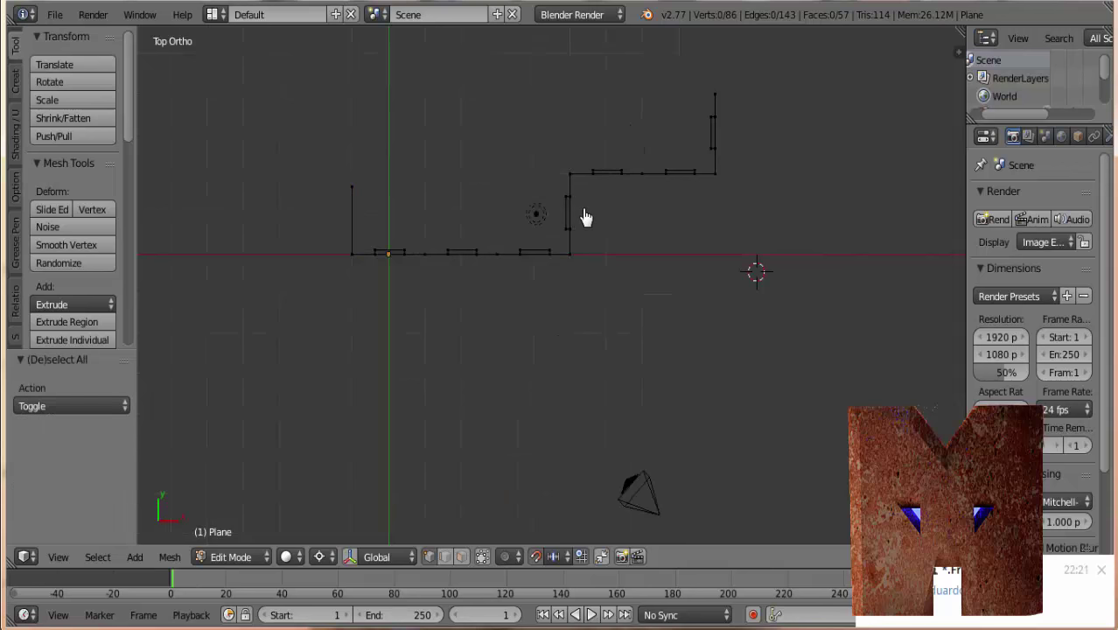
{"action": "key", "text": "l"}
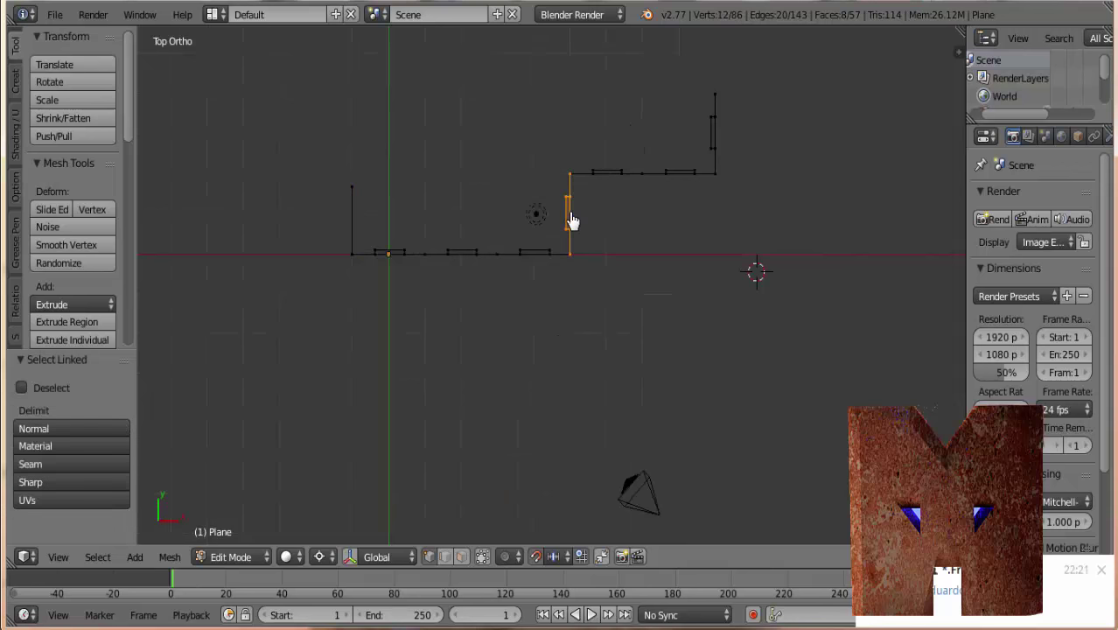
{"action": "key", "text": "l"}
{"action": "key", "text": "l"}
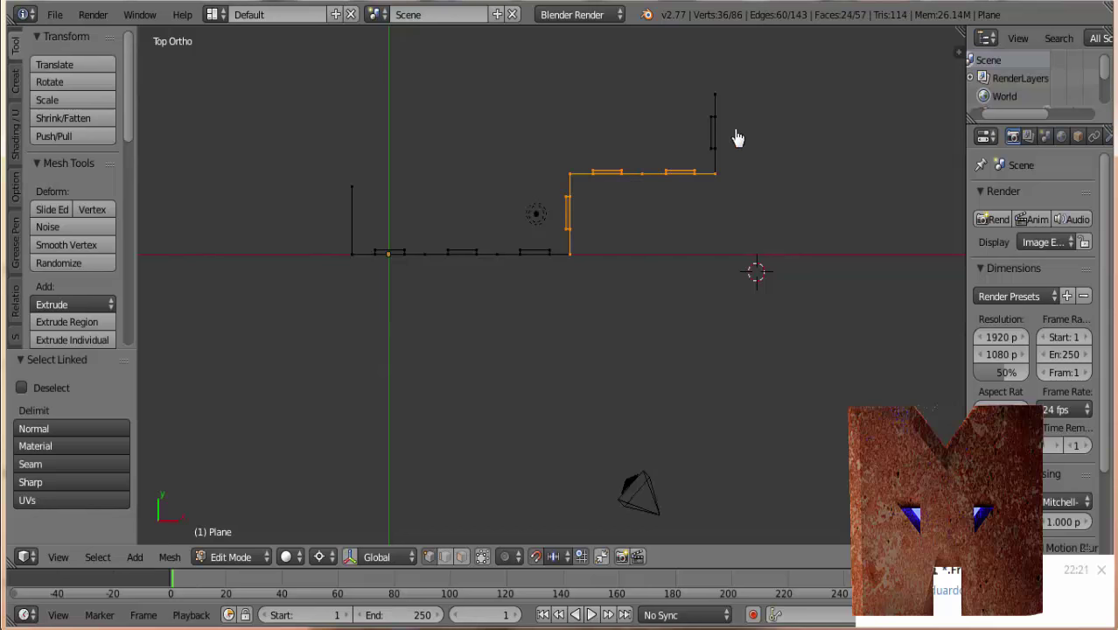
{"action": "key", "text": "l"}
Circle-select the short bottom edge into the selection and return to top view
{"action": "key", "text": "b"}
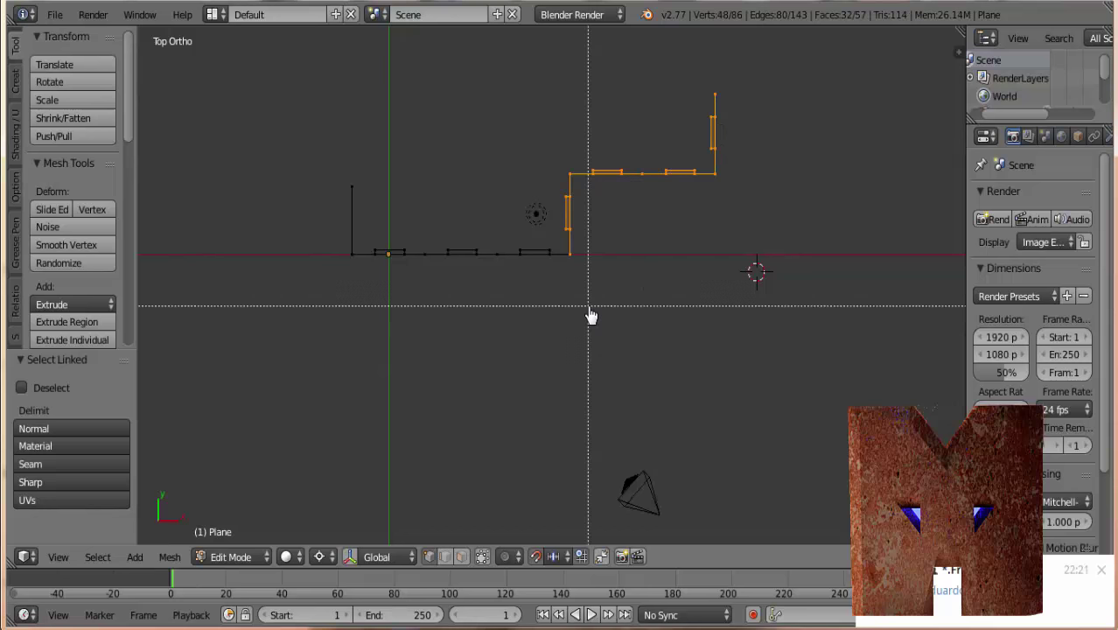
{"action": "key", "text": "Escape"}
{"action": "key", "text": "c"}
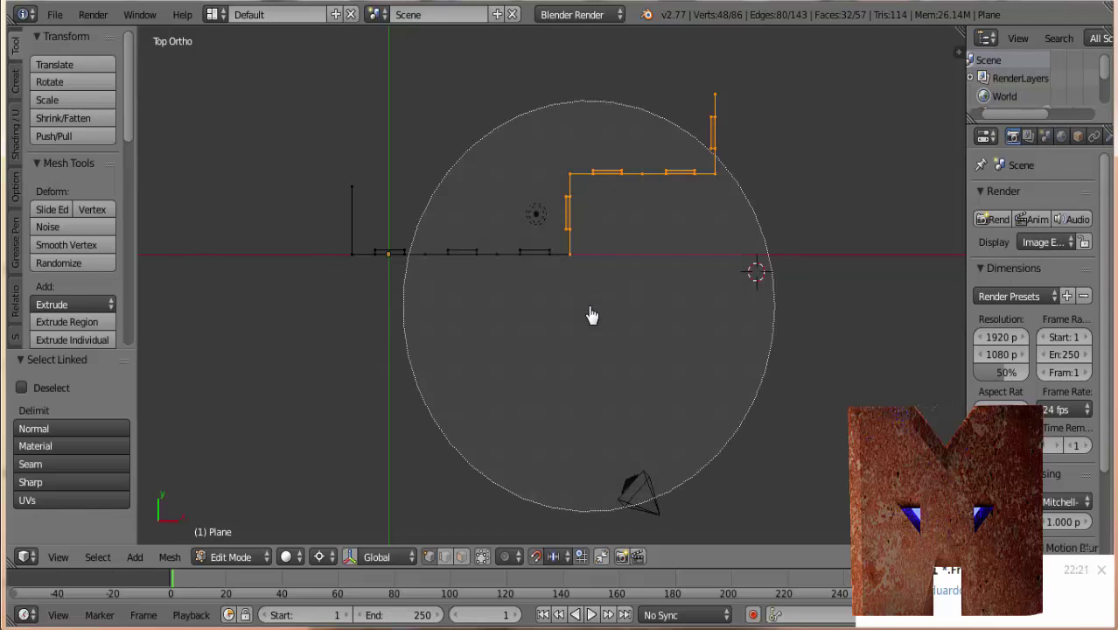
{"action": "scroll", "coordinate": [656, 289], "scroll_direction": "up", "scroll_amount": 3}
{"action": "left_click", "coordinate": [657, 280]}
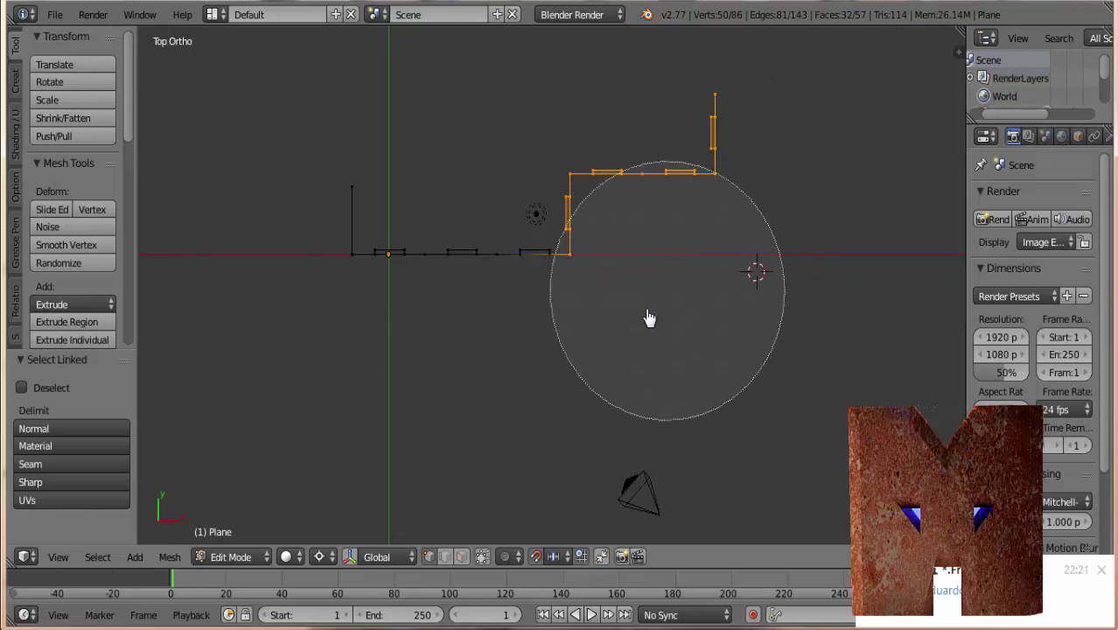
{"action": "key", "text": "Escape"}
{"action": "mouse_move", "coordinate": [609, 331]}
{"action": "middle_mouse_down"}
{"action": "mouse_move", "coordinate": [609, 252]}
{"action": "mouse_move", "coordinate": [630, 292]}
{"action": "middle_mouse_up"}
{"action": "key", "text": "KP_7"}
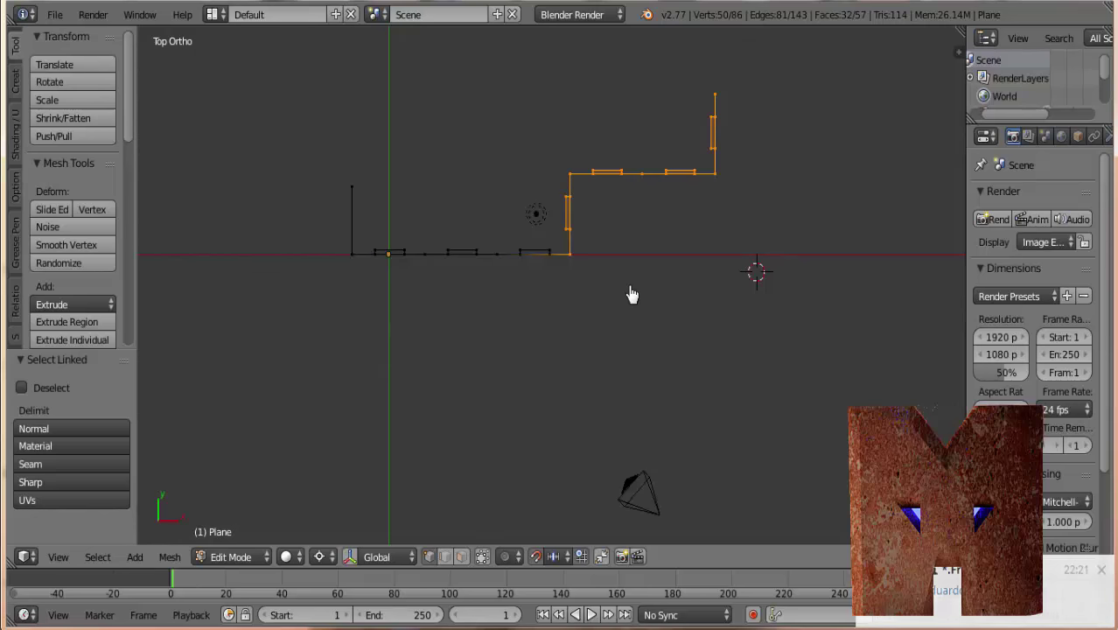
Select the whole wall mesh and recalculate its normals with Ctrl+N
{"action": "key", "text": "a"}
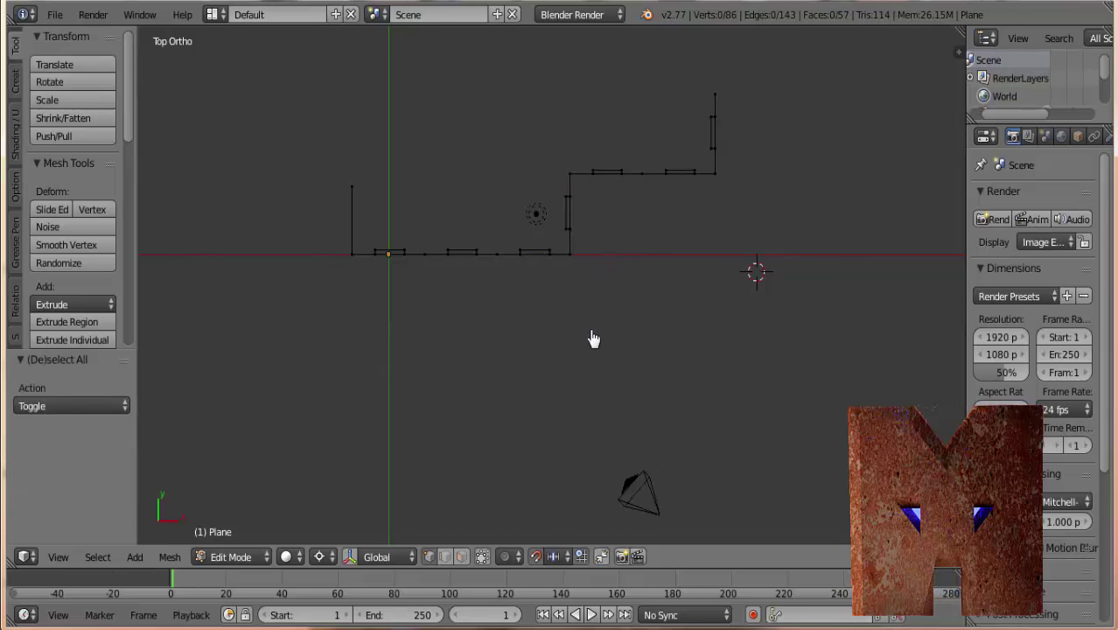
{"action": "middle_click_drag", "start_coordinate": [593, 339], "coordinate": [592, 182]}
{"action": "key", "text": "a"}
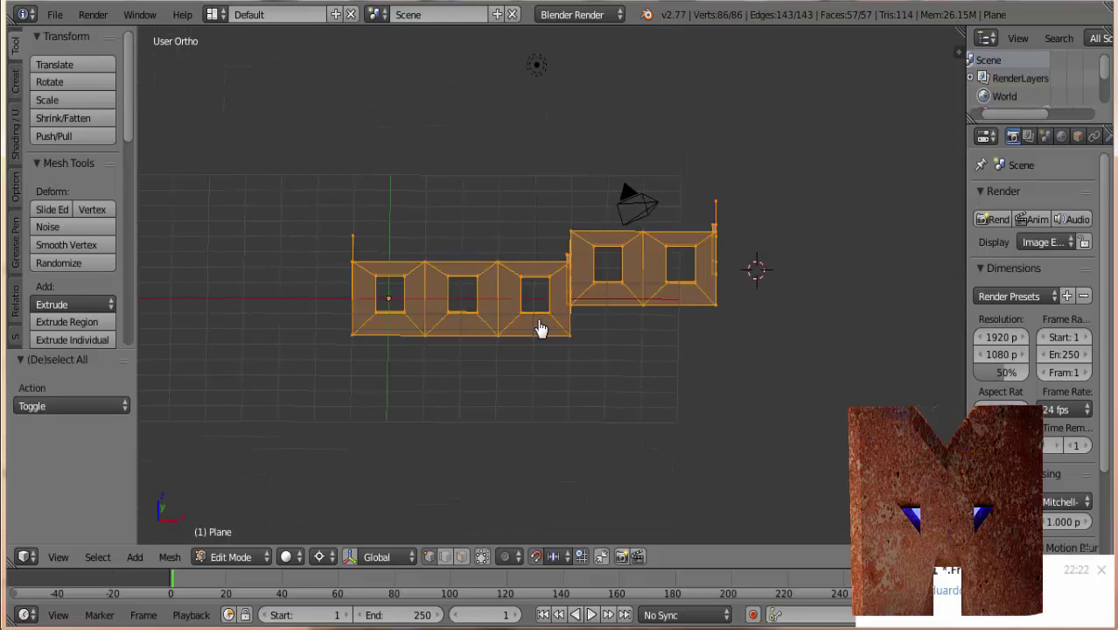
{"action": "middle_click_drag", "start_coordinate": [542, 329], "coordinate": [551, 339]}
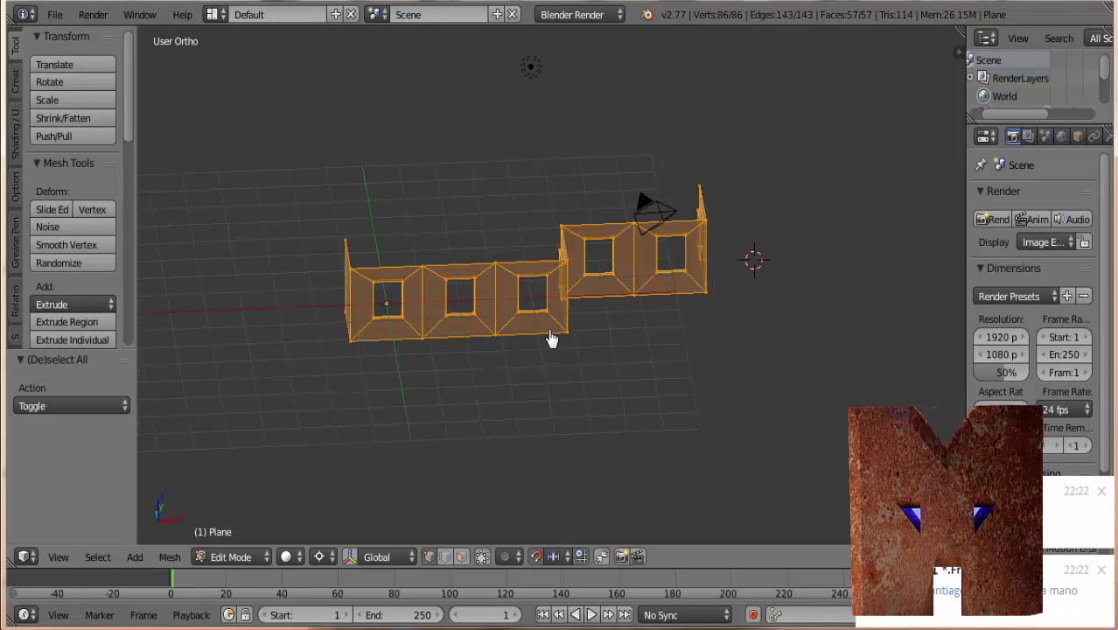
{"action": "key", "text": "ctrl+n"}
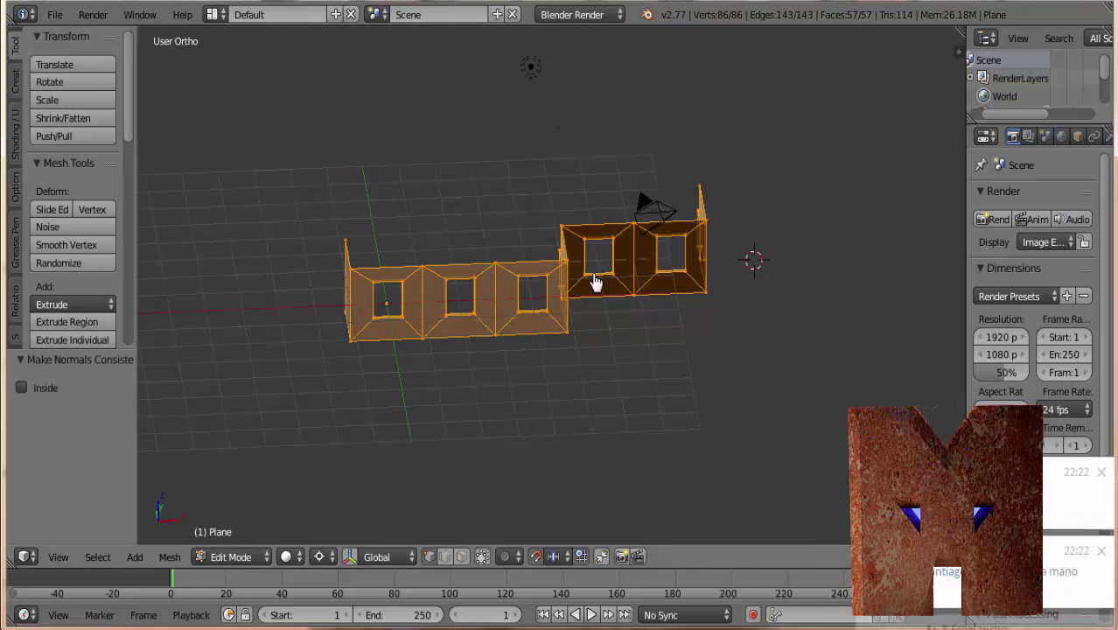
{"action": "mouse_move", "coordinate": [662, 307]}
{"action": "middle_mouse_down"}
{"action": "mouse_move", "coordinate": [662, 379]}
{"action": "mouse_move", "coordinate": [661, 299]}
{"action": "middle_mouse_up"}
Undo the normals recalculation and Remove Doubles, merging 12 vertices to leave 74
{"action": "key", "text": "ctrl+z"}
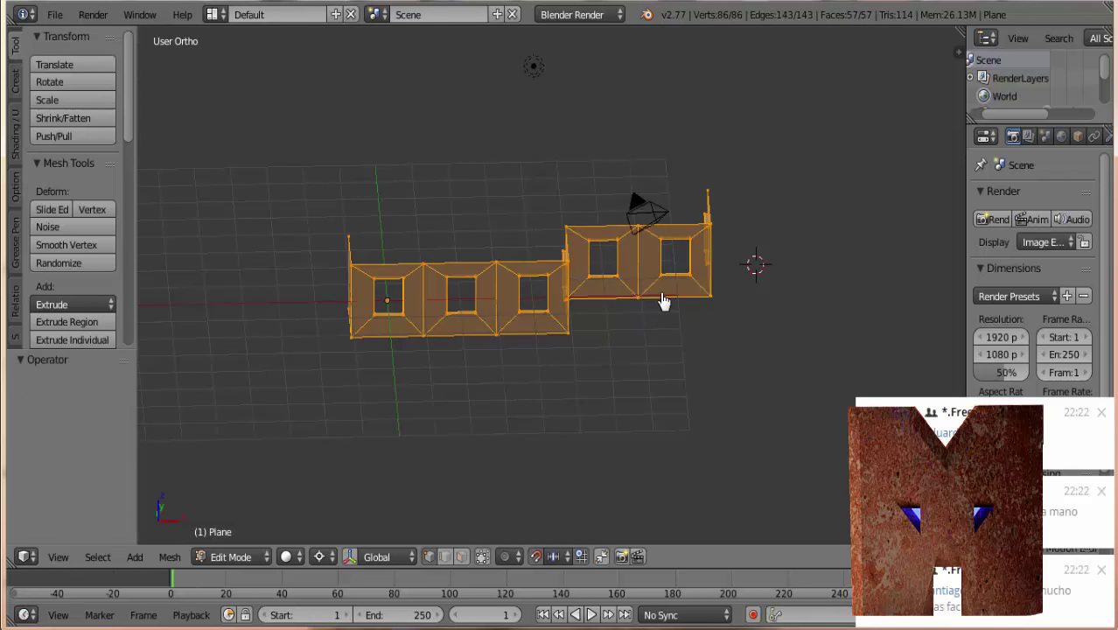
{"action": "scroll", "coordinate": [77, 257], "scroll_direction": "down", "scroll_amount": 3}
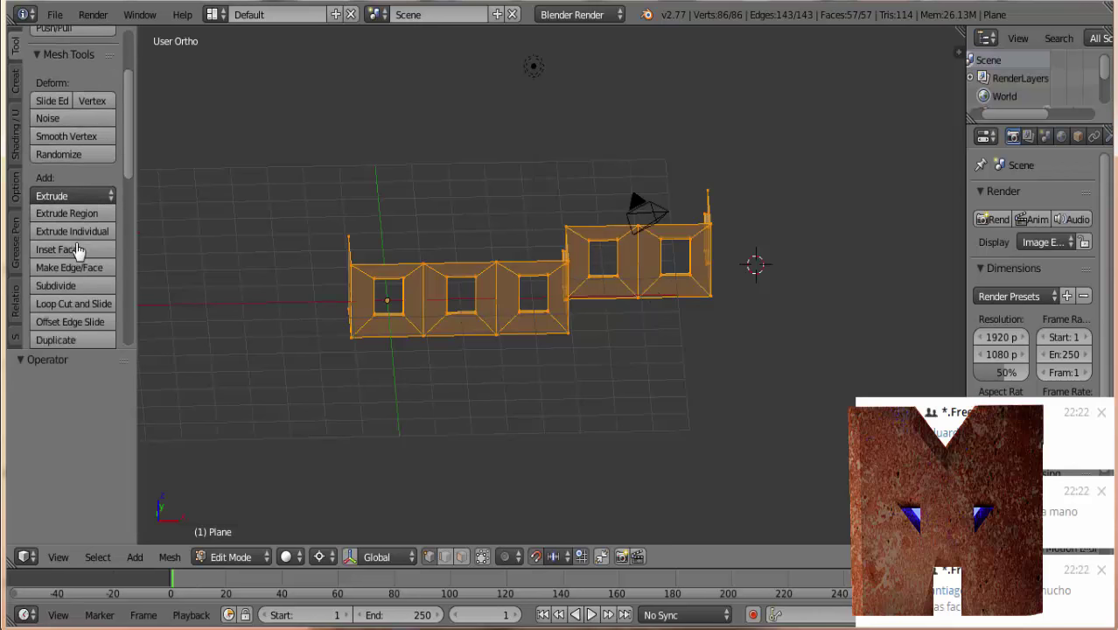
{"action": "scroll", "coordinate": [77, 257], "scroll_direction": "down", "scroll_amount": 3}
{"action": "scroll", "coordinate": [74, 254], "scroll_direction": "down", "scroll_amount": 3}
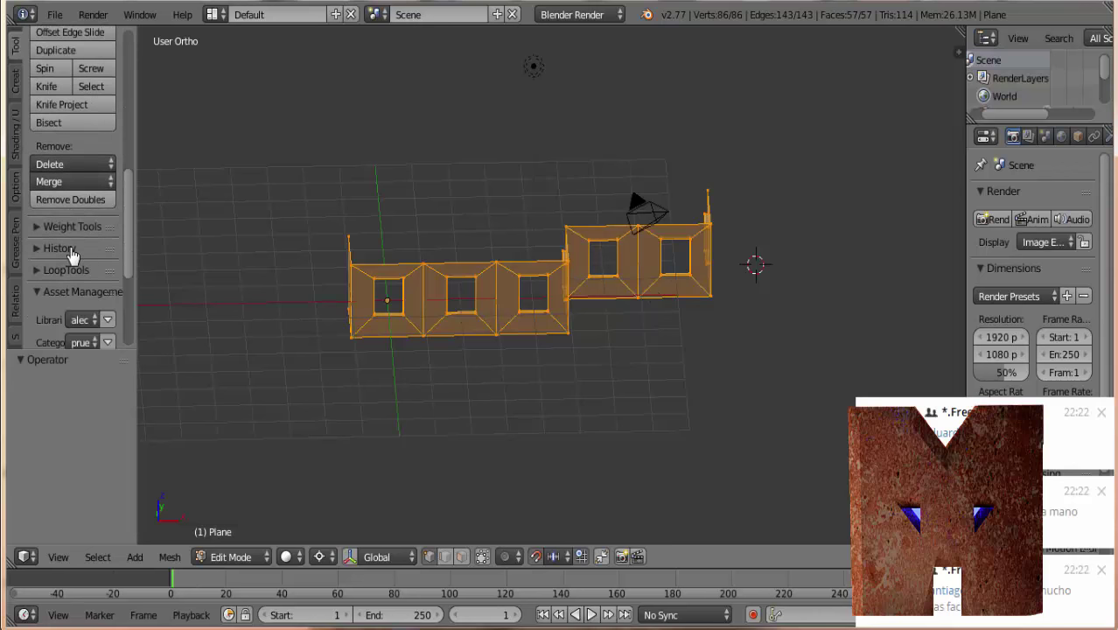
{"action": "left_click", "coordinate": [64, 200]}
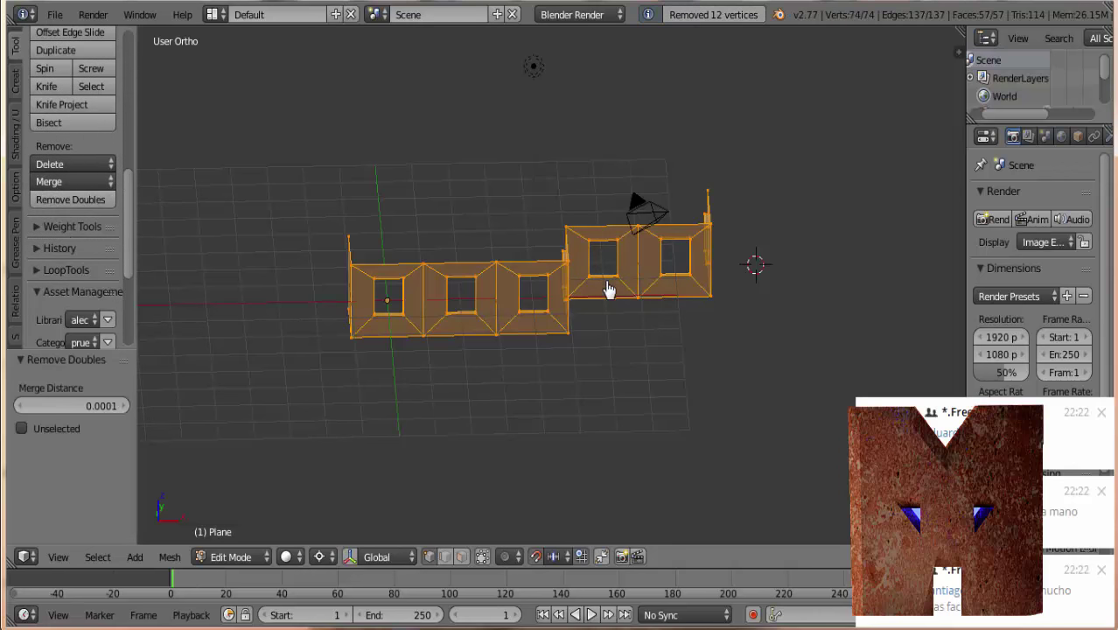
Circle-select the raised right wall section including its short connecting edge
{"action": "key", "text": "KP_7"}
{"action": "key", "text": "a"}
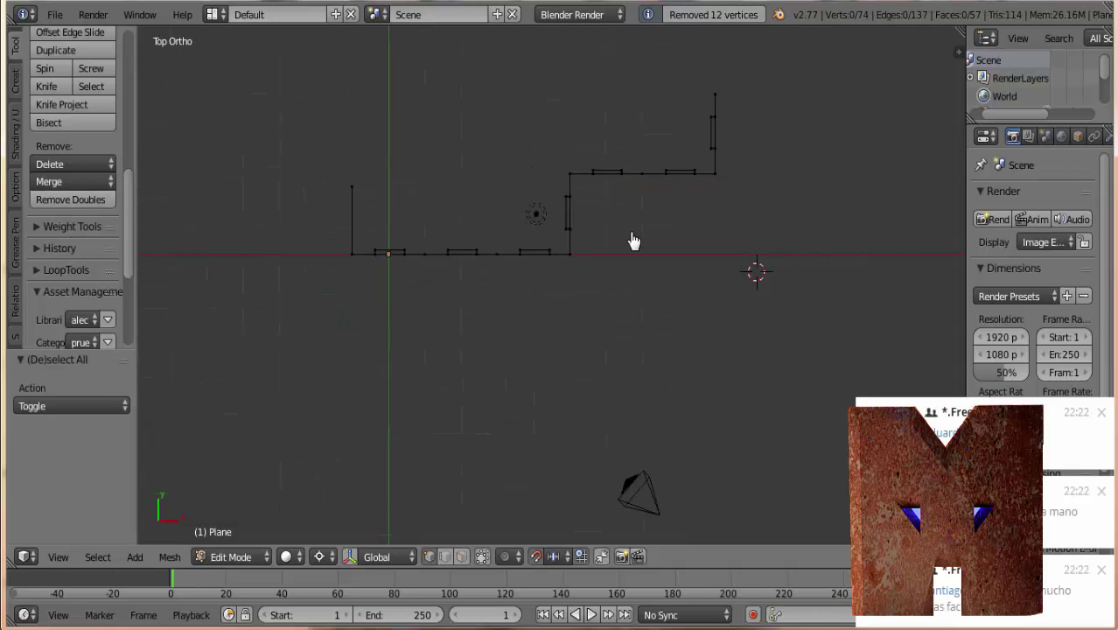
{"action": "key", "text": "c"}
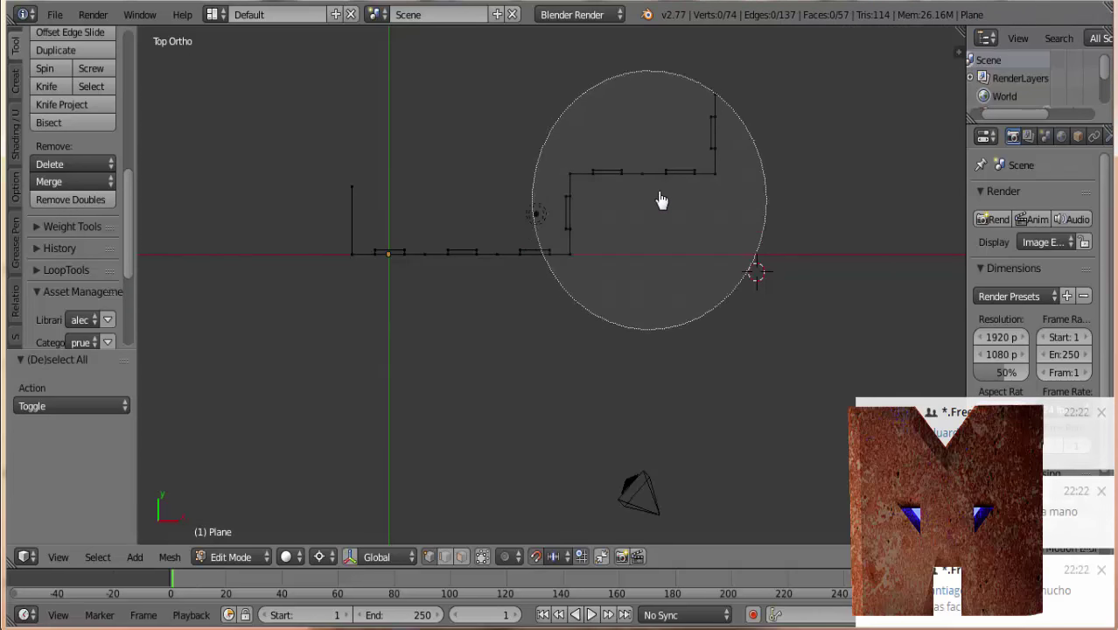
{"action": "left_click_drag", "start_coordinate": [667, 200], "coordinate": [687, 170]}
{"action": "key", "text": "Escape"}
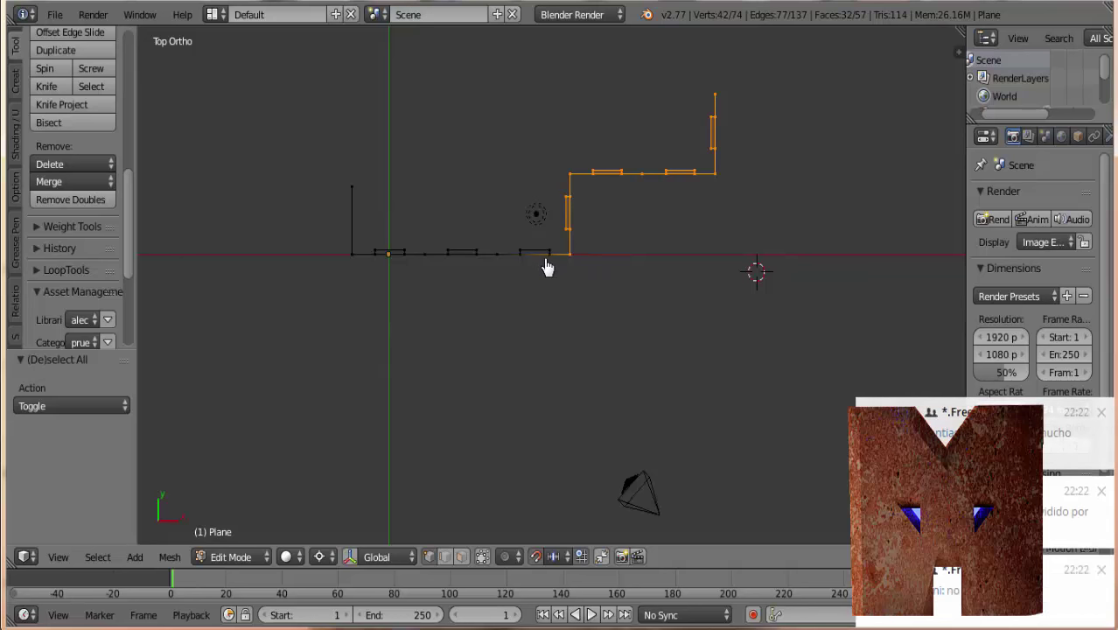
{"action": "key", "text": "c"}
{"action": "left_click", "coordinate": [658, 269]}
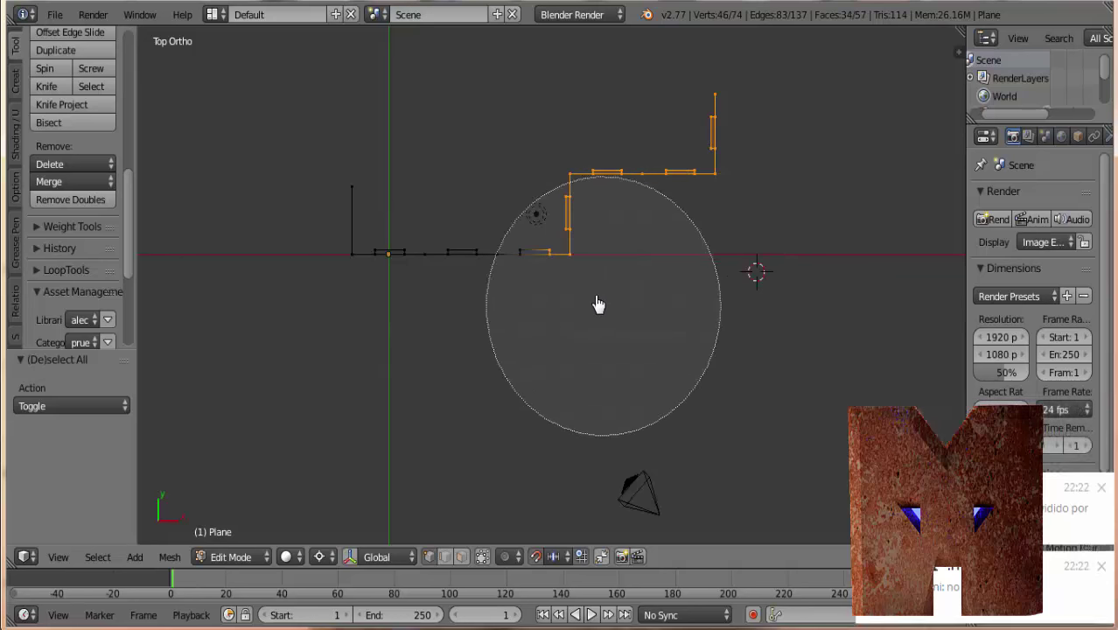
{"action": "right_click", "coordinate": [565, 315]}
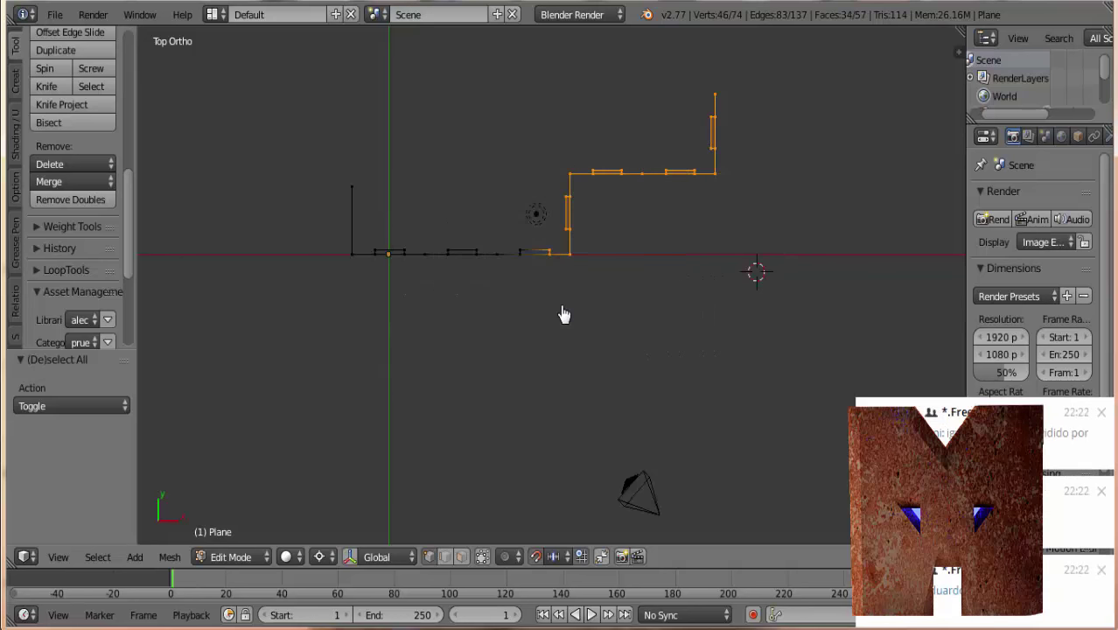
Move the selected section 0.5 units along X
{"action": "key", "text": "g"}
{"action": "key", "text": "x"}
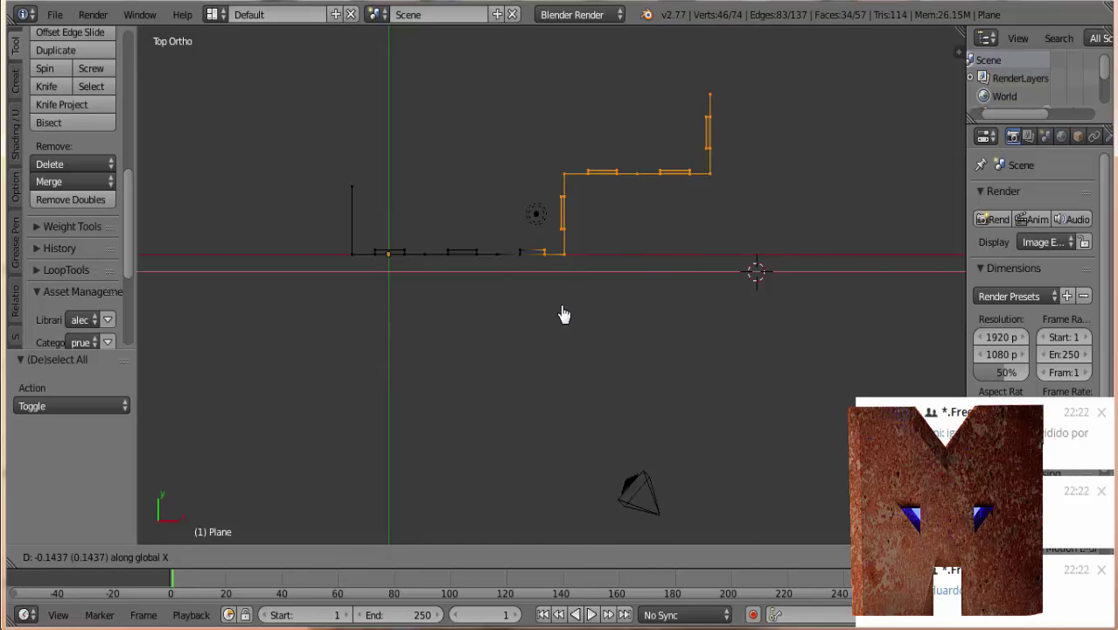
{"action": "key", "text": "1"}
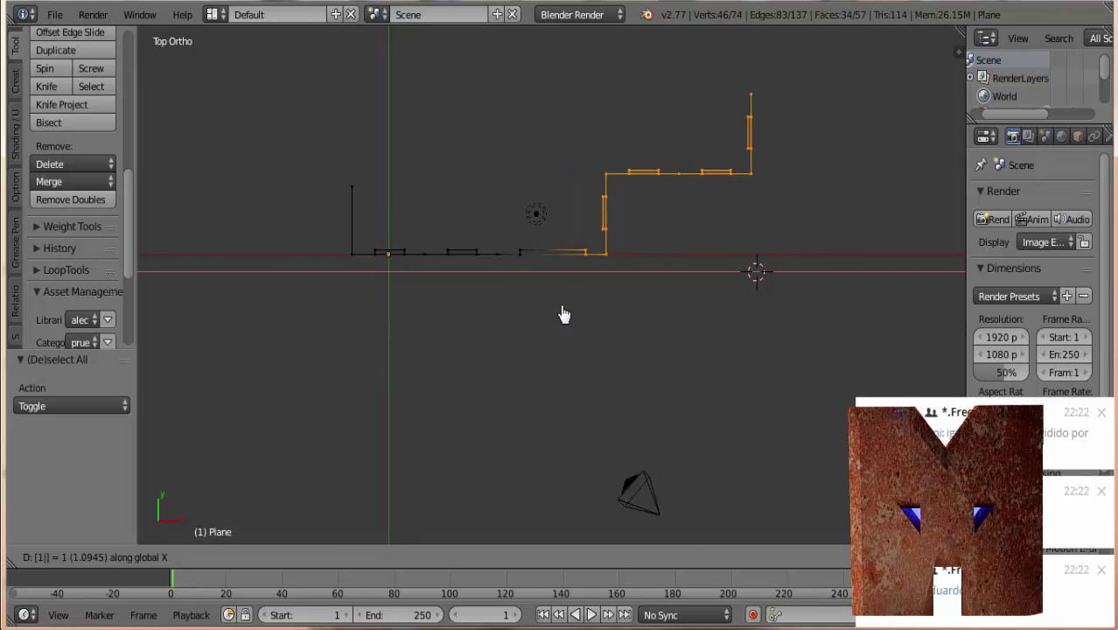
{"action": "key", "text": "Escape"}
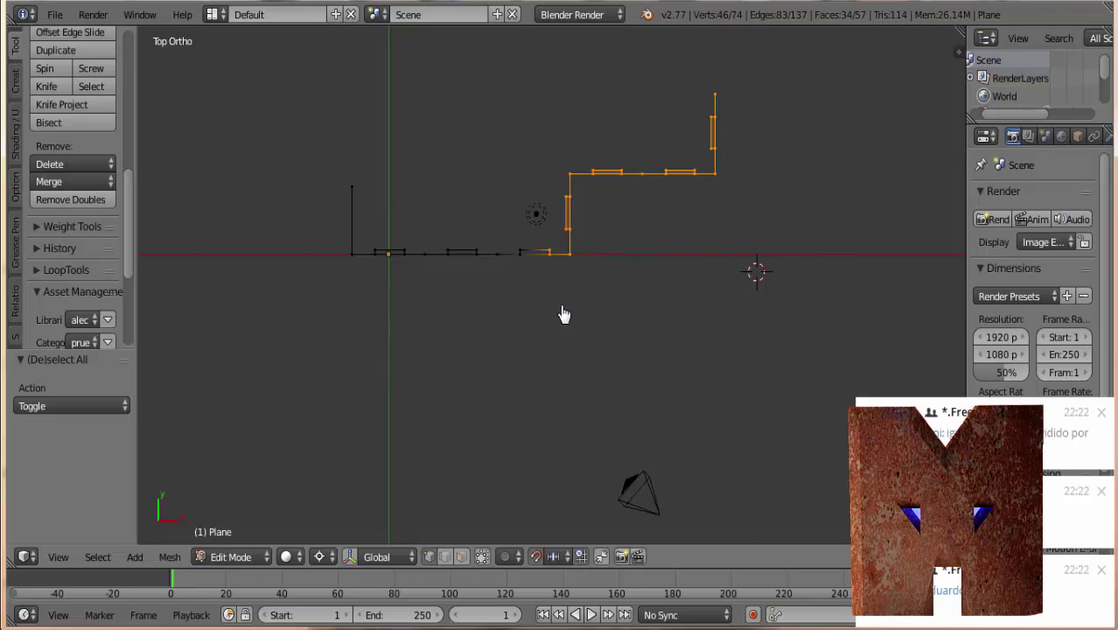
{"action": "key", "text": "g"}
{"action": "key", "text": "x"}
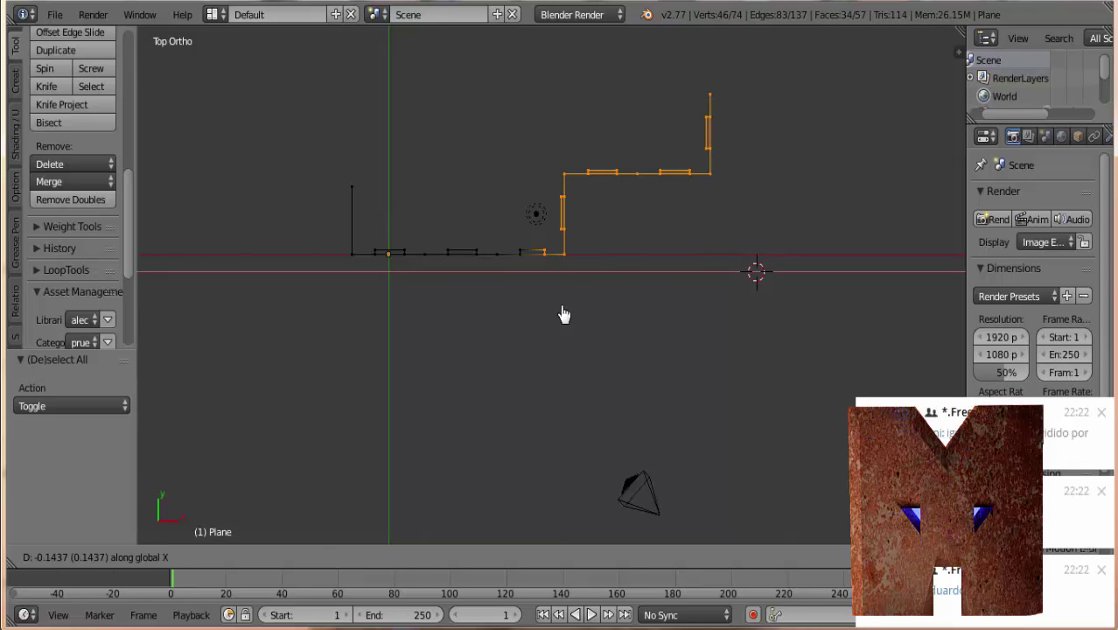
{"action": "type", "text": ".5"}
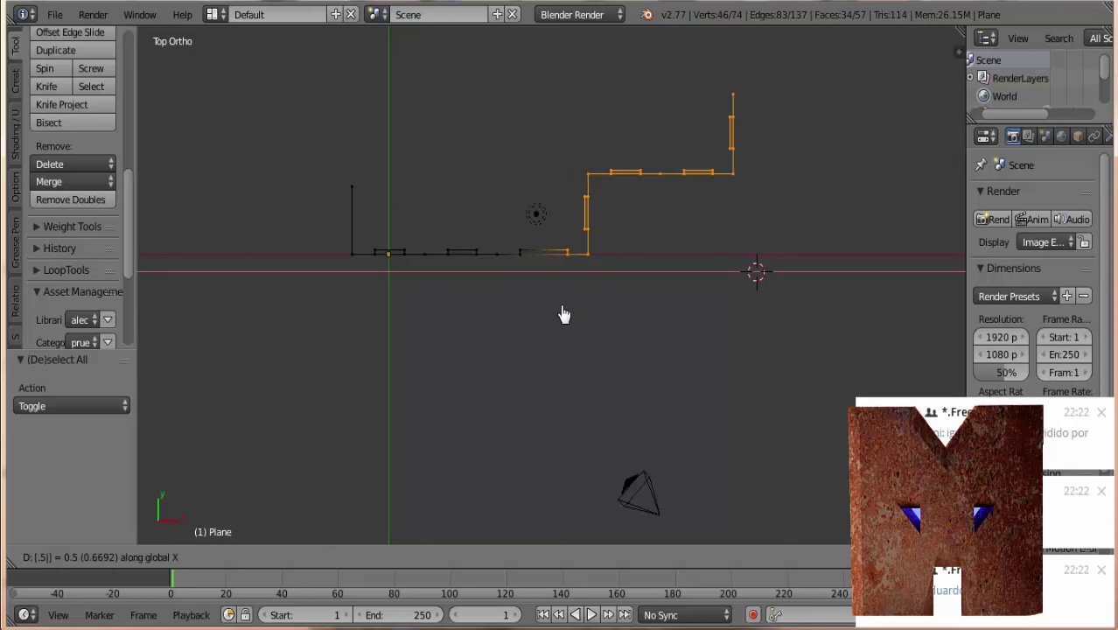
{"action": "key", "text": "Return"}
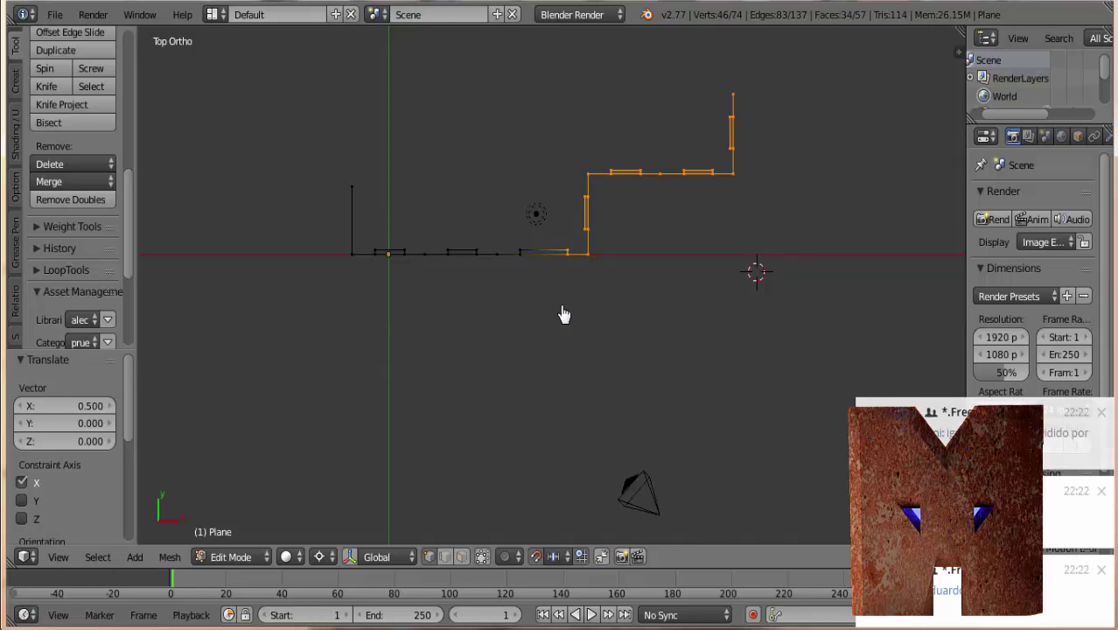
Select the raised right section and trial moves along X, cancelling each one
{"action": "key", "text": "a"}
{"action": "key", "text": "c"}
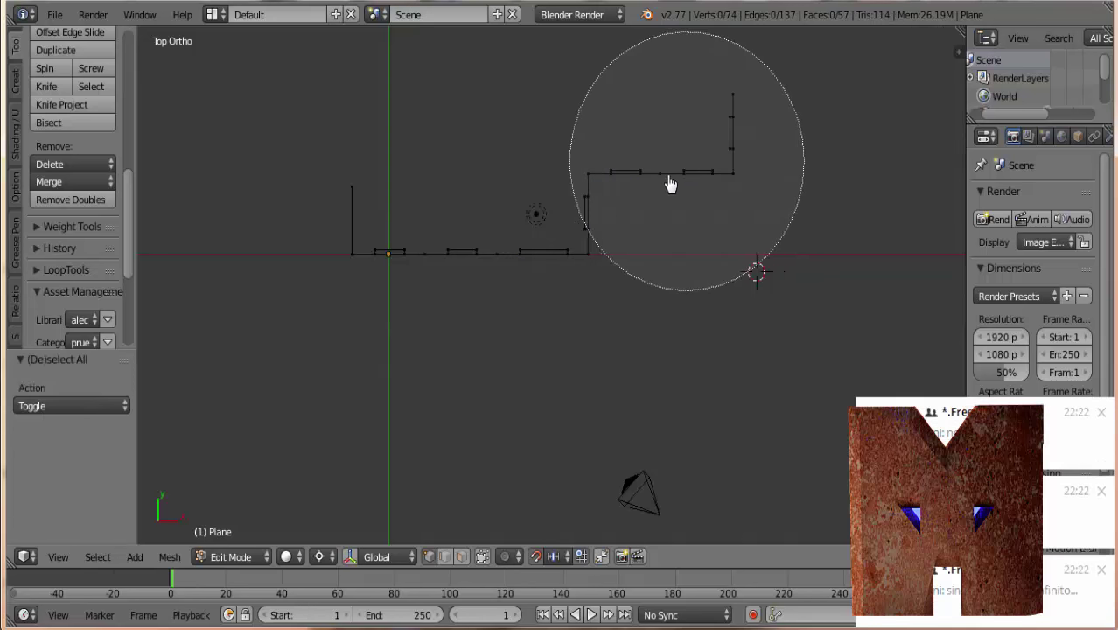
{"action": "left_click", "coordinate": [687, 207]}
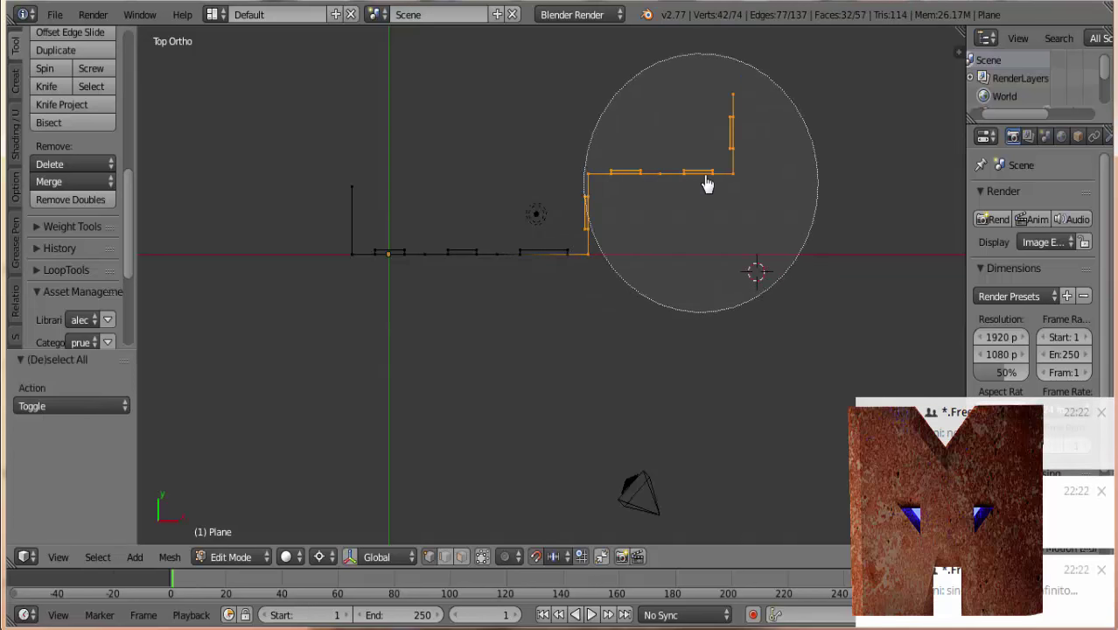
{"action": "key", "text": "Escape"}
{"action": "key", "text": "g"}
{"action": "key", "text": "x"}
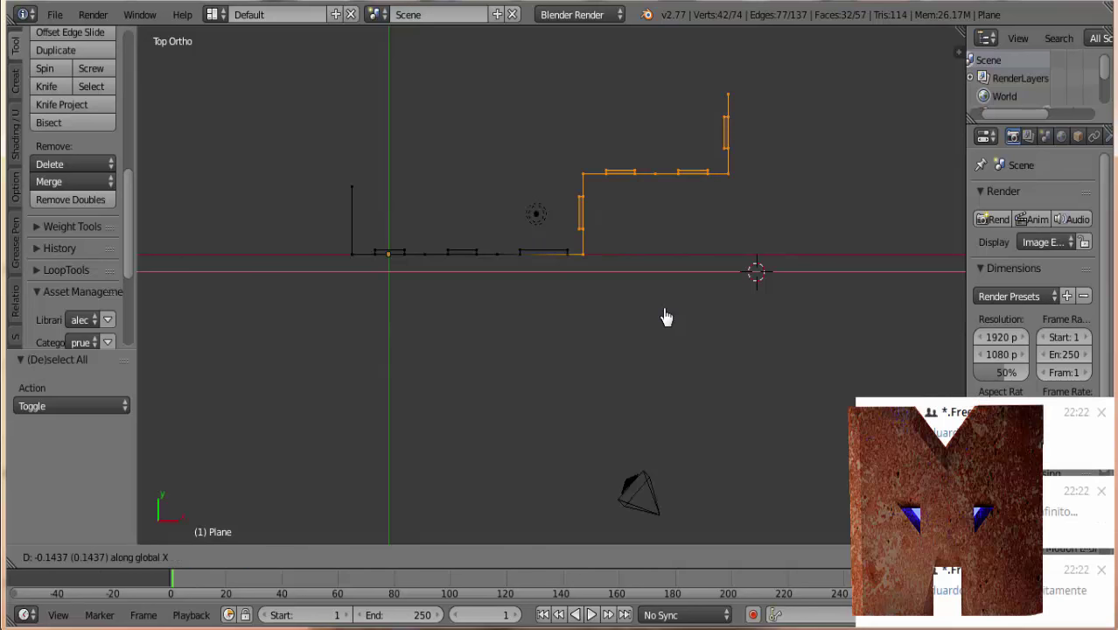
{"action": "type", "text": "1"}
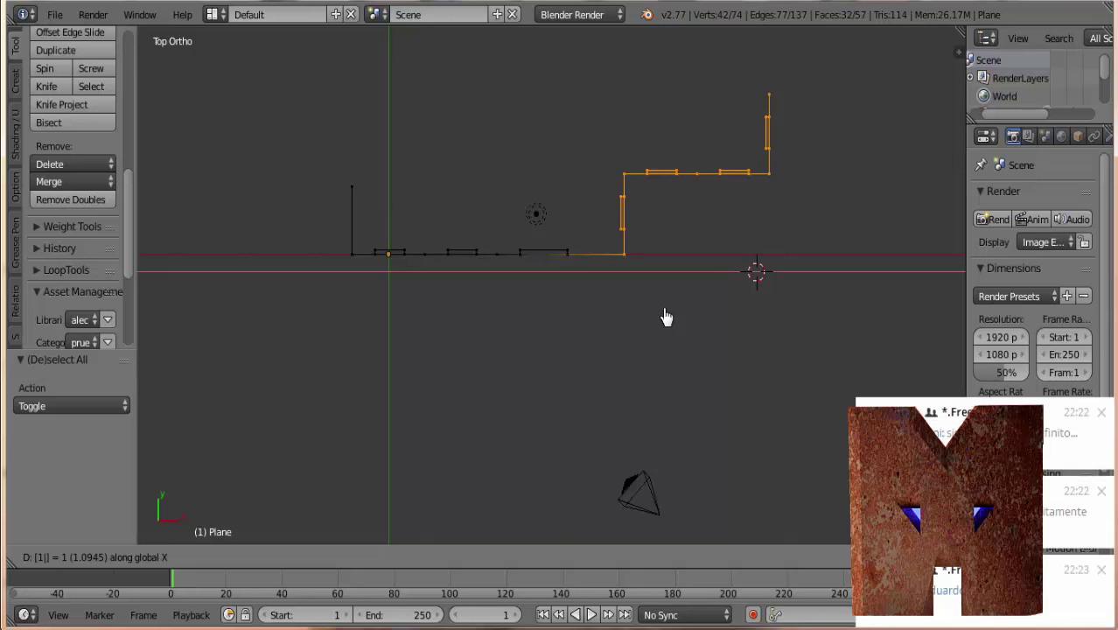
{"action": "key", "text": "Escape"}
{"action": "key", "text": "g"}
{"action": "key", "text": "x"}
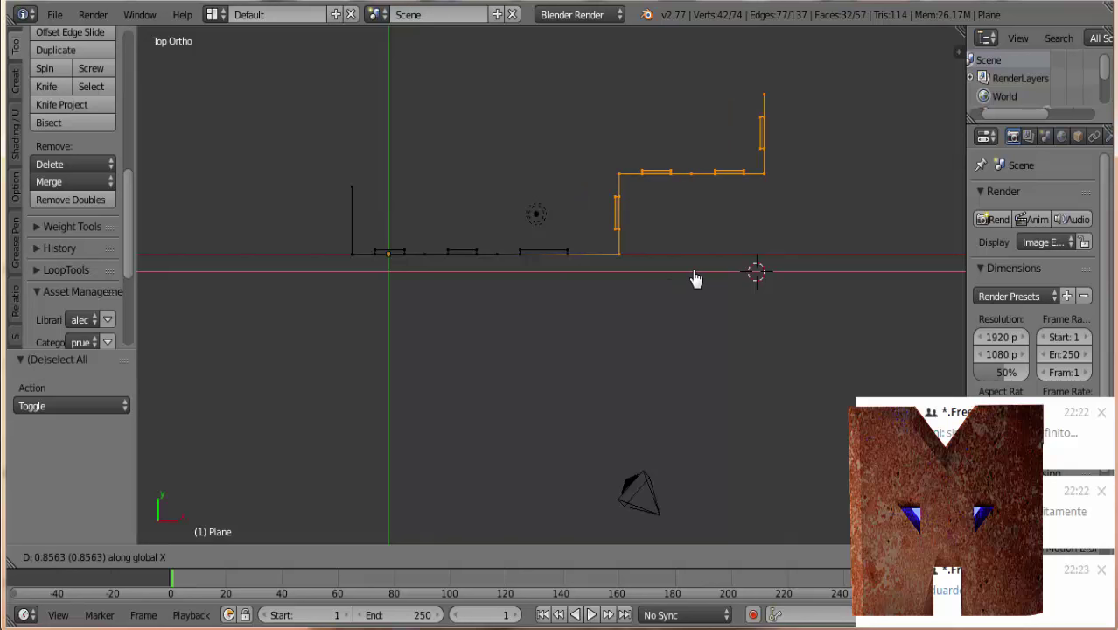
{"action": "key", "text": "Escape"}
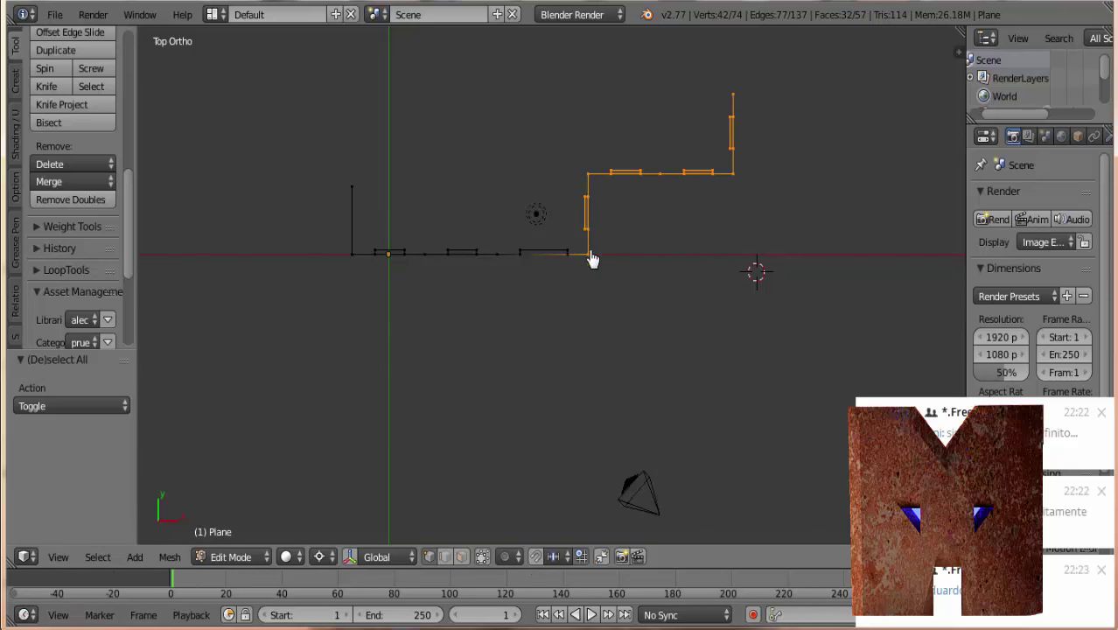
{"action": "key", "text": "g"}
{"action": "key", "text": "x"}
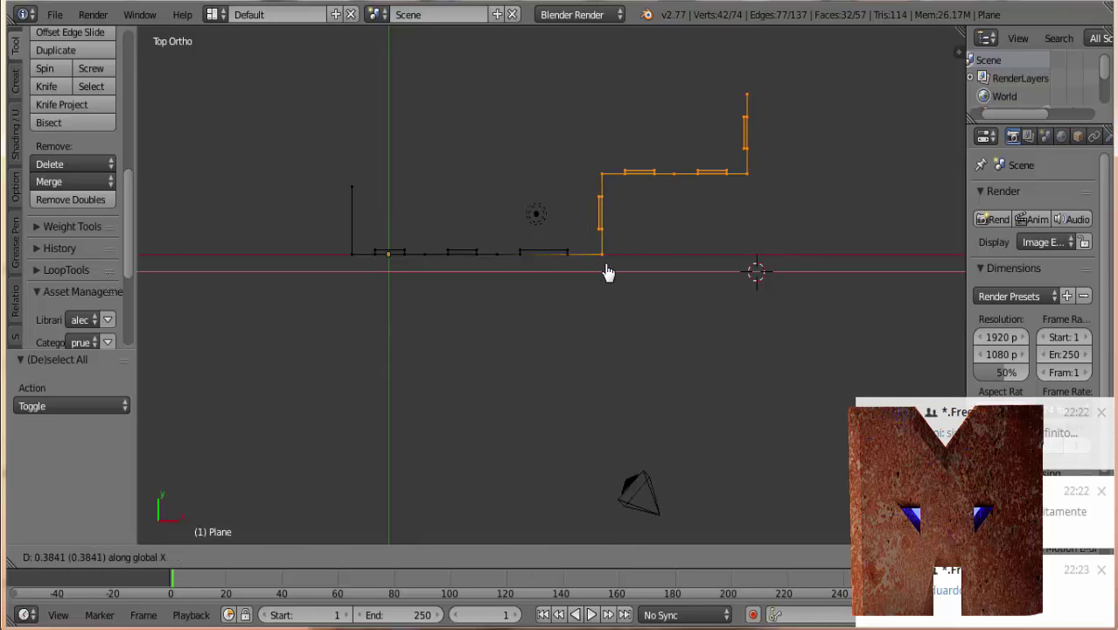
{"action": "key", "text": "Escape"}
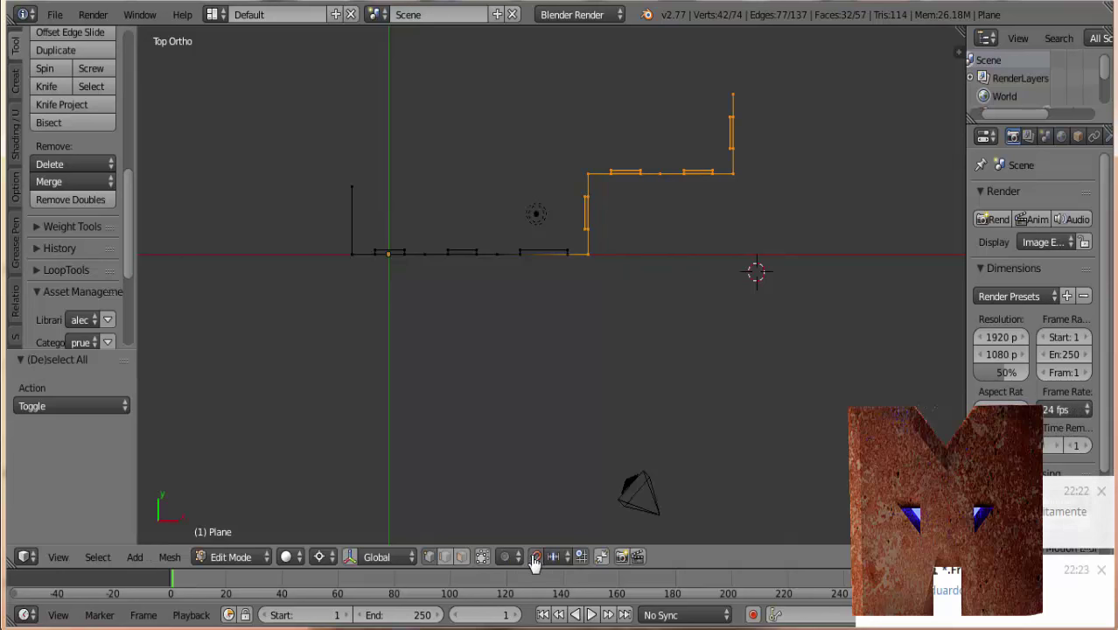
Move the section 0.4 units along X after trying 0.25 and 0.3
{"action": "type", "text": "gx"}
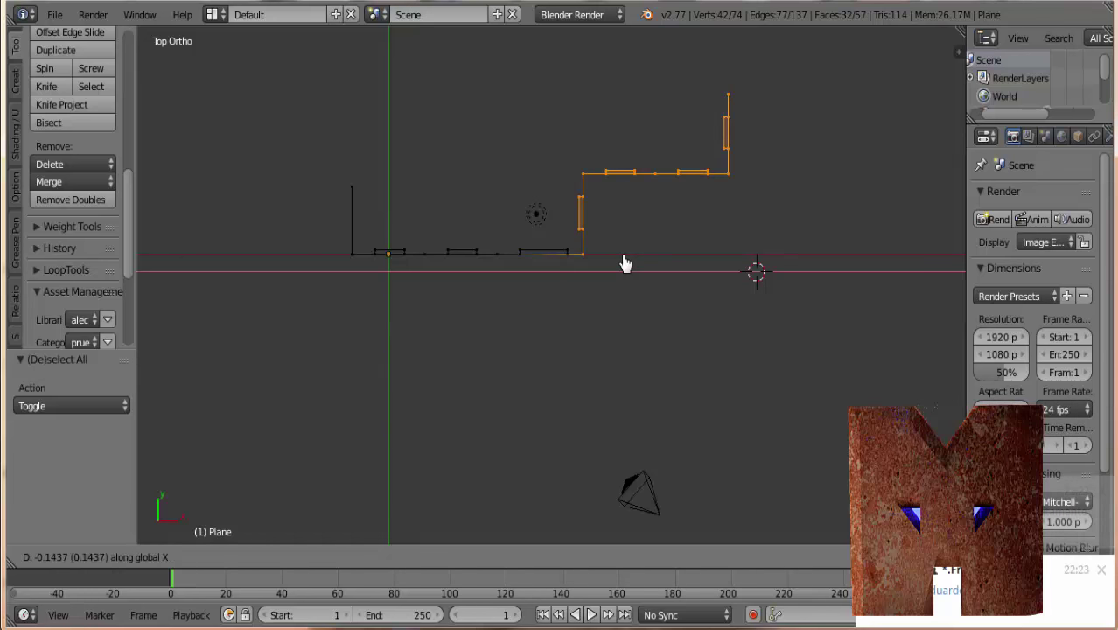
{"action": "type", "text": ".25"}
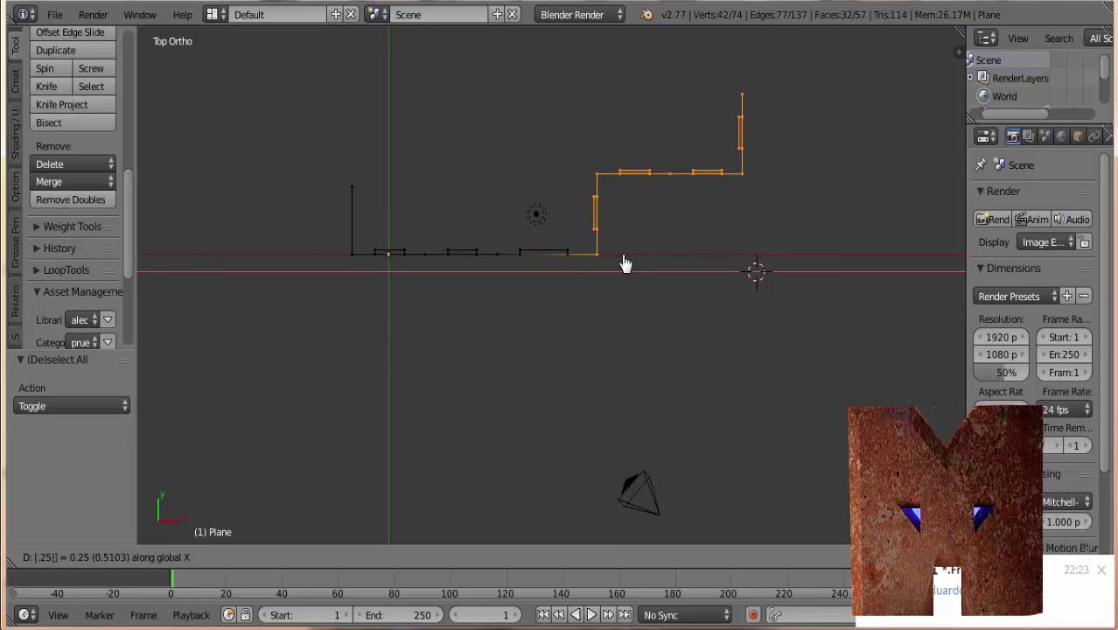
{"action": "key", "text": "Escape"}
{"action": "type", "text": "gx"}
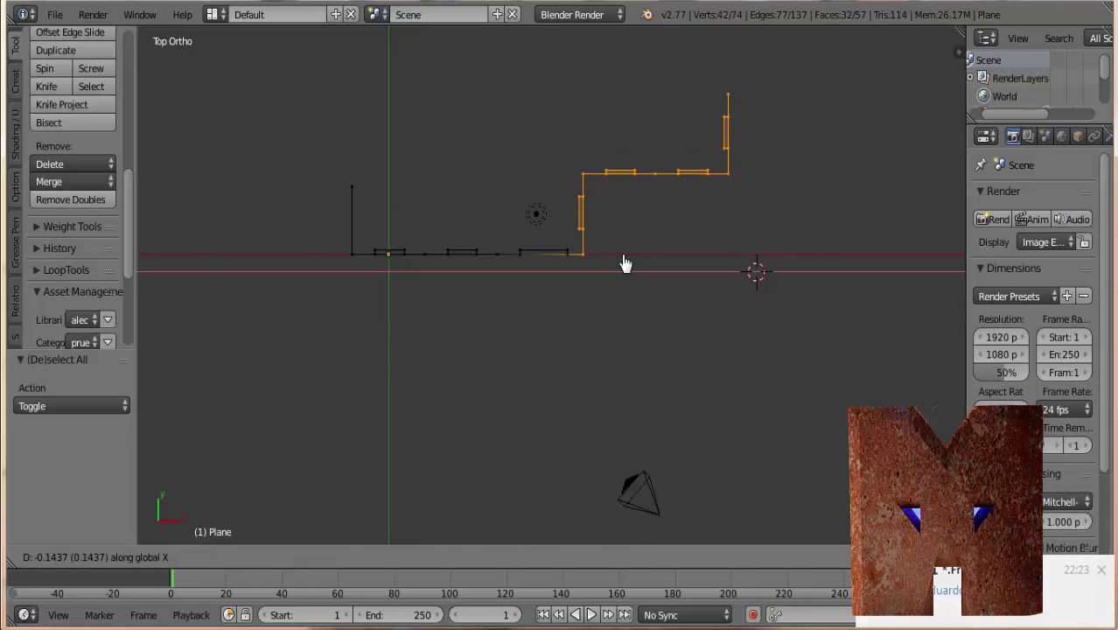
{"action": "type", "text": ".3"}
{"action": "key", "text": "BackSpace"}
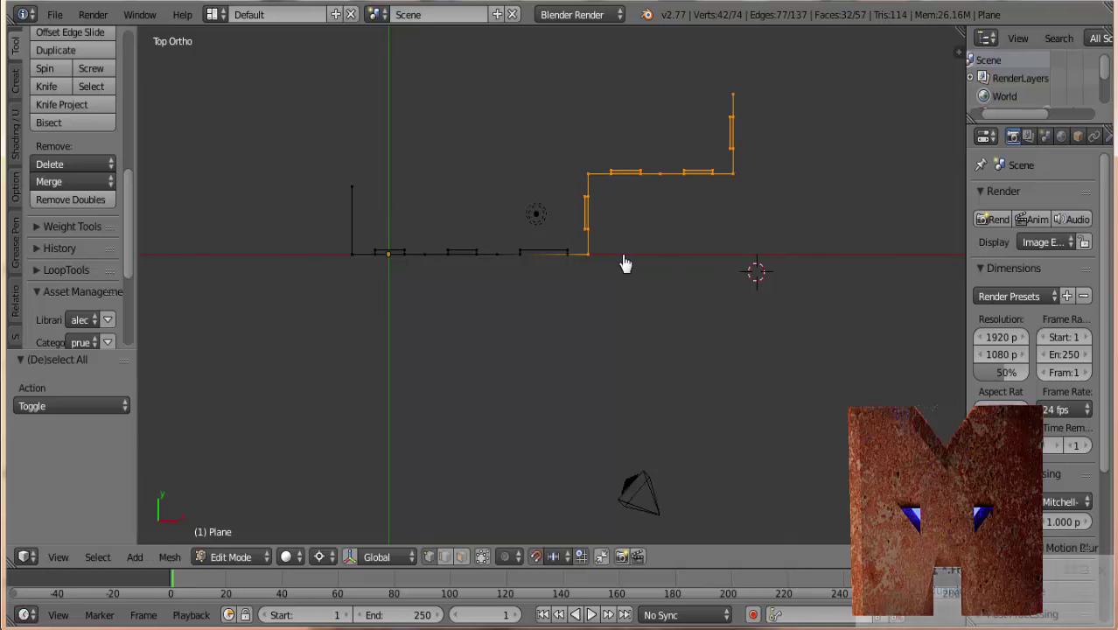
{"action": "key", "text": "BackSpace"}
{"action": "type", "text": "."}
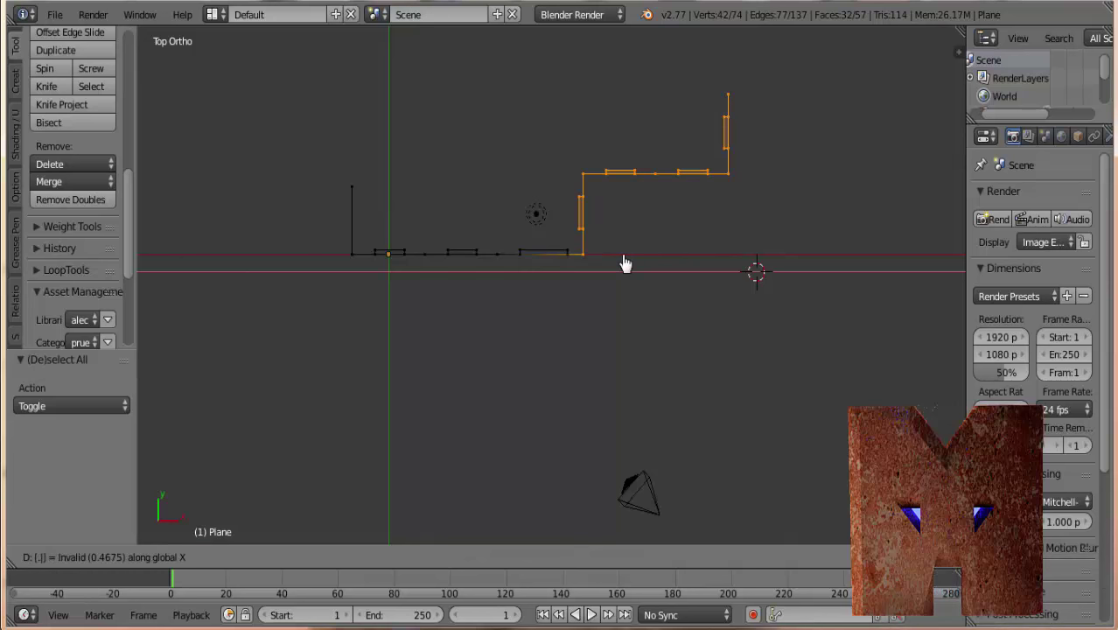
{"action": "type", "text": "4"}
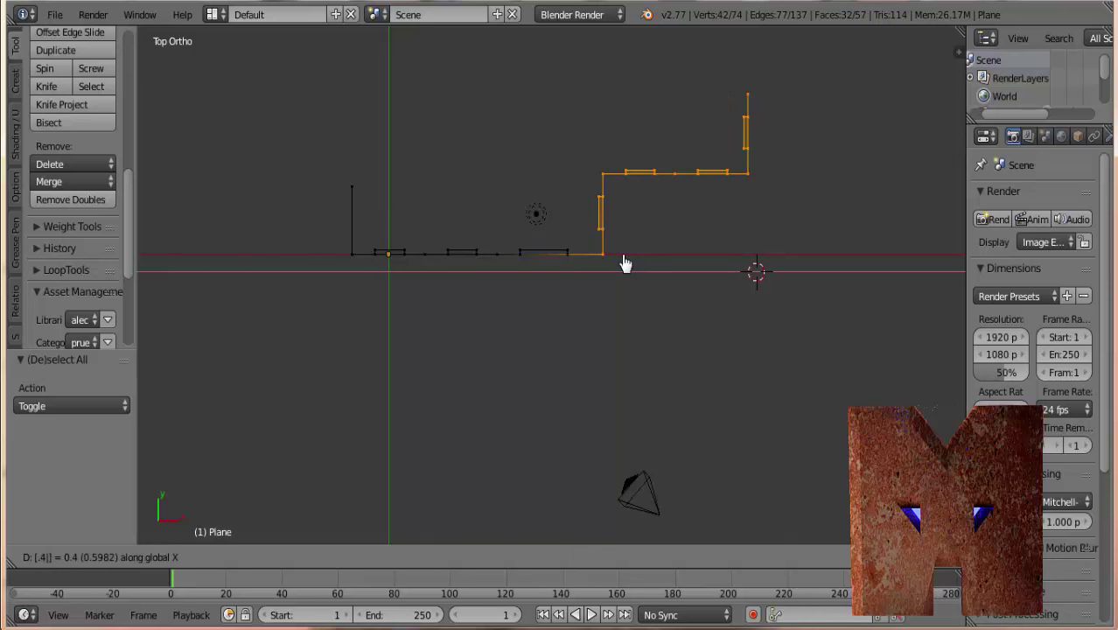
{"action": "key", "text": "Escape"}
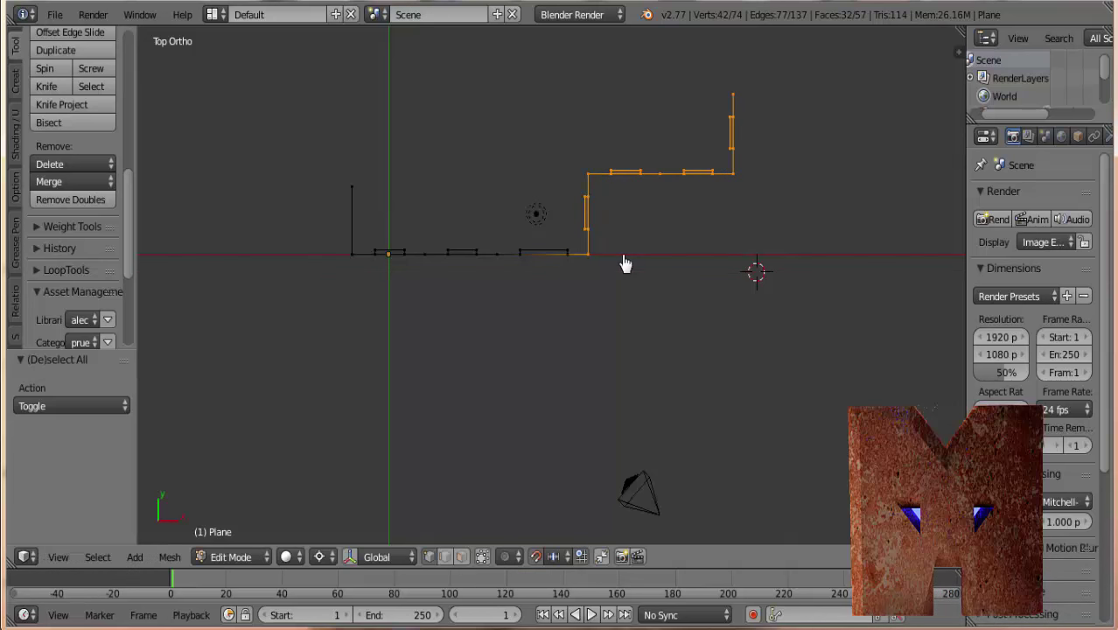
{"action": "type", "text": "gx.4"}
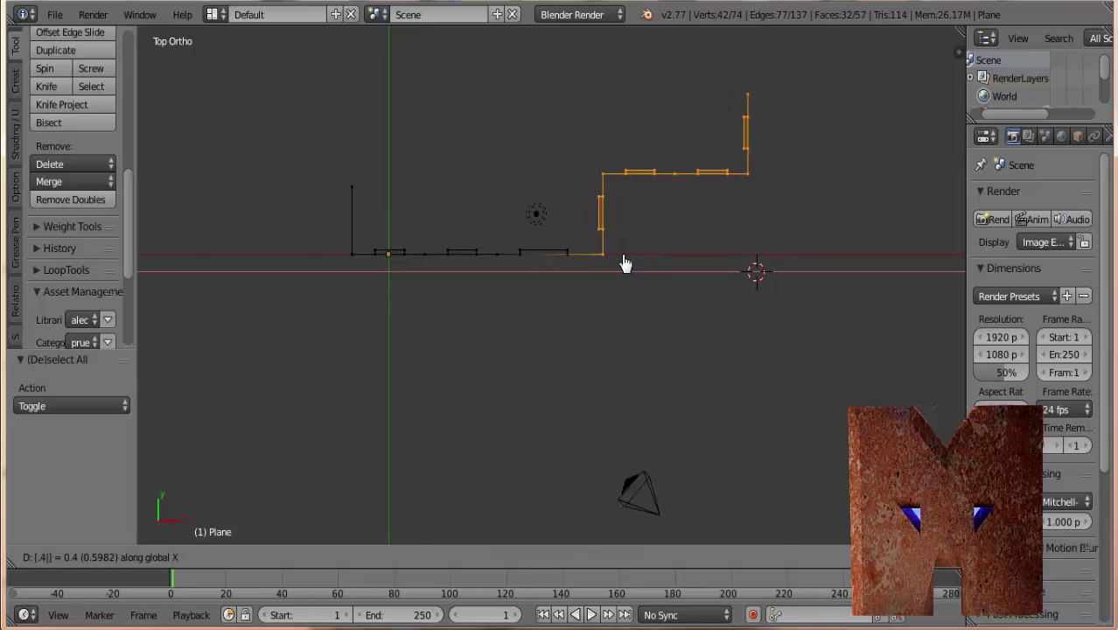
{"action": "key", "text": "Return"}
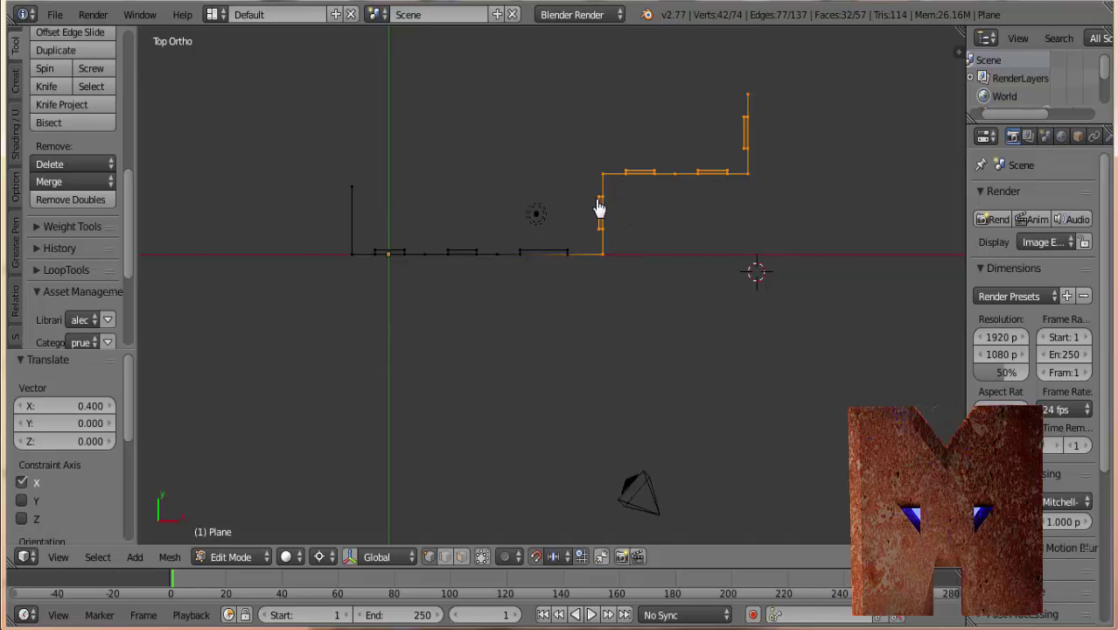
Circle-select the edges of the upper wall section
{"action": "key", "text": "a"}
{"action": "key", "text": "c"}
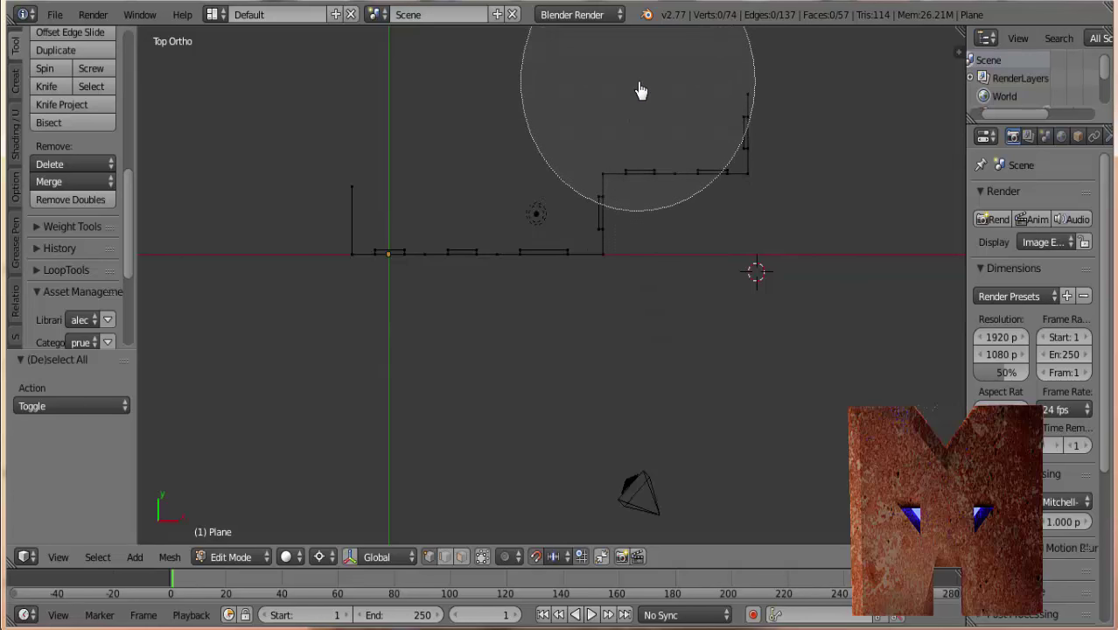
{"action": "left_click_drag", "start_coordinate": [640, 90], "coordinate": [723, 92]}
{"action": "key", "text": "Escape"}
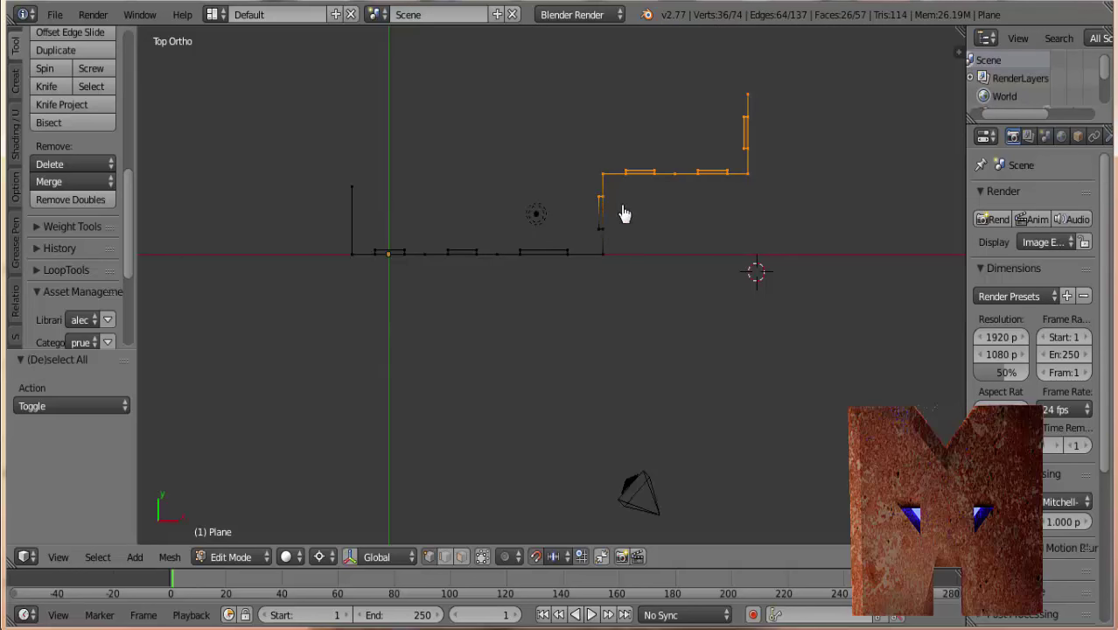
Move the upper section -0.5 units along Y, after an initial entry along Z
{"action": "type", "text": "g"}
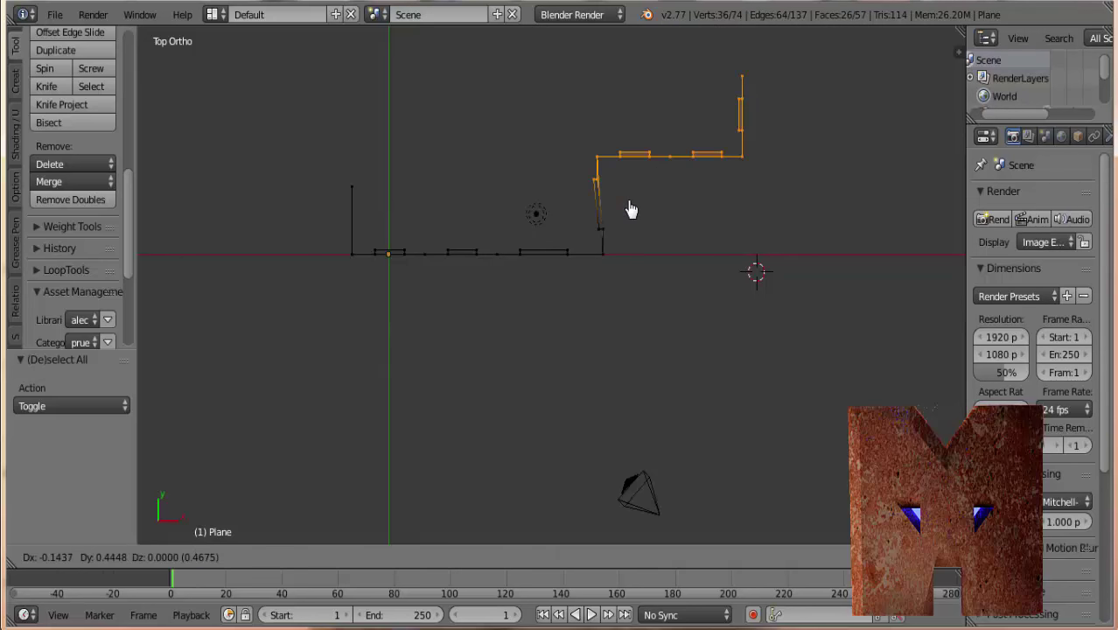
{"action": "type", "text": "z-1"}
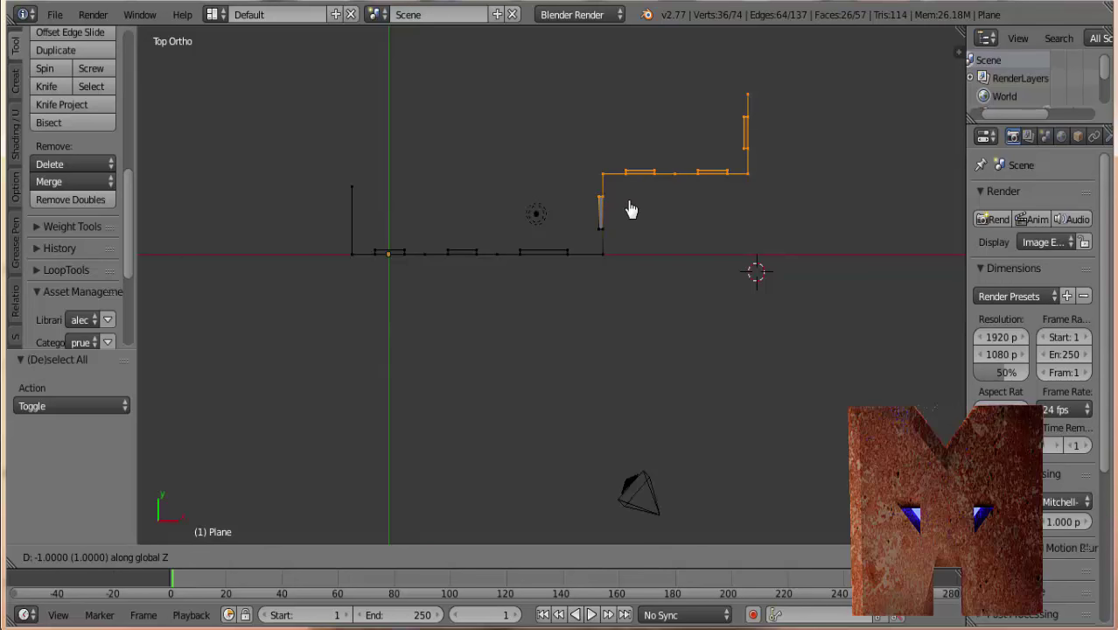
{"action": "key", "text": "BackSpace"}
{"action": "key", "text": "BackSpace"}
{"action": "type", "text": ".5"}
{"action": "key", "text": "Return"}
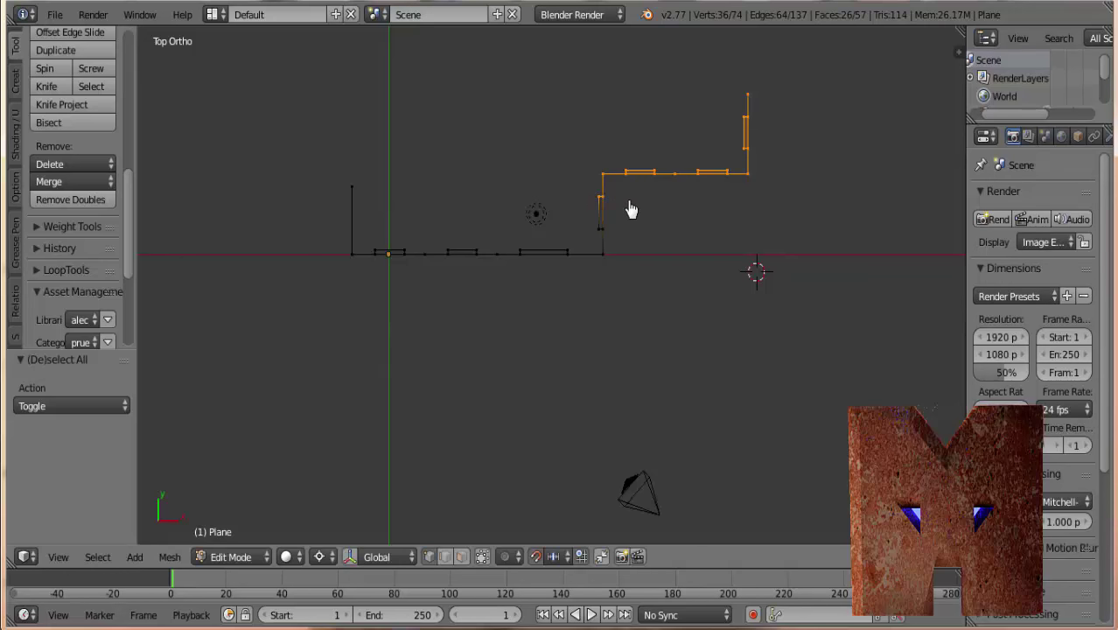
{"action": "key", "text": "g"}
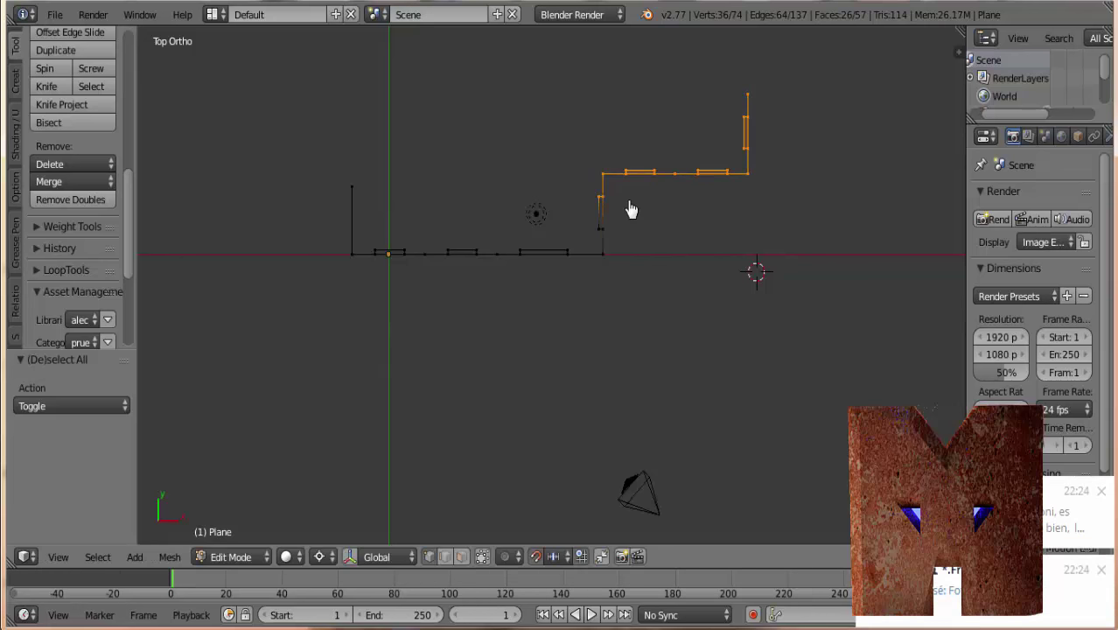
{"action": "type", "text": "y"}
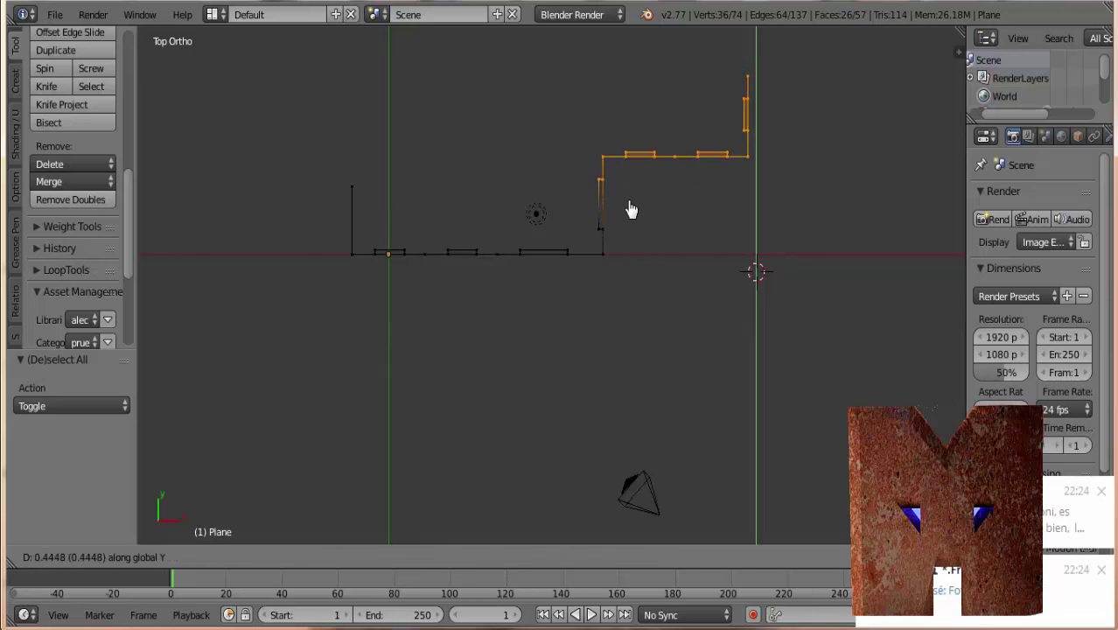
{"action": "type", "text": ".5"}
{"action": "key", "text": "Return"}
{"action": "type", "text": "-.5"}
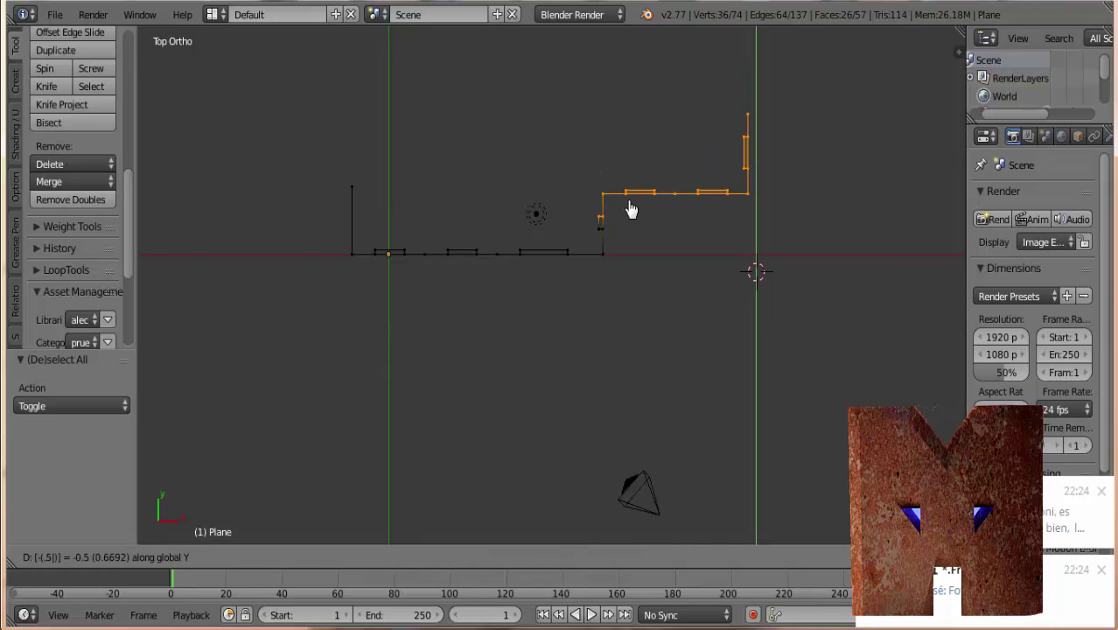
{"action": "key", "text": "Return"}
{"action": "mouse_move", "coordinate": [654, 217]}
{"action": "middle_mouse_down"}
{"action": "mouse_move", "coordinate": [639, 264]}
{"action": "mouse_move", "coordinate": [591, 180]}
{"action": "mouse_move", "coordinate": [474, 137]}
{"action": "mouse_move", "coordinate": [614, 143]}
{"action": "mouse_move", "coordinate": [603, 317]}
{"action": "mouse_move", "coordinate": [701, 267]}
{"action": "mouse_move", "coordinate": [644, 299]}
{"action": "middle_mouse_up"}
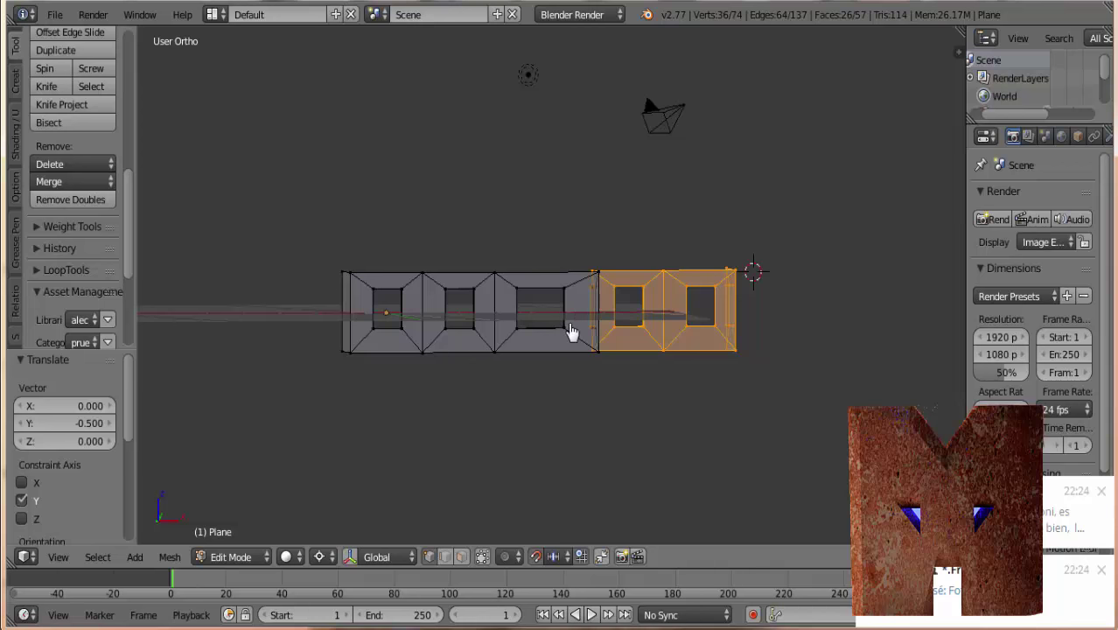
Zoom in on the stepped wall and select the step panel's narrow window corner and edges
{"action": "mouse_move", "coordinate": [570, 332]}
{"action": "middle_mouse_down"}
{"action": "mouse_move", "coordinate": [492, 382]}
{"action": "mouse_move", "coordinate": [482, 374]}
{"action": "middle_mouse_up"}
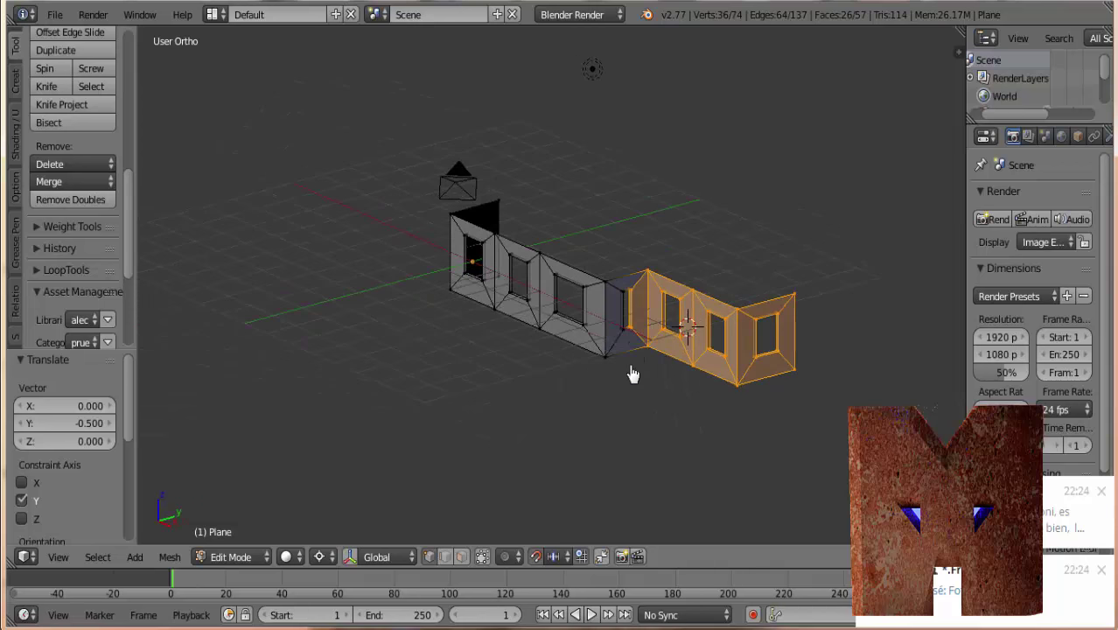
{"action": "middle_click_drag", "start_coordinate": [632, 373], "coordinate": [578, 359]}
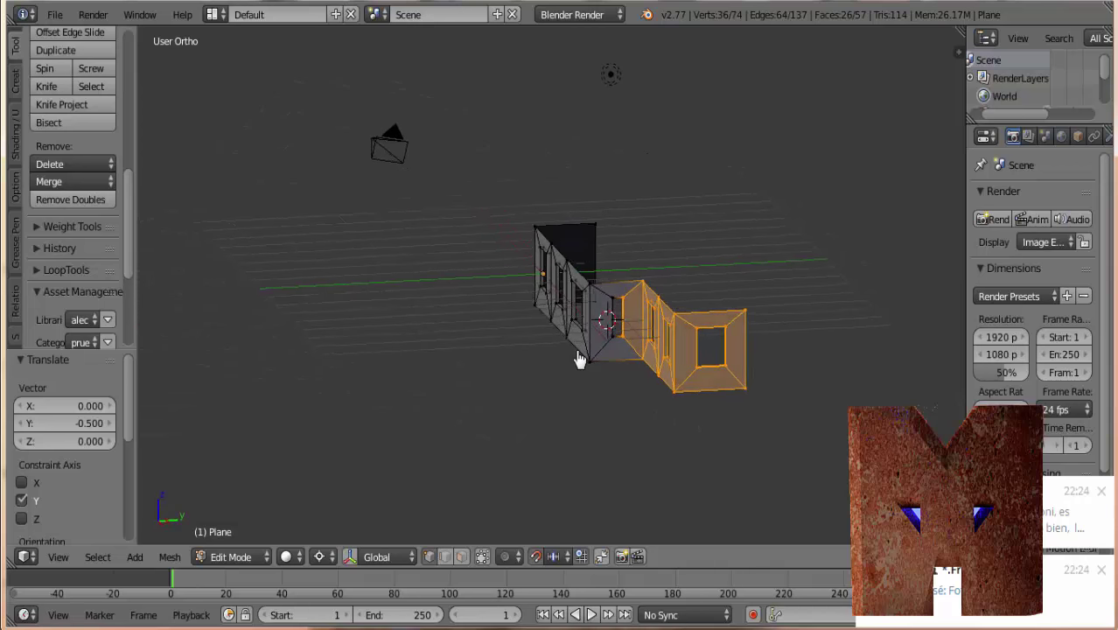
{"action": "scroll", "coordinate": [612, 394], "scroll_direction": "up", "scroll_amount": 5}
{"action": "scroll", "coordinate": [612, 412], "scroll_direction": "up", "scroll_amount": 2}
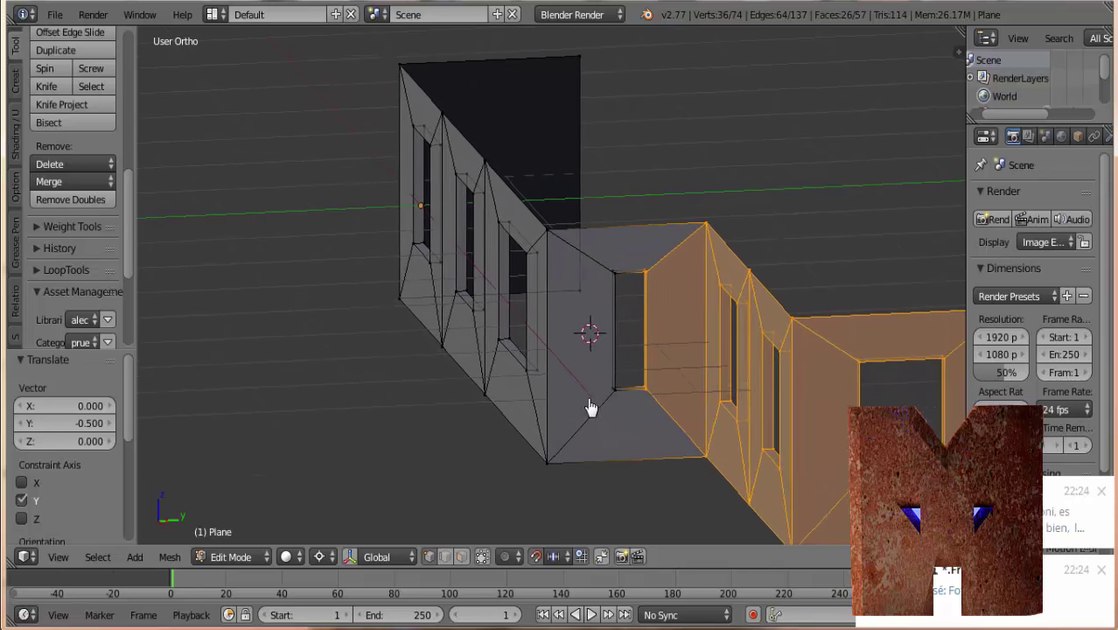
{"action": "scroll", "coordinate": [591, 408], "scroll_direction": "up", "scroll_amount": 3, "text": "ctrl"}
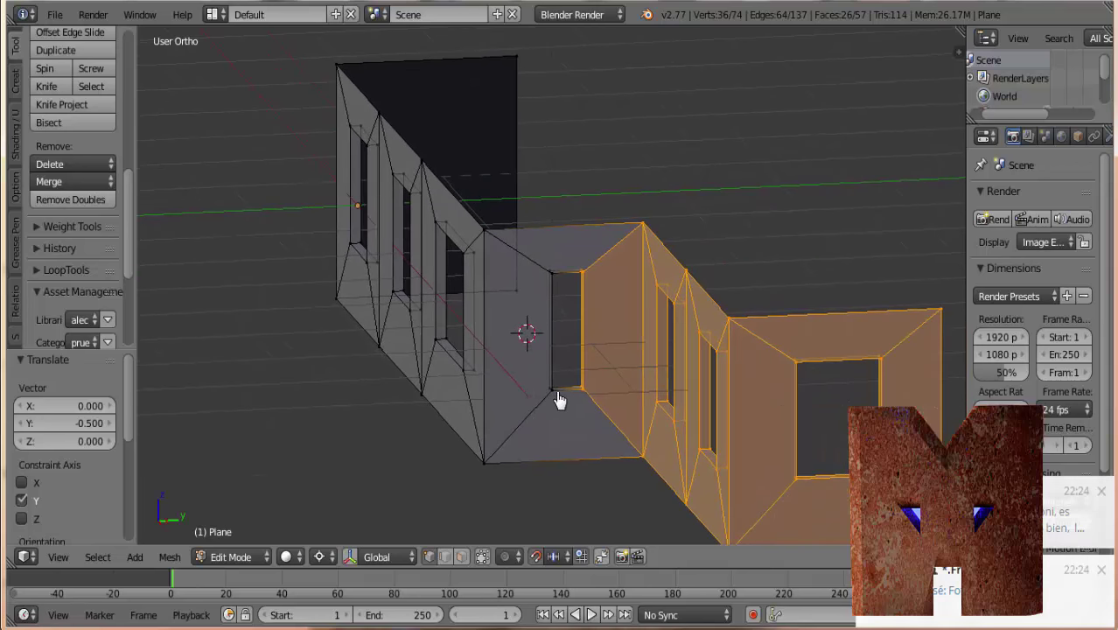
{"action": "left_click", "coordinate": [553, 392]}
{"action": "left_click", "coordinate": [580, 390], "text": "shift"}
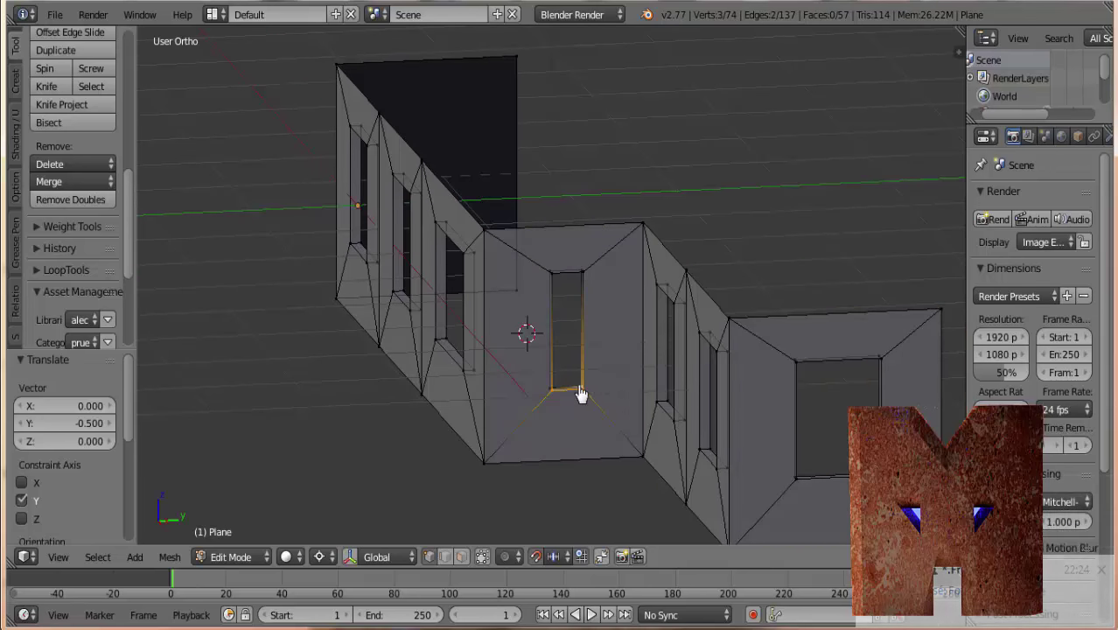
Delete the narrow window's bottom edges, undoing a mistaken vertex delete first, to open it downward
{"action": "left_click", "coordinate": [554, 394], "text": "shift"}
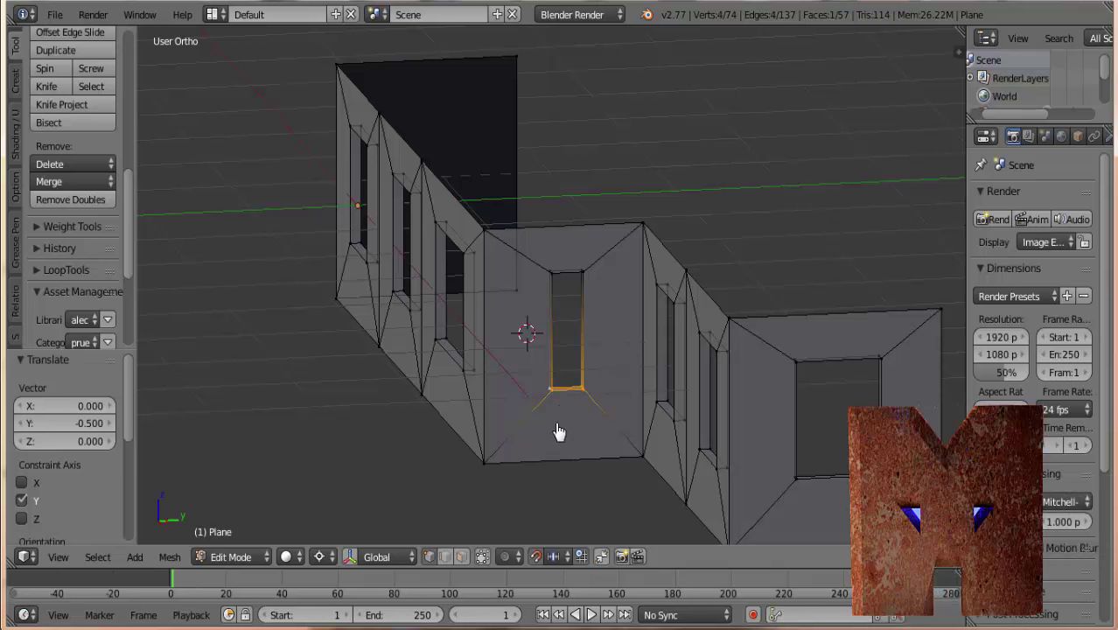
{"action": "key", "text": "x"}
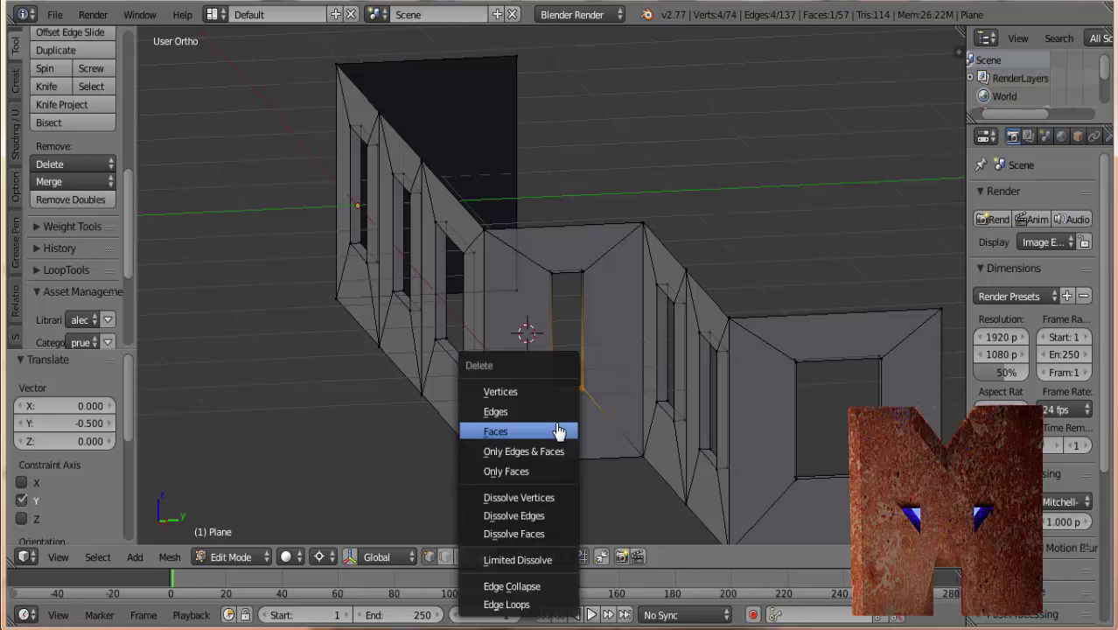
{"action": "left_click", "coordinate": [529, 392]}
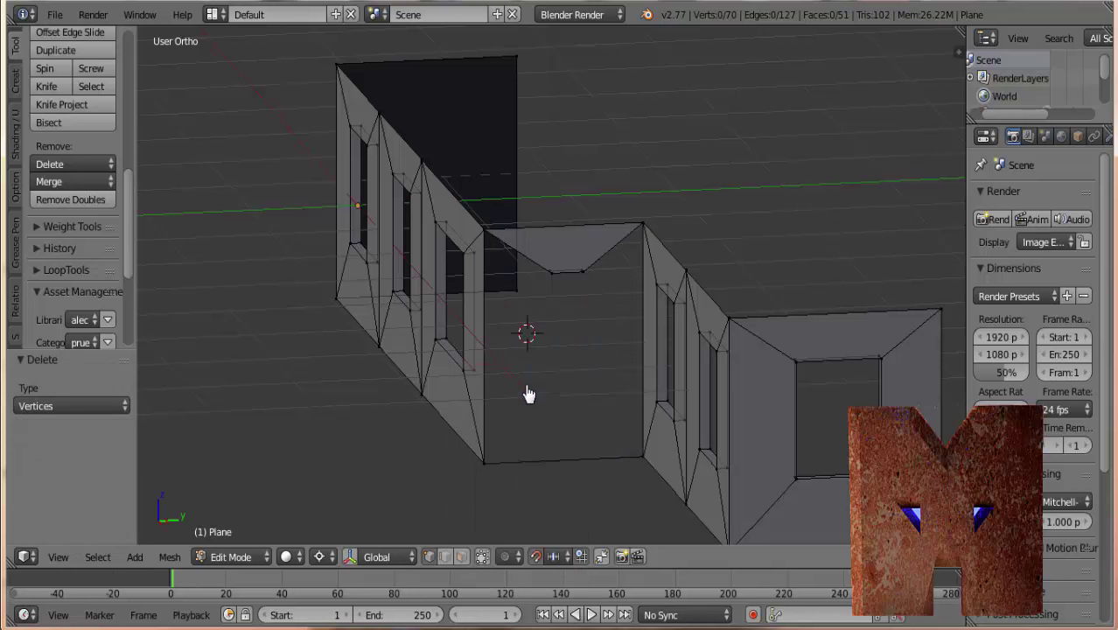
{"action": "key", "text": "ctrl+z"}
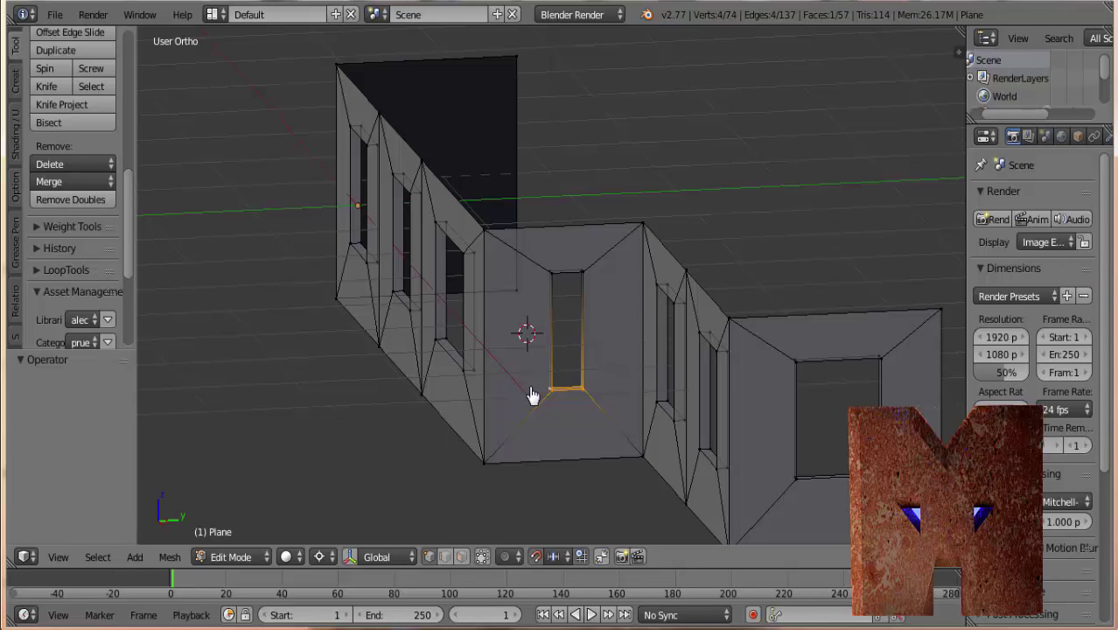
{"action": "key", "text": "x"}
{"action": "left_click", "coordinate": [523, 411]}
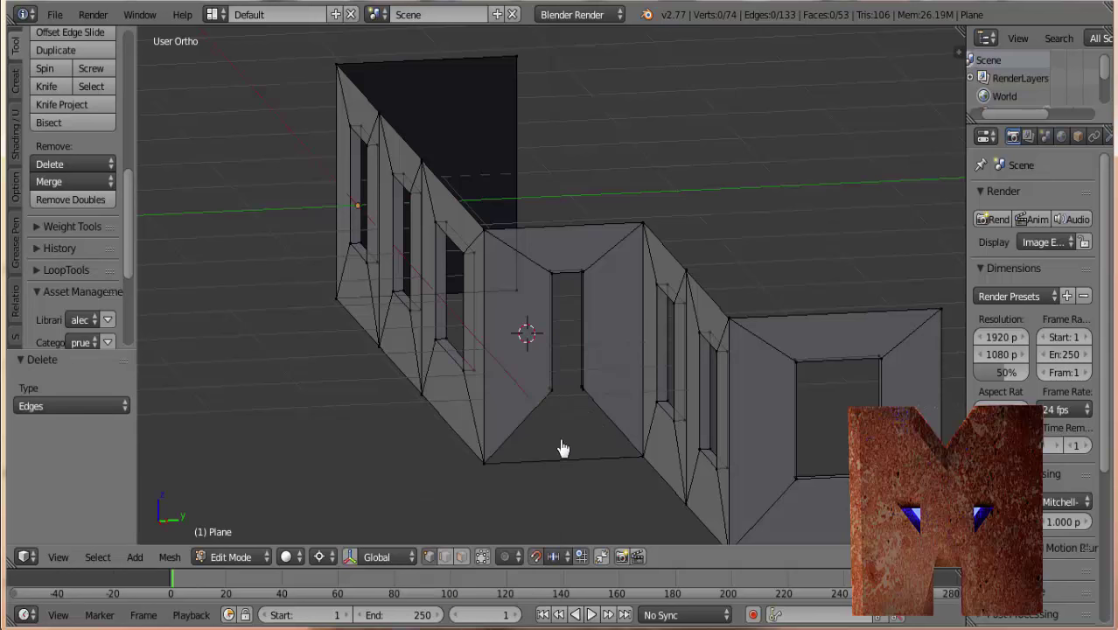
Snap the 3D cursor to the step panel's bottom corner vertex and set Pivot Point to 3D Cursor
{"action": "right_click", "coordinate": [487, 473]}
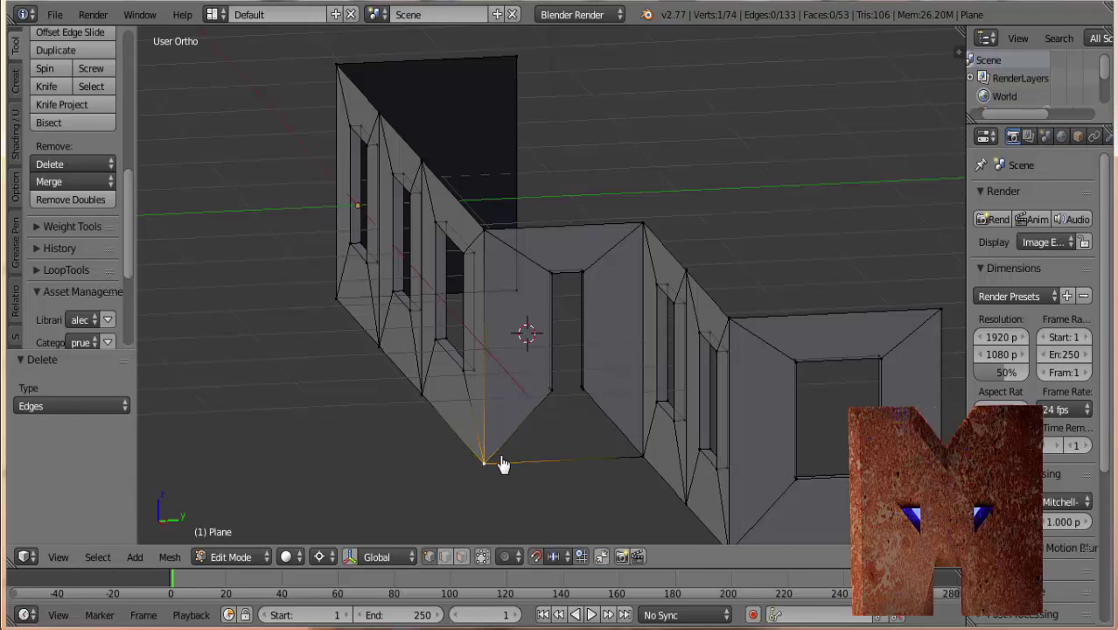
{"action": "key", "text": "shift+s"}
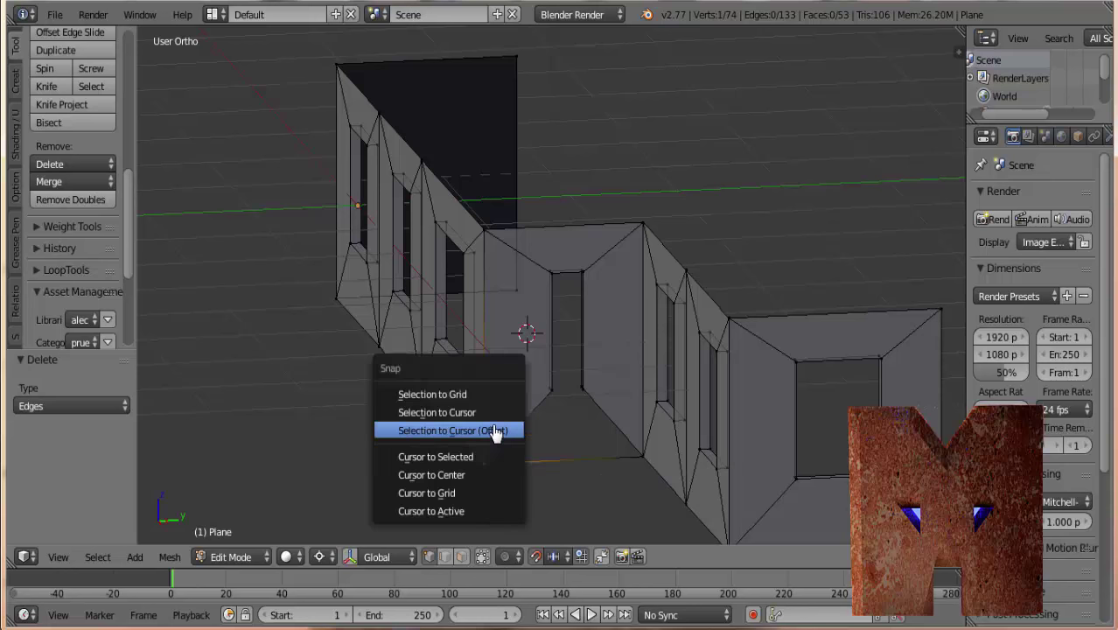
{"action": "left_click", "coordinate": [477, 457]}
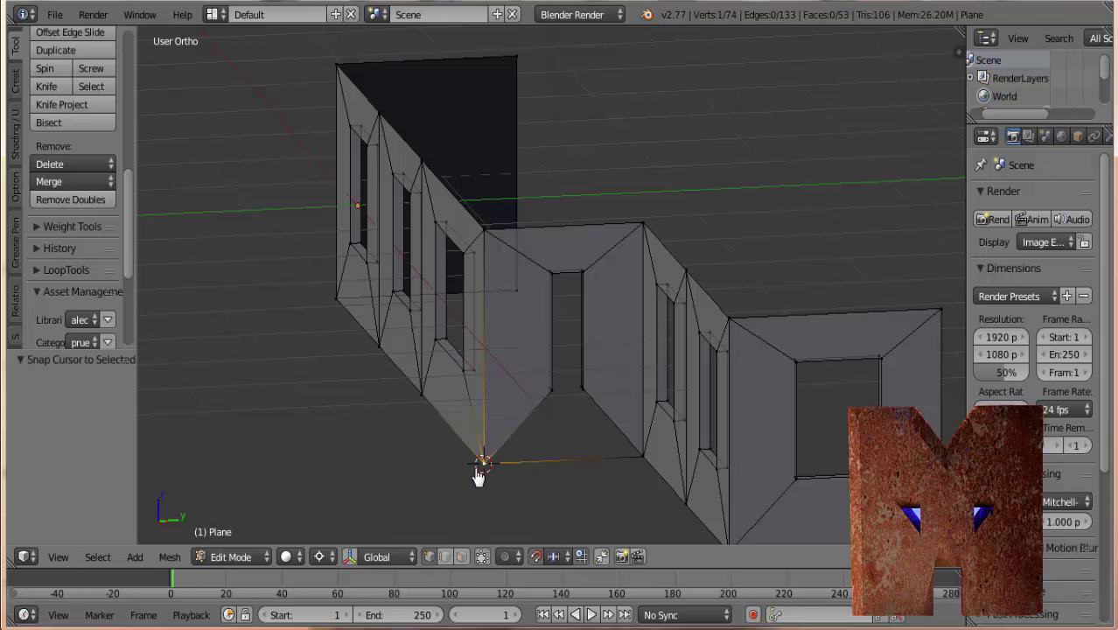
{"action": "left_click", "coordinate": [324, 557]}
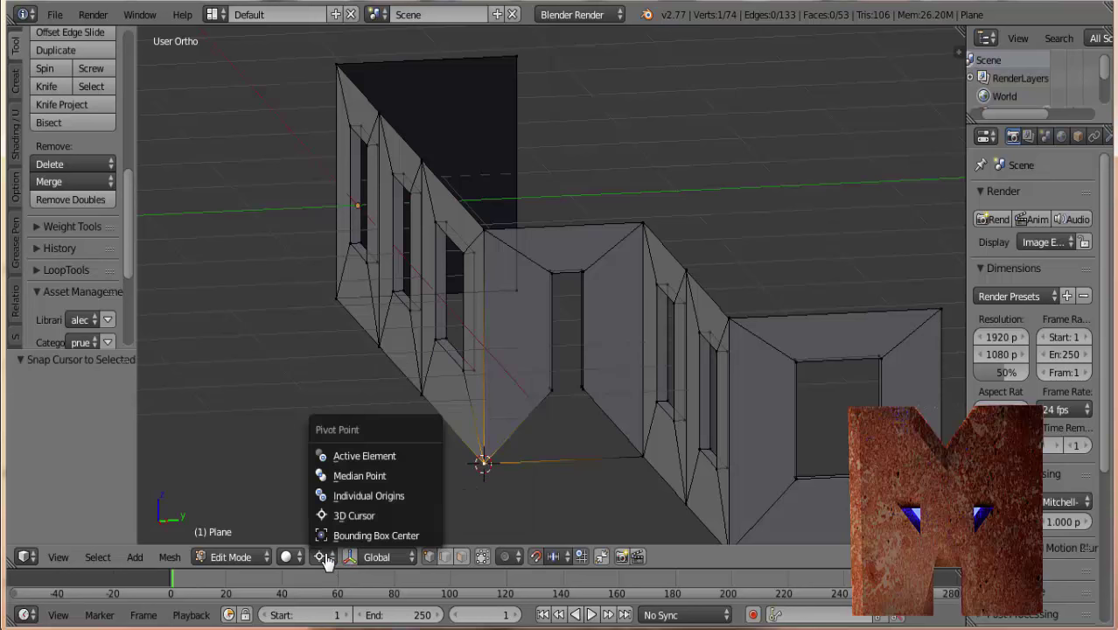
{"action": "left_click", "coordinate": [334, 523]}
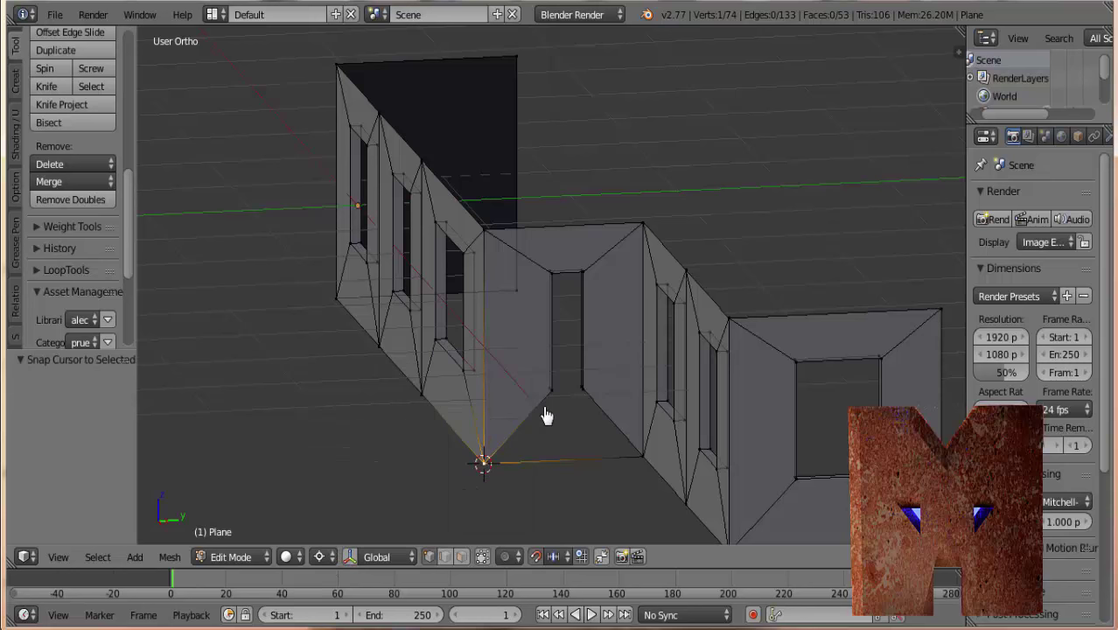
Brush-select the doorway's side and slanted lower edges, then view along the wall at the door
{"action": "key", "text": "a"}
{"action": "key", "text": "c"}
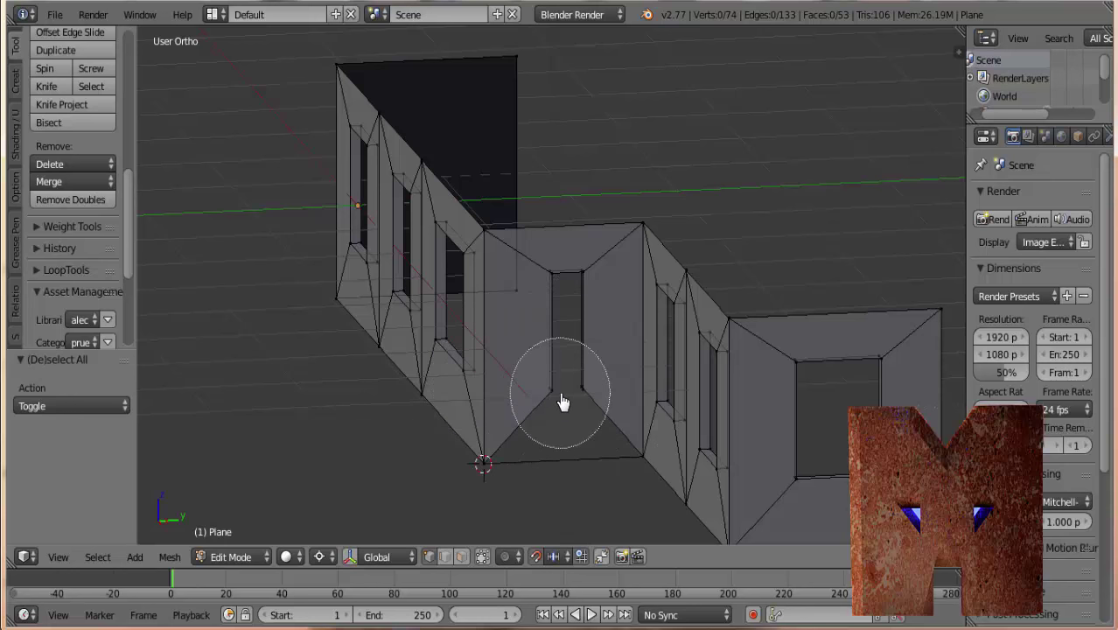
{"action": "mouse_move", "coordinate": [563, 402]}
{"action": "left_mouse_down"}
{"action": "mouse_move", "coordinate": [560, 385]}
{"action": "mouse_move", "coordinate": [564, 462]}
{"action": "left_mouse_up"}
{"action": "right_click", "coordinate": [559, 453]}
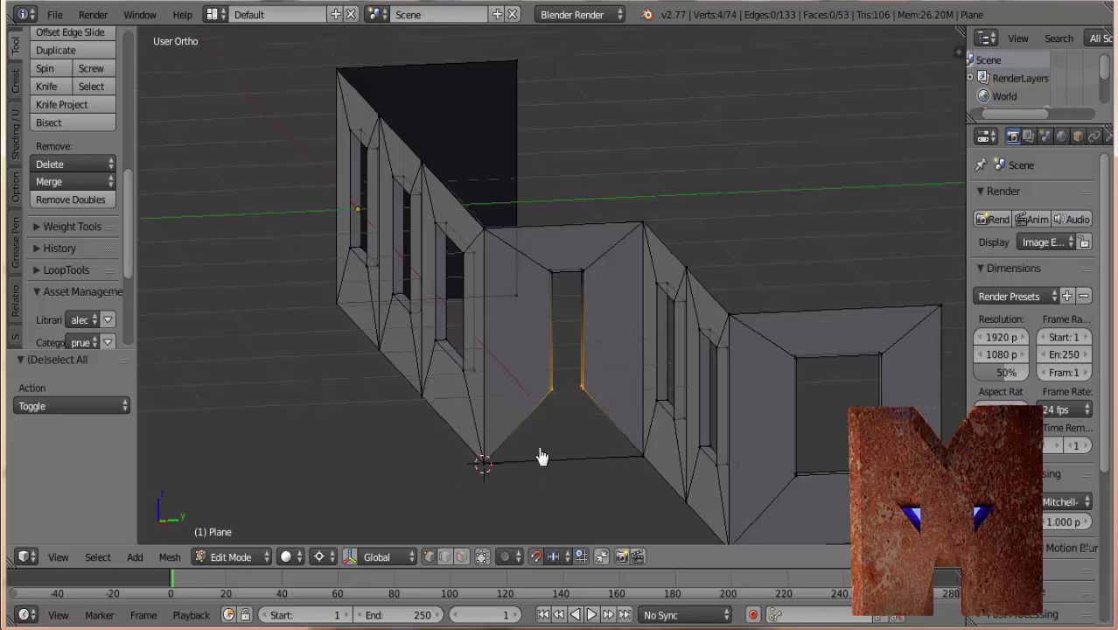
{"action": "mouse_move", "coordinate": [542, 457]}
{"action": "middle_mouse_down"}
{"action": "mouse_move", "coordinate": [325, 457]}
{"action": "mouse_move", "coordinate": [594, 475]}
{"action": "mouse_move", "coordinate": [153, 467]}
{"action": "mouse_move", "coordinate": [180, 457]}
{"action": "middle_mouse_up"}
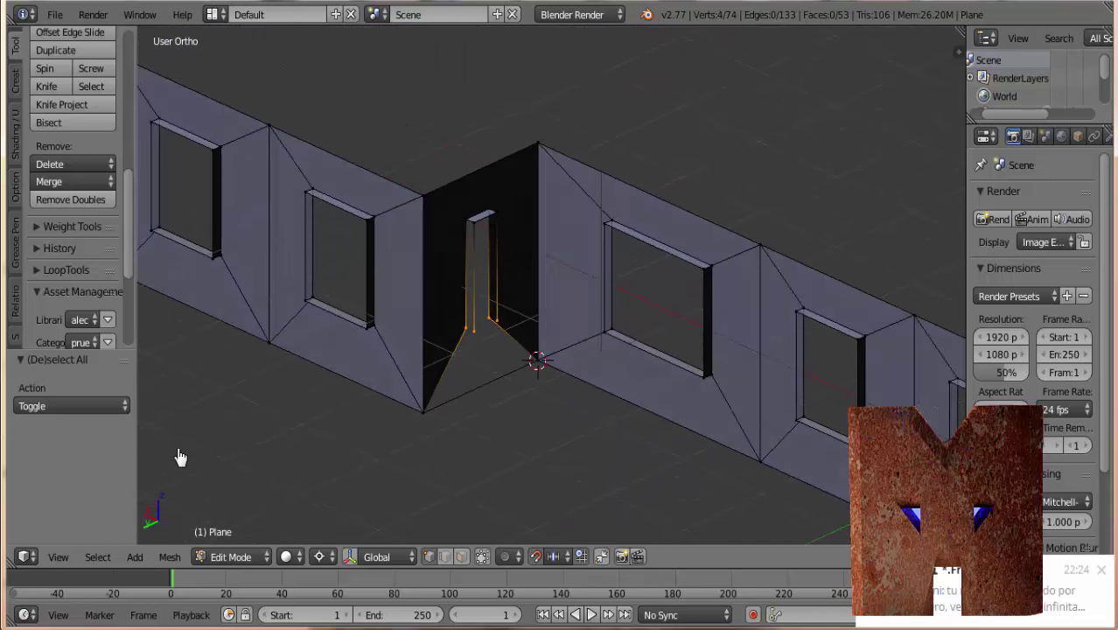
{"action": "scroll", "coordinate": [439, 426], "scroll_direction": "up", "scroll_amount": 3}
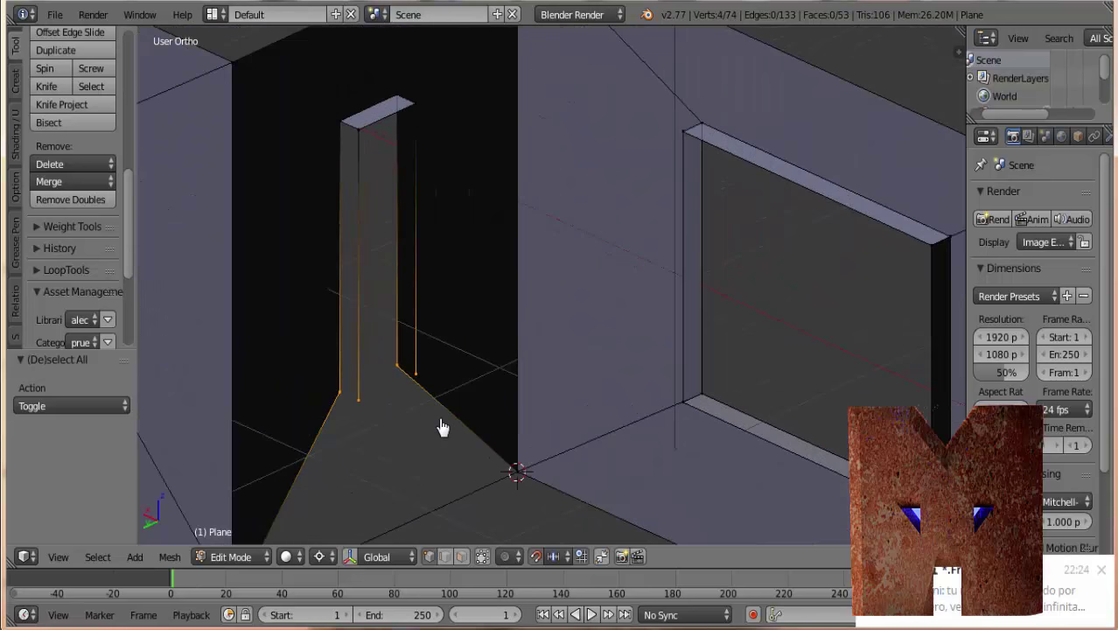
{"action": "scroll", "coordinate": [412, 422], "scroll_direction": "up", "scroll_amount": 1}
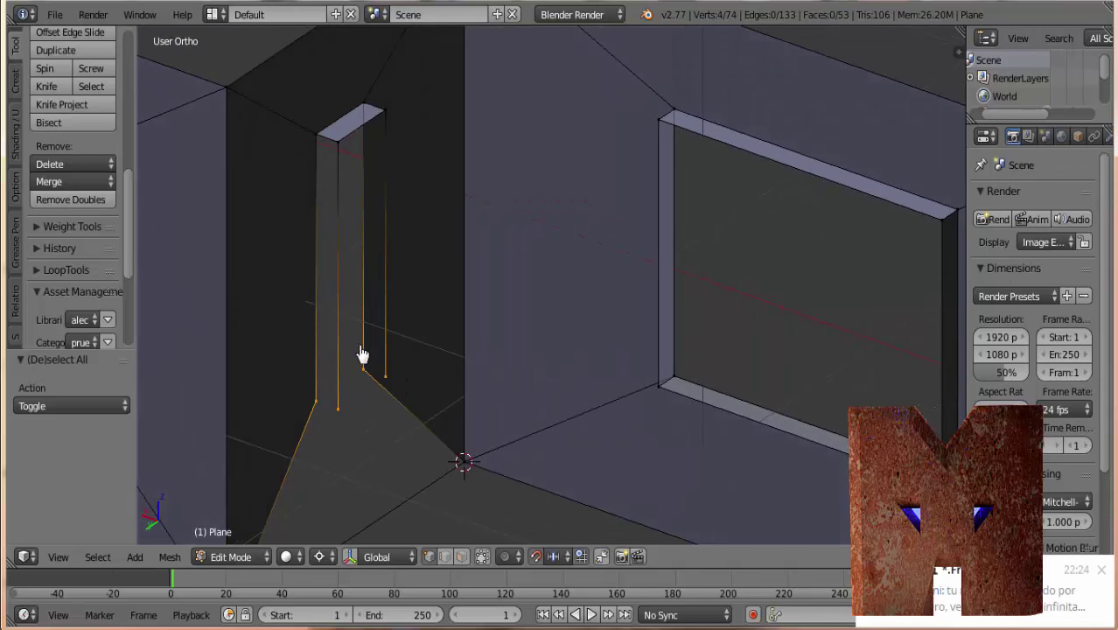
Fill one door jamb side with a face from its four corner vertices
{"action": "right_click", "coordinate": [378, 381]}
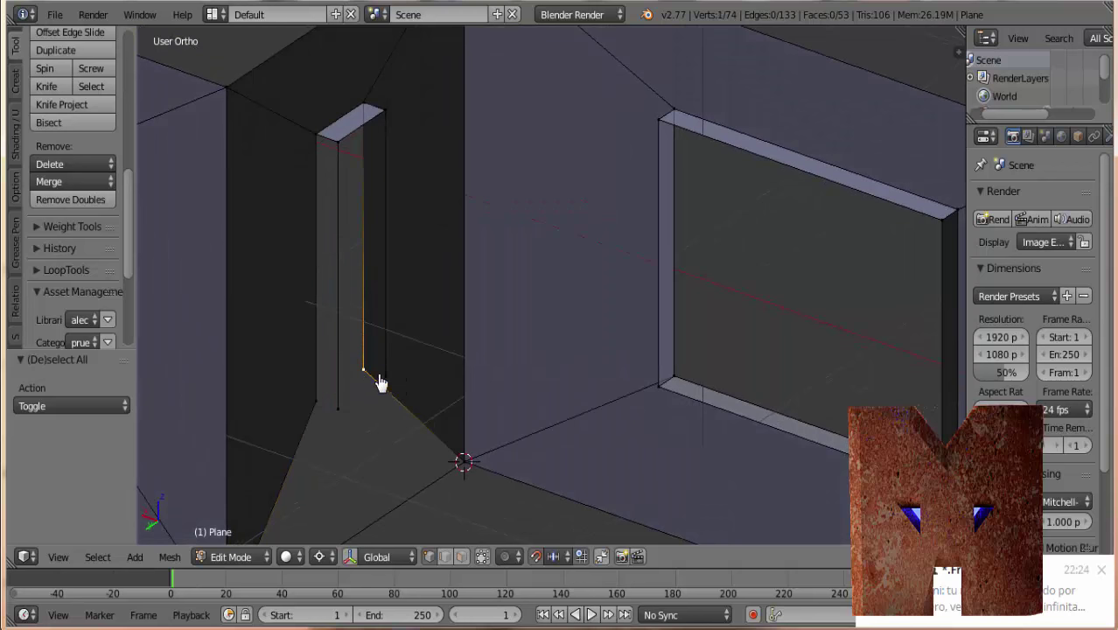
{"action": "right_click", "coordinate": [387, 385], "text": "shift"}
{"action": "right_click", "coordinate": [389, 114], "text": "shift"}
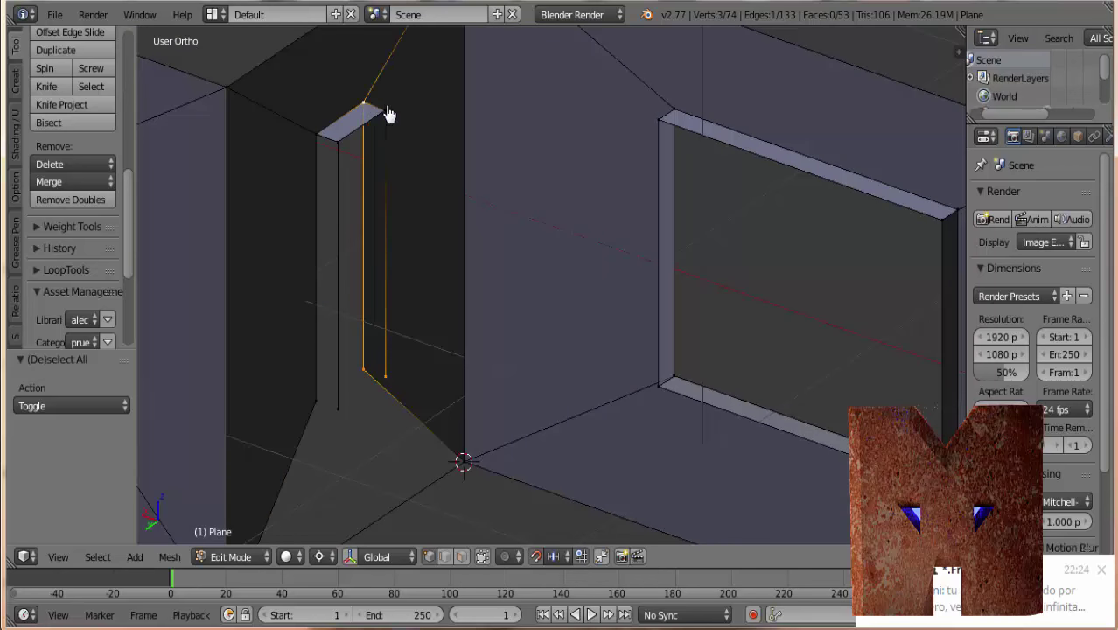
{"action": "right_click", "coordinate": [385, 113], "text": "shift"}
{"action": "key", "text": "f"}
Fill the opposite door jamb side with a face from its four corner vertices
{"action": "right_click", "coordinate": [346, 145]}
{"action": "right_click", "coordinate": [318, 138], "text": "shift"}
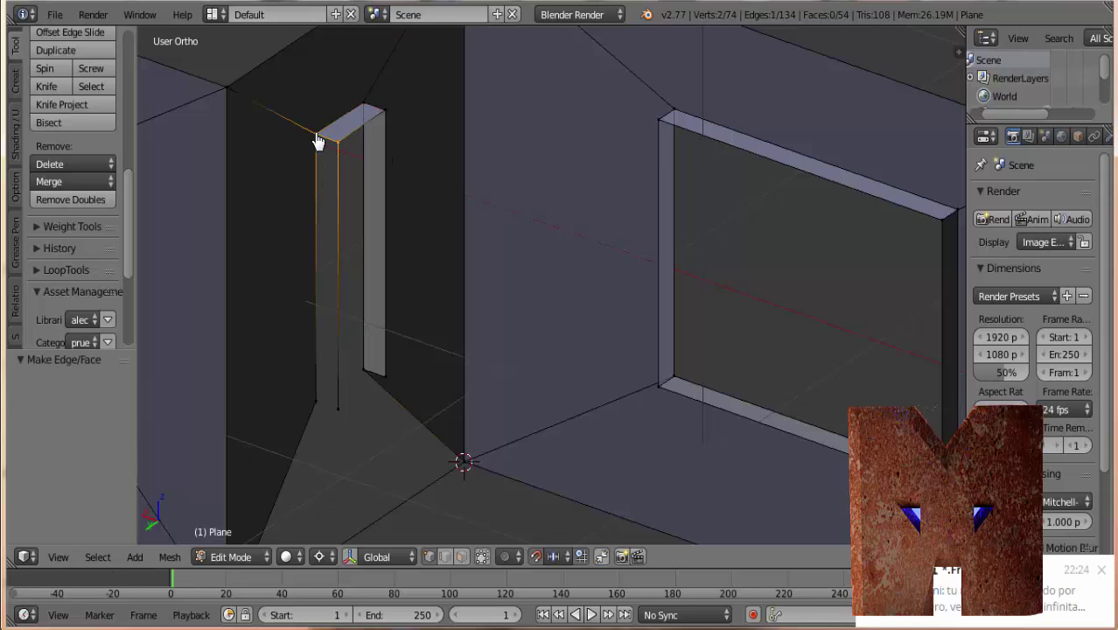
{"action": "right_click", "coordinate": [317, 403], "text": "shift"}
{"action": "right_click", "coordinate": [336, 407], "text": "shift"}
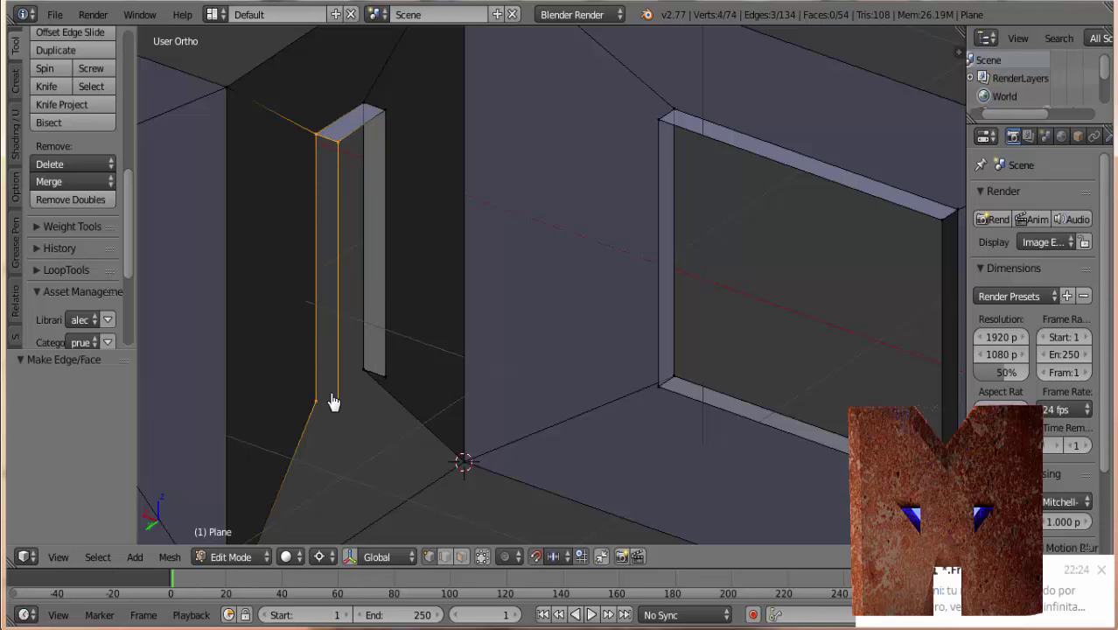
{"action": "key", "text": "f"}
Reselect the doorway's jamb corner vertices and orbit out to see the whole wall
{"action": "right_click", "coordinate": [344, 409]}
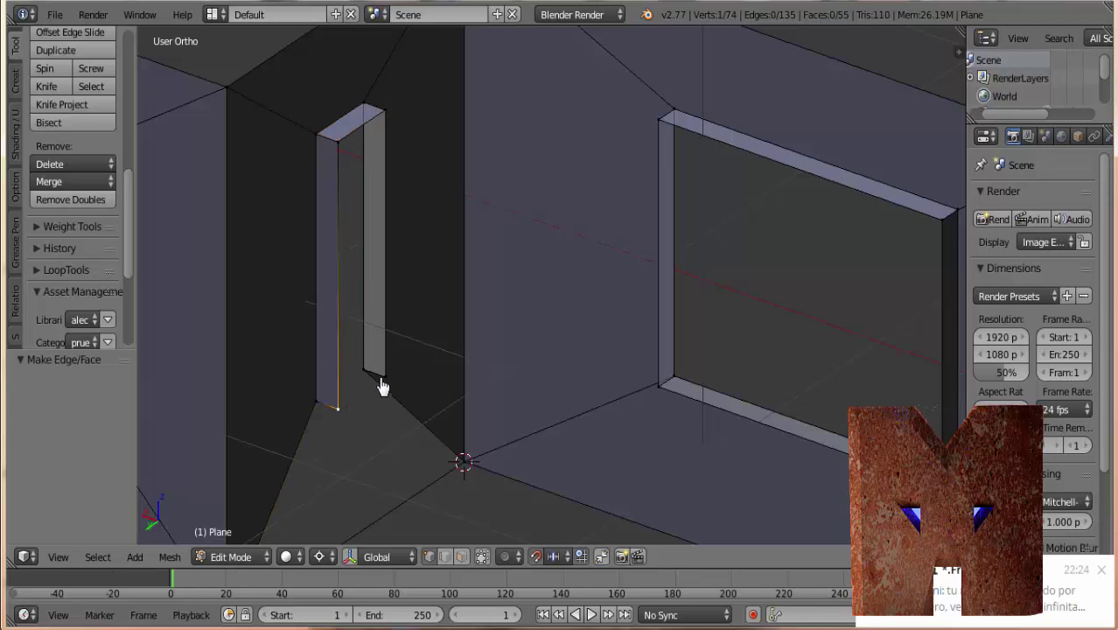
{"action": "right_click", "coordinate": [381, 386], "text": "shift"}
{"action": "right_click", "coordinate": [380, 128], "text": "shift"}
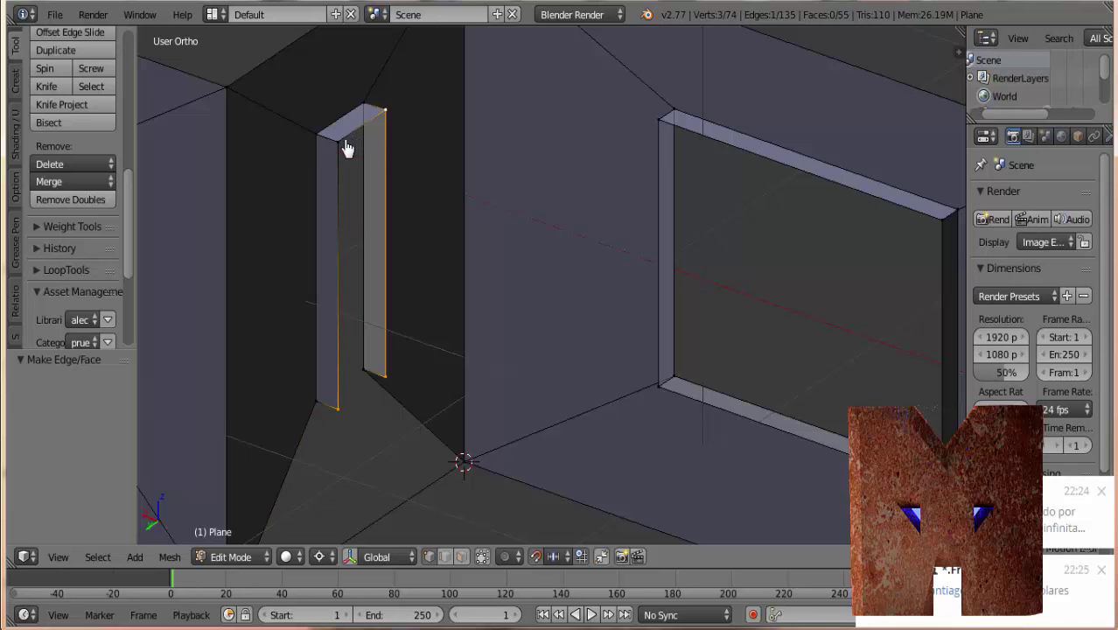
{"action": "right_click", "coordinate": [345, 145], "text": "shift"}
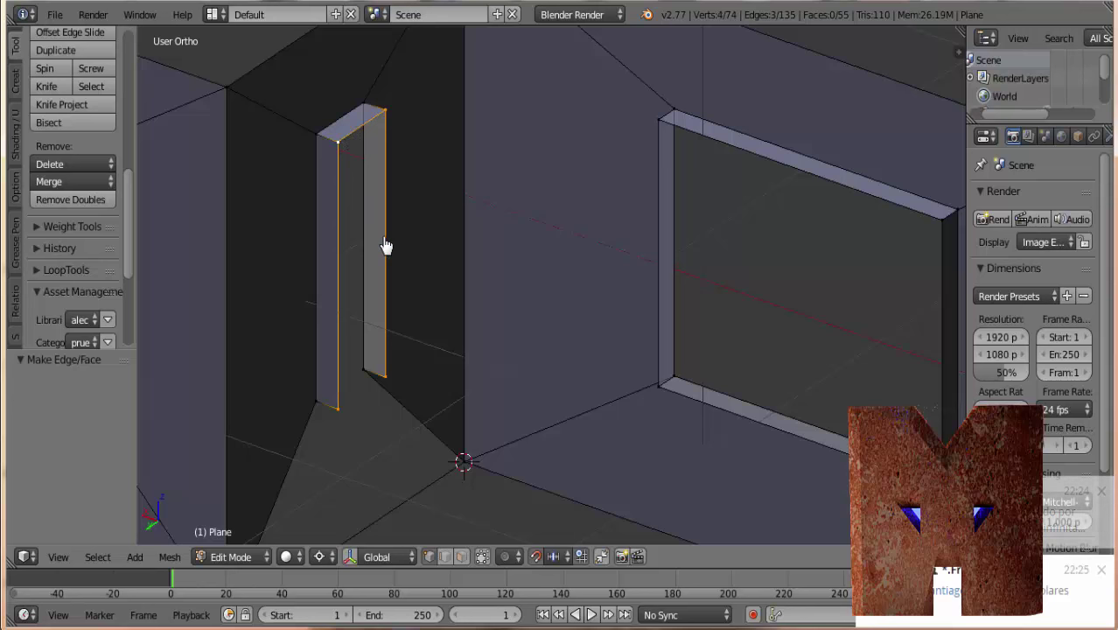
{"action": "right_click", "coordinate": [365, 368], "text": "shift"}
{"action": "right_click", "coordinate": [385, 378], "text": "shift"}
{"action": "right_click", "coordinate": [338, 411], "text": "shift"}
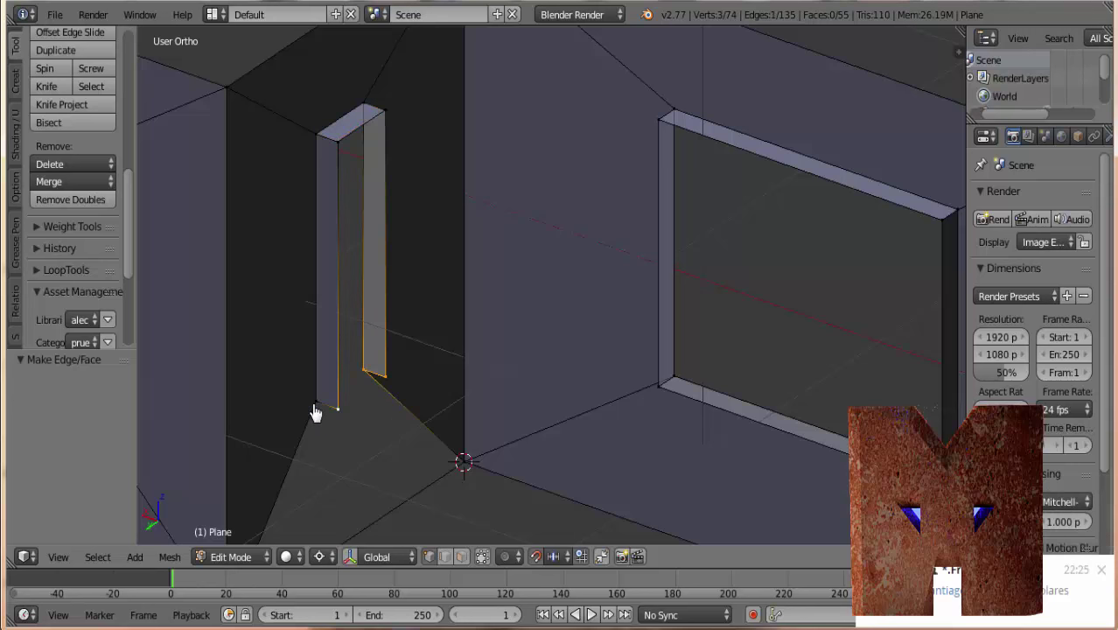
{"action": "right_click", "coordinate": [315, 407], "text": "shift"}
{"action": "middle_click_drag", "start_coordinate": [469, 449], "coordinate": [832, 405]}
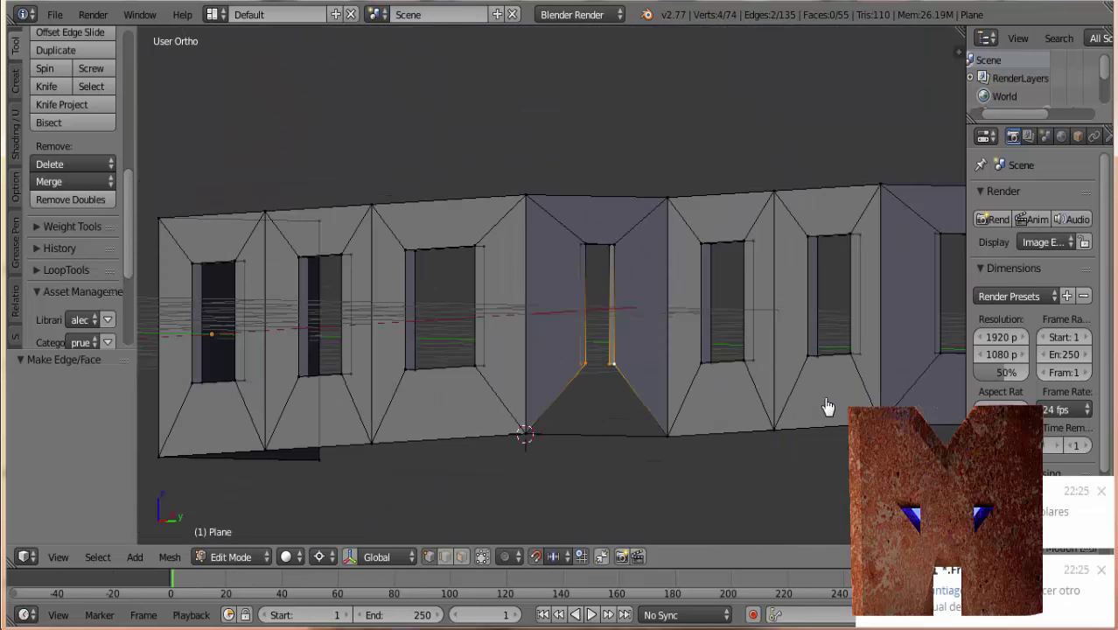
In Right Ortho view, scale the selected door-bottom vertices to 0 along Z, flattening them to the floor
{"action": "key", "text": "KP_3"}
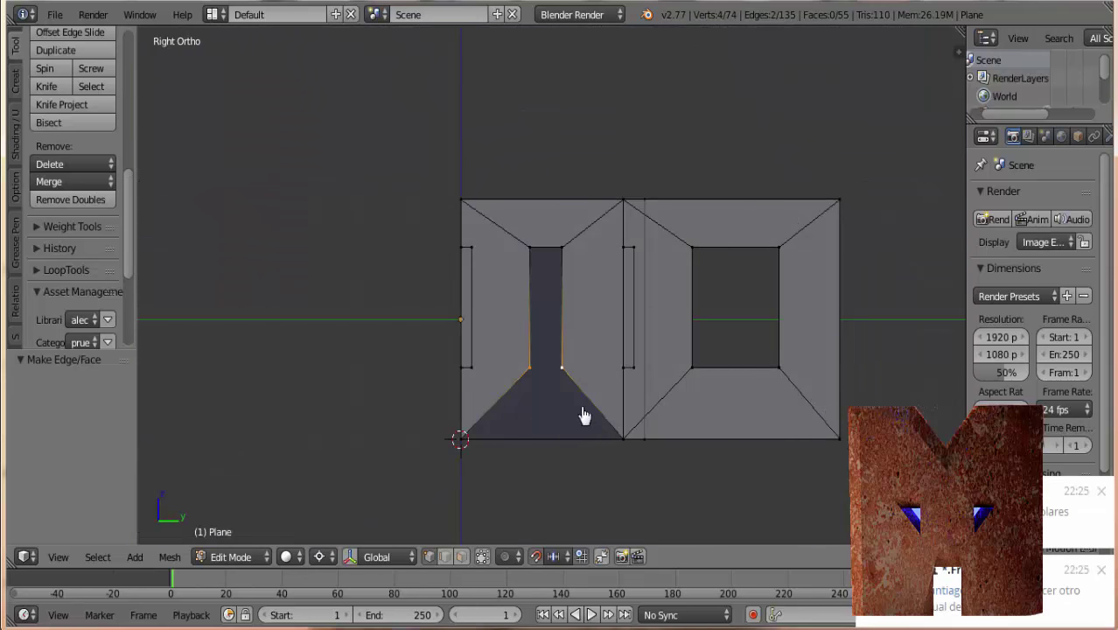
{"action": "type", "text": "sz"}
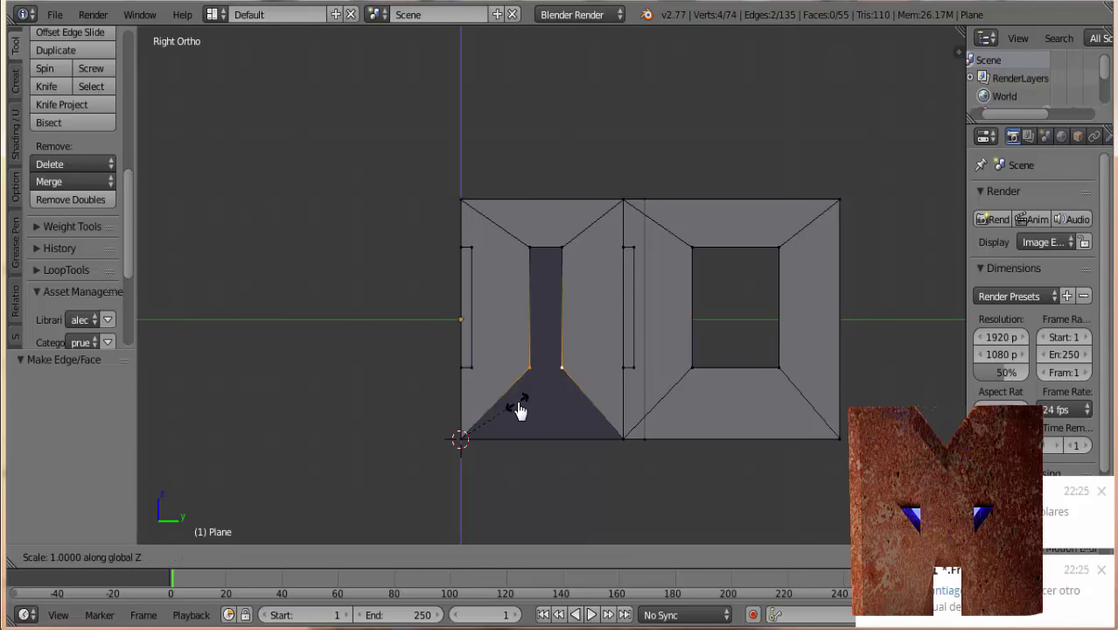
{"action": "type", "text": "0"}
{"action": "key", "text": "Return"}
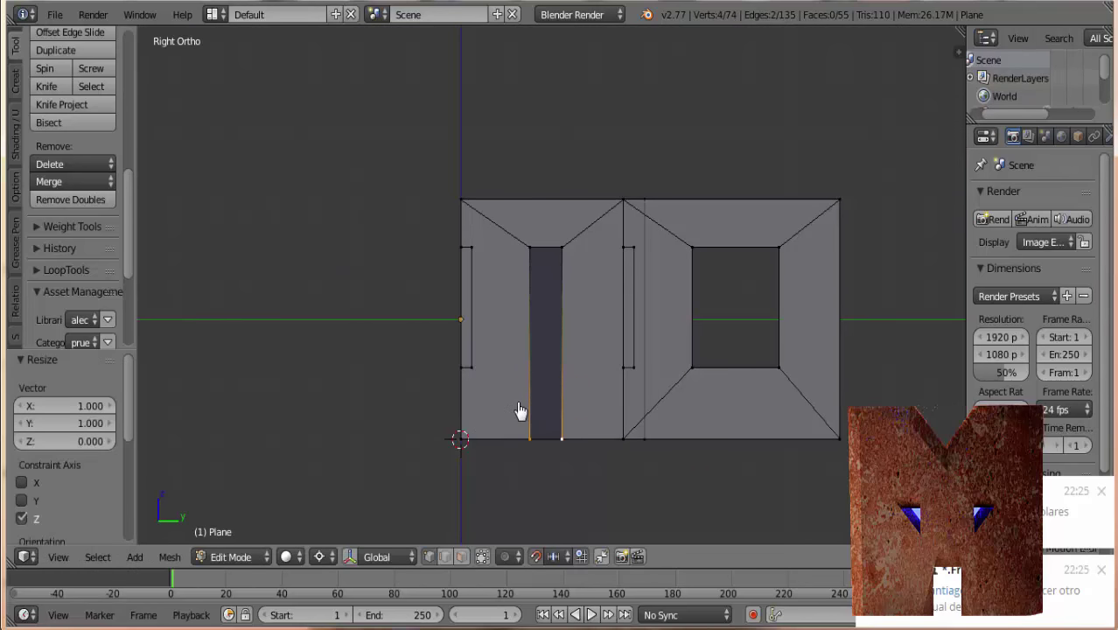
{"action": "mouse_move", "coordinate": [544, 348]}
{"action": "middle_mouse_down"}
{"action": "mouse_move", "coordinate": [641, 401]}
{"action": "mouse_move", "coordinate": [618, 470]}
{"action": "mouse_move", "coordinate": [753, 462]}
{"action": "mouse_move", "coordinate": [838, 439]}
{"action": "mouse_move", "coordinate": [836, 466]}
{"action": "mouse_move", "coordinate": [750, 459]}
{"action": "middle_mouse_up"}
{"action": "scroll", "coordinate": [642, 401], "scroll_direction": "down", "scroll_amount": 4}
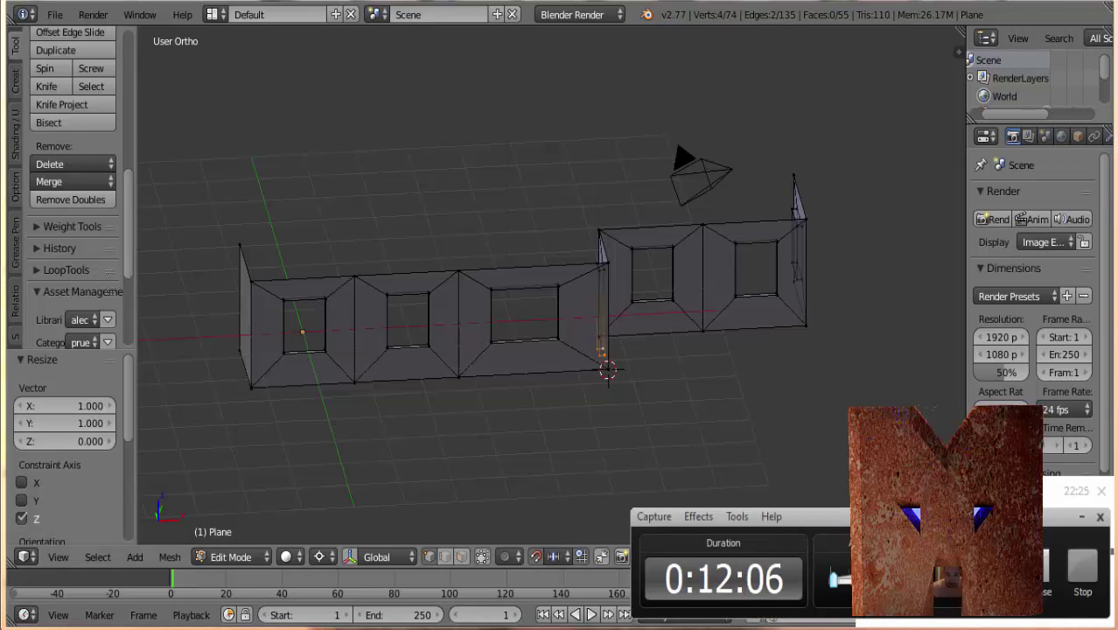
Add the door's top vertices to the selection and turn off Limit Selection to Visible
{"action": "middle_click_drag", "start_coordinate": [665, 262], "coordinate": [644, 187]}
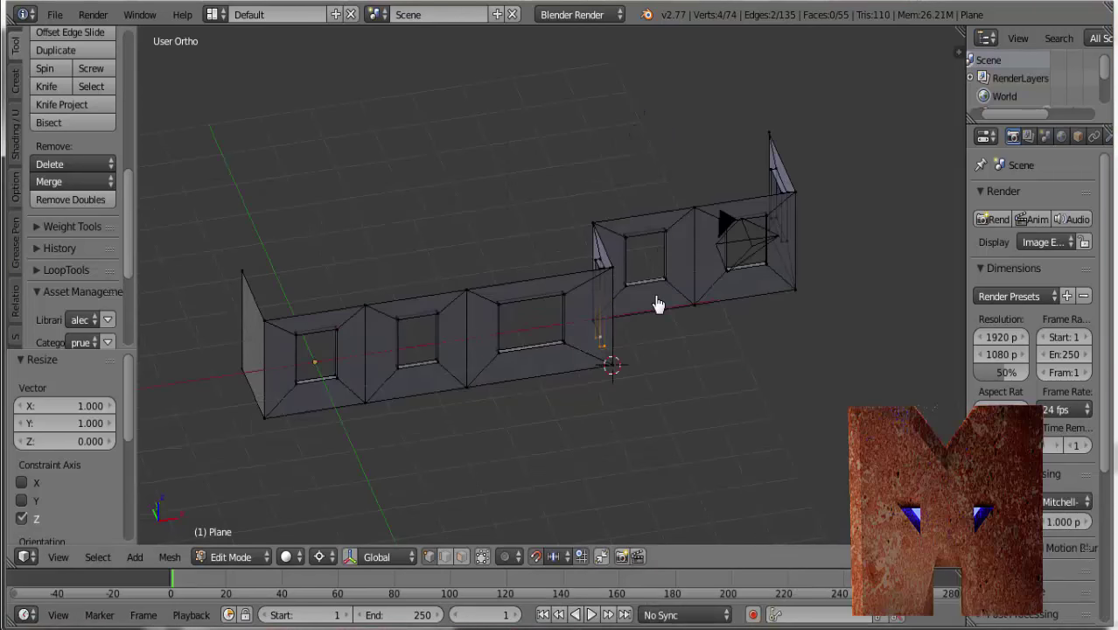
{"action": "mouse_move", "coordinate": [658, 304]}
{"action": "middle_mouse_down"}
{"action": "mouse_move", "coordinate": [642, 342]}
{"action": "mouse_move", "coordinate": [572, 313]}
{"action": "mouse_move", "coordinate": [522, 315]}
{"action": "middle_mouse_up"}
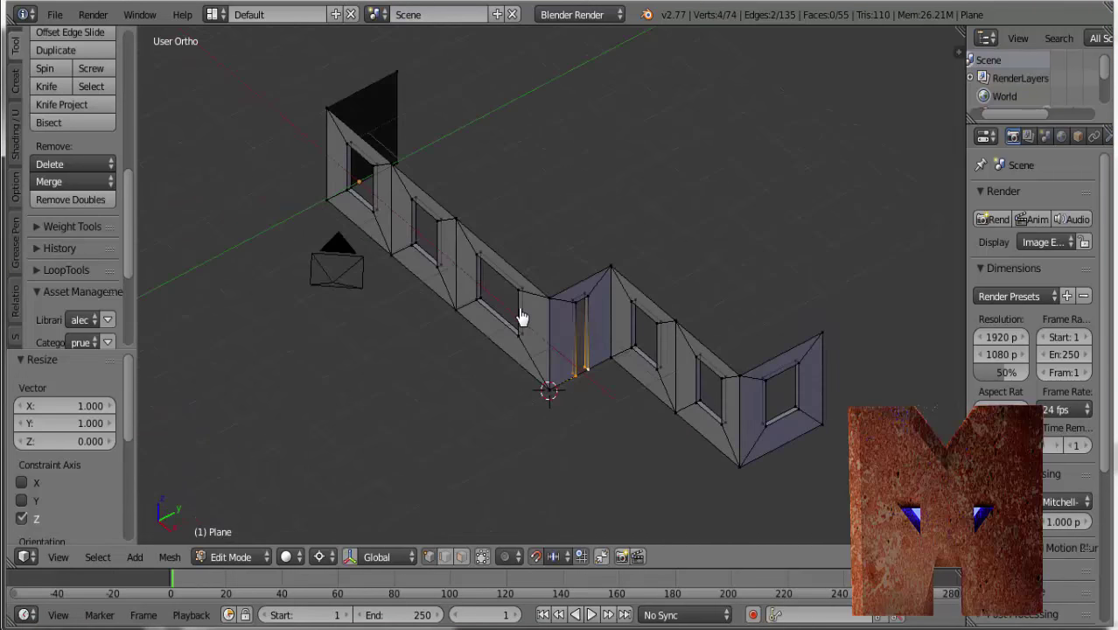
{"action": "right_click", "coordinate": [595, 305], "text": "shift"}
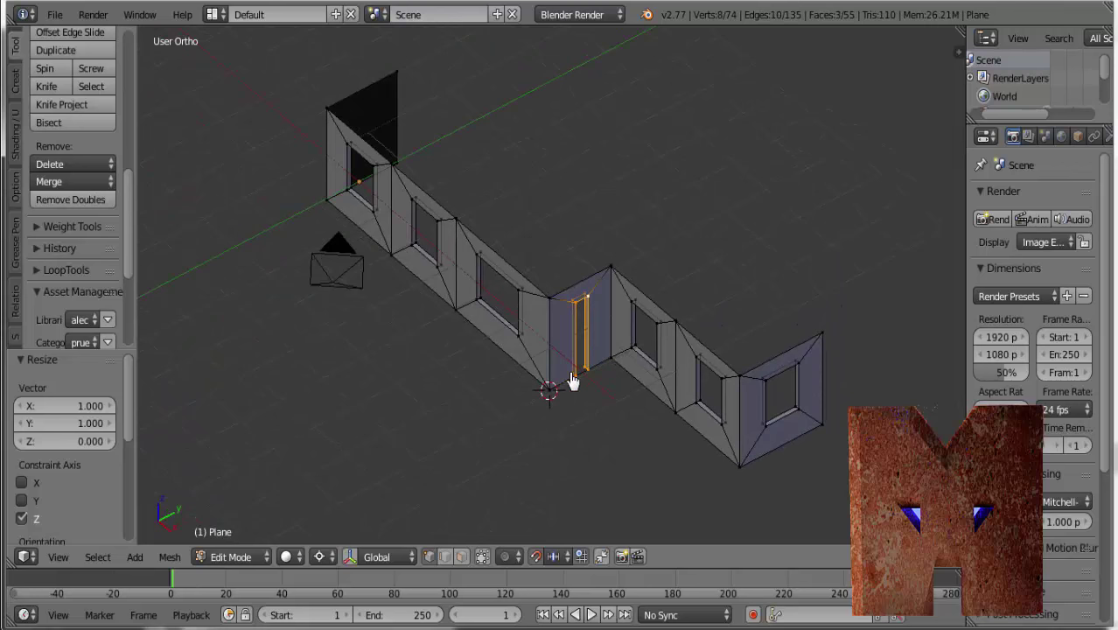
{"action": "left_click", "coordinate": [483, 558]}
{"action": "mouse_move", "coordinate": [565, 385]}
{"action": "middle_mouse_down"}
{"action": "mouse_move", "coordinate": [621, 476]}
{"action": "mouse_move", "coordinate": [779, 451]}
{"action": "mouse_move", "coordinate": [788, 432]}
{"action": "mouse_move", "coordinate": [806, 452]}
{"action": "mouse_move", "coordinate": [940, 350]}
{"action": "mouse_move", "coordinate": [805, 387]}
{"action": "mouse_move", "coordinate": [602, 383]}
{"action": "mouse_move", "coordinate": [525, 370]}
{"action": "middle_mouse_up"}
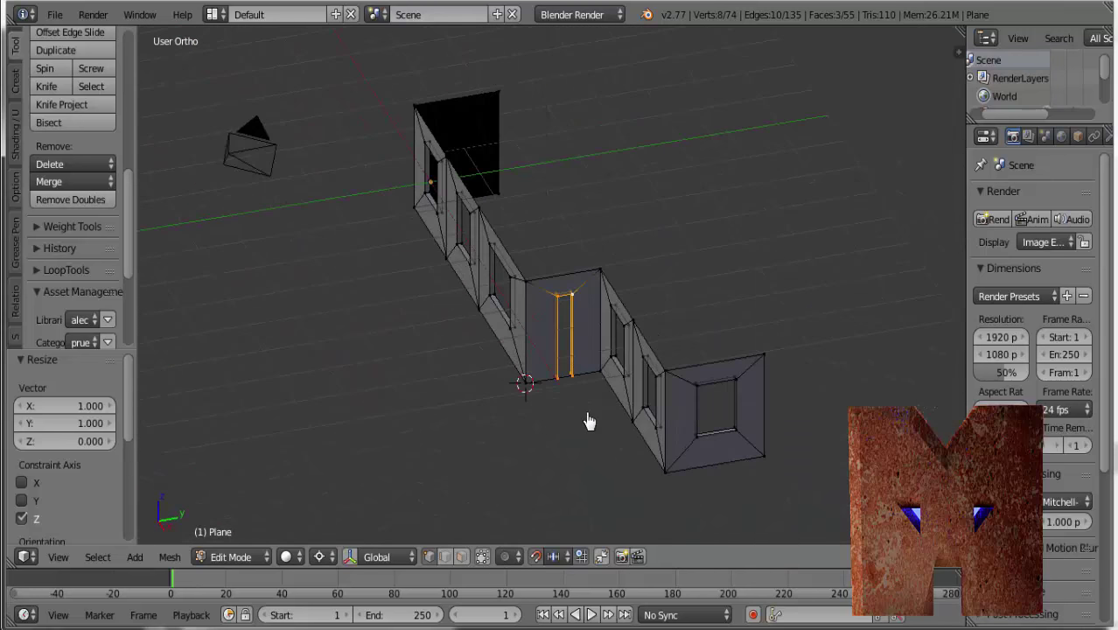
Select the two doorway base vertices and delete the threshold edge between them
{"action": "scroll", "coordinate": [589, 417], "scroll_direction": "up", "scroll_amount": 6}
{"action": "scroll", "coordinate": [626, 184], "scroll_direction": "down", "scroll_amount": 1}
{"action": "scroll", "coordinate": [630, 262], "scroll_direction": "down", "scroll_amount": 3, "text": "shift"}
{"action": "scroll", "coordinate": [647, 289], "scroll_direction": "down", "scroll_amount": 1, "text": "ctrl"}
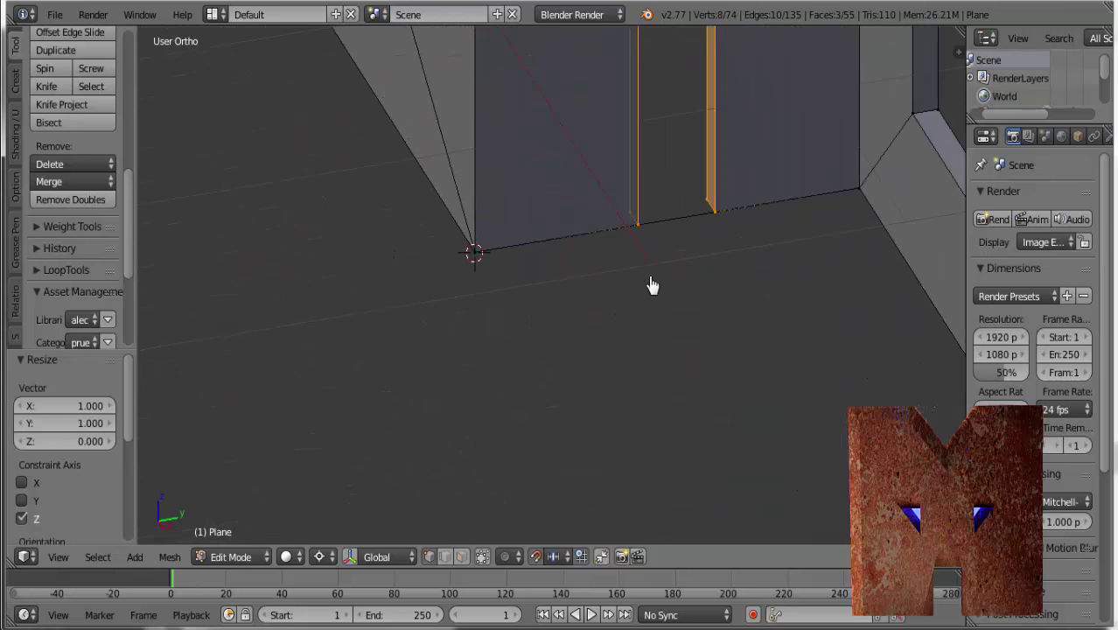
{"action": "right_click", "coordinate": [671, 229]}
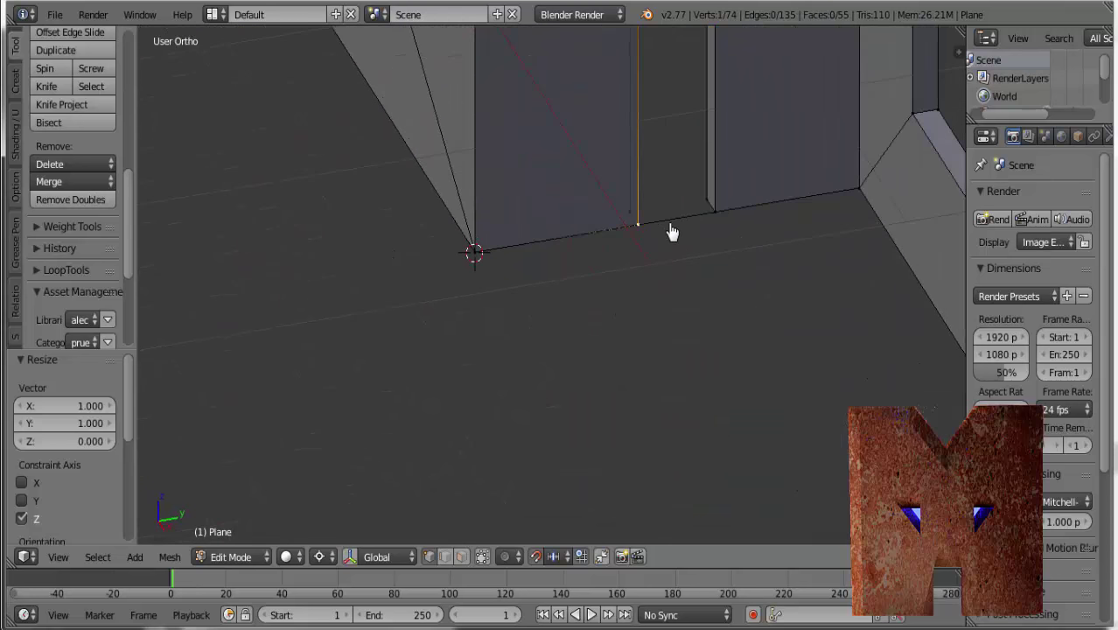
{"action": "right_click", "coordinate": [721, 219], "text": "shift"}
{"action": "key", "text": "x"}
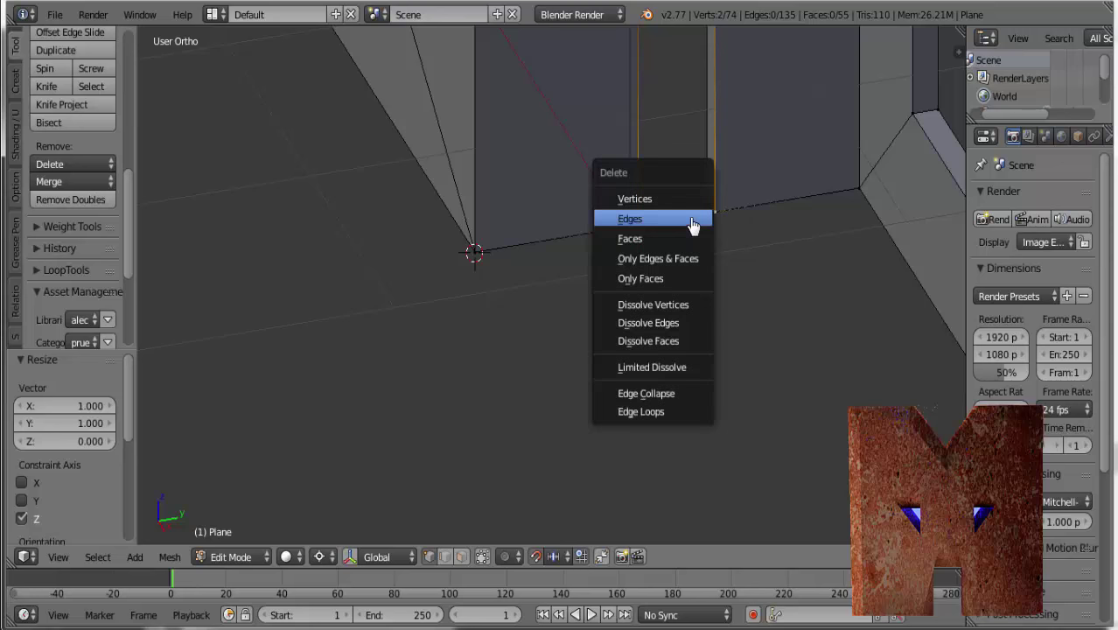
{"action": "left_click", "coordinate": [681, 230]}
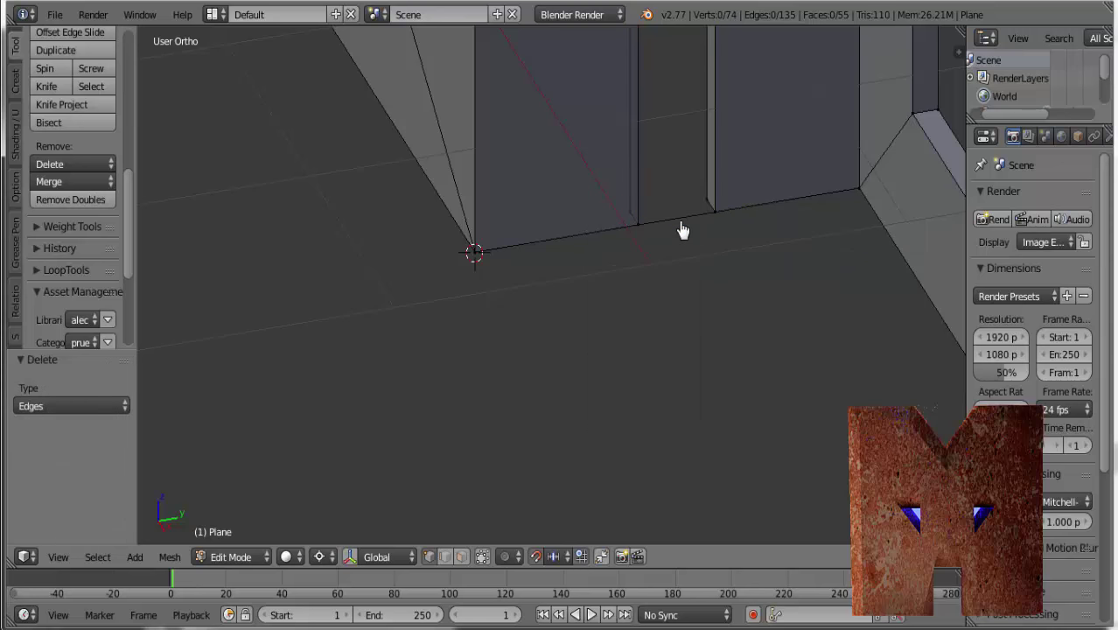
Switch to edge selection mode and select the wall's long bottom edge at the doorway
{"action": "right_click", "coordinate": [681, 228]}
{"action": "right_click", "coordinate": [474, 251]}
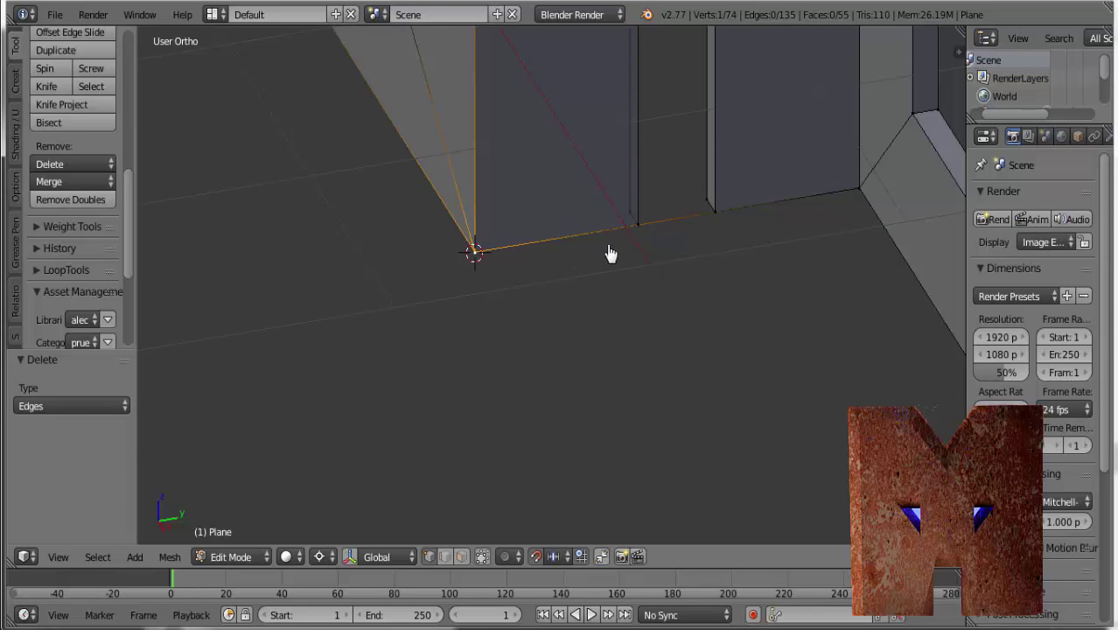
{"action": "right_click", "coordinate": [700, 223]}
{"action": "right_click", "coordinate": [645, 232]}
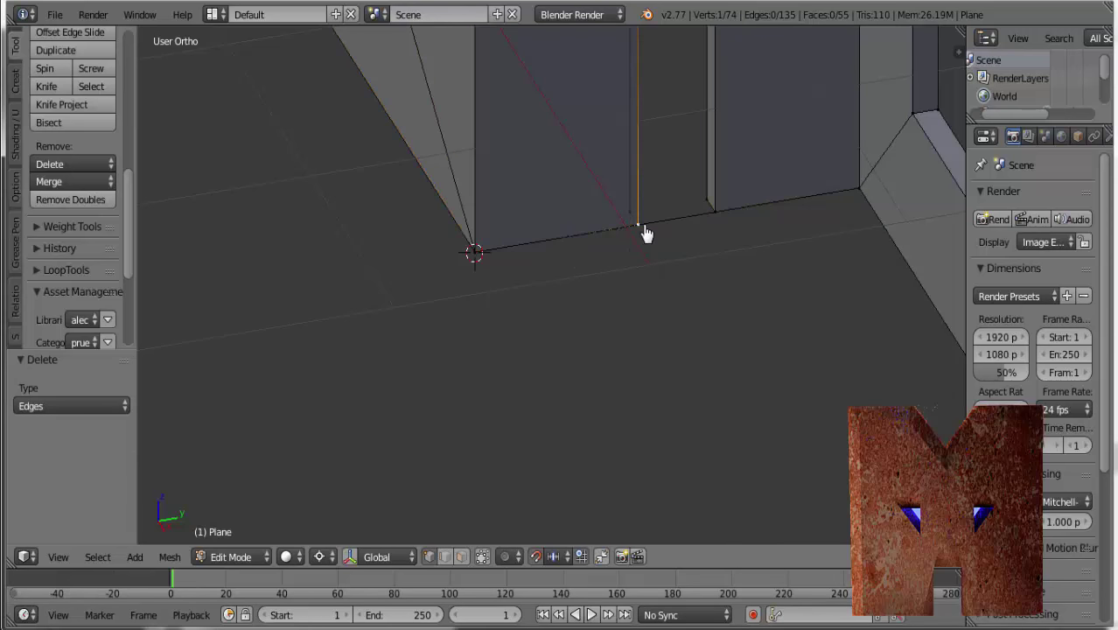
{"action": "right_click", "coordinate": [693, 221]}
{"action": "right_click", "coordinate": [687, 226]}
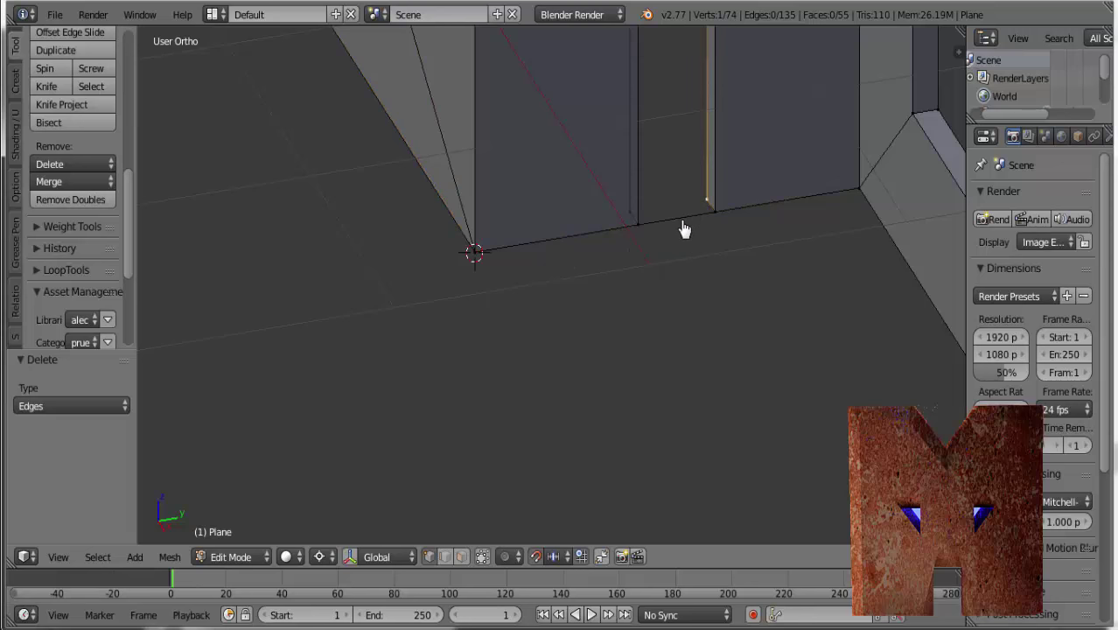
{"action": "key", "text": "ctrl+Tab"}
{"action": "left_click", "coordinate": [681, 237]}
{"action": "right_click", "coordinate": [679, 220]}
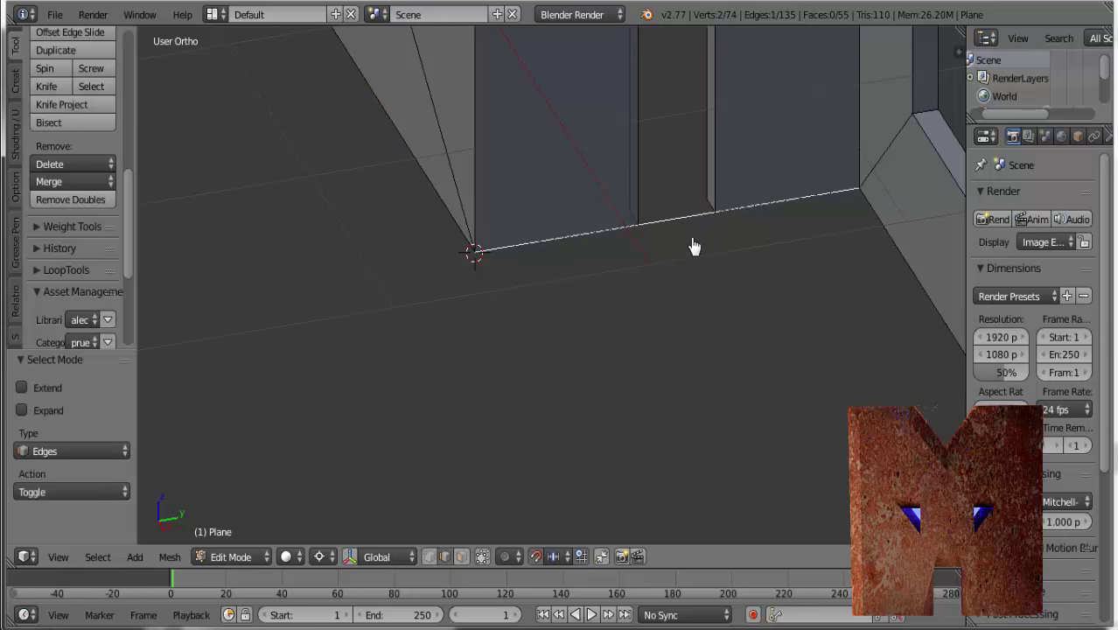
{"action": "middle_click_drag", "start_coordinate": [694, 247], "coordinate": [651, 291]}
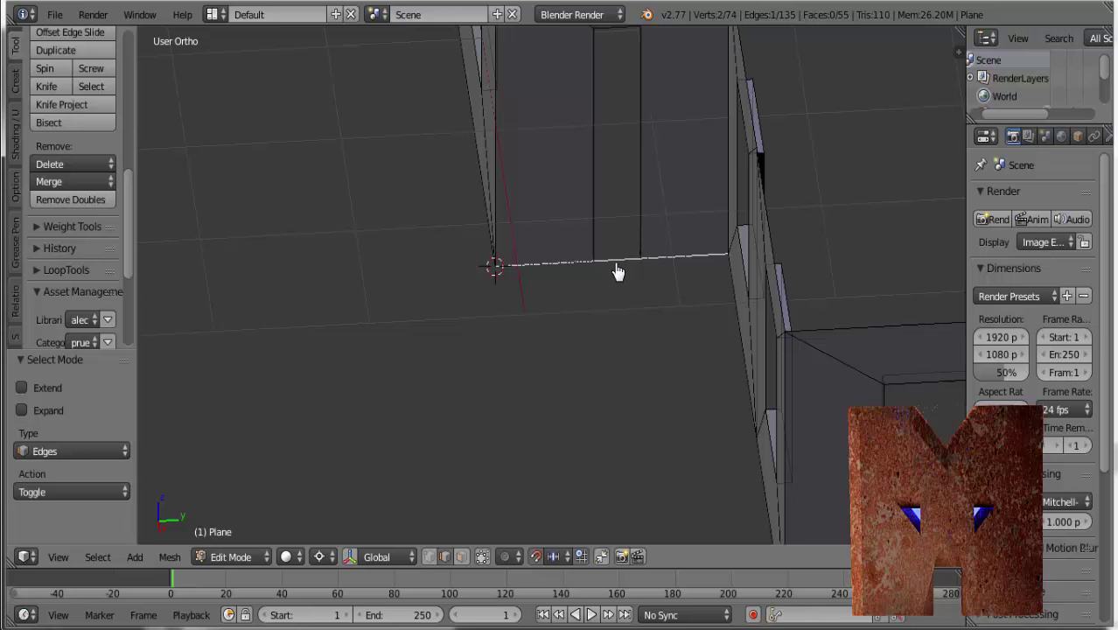
Zoom onto the wall's bottom edge and place the first Knife point at the doorway's left vertex
{"action": "scroll", "coordinate": [617, 272], "scroll_direction": "down", "scroll_amount": 3}
{"action": "scroll", "coordinate": [617, 272], "scroll_direction": "up", "scroll_amount": 1}
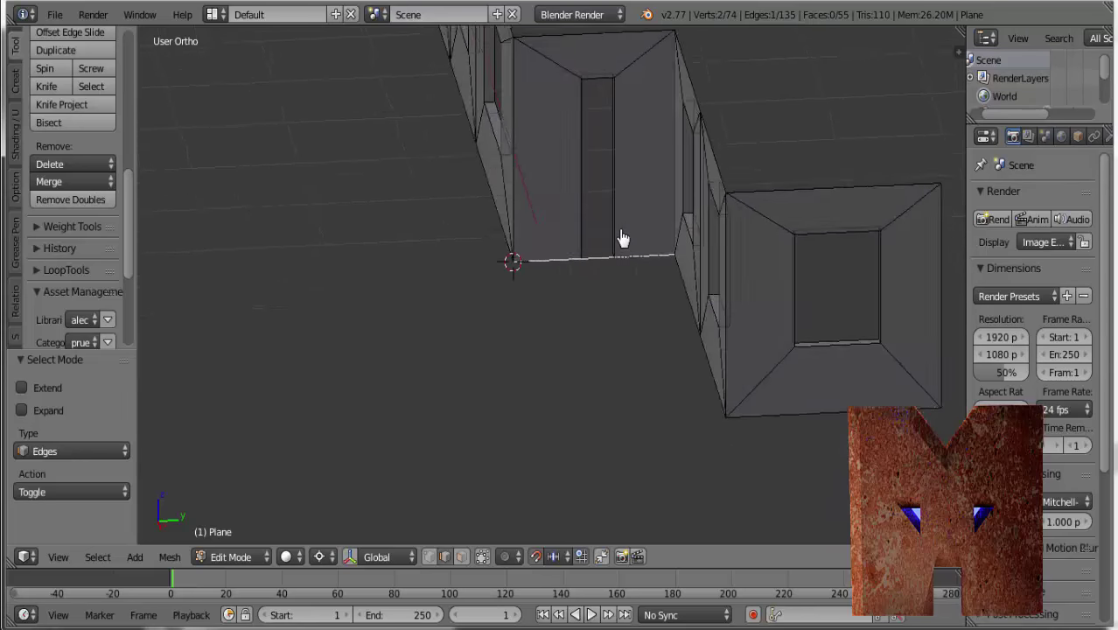
{"action": "scroll", "coordinate": [622, 239], "scroll_direction": "up", "scroll_amount": 1}
{"action": "scroll", "coordinate": [596, 297], "scroll_direction": "up", "scroll_amount": 1}
{"action": "scroll", "coordinate": [596, 296], "scroll_direction": "up", "scroll_amount": 2}
{"action": "middle_click_drag", "start_coordinate": [626, 313], "coordinate": [632, 312]}
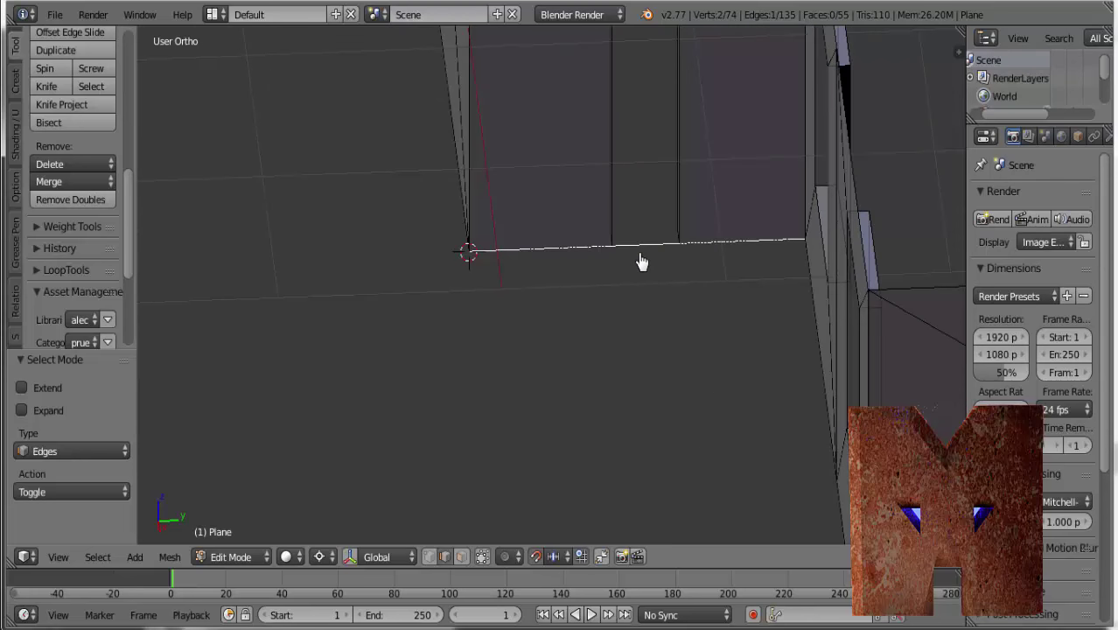
{"action": "middle_click_drag", "start_coordinate": [621, 267], "coordinate": [617, 278]}
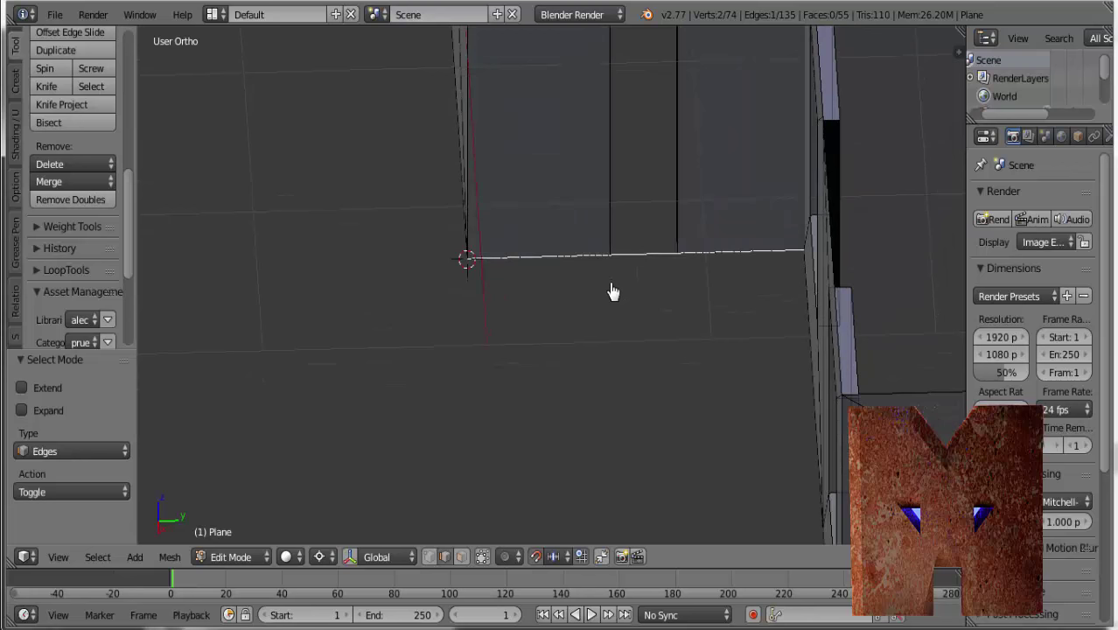
{"action": "key", "text": "k"}
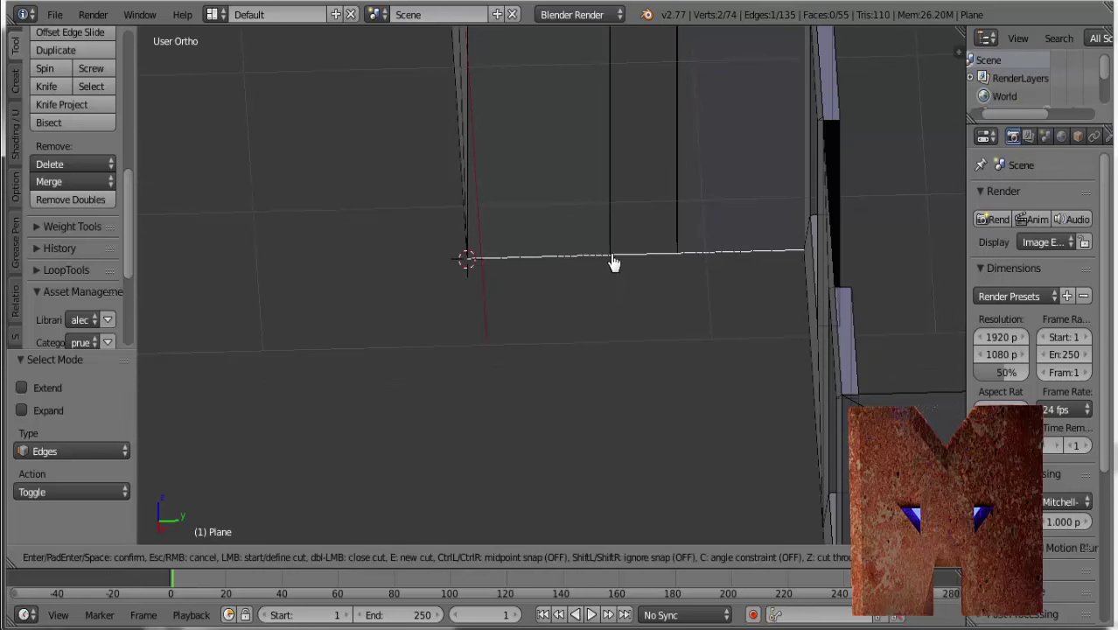
{"action": "scroll", "coordinate": [613, 273], "scroll_direction": "up", "scroll_amount": 2}
{"action": "scroll", "coordinate": [707, 230], "scroll_direction": "up", "scroll_amount": 3}
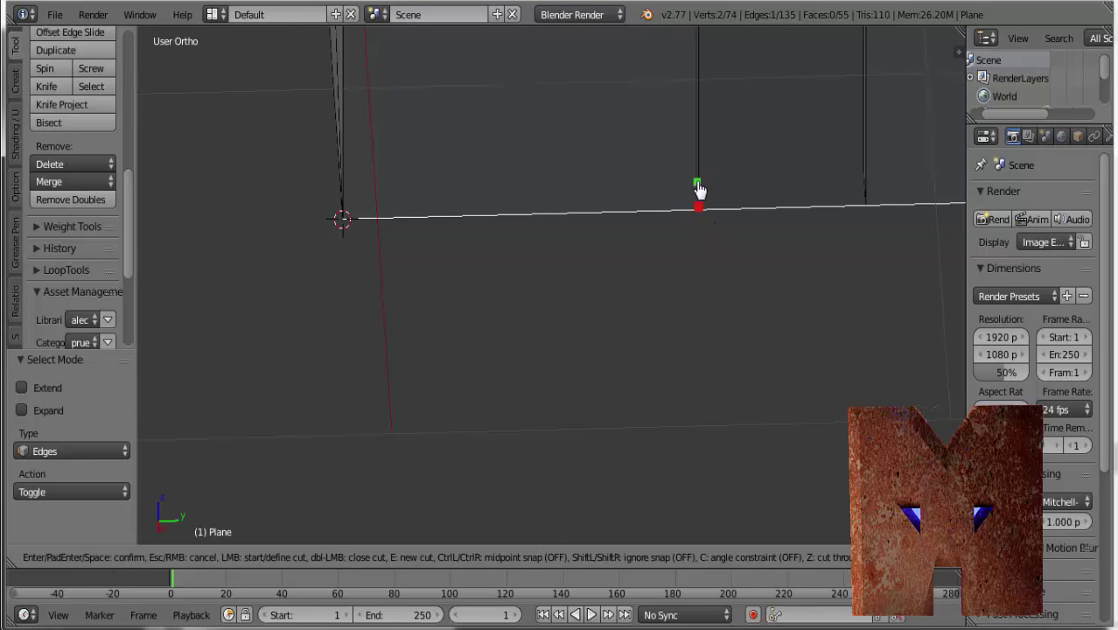
{"action": "left_click", "coordinate": [700, 206]}
Finish the knife cut at the doorway's right side and confirm it
{"action": "left_click", "coordinate": [868, 203]}
{"action": "key", "text": "Return"}
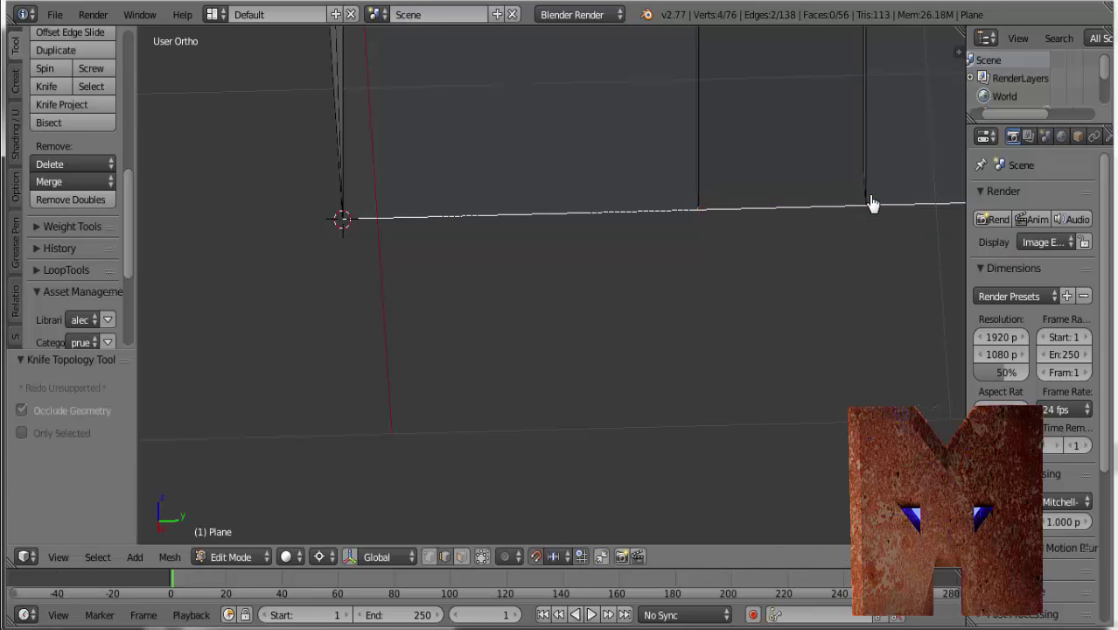
{"action": "key", "text": "Tab"}
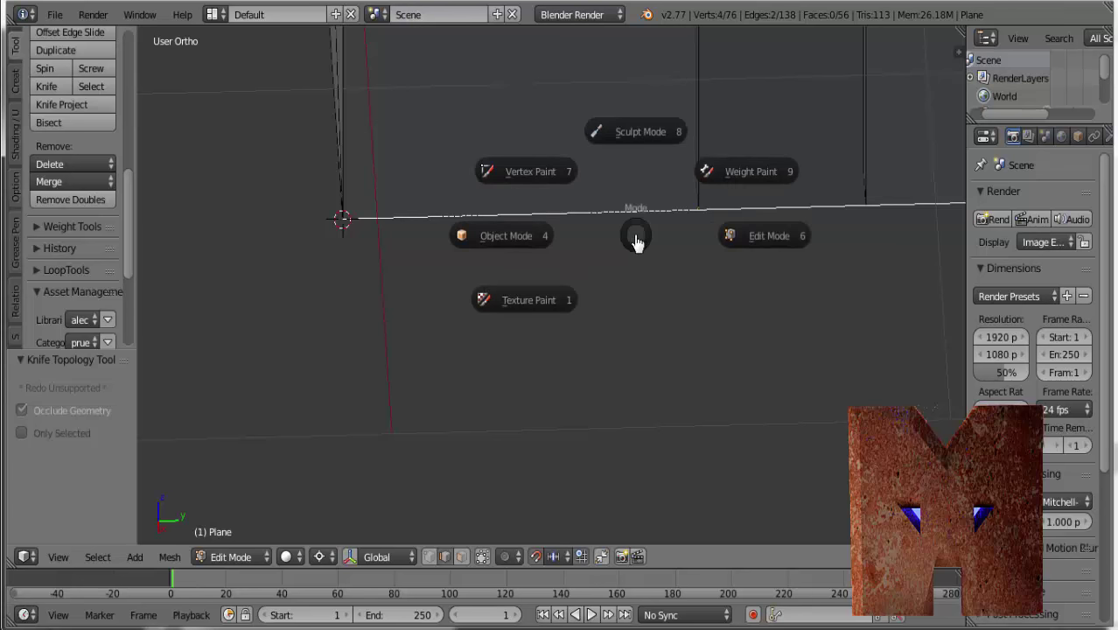
{"action": "left_click", "coordinate": [777, 248]}
In edge select mode, delete the bottom edge running across the door opening
{"action": "key", "text": "1"}
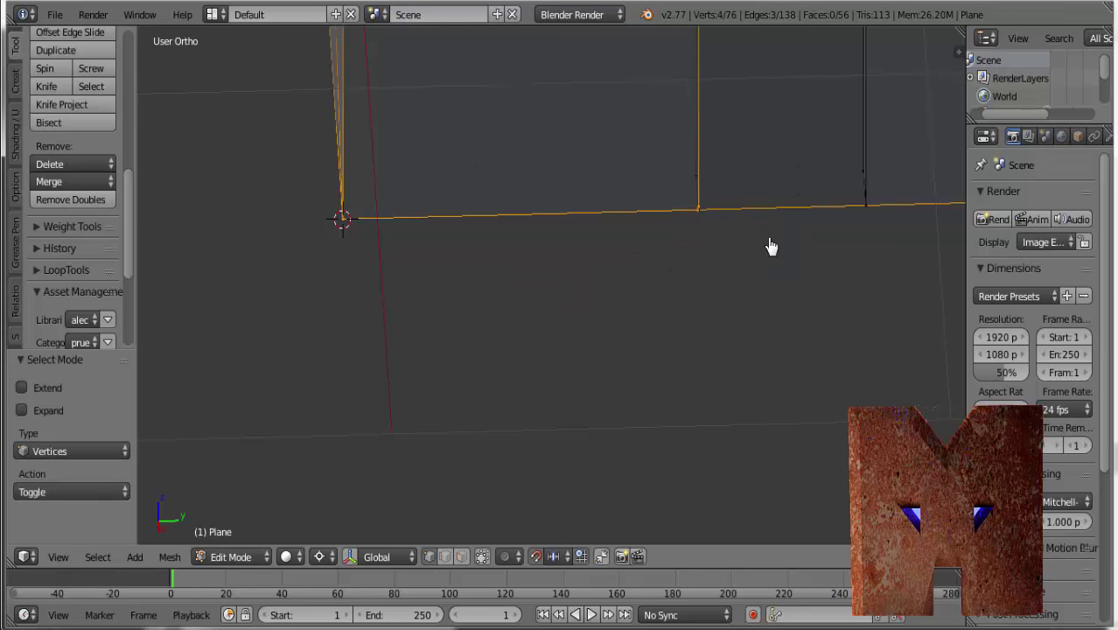
{"action": "right_click", "coordinate": [701, 218]}
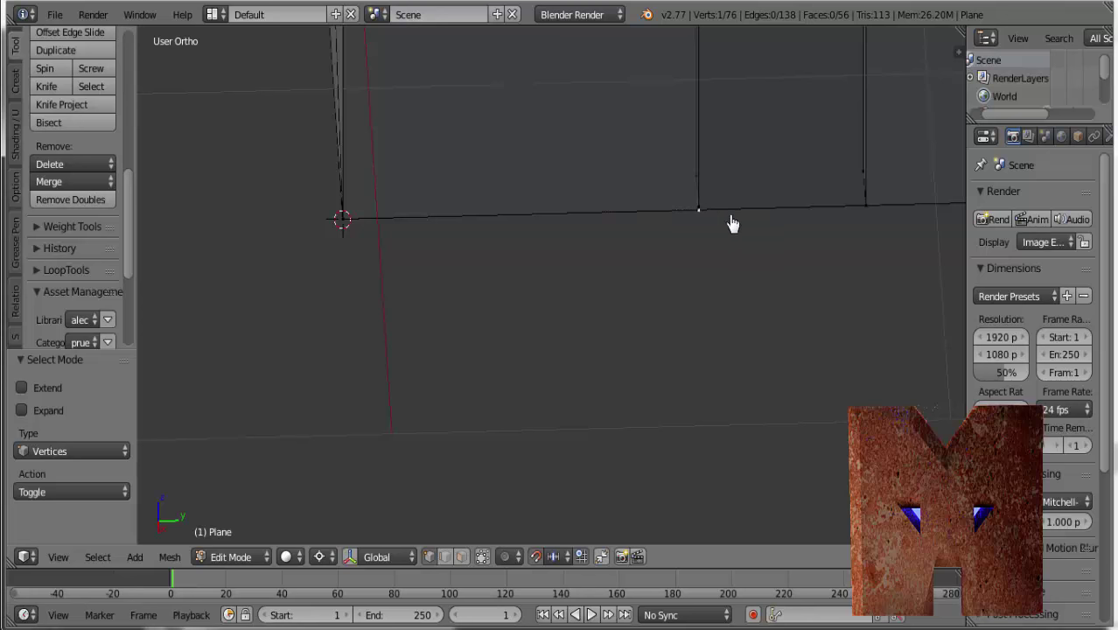
{"action": "middle_click_drag", "start_coordinate": [733, 224], "coordinate": [740, 268]}
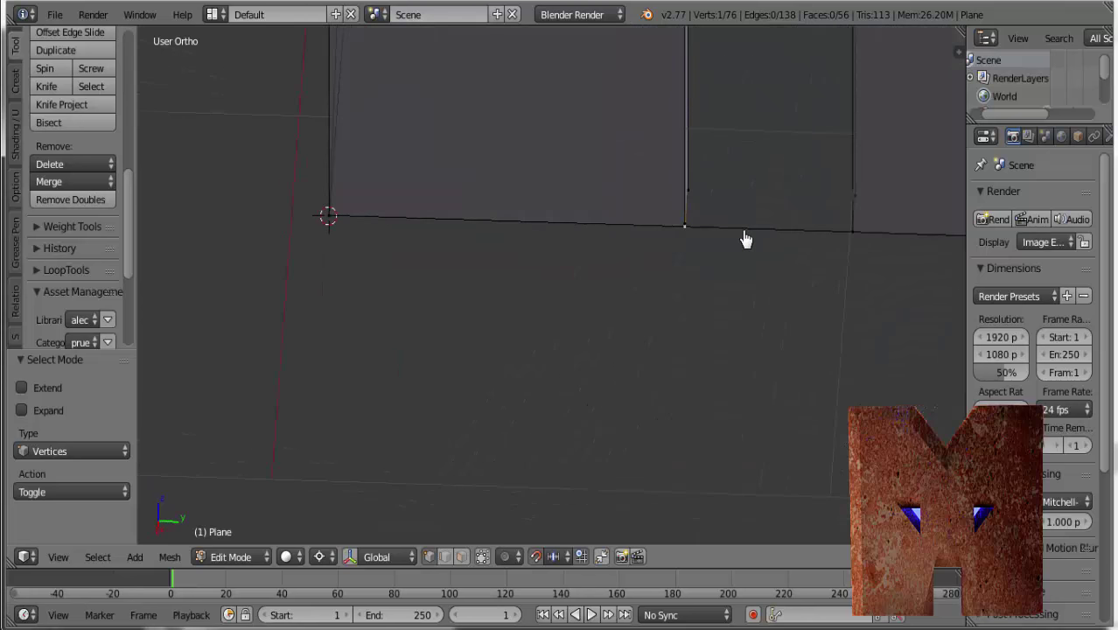
{"action": "key", "text": "ctrl+Tab"}
{"action": "left_click", "coordinate": [745, 247]}
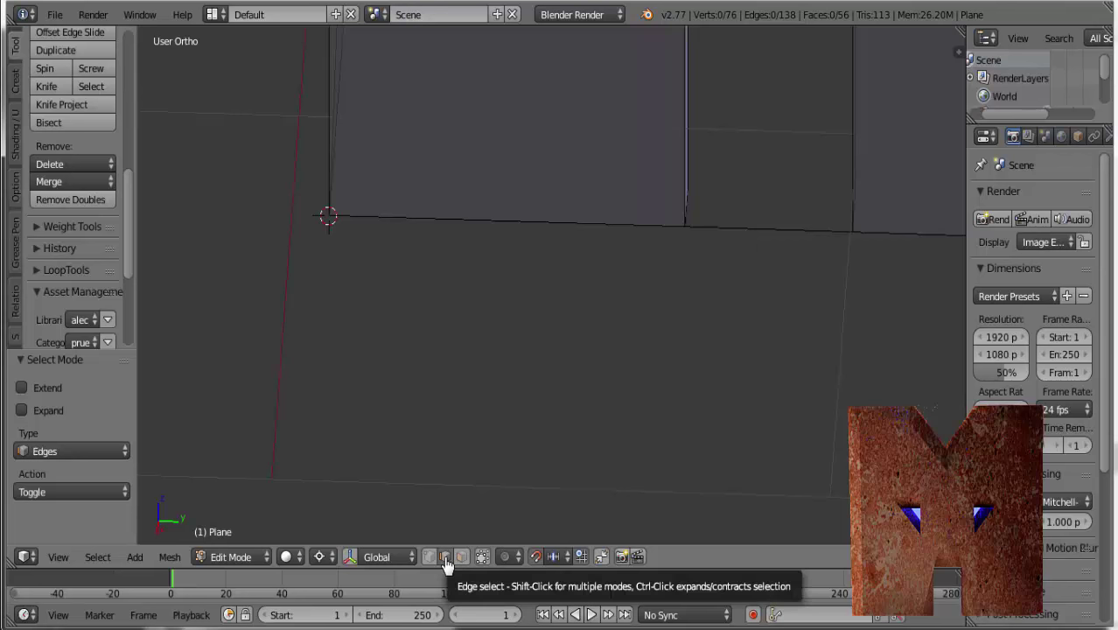
{"action": "right_click", "coordinate": [762, 233]}
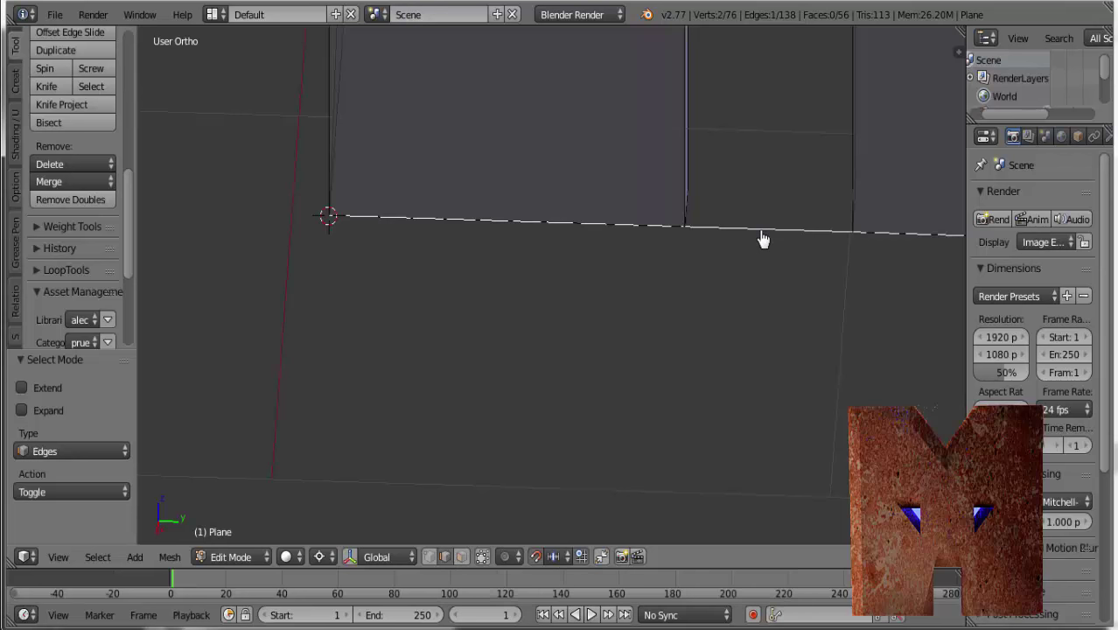
{"action": "key", "text": "x"}
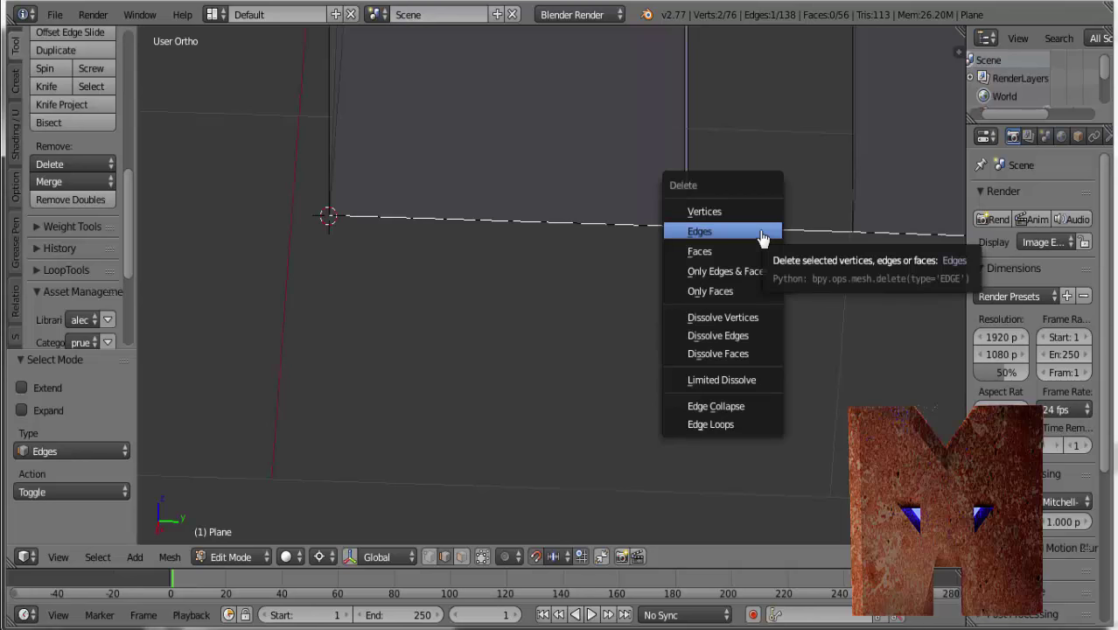
{"action": "left_click", "coordinate": [760, 235]}
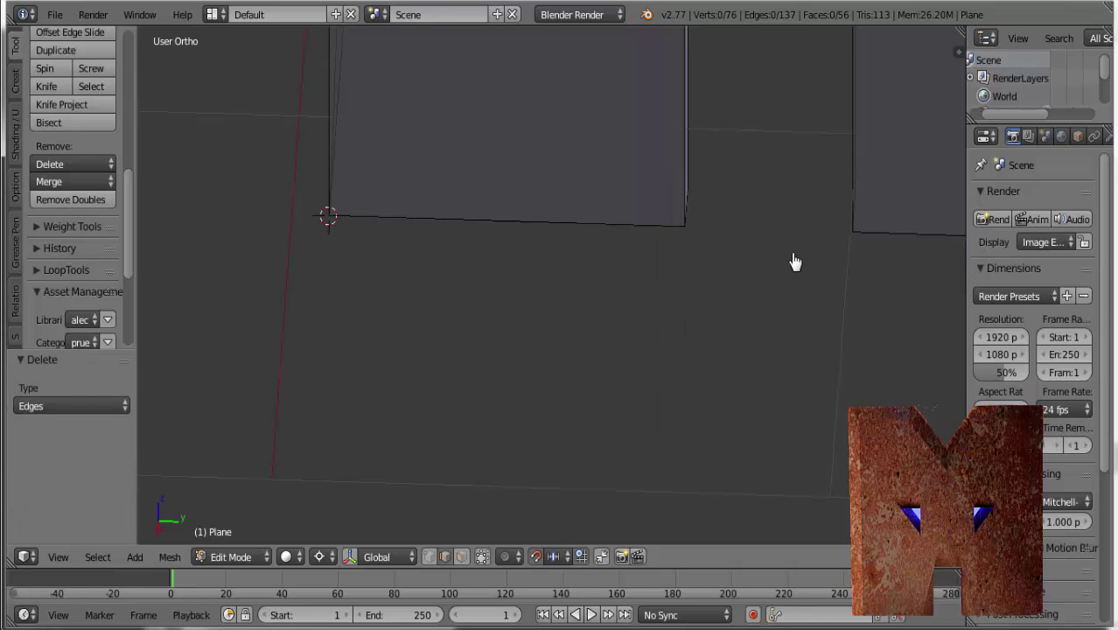
{"action": "mouse_move", "coordinate": [794, 263]}
{"action": "middle_mouse_down"}
{"action": "mouse_move", "coordinate": [673, 274]}
{"action": "mouse_move", "coordinate": [757, 293]}
{"action": "middle_mouse_up"}
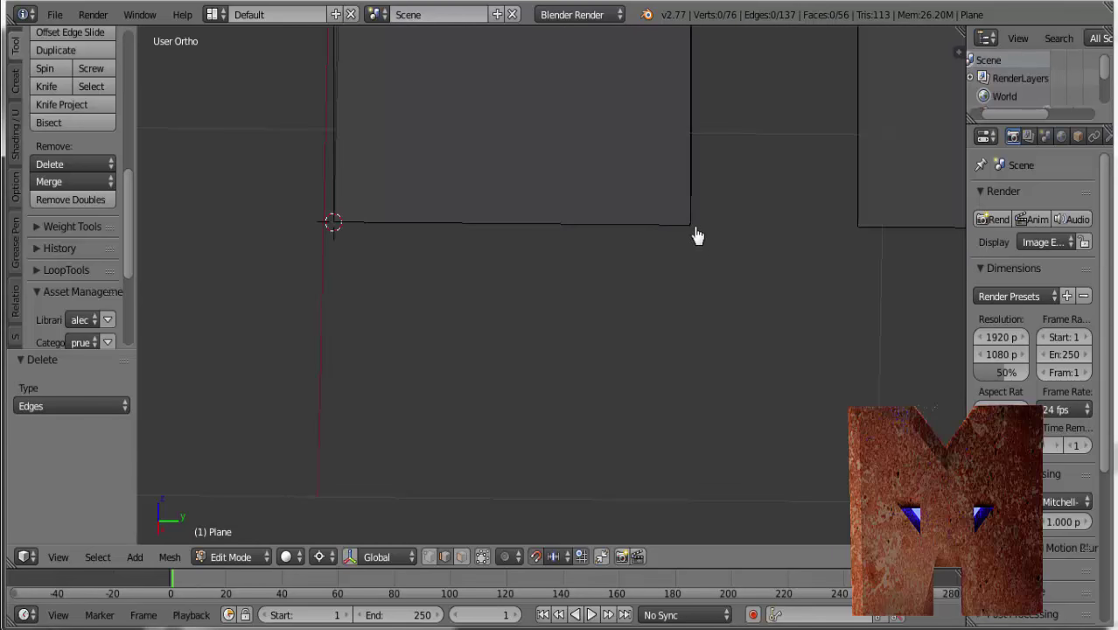
{"action": "mouse_move", "coordinate": [725, 242]}
{"action": "middle_mouse_down"}
{"action": "mouse_move", "coordinate": [636, 269]}
{"action": "mouse_move", "coordinate": [637, 403]}
{"action": "mouse_move", "coordinate": [626, 366]}
{"action": "mouse_move", "coordinate": [755, 333]}
{"action": "mouse_move", "coordinate": [639, 341]}
{"action": "mouse_move", "coordinate": [667, 332]}
{"action": "mouse_move", "coordinate": [653, 331]}
{"action": "middle_mouse_up"}
Circle-select the doorway's side edges in vertex mode
{"action": "key", "text": "c"}
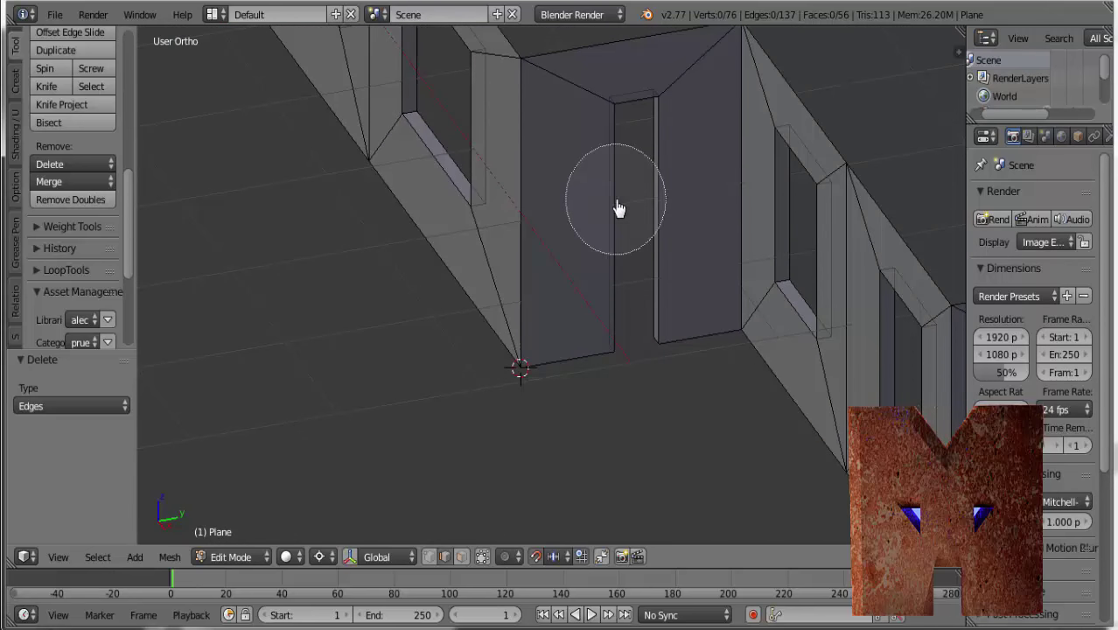
{"action": "left_click_drag", "start_coordinate": [626, 144], "coordinate": [624, 334]}
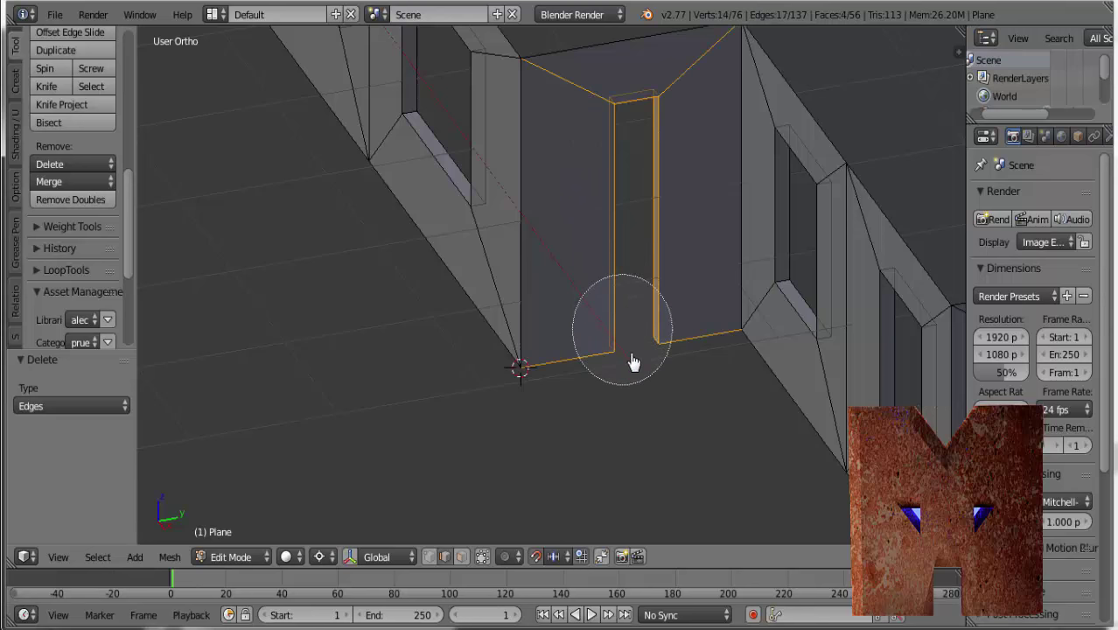
{"action": "right_click", "coordinate": [635, 368]}
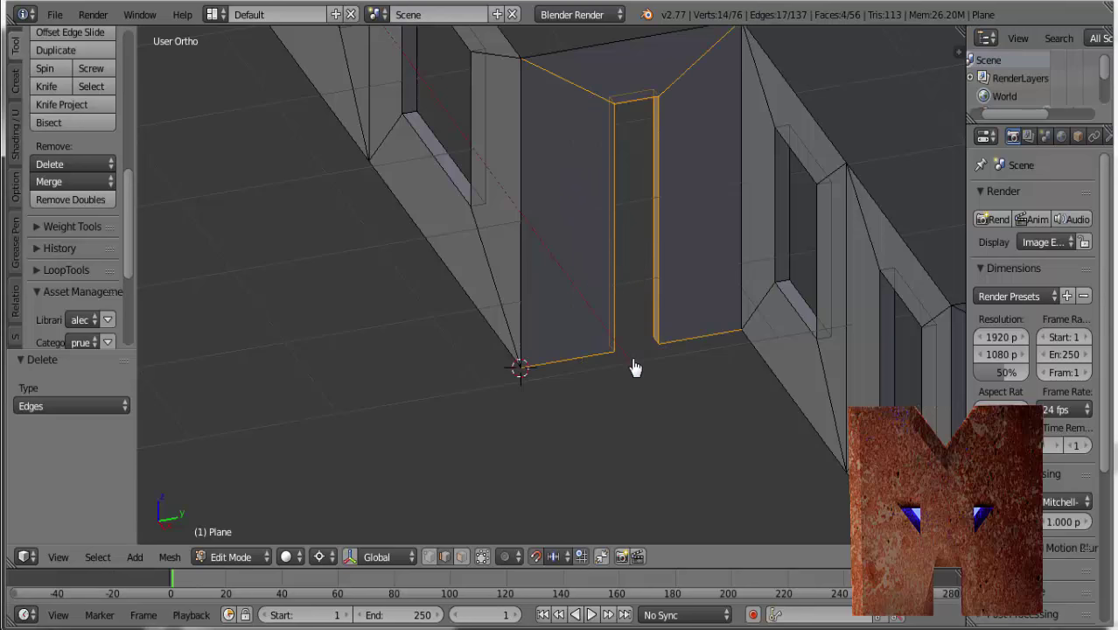
{"action": "left_click", "coordinate": [429, 558]}
{"action": "key", "text": "a"}
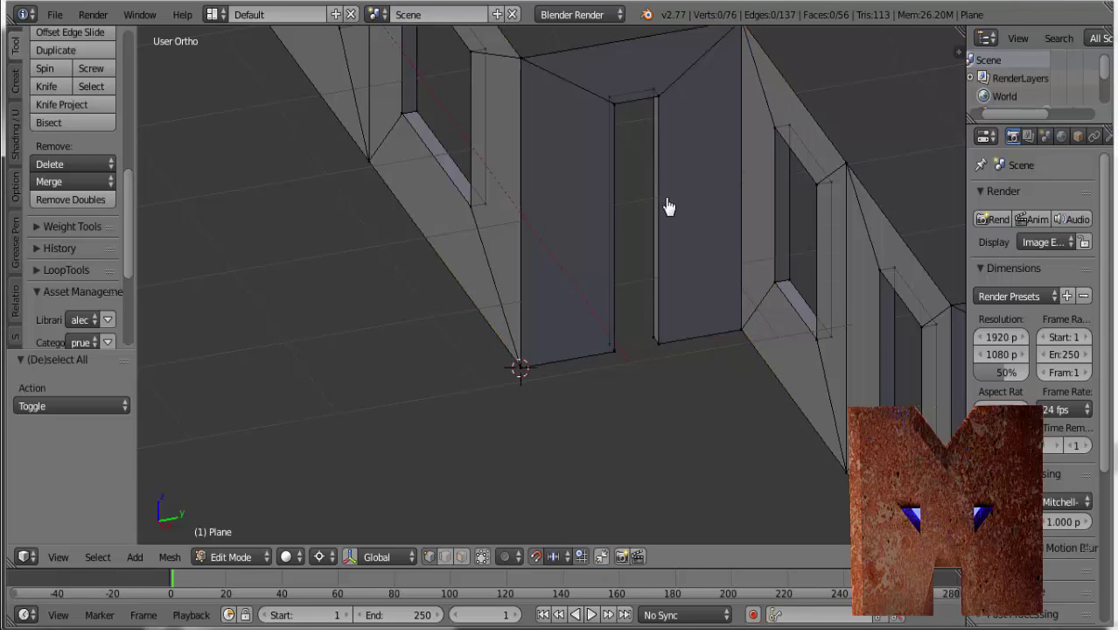
{"action": "key", "text": "c"}
{"action": "left_click_drag", "start_coordinate": [639, 137], "coordinate": [644, 357]}
{"action": "right_click", "coordinate": [671, 464]}
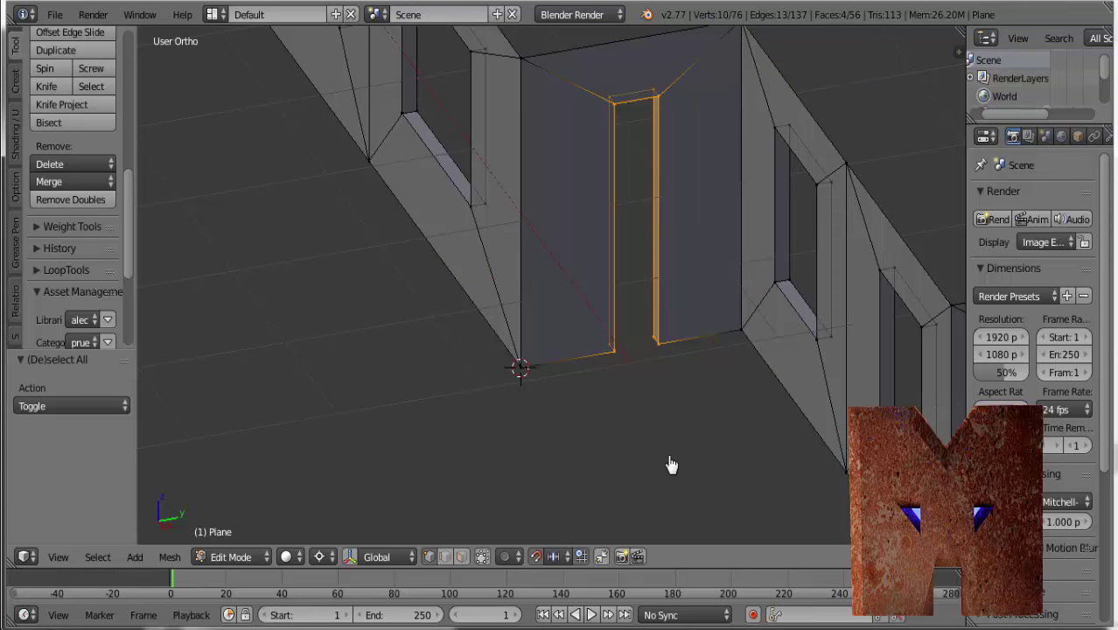
Set the pivot to Bounding Box Center and scale the doorway by 2 along Y
{"action": "type", "text": "sy"}
{"action": "type", "text": "2"}
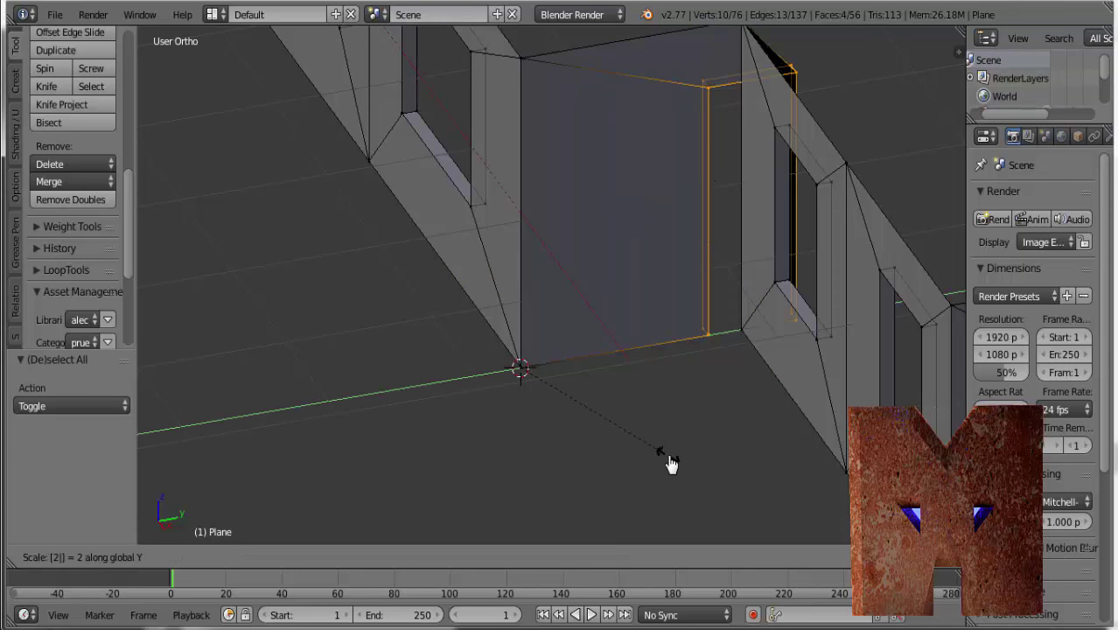
{"action": "right_click", "coordinate": [671, 465]}
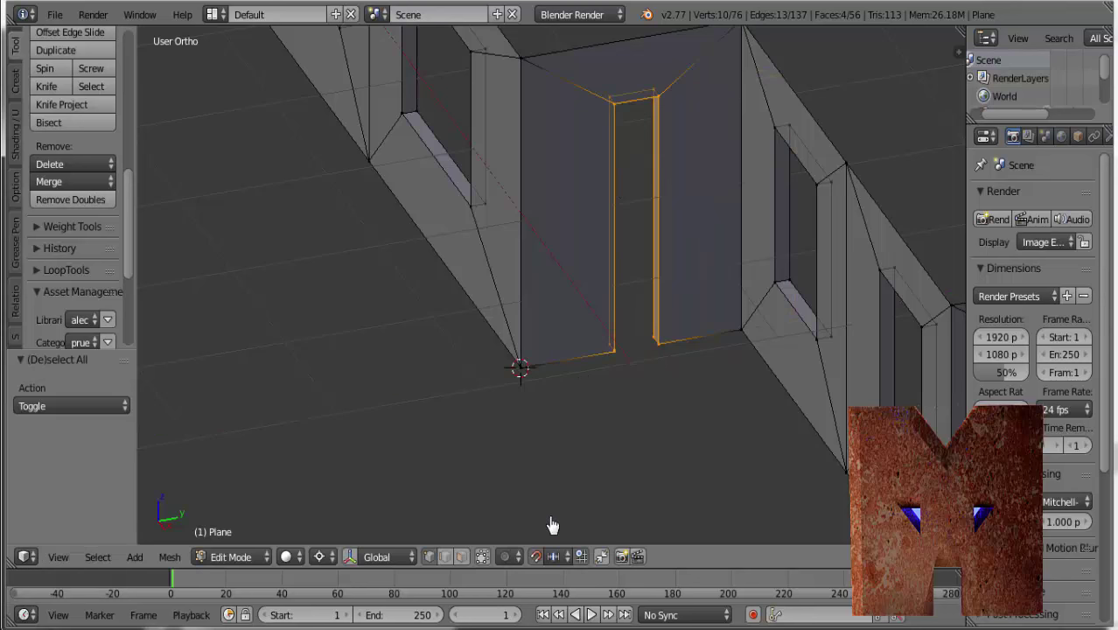
{"action": "left_click", "coordinate": [333, 561]}
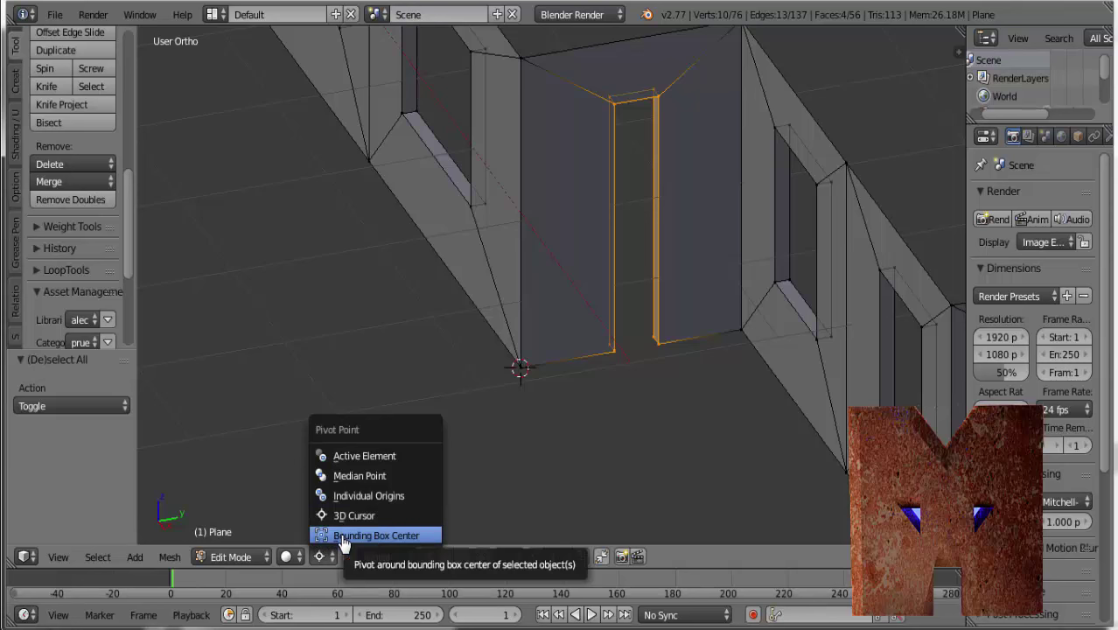
{"action": "left_click", "coordinate": [343, 537]}
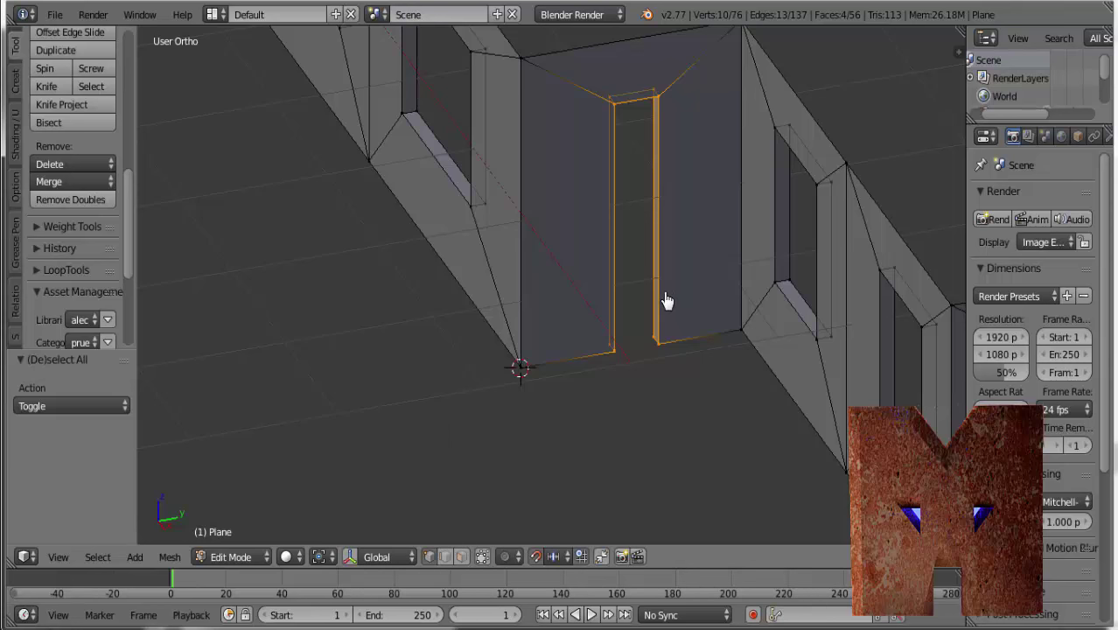
{"action": "type", "text": "sy2"}
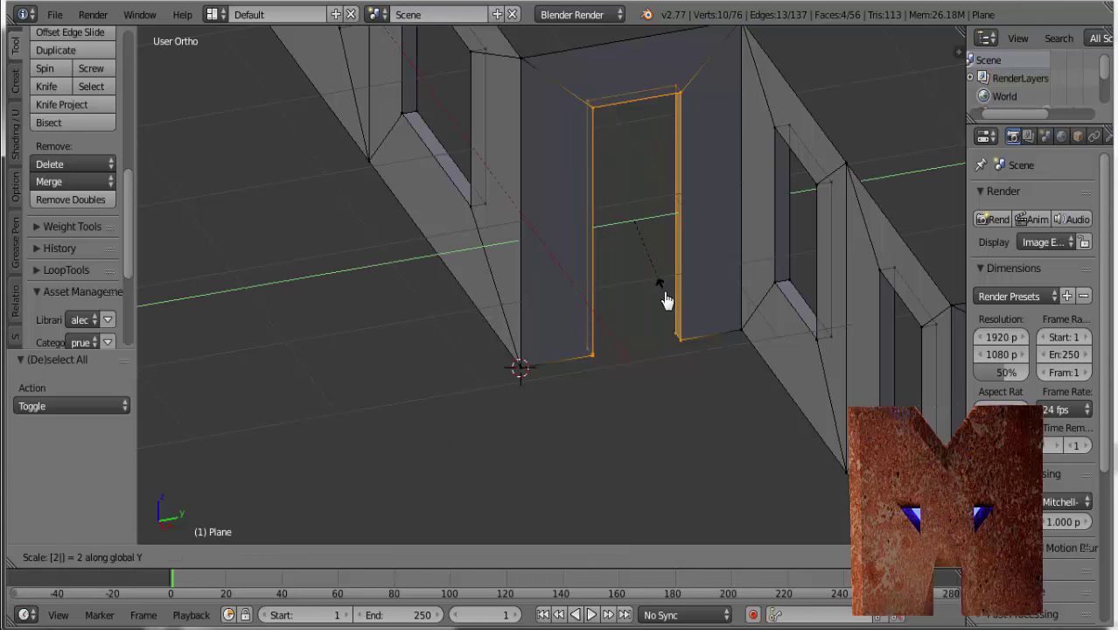
{"action": "key", "text": "Return"}
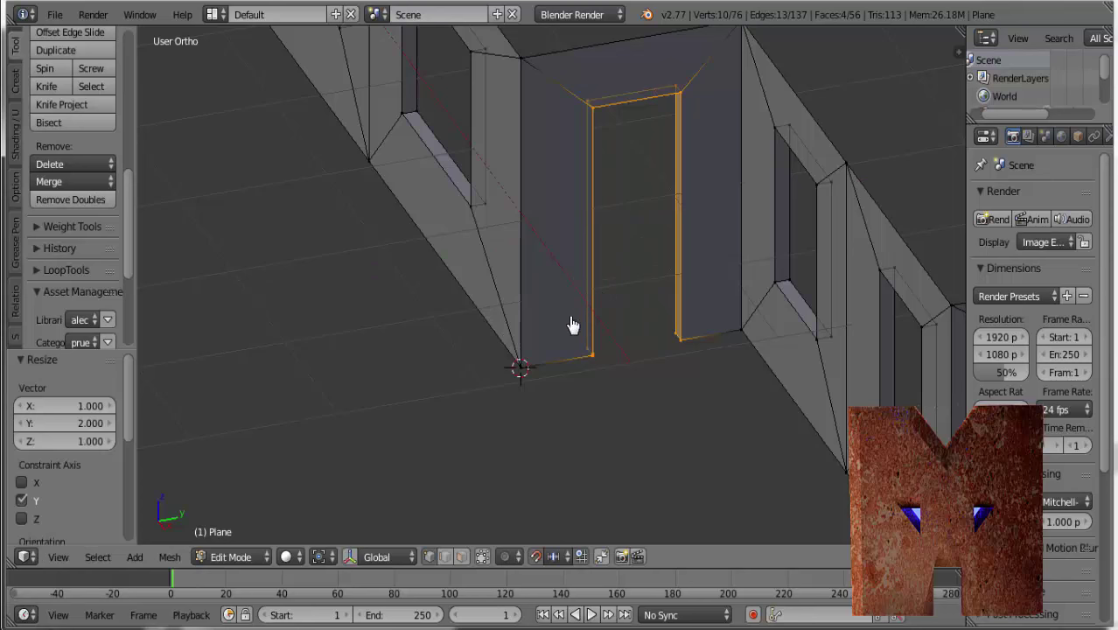
{"action": "mouse_move", "coordinate": [624, 300]}
{"action": "middle_mouse_down"}
{"action": "mouse_move", "coordinate": [381, 284]}
{"action": "mouse_move", "coordinate": [512, 269]}
{"action": "mouse_move", "coordinate": [449, 350]}
{"action": "mouse_move", "coordinate": [423, 305]}
{"action": "middle_mouse_up"}
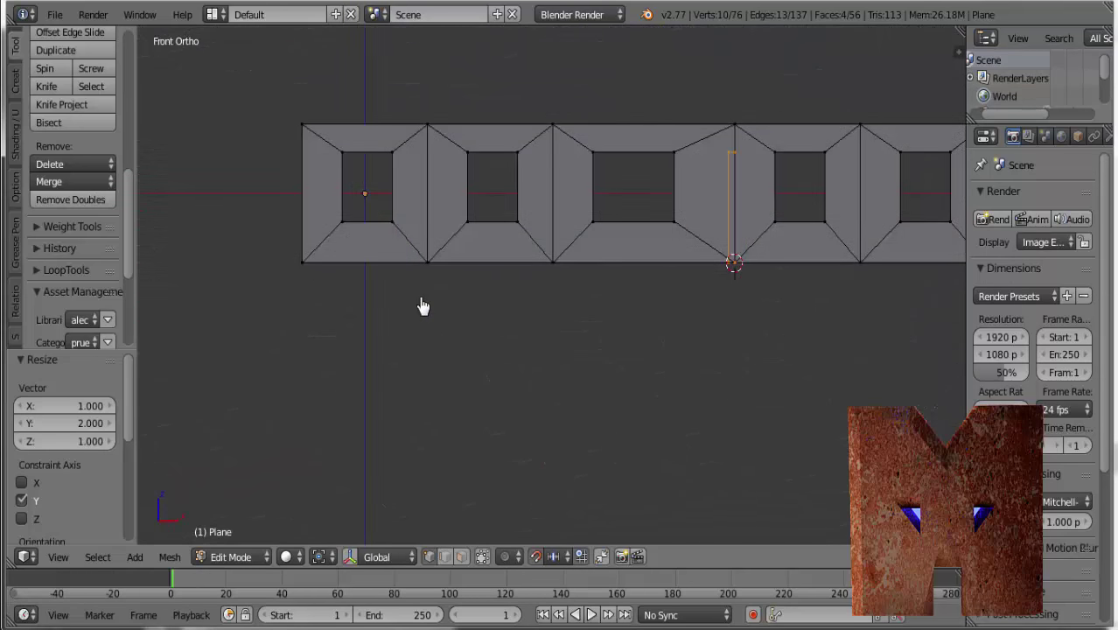
Select the leftmost window's inner edge loop and switch to Front view
{"action": "right_click", "coordinate": [347, 156]}
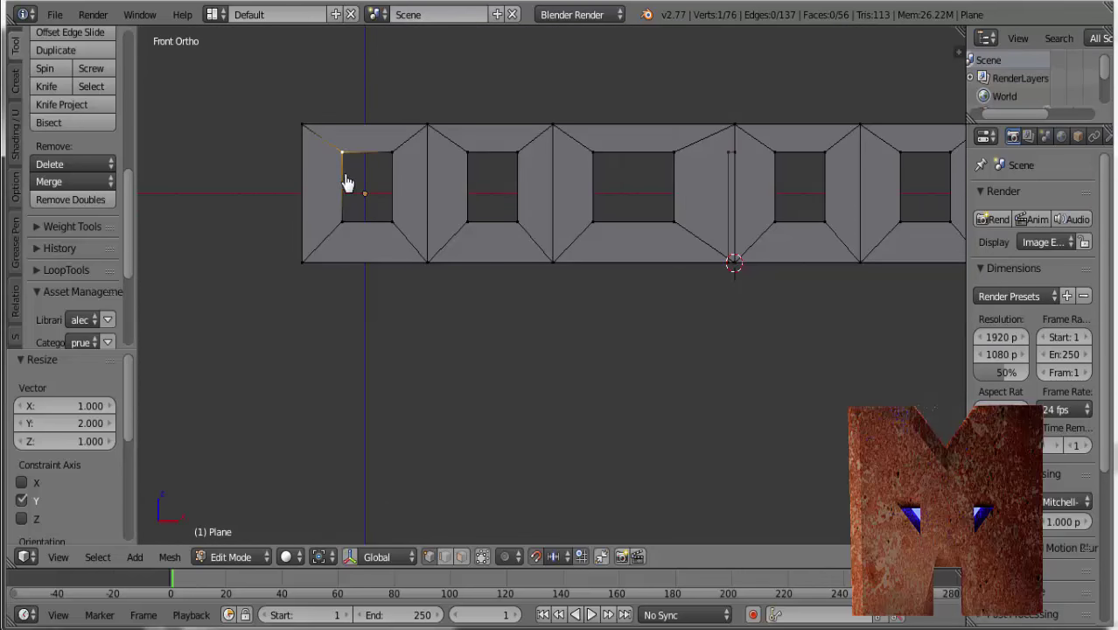
{"action": "mouse_move", "coordinate": [362, 205]}
{"action": "middle_mouse_down"}
{"action": "mouse_move", "coordinate": [381, 250]}
{"action": "mouse_move", "coordinate": [413, 267]}
{"action": "mouse_move", "coordinate": [382, 207]}
{"action": "middle_mouse_up"}
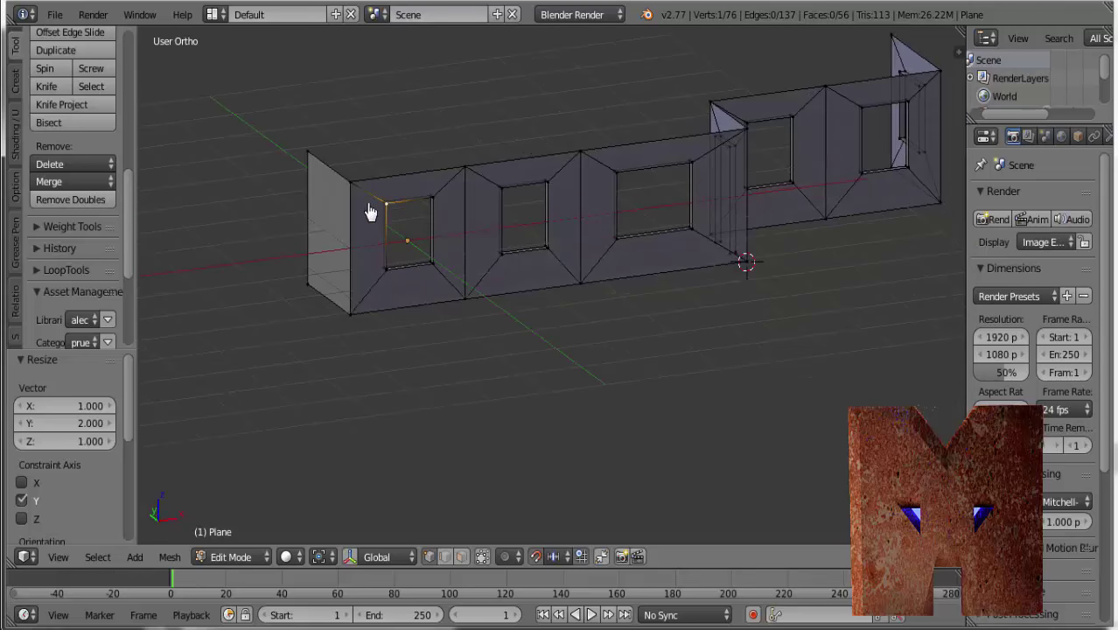
{"action": "key", "text": "g"}
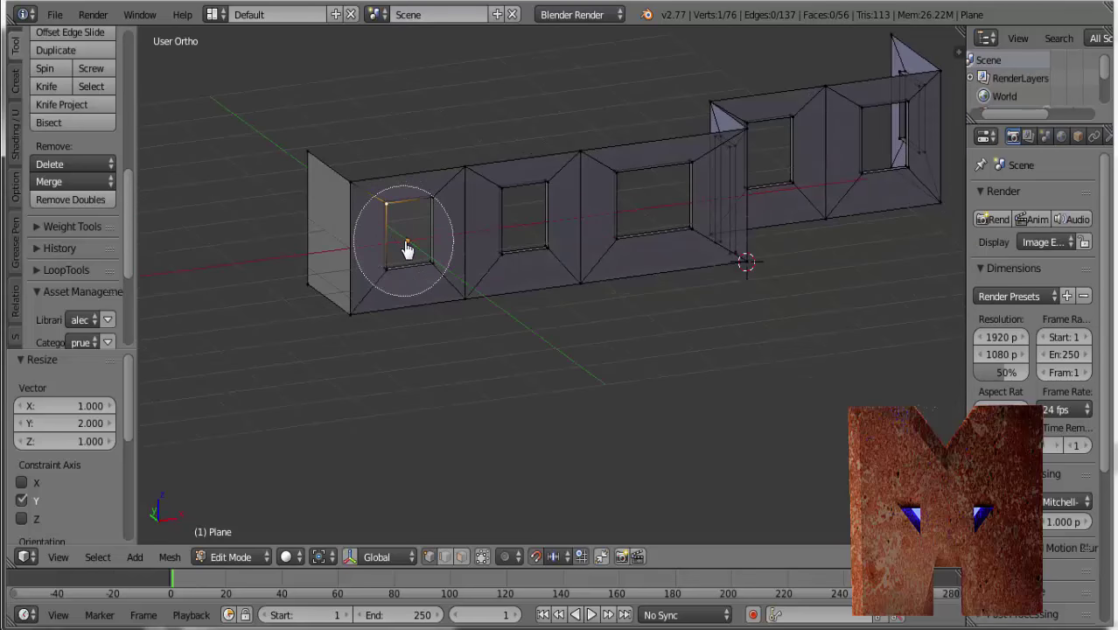
{"action": "left_click", "coordinate": [409, 250]}
{"action": "right_click", "coordinate": [411, 254]}
{"action": "mouse_move", "coordinate": [419, 262]}
{"action": "middle_mouse_down"}
{"action": "mouse_move", "coordinate": [549, 430]}
{"action": "mouse_move", "coordinate": [594, 430]}
{"action": "middle_mouse_up"}
{"action": "mouse_move", "coordinate": [661, 504]}
{"action": "middle_mouse_down"}
{"action": "mouse_move", "coordinate": [457, 400]}
{"action": "mouse_move", "coordinate": [467, 369]}
{"action": "middle_mouse_up"}
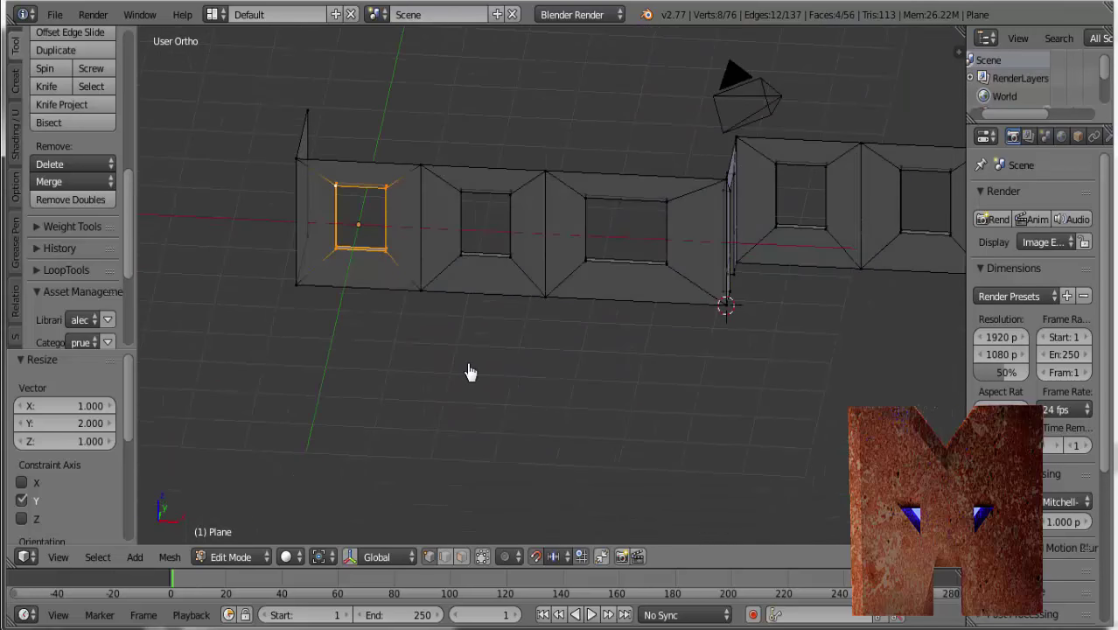
{"action": "key", "text": "KP_1"}
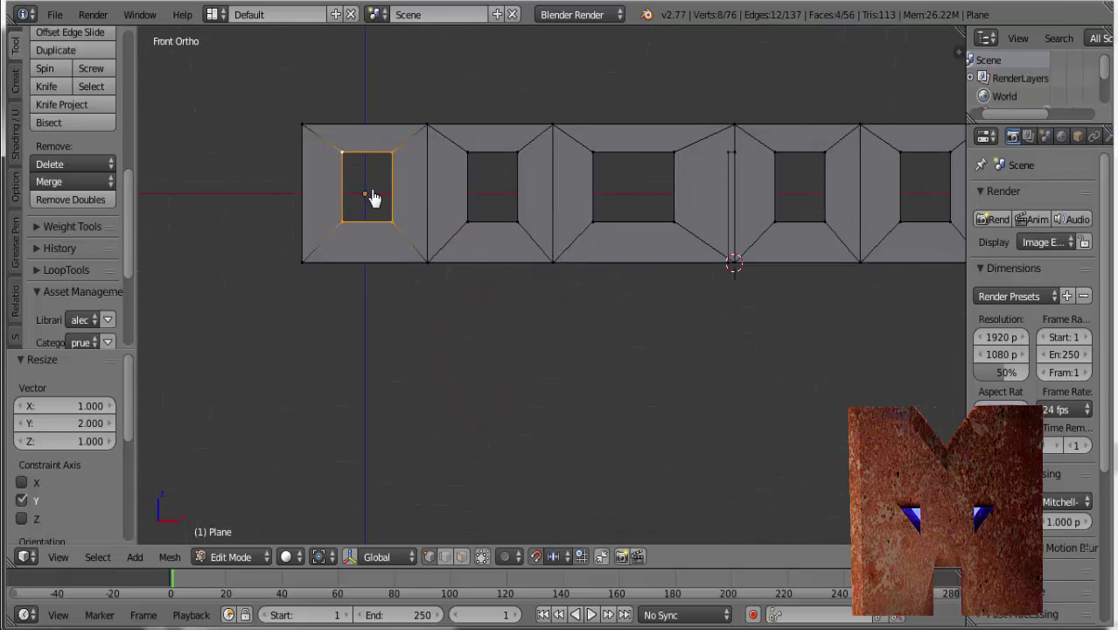
Scale the window loop uniformly by 1.5
{"action": "key", "text": "s"}
{"action": "key", "text": "2"}
{"action": "key", "text": "Escape"}
{"action": "type", "text": "s1."}
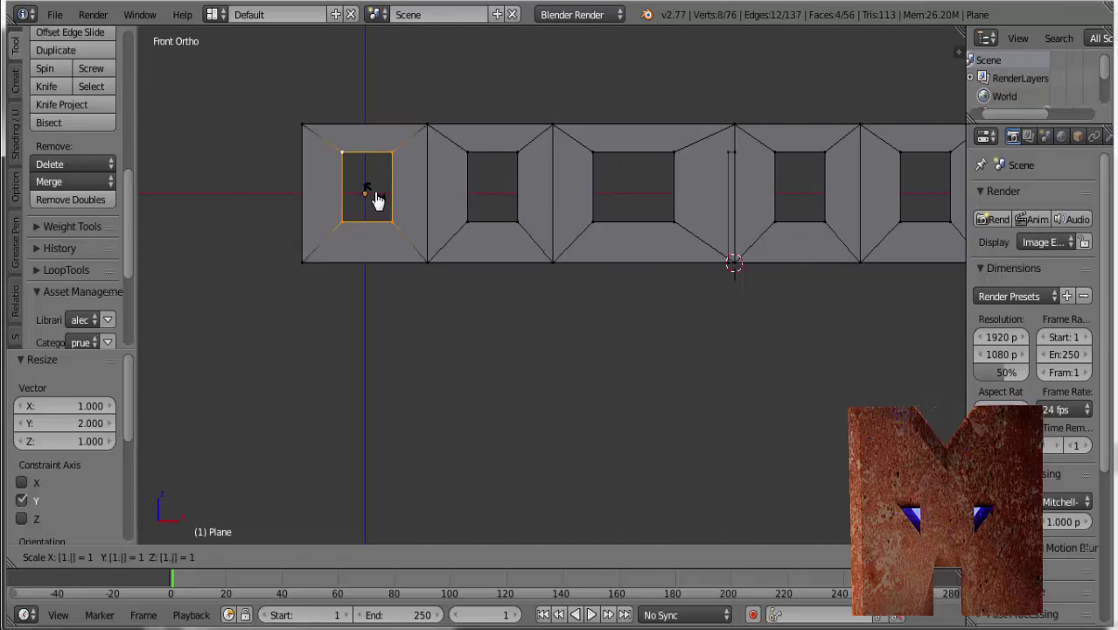
{"action": "type", "text": "5"}
{"action": "key", "text": "Return"}
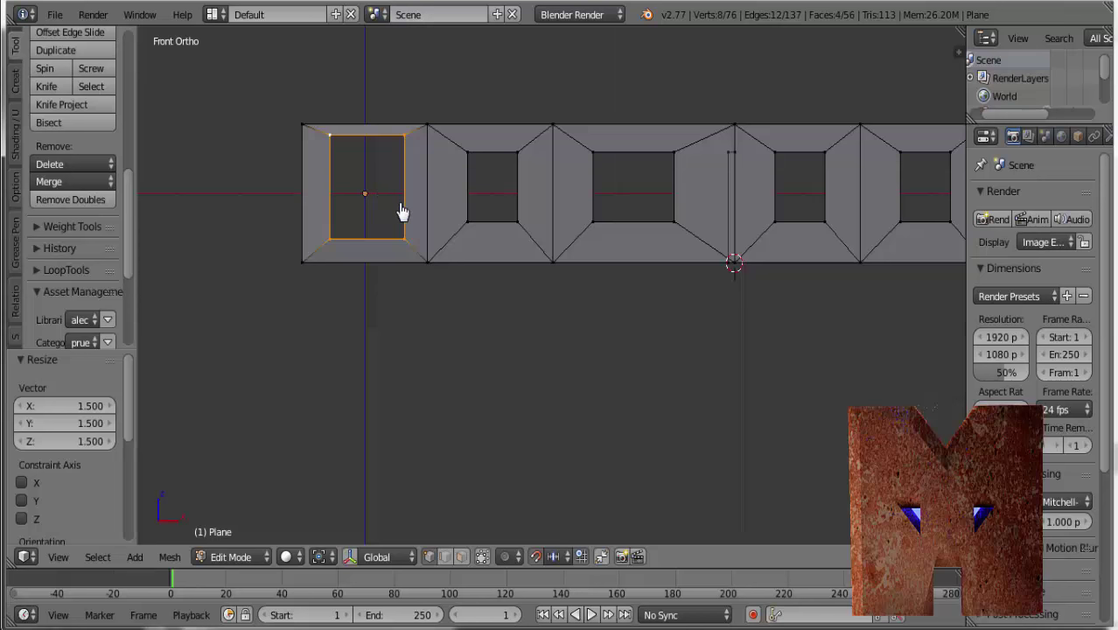
Widen the window further by 1.2 along X
{"action": "key", "text": "s"}
{"action": "key", "text": "x"}
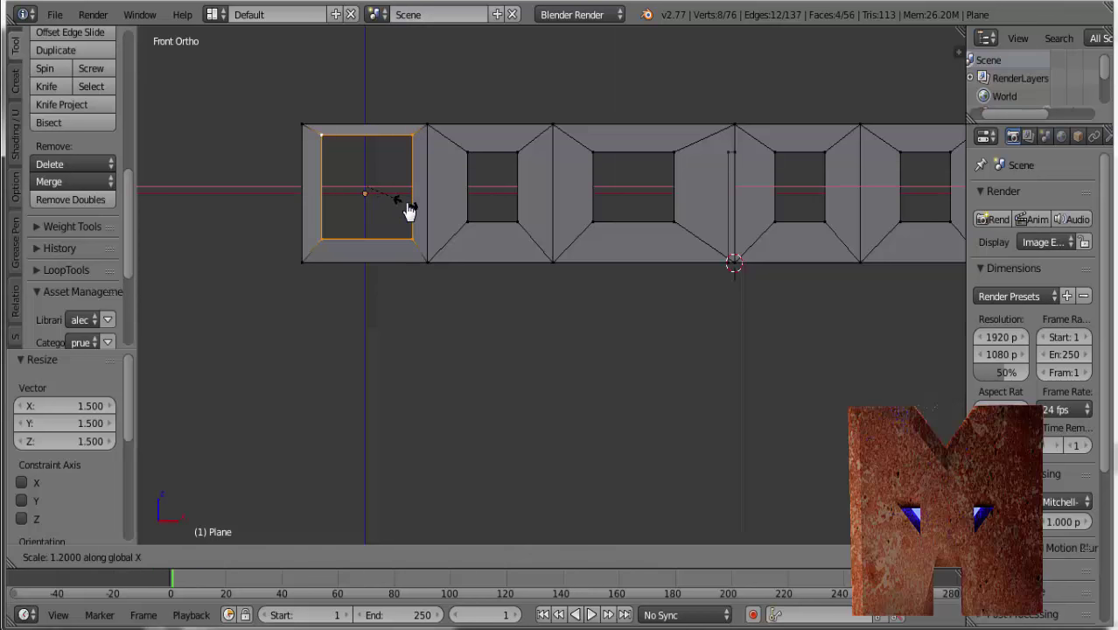
{"action": "left_click", "coordinate": [409, 210]}
{"action": "mouse_move", "coordinate": [473, 295]}
{"action": "middle_mouse_down"}
{"action": "mouse_move", "coordinate": [467, 325]}
{"action": "mouse_move", "coordinate": [355, 324]}
{"action": "mouse_move", "coordinate": [511, 278]}
{"action": "middle_mouse_up"}
Return the wall to Object Mode and enlarge the outliner to show Camera, Lamp and Plane
{"action": "left_click", "coordinate": [241, 328]}
{"action": "scroll", "coordinate": [510, 278], "scroll_direction": "down", "scroll_amount": 4}
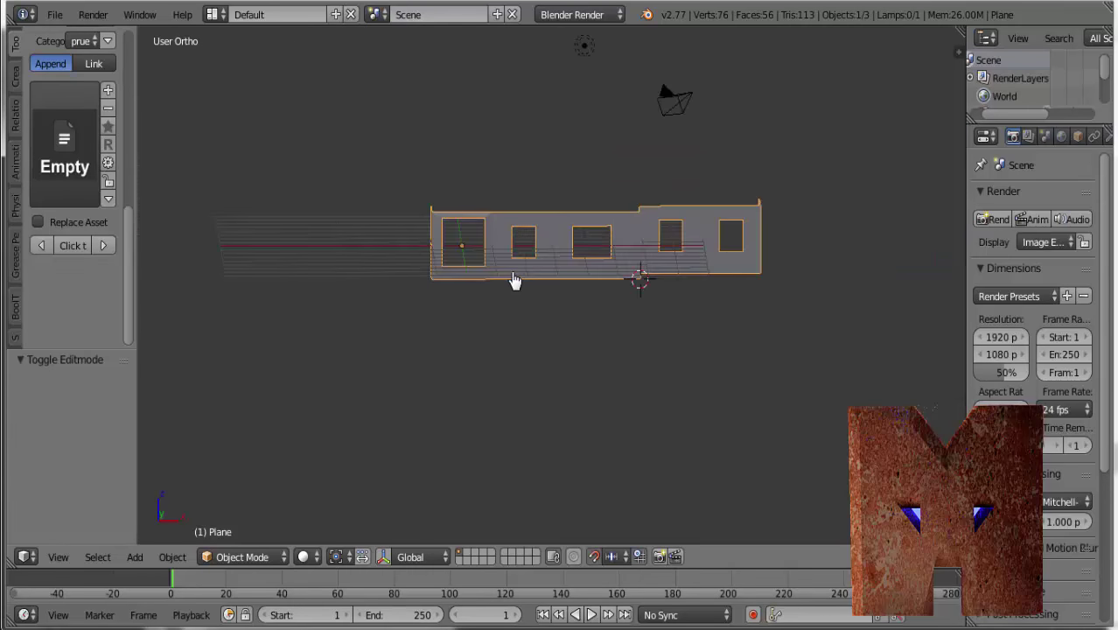
{"action": "mouse_move", "coordinate": [687, 295]}
{"action": "middle_mouse_down"}
{"action": "mouse_move", "coordinate": [587, 292]}
{"action": "mouse_move", "coordinate": [580, 310]}
{"action": "mouse_move", "coordinate": [662, 280]}
{"action": "mouse_move", "coordinate": [674, 290]}
{"action": "mouse_move", "coordinate": [500, 349]}
{"action": "mouse_move", "coordinate": [427, 341]}
{"action": "mouse_move", "coordinate": [456, 369]}
{"action": "mouse_move", "coordinate": [661, 312]}
{"action": "mouse_move", "coordinate": [676, 325]}
{"action": "middle_mouse_up"}
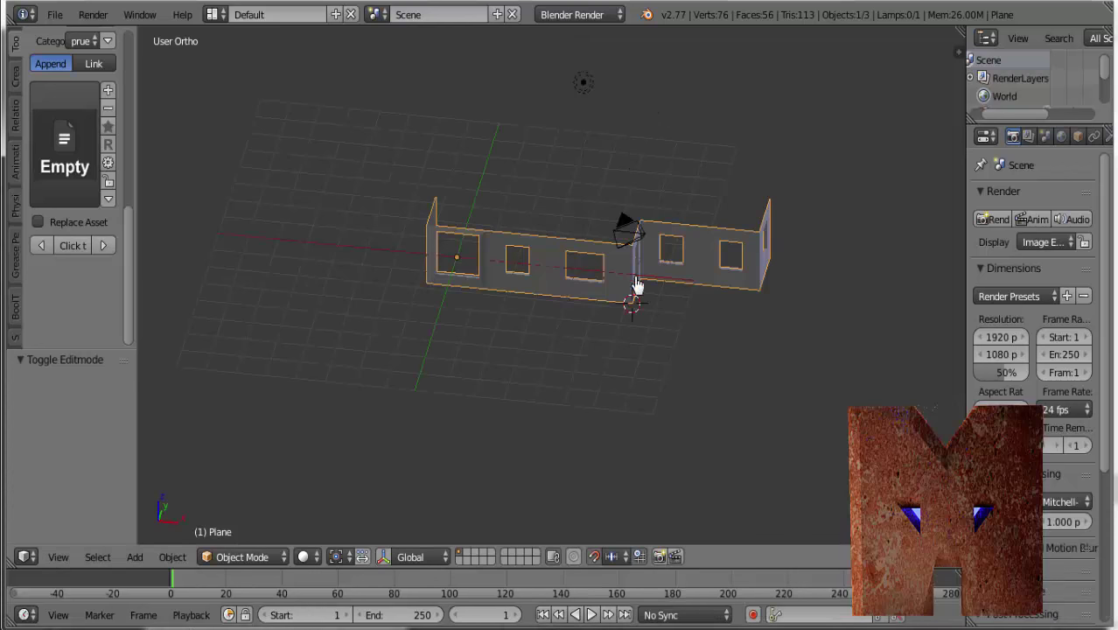
{"action": "mouse_move", "coordinate": [636, 287]}
{"action": "middle_mouse_down"}
{"action": "mouse_move", "coordinate": [546, 347]}
{"action": "mouse_move", "coordinate": [611, 345]}
{"action": "mouse_move", "coordinate": [632, 325]}
{"action": "middle_mouse_up"}
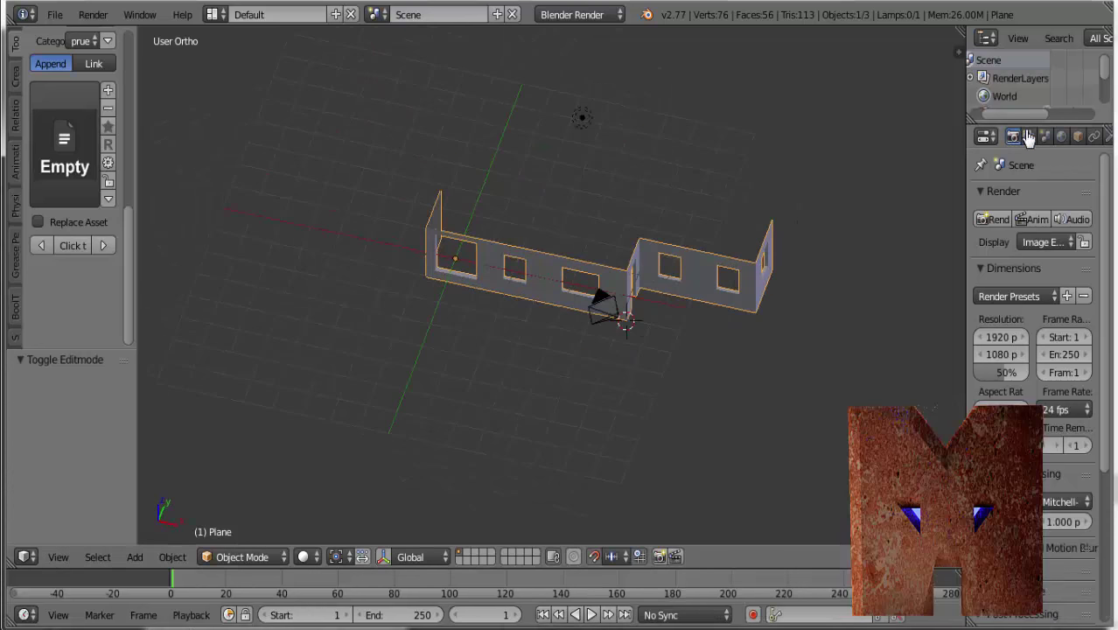
{"action": "left_click_drag", "start_coordinate": [1038, 123], "coordinate": [1038, 198]}
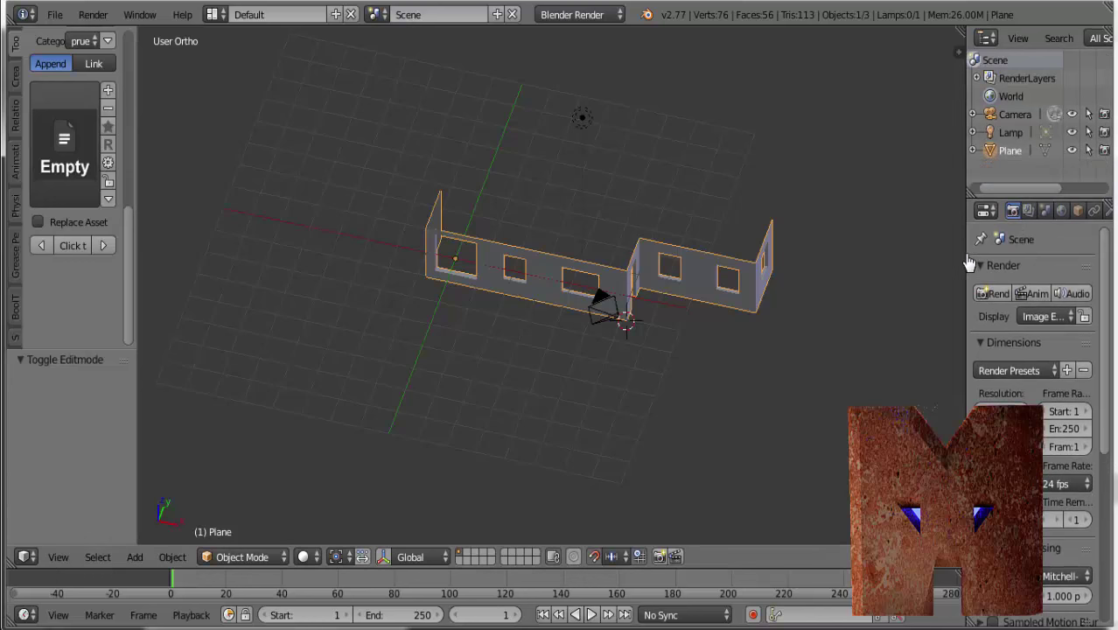
{"action": "left_click_drag", "start_coordinate": [968, 264], "coordinate": [840, 263]}
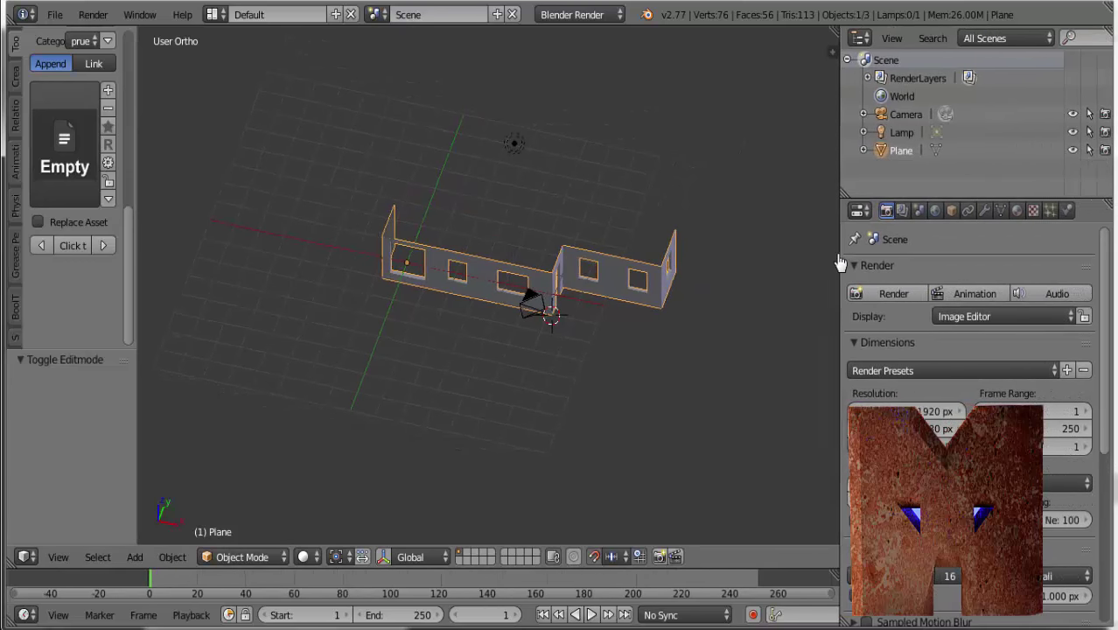
Rename the Plane object to Piso in the Object properties
{"action": "left_click", "coordinate": [950, 213]}
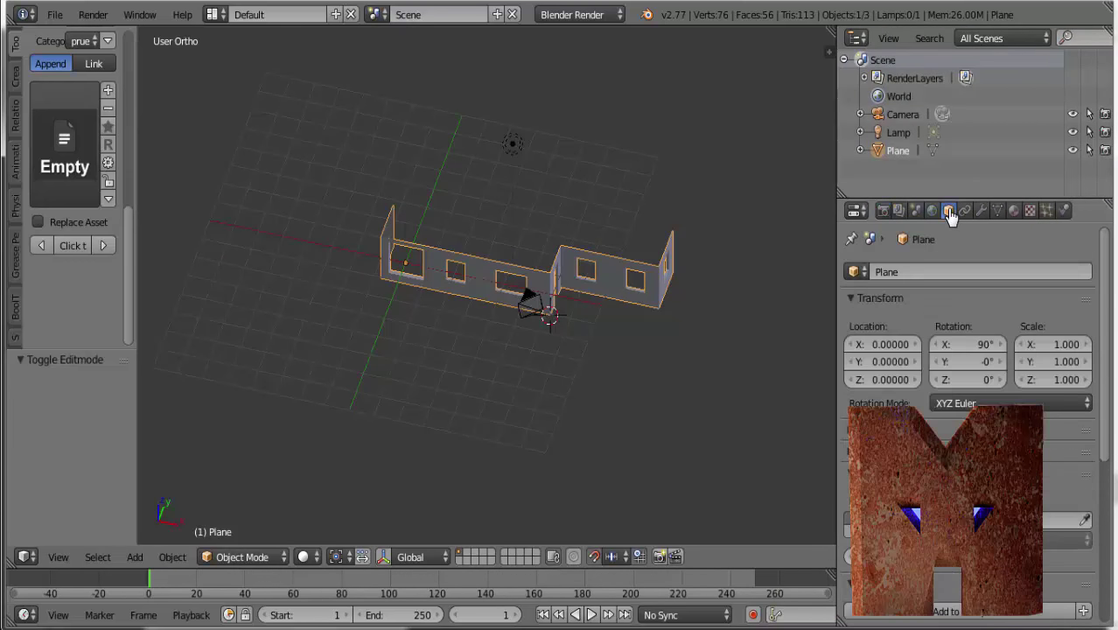
{"action": "left_click", "coordinate": [888, 273]}
{"action": "key", "text": "Return"}
{"action": "left_click", "coordinate": [892, 272]}
{"action": "type", "text": "Piso"}
{"action": "key", "text": "Return"}
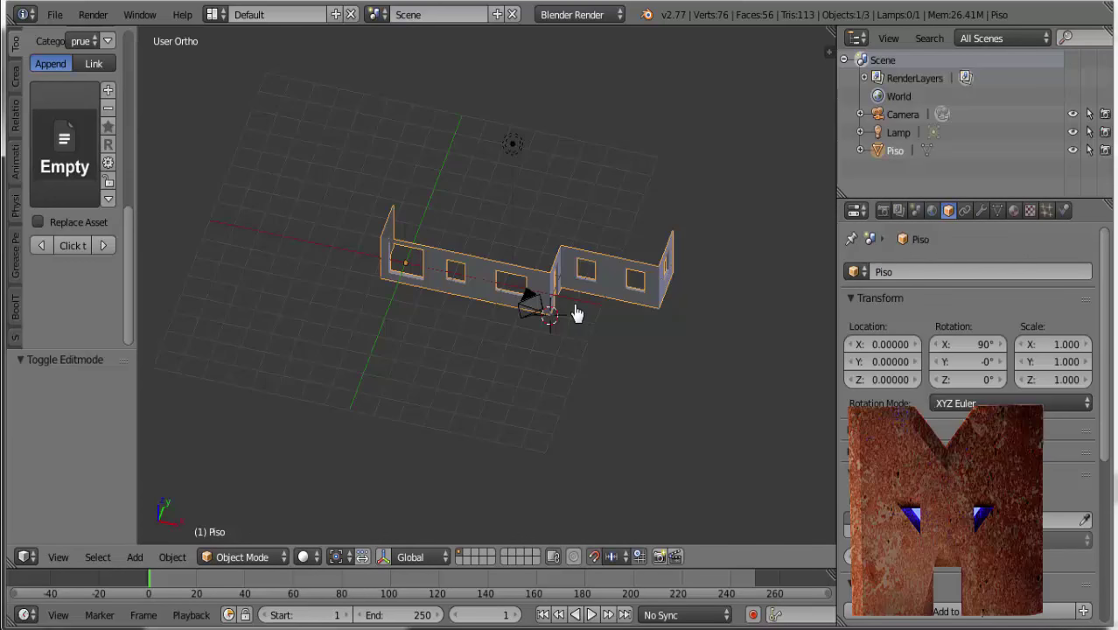
Switch to Top view, recentre the walls, and begin moving Piso along X
{"action": "key", "text": "KP_7"}
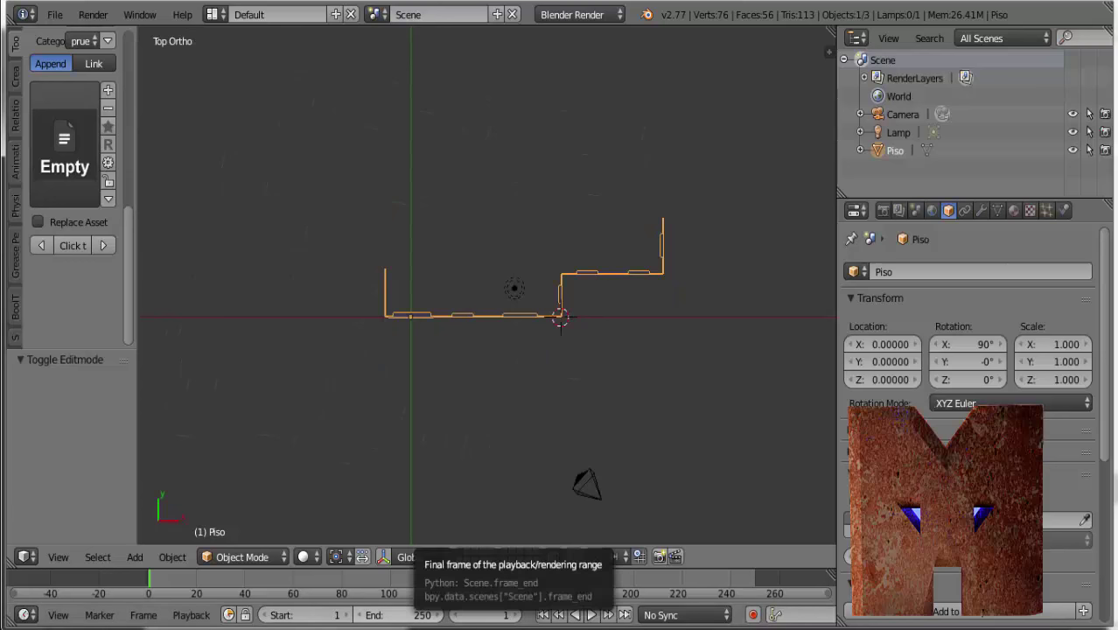
{"action": "left_click", "coordinate": [1046, 565]}
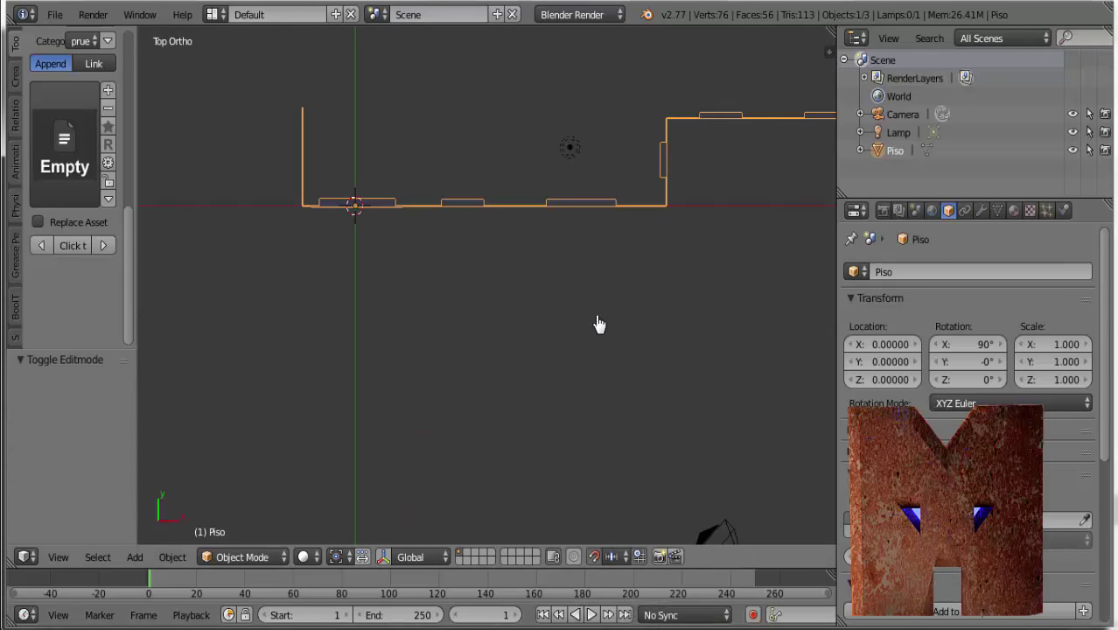
{"action": "middle_click_drag", "start_coordinate": [600, 324], "coordinate": [552, 387], "text": "shift"}
{"action": "scroll", "coordinate": [550, 296], "scroll_direction": "down", "scroll_amount": 5}
{"action": "scroll", "coordinate": [549, 296], "scroll_direction": "up", "scroll_amount": 3}
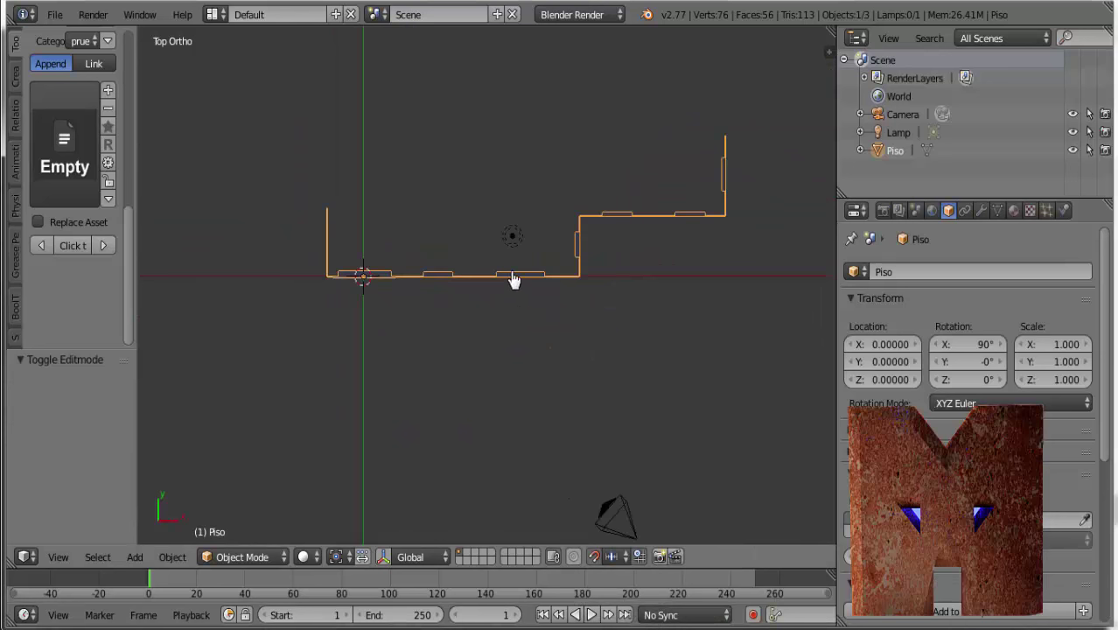
{"action": "key", "text": "g"}
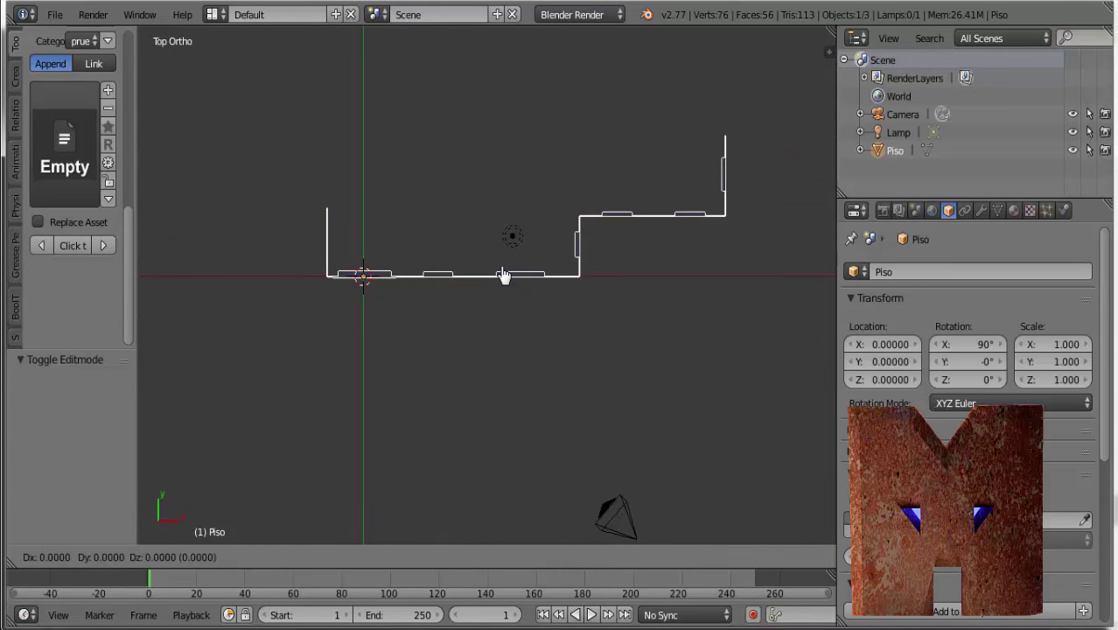
{"action": "key", "text": "x"}
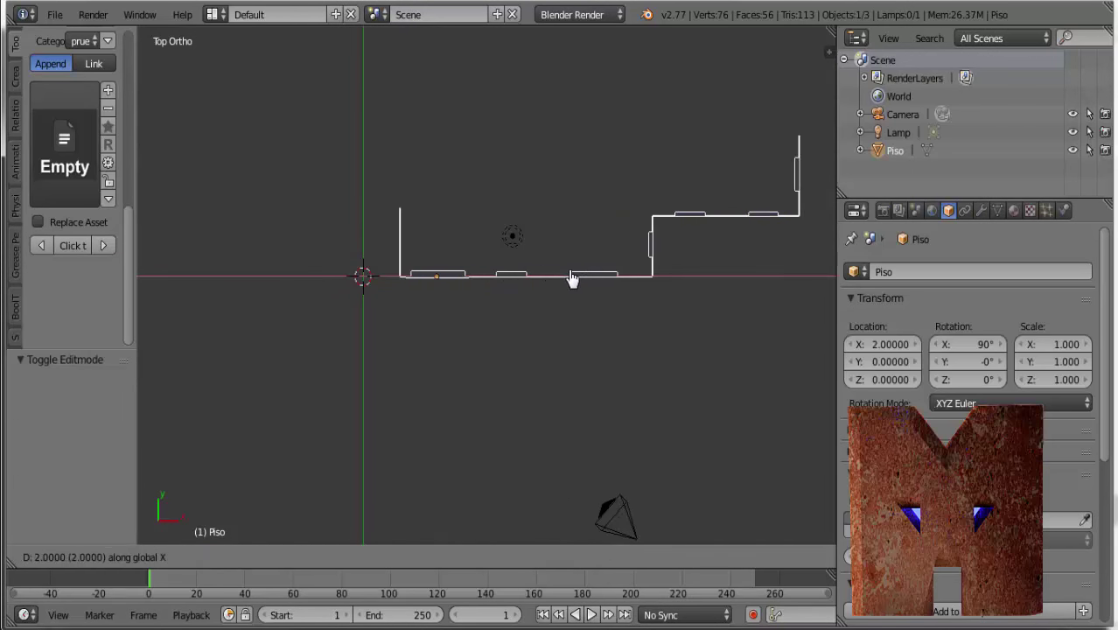
Confirm the 2-unit X move so Piso sits right of the green Y axis, then return to Top view
{"action": "left_click", "coordinate": [572, 278]}
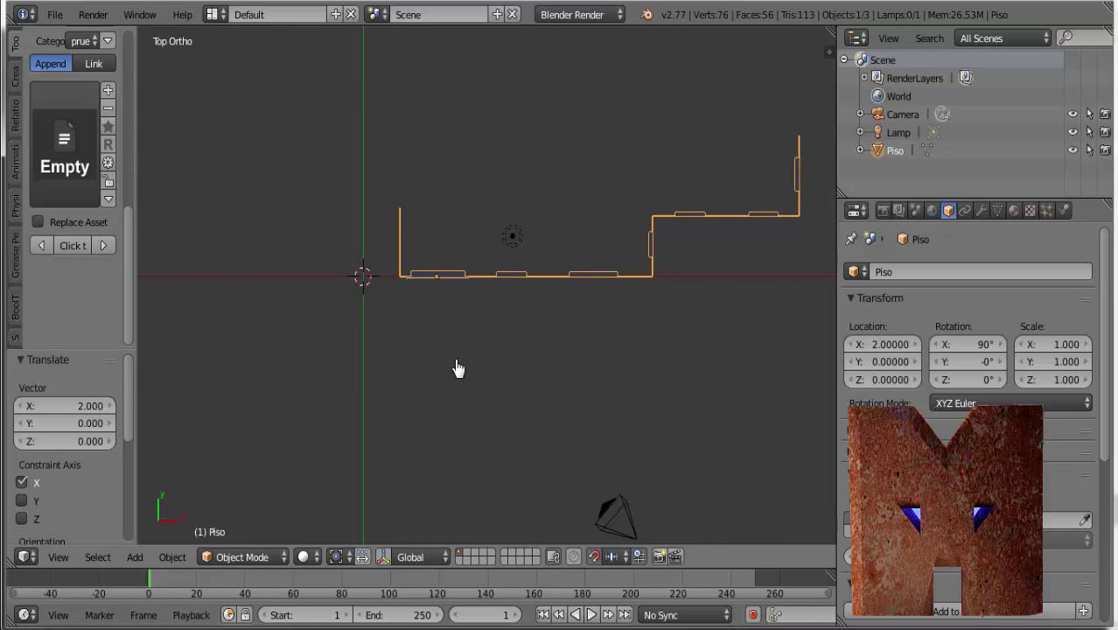
{"action": "mouse_move", "coordinate": [456, 369]}
{"action": "middle_mouse_down"}
{"action": "mouse_move", "coordinate": [459, 282]}
{"action": "mouse_move", "coordinate": [465, 329]}
{"action": "middle_mouse_up"}
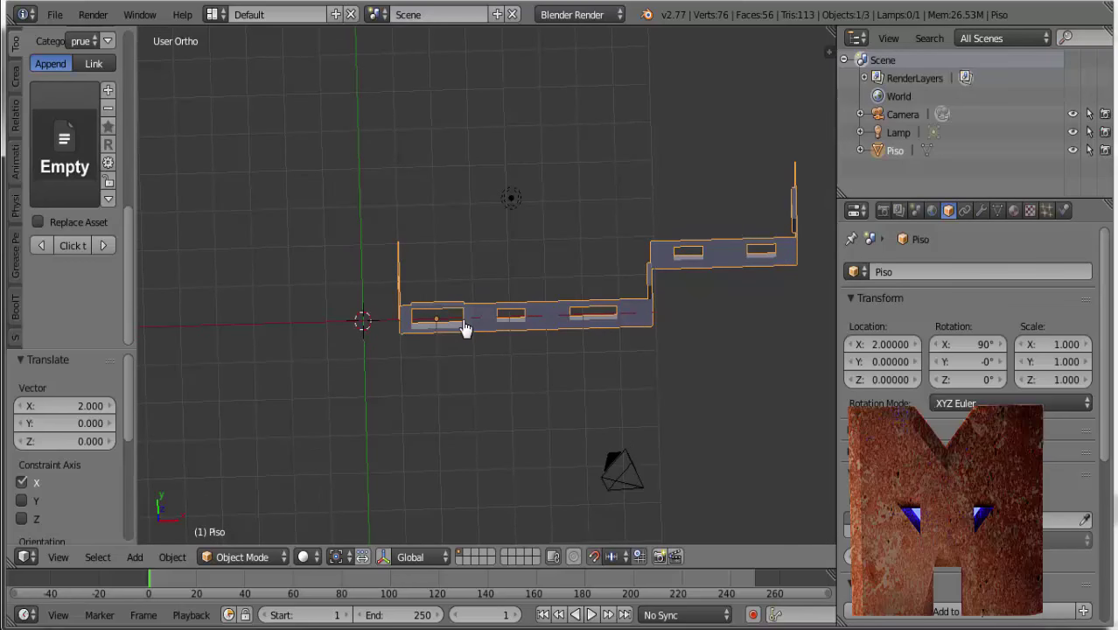
{"action": "key", "text": "KP_7"}
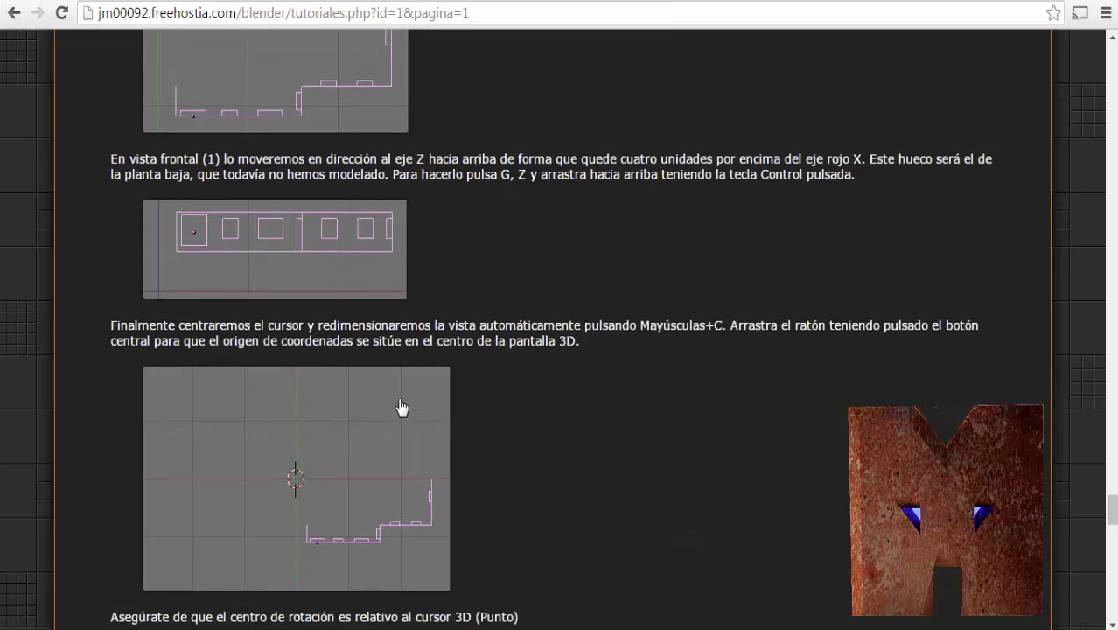
Scroll the tutorial to the Bounding Box Center pivot section and the SY door-widening image
{"action": "scroll", "coordinate": [399, 368], "scroll_direction": "up", "scroll_amount": 5}
{"action": "scroll", "coordinate": [398, 390], "scroll_direction": "up", "scroll_amount": 2}
{"action": "scroll", "coordinate": [398, 389], "scroll_direction": "down", "scroll_amount": 7}
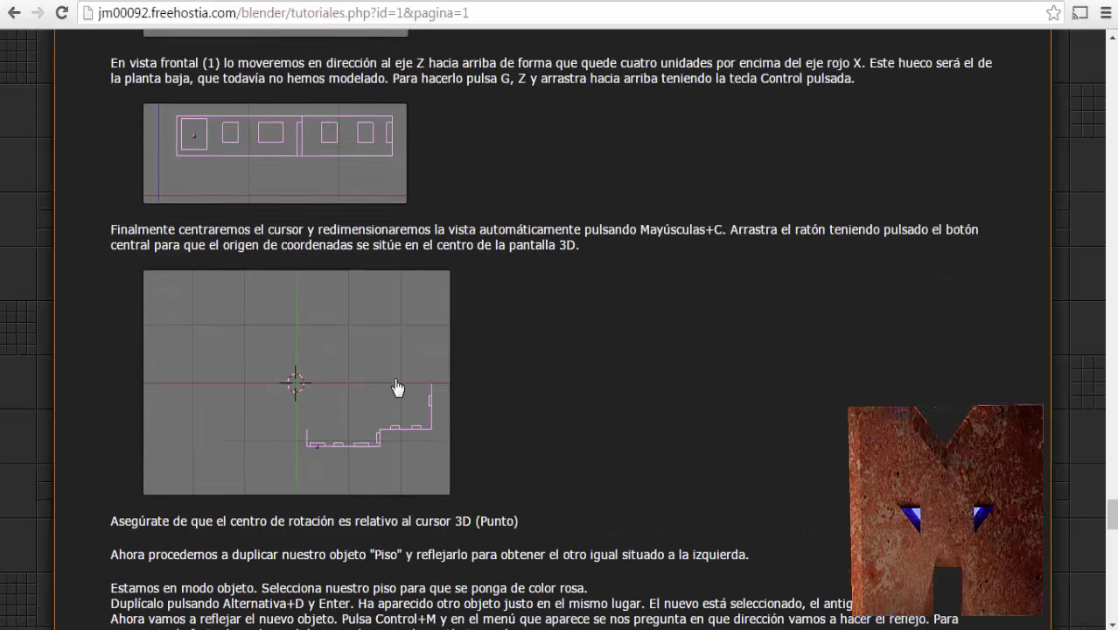
{"action": "scroll", "coordinate": [398, 389], "scroll_direction": "up", "scroll_amount": 2}
{"action": "scroll", "coordinate": [399, 387], "scroll_direction": "up", "scroll_amount": 1}
{"action": "scroll", "coordinate": [398, 388], "scroll_direction": "down", "scroll_amount": 5}
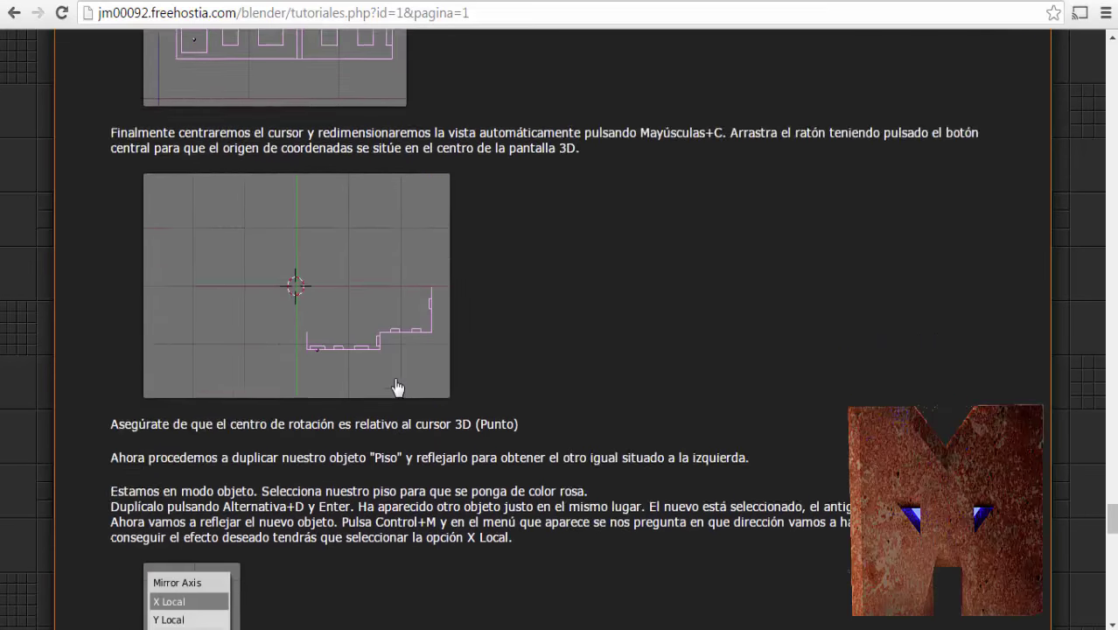
{"action": "scroll", "coordinate": [398, 388], "scroll_direction": "down", "scroll_amount": 4}
{"action": "scroll", "coordinate": [398, 388], "scroll_direction": "down", "scroll_amount": 6}
{"action": "scroll", "coordinate": [399, 387], "scroll_direction": "down", "scroll_amount": 4}
{"action": "scroll", "coordinate": [398, 387], "scroll_direction": "up", "scroll_amount": 3}
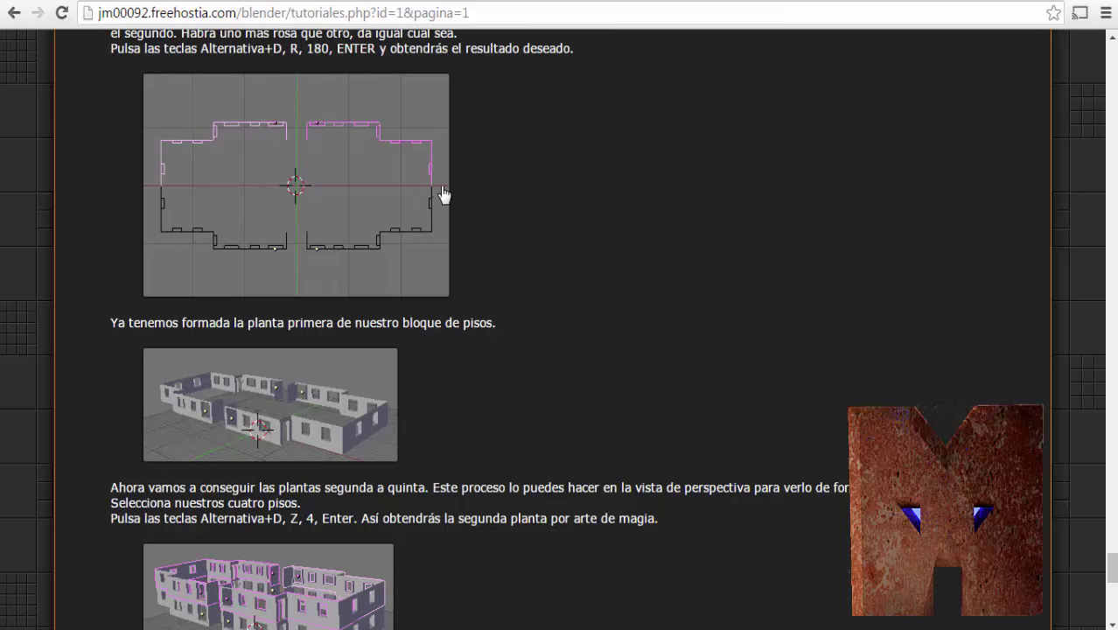
{"action": "scroll", "coordinate": [448, 211], "scroll_direction": "up", "scroll_amount": 2}
{"action": "scroll", "coordinate": [447, 211], "scroll_direction": "up", "scroll_amount": 5}
{"action": "scroll", "coordinate": [447, 211], "scroll_direction": "up", "scroll_amount": 4}
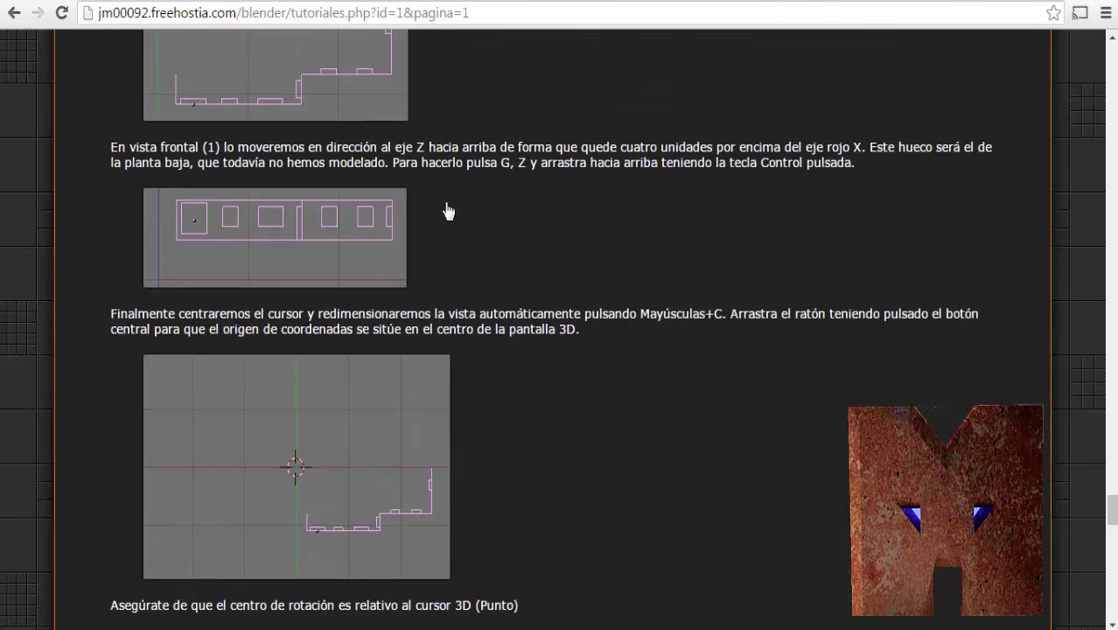
{"action": "scroll", "coordinate": [447, 211], "scroll_direction": "up", "scroll_amount": 2}
{"action": "scroll", "coordinate": [448, 211], "scroll_direction": "up", "scroll_amount": 4}
{"action": "scroll", "coordinate": [448, 211], "scroll_direction": "up", "scroll_amount": 1}
{"action": "scroll", "coordinate": [447, 211], "scroll_direction": "up", "scroll_amount": 2}
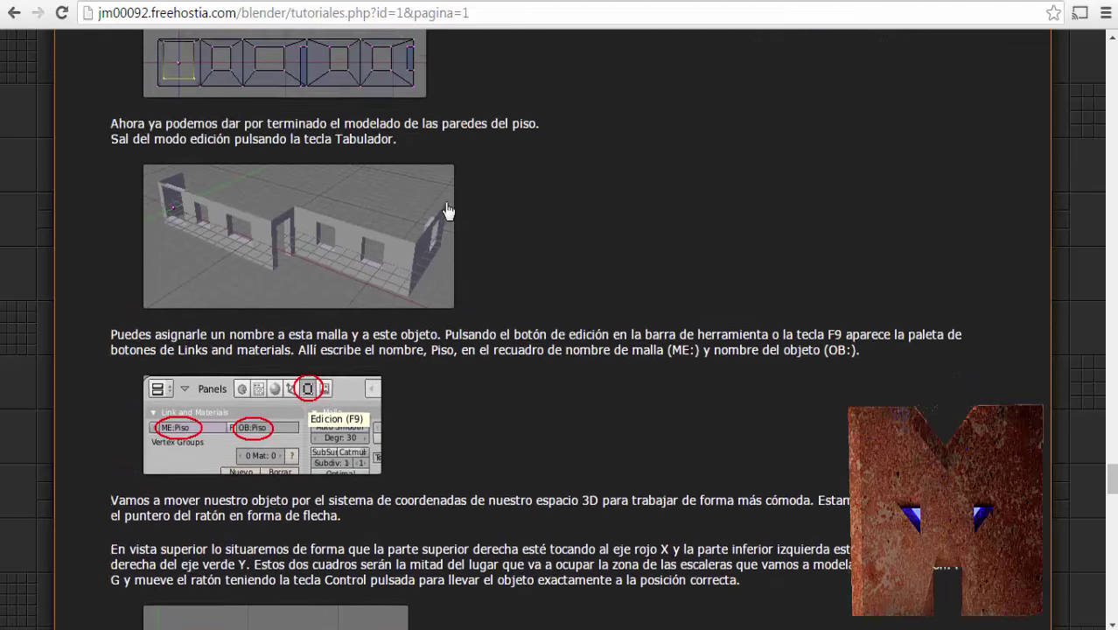
{"action": "scroll", "coordinate": [447, 211], "scroll_direction": "up", "scroll_amount": 2}
{"action": "scroll", "coordinate": [446, 219], "scroll_direction": "down", "scroll_amount": 6}
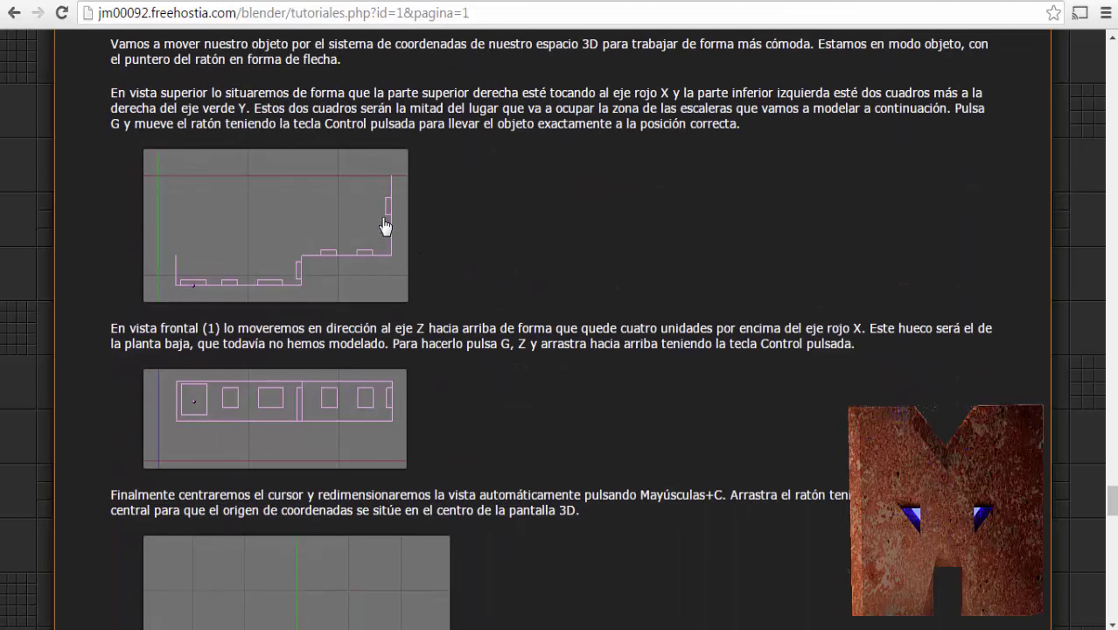
{"action": "scroll", "coordinate": [430, 276], "scroll_direction": "down", "scroll_amount": 1}
{"action": "scroll", "coordinate": [430, 277], "scroll_direction": "down", "scroll_amount": 3}
{"action": "scroll", "coordinate": [430, 276], "scroll_direction": "up", "scroll_amount": 4}
{"action": "scroll", "coordinate": [430, 277], "scroll_direction": "up", "scroll_amount": 6}
{"action": "scroll", "coordinate": [430, 277], "scroll_direction": "up", "scroll_amount": 8}
{"action": "scroll", "coordinate": [429, 277], "scroll_direction": "up", "scroll_amount": 1}
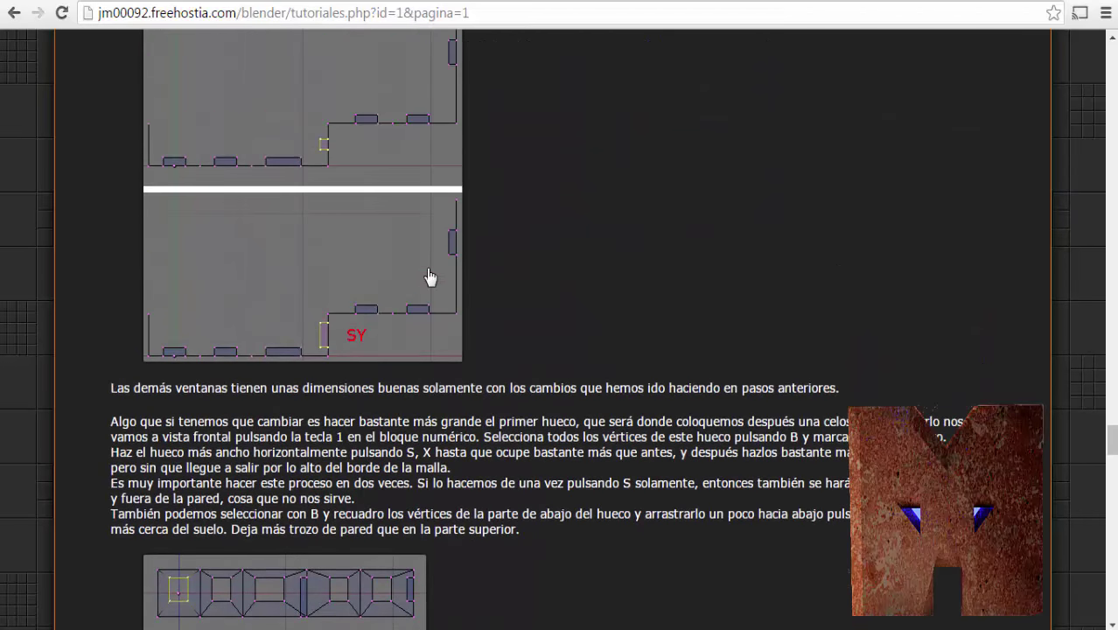
{"action": "scroll", "coordinate": [430, 276], "scroll_direction": "up", "scroll_amount": 2}
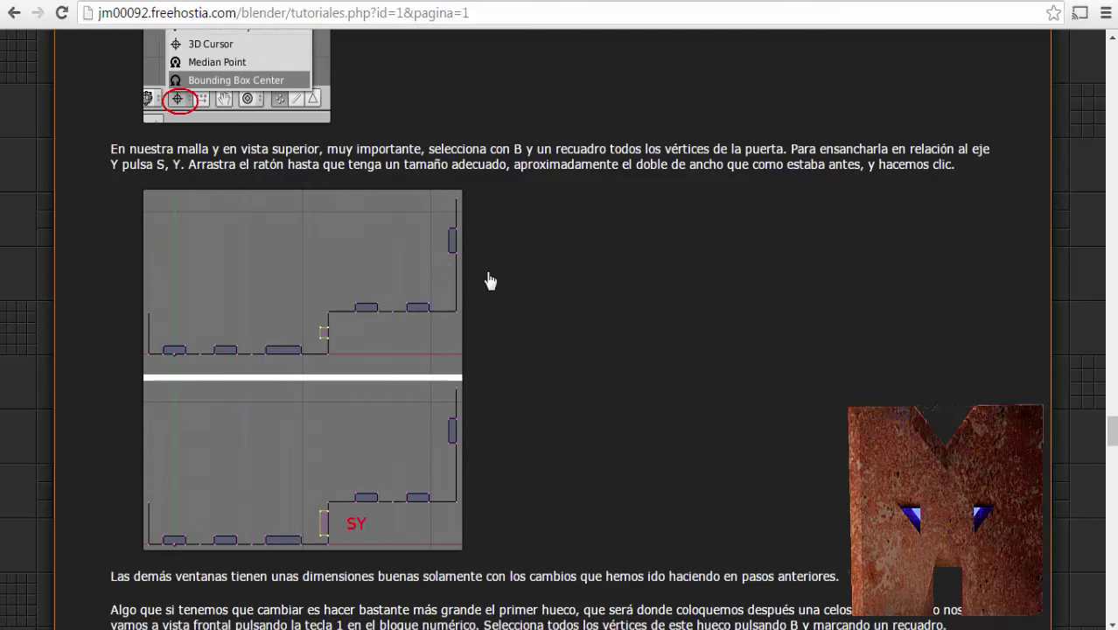
{"action": "scroll", "coordinate": [522, 286], "scroll_direction": "down", "scroll_amount": 1}
{"action": "scroll", "coordinate": [521, 286], "scroll_direction": "down", "scroll_amount": 1}
{"action": "scroll", "coordinate": [522, 286], "scroll_direction": "up", "scroll_amount": 4}
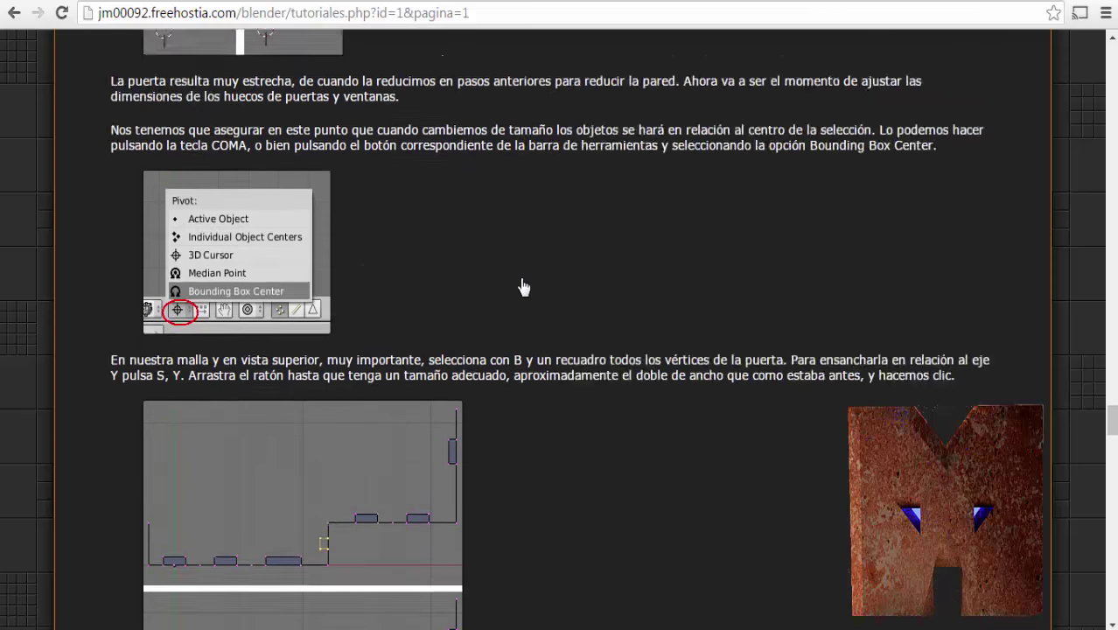
{"action": "scroll", "coordinate": [523, 288], "scroll_direction": "up", "scroll_amount": 2}
{"action": "scroll", "coordinate": [524, 287], "scroll_direction": "down", "scroll_amount": 1}
{"action": "scroll", "coordinate": [524, 287], "scroll_direction": "down", "scroll_amount": 5}
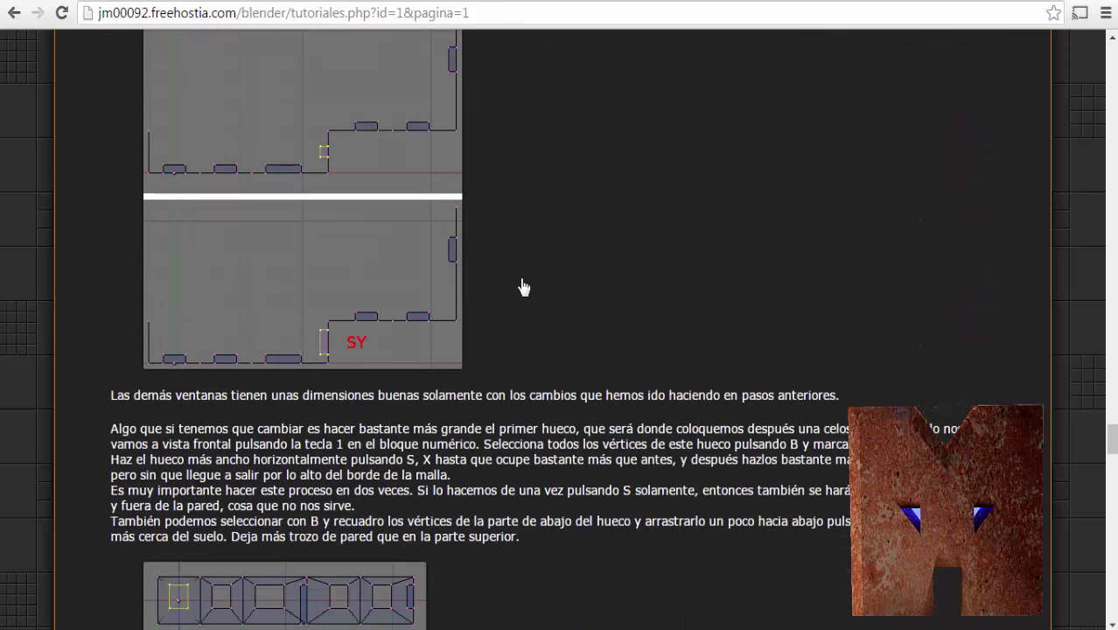
{"action": "key", "text": "alt+Tab"}
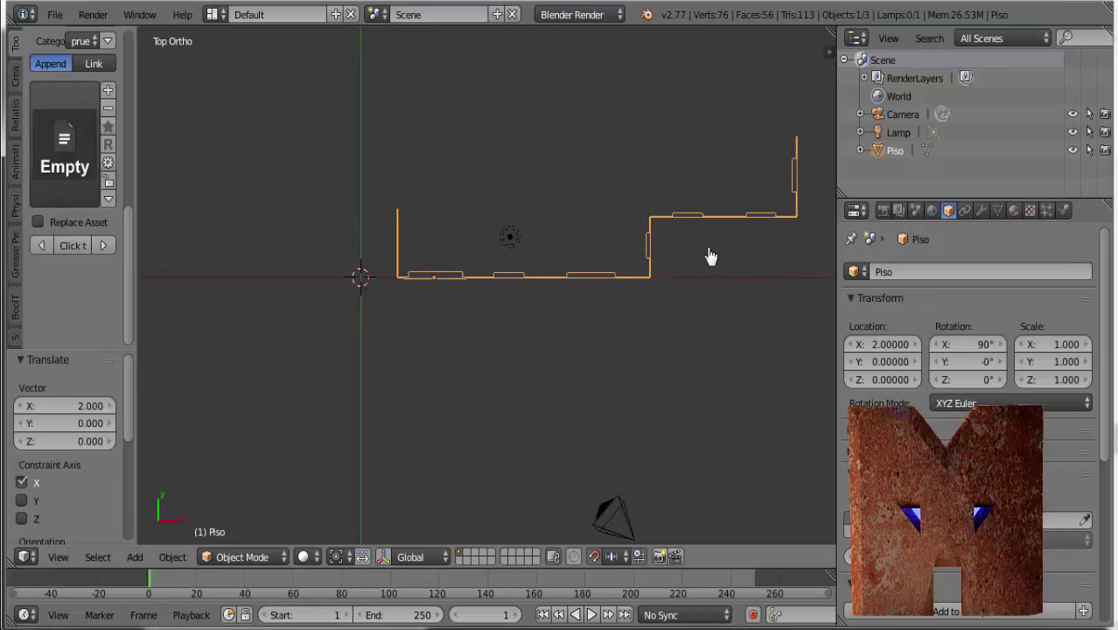
Enter Edit Mode and circle-select the end edge of the right-hand wall section
{"action": "middle_click_drag", "start_coordinate": [713, 253], "coordinate": [503, 318], "text": "shift"}
{"action": "key", "text": "Tab"}
{"action": "left_click", "coordinate": [637, 311]}
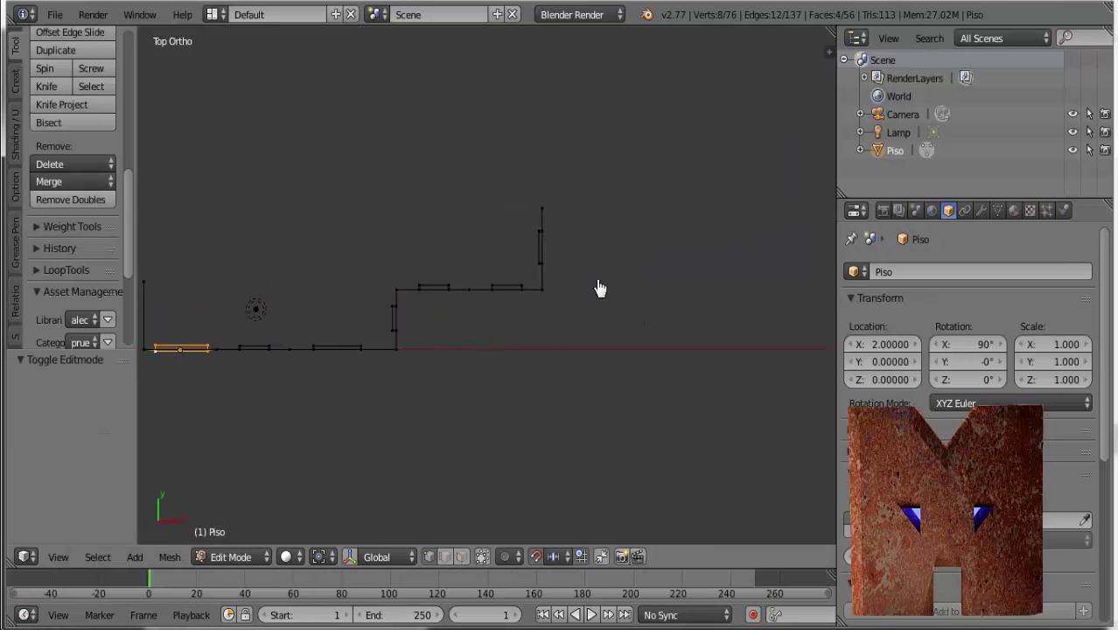
{"action": "key", "text": "a"}
{"action": "key", "text": "c"}
{"action": "left_click", "coordinate": [543, 238]}
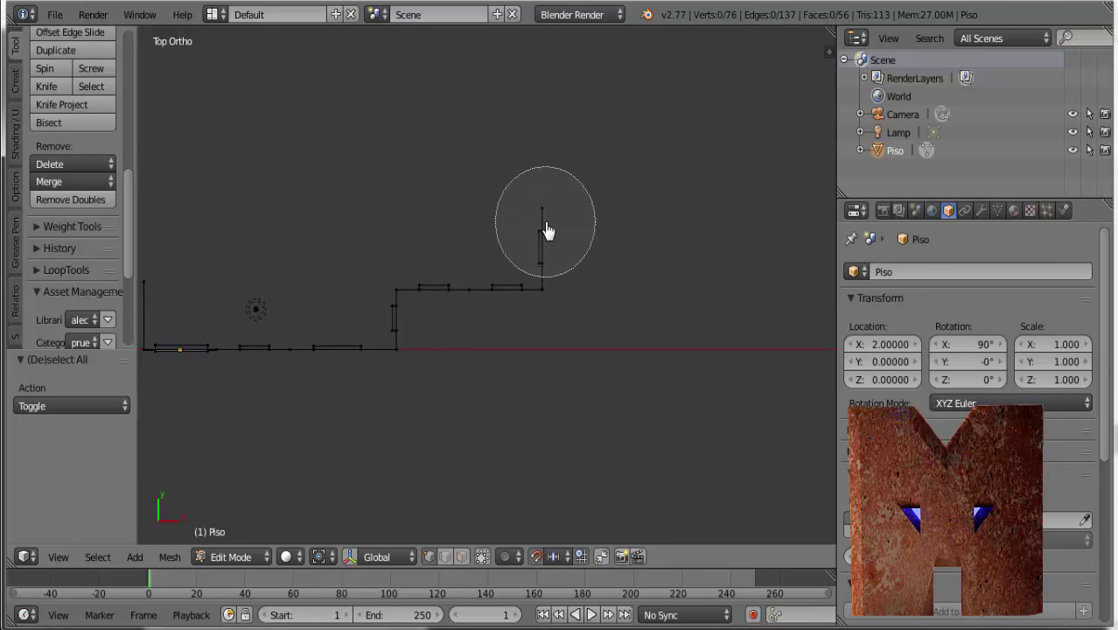
{"action": "key", "text": "Escape"}
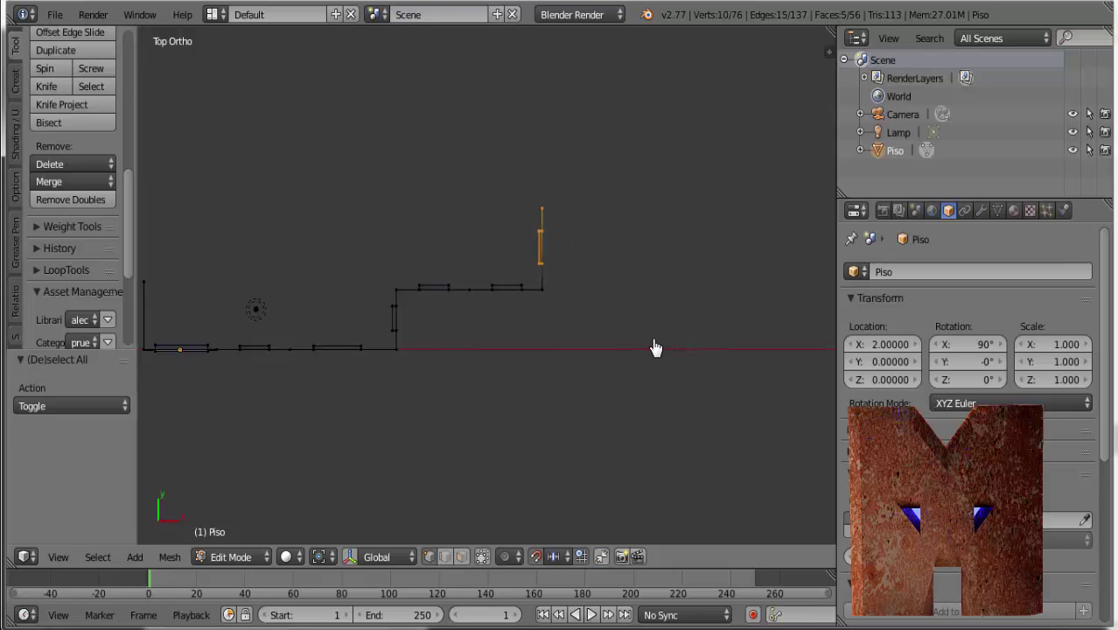
Move that edge 1 unit along Y, then select the whole mesh
{"action": "key", "text": "g"}
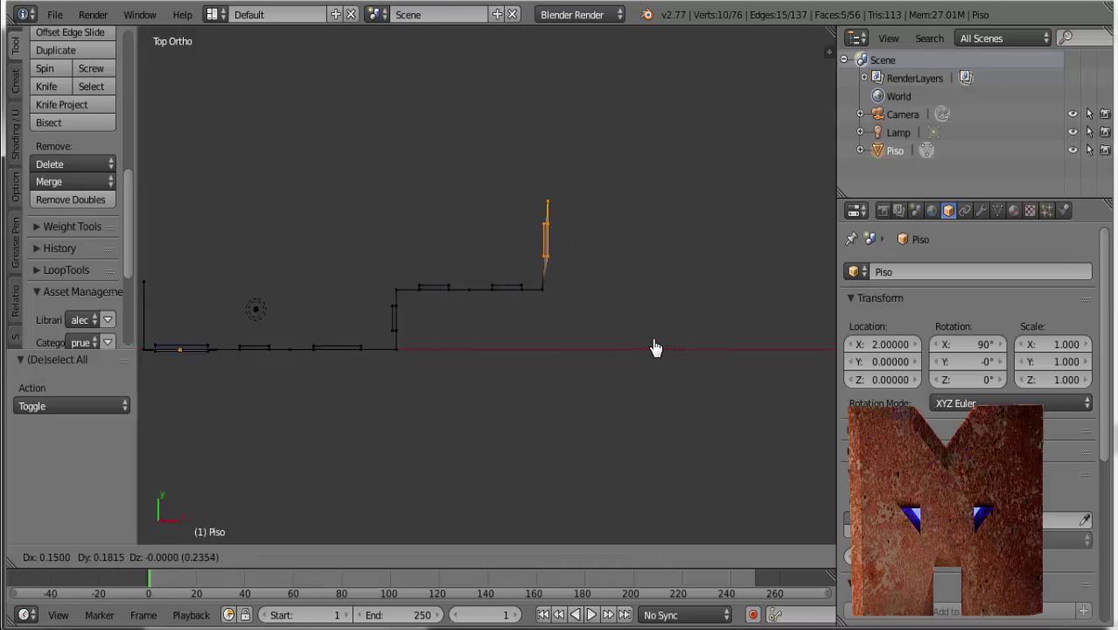
{"action": "key", "text": "y"}
{"action": "key", "text": "1"}
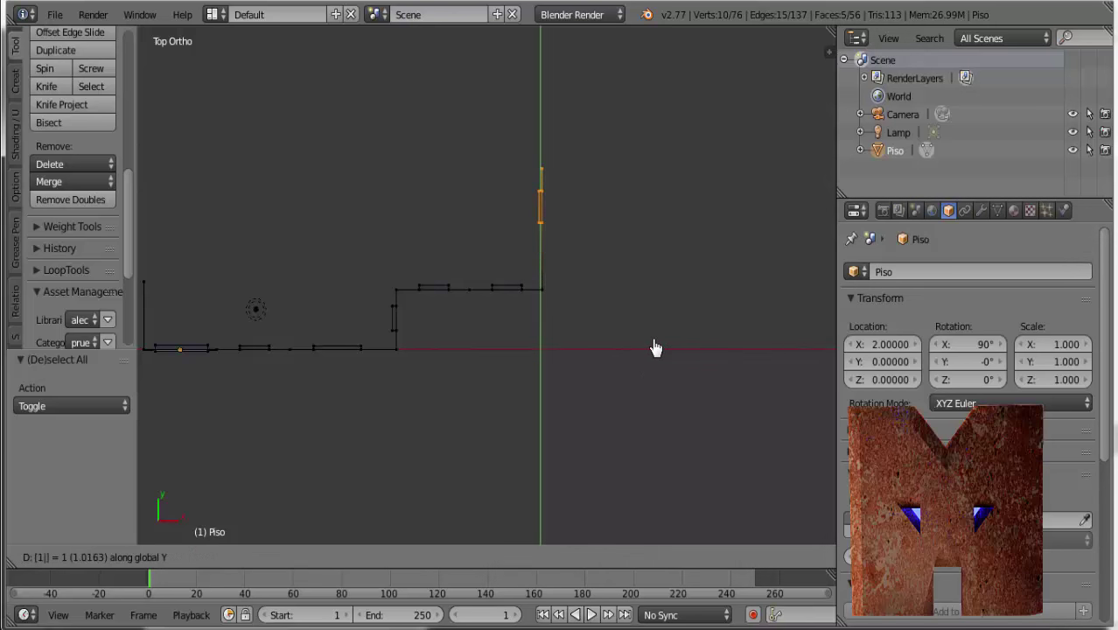
{"action": "key", "text": "Return"}
{"action": "scroll", "coordinate": [540, 276], "scroll_direction": "down", "scroll_amount": 5}
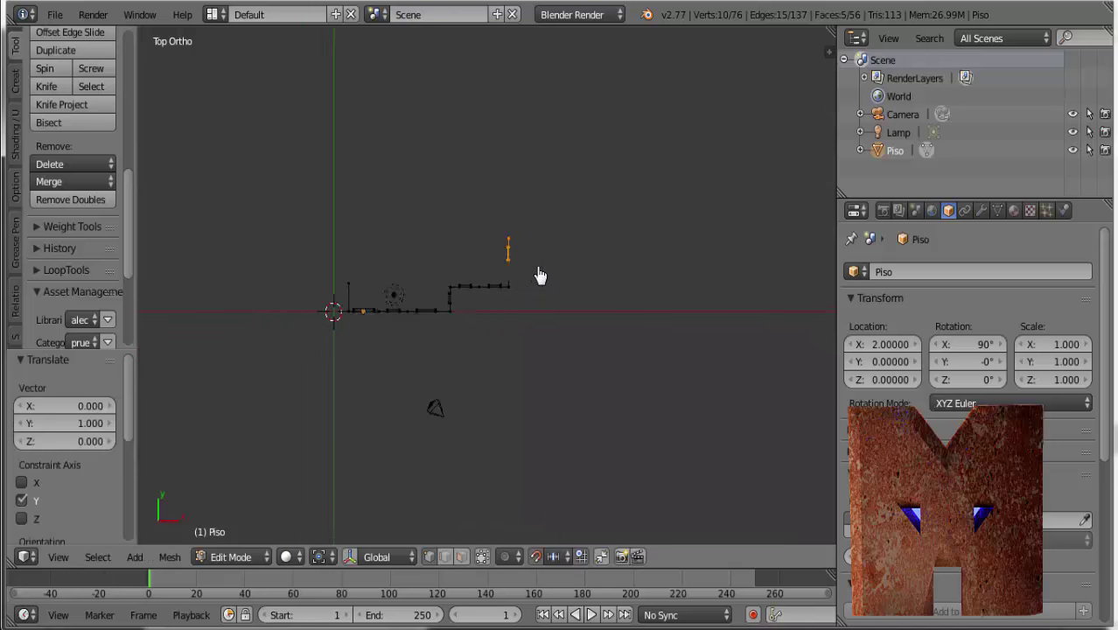
{"action": "scroll", "coordinate": [540, 275], "scroll_direction": "up", "scroll_amount": 3}
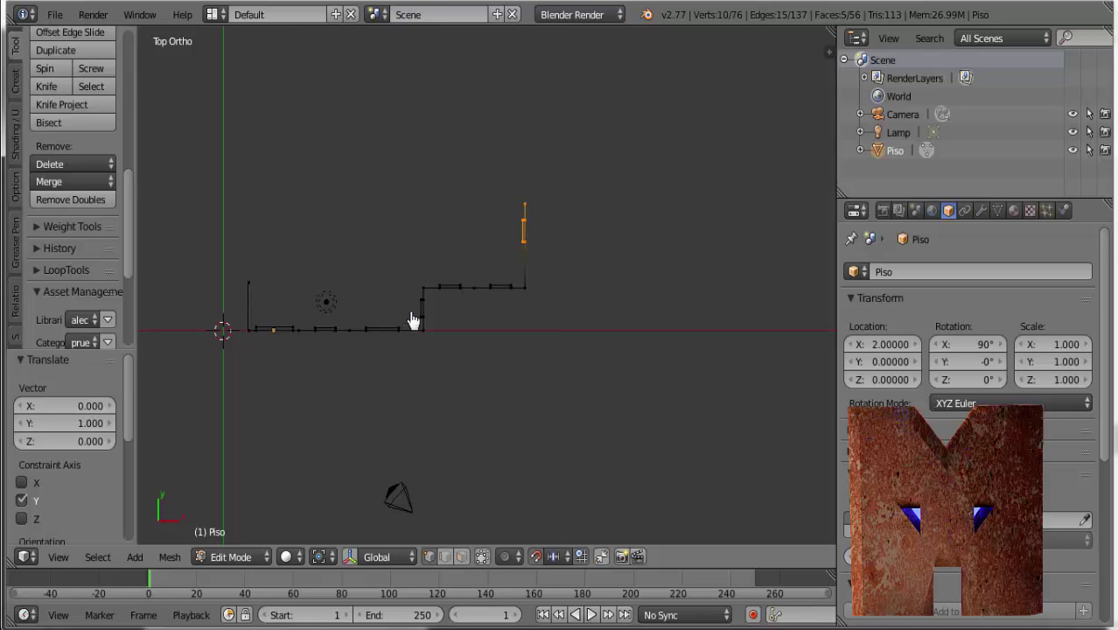
{"action": "key", "text": "a"}
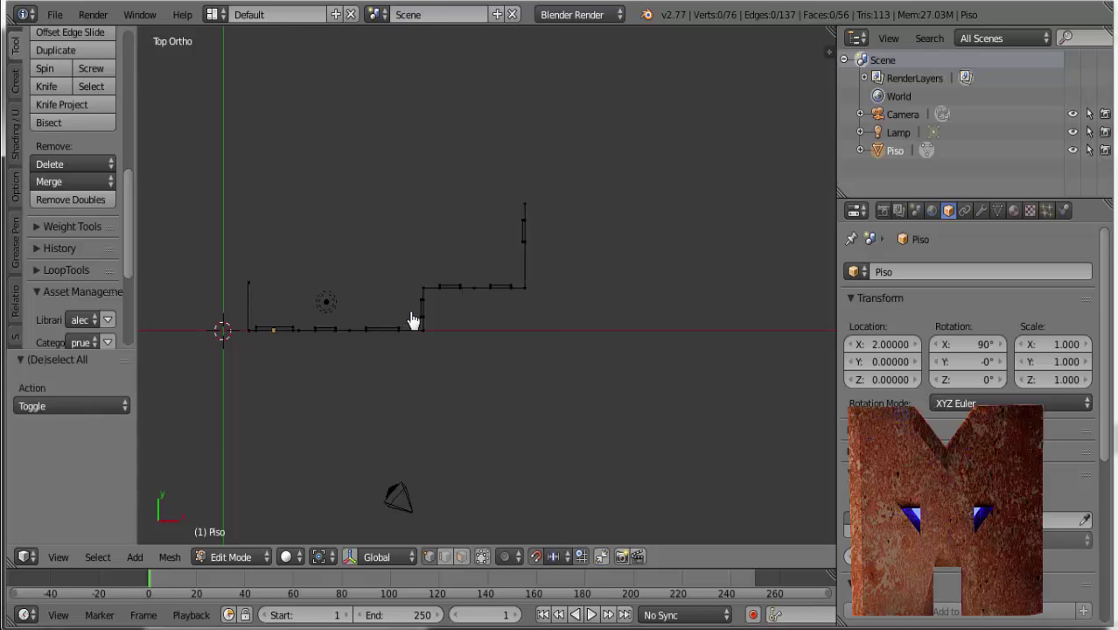
{"action": "key", "text": "a"}
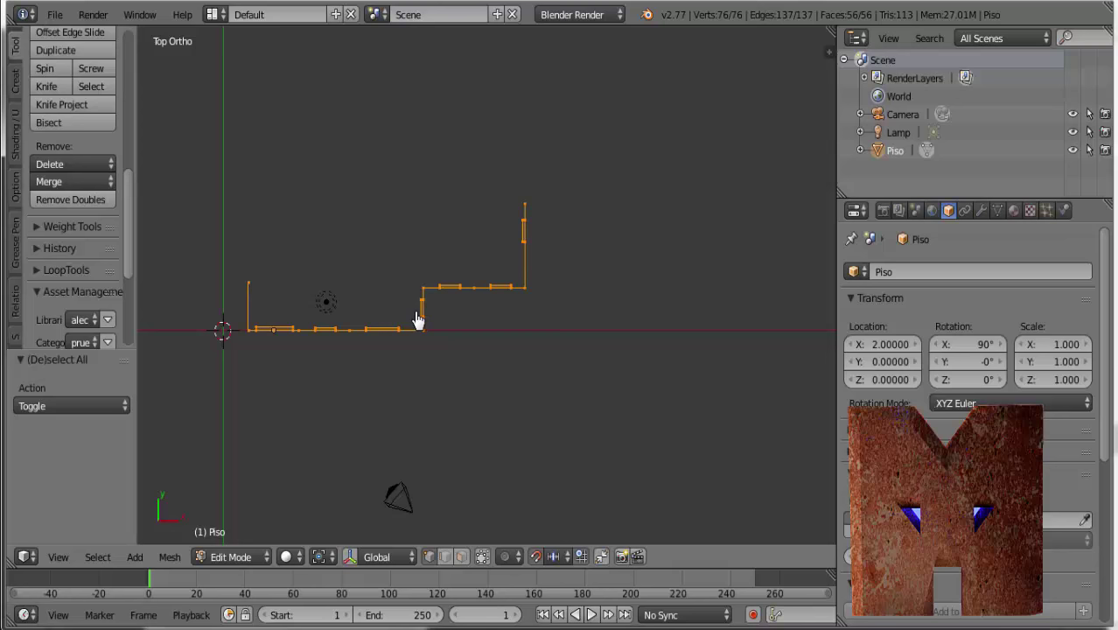
{"action": "key", "text": "Tab"}
Move the Piso object -5 along Y to location X 2, Y -5, Z 0
{"action": "left_click", "coordinate": [285, 321]}
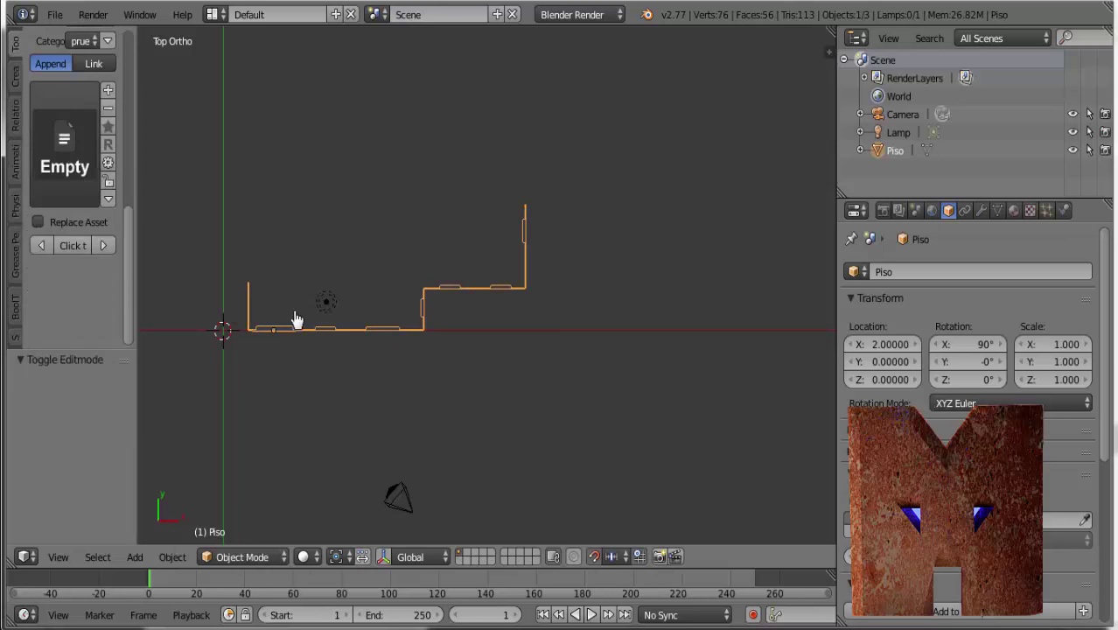
{"action": "key", "text": "g"}
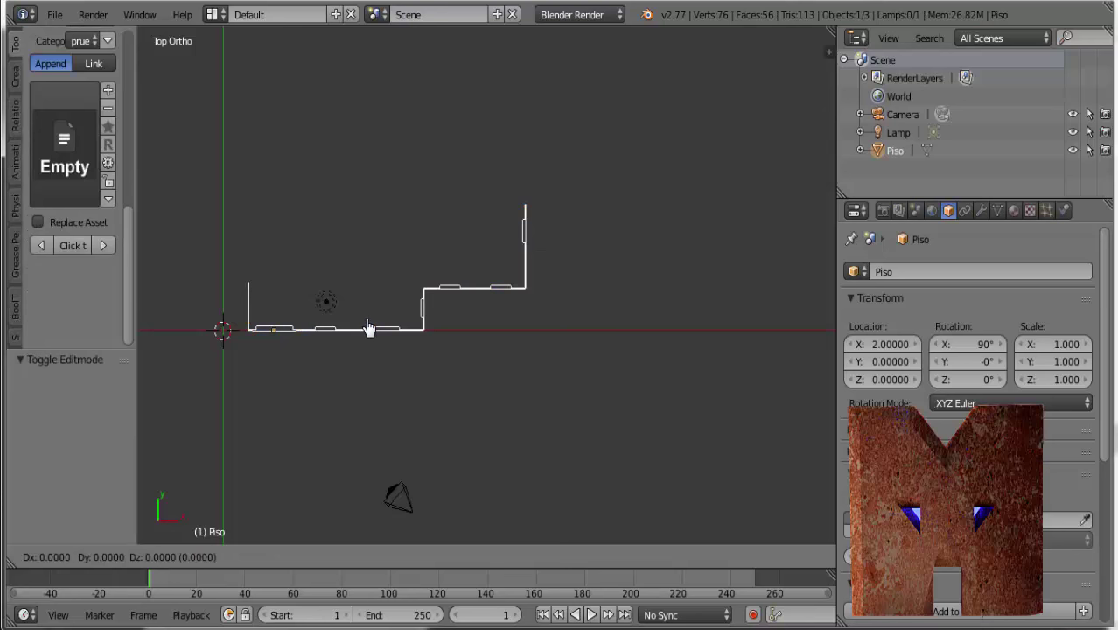
{"action": "key", "text": "y"}
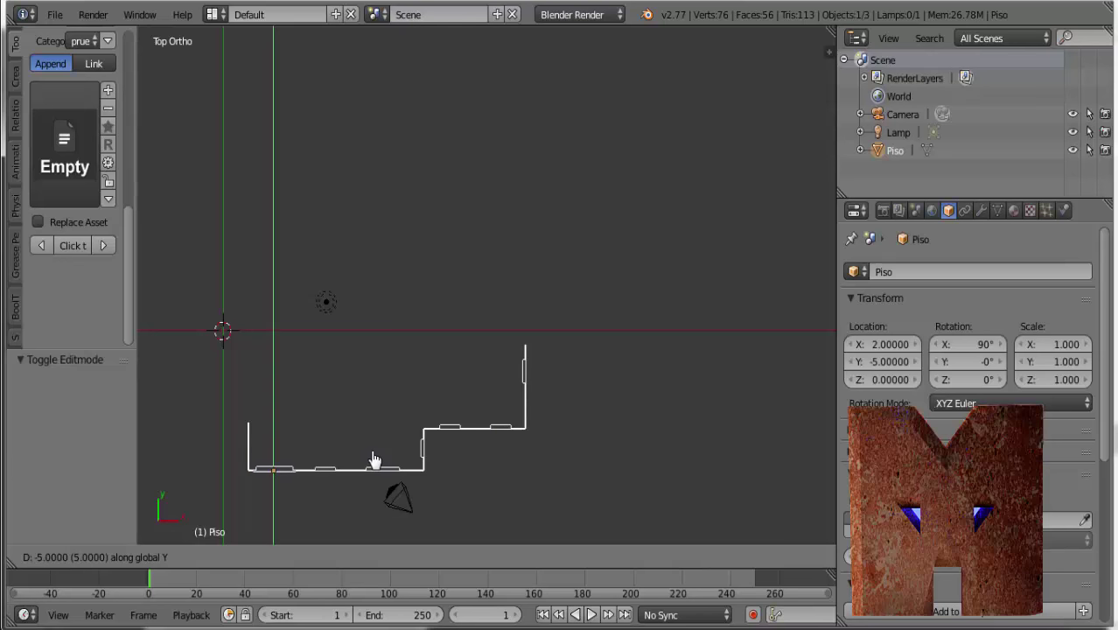
{"action": "left_click", "coordinate": [374, 458]}
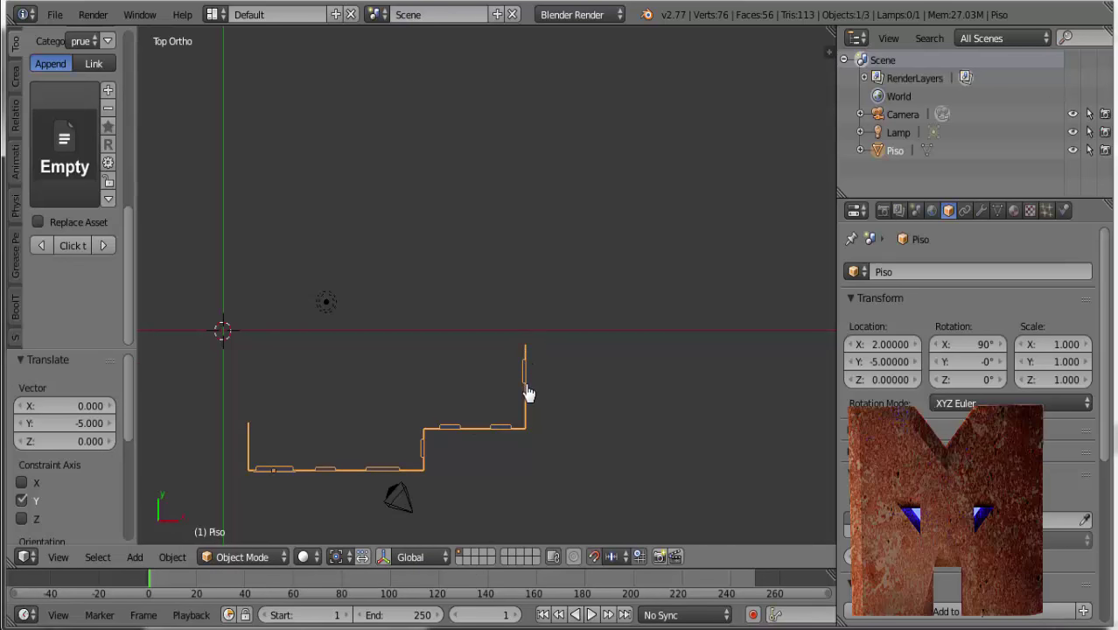
In Edit Mode, select the right-hand wall's vertical edge and move it nearer the X axis
{"action": "key", "text": "Tab"}
{"action": "left_click", "coordinate": [623, 389]}
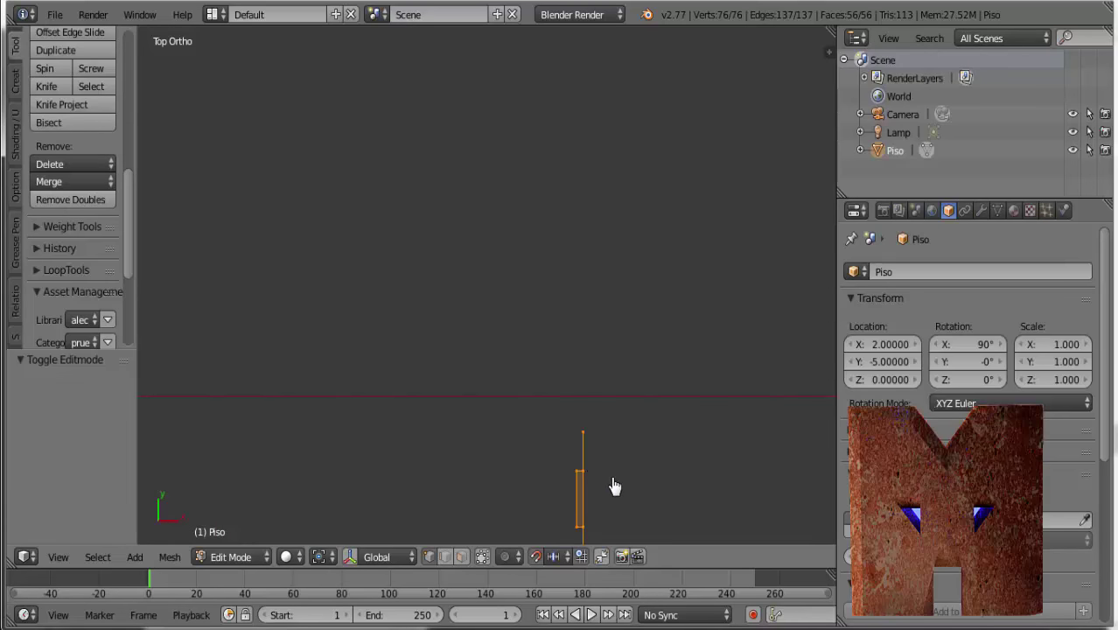
{"action": "middle_click_drag", "start_coordinate": [579, 469], "coordinate": [549, 368], "text": "shift"}
{"action": "key", "text": "a"}
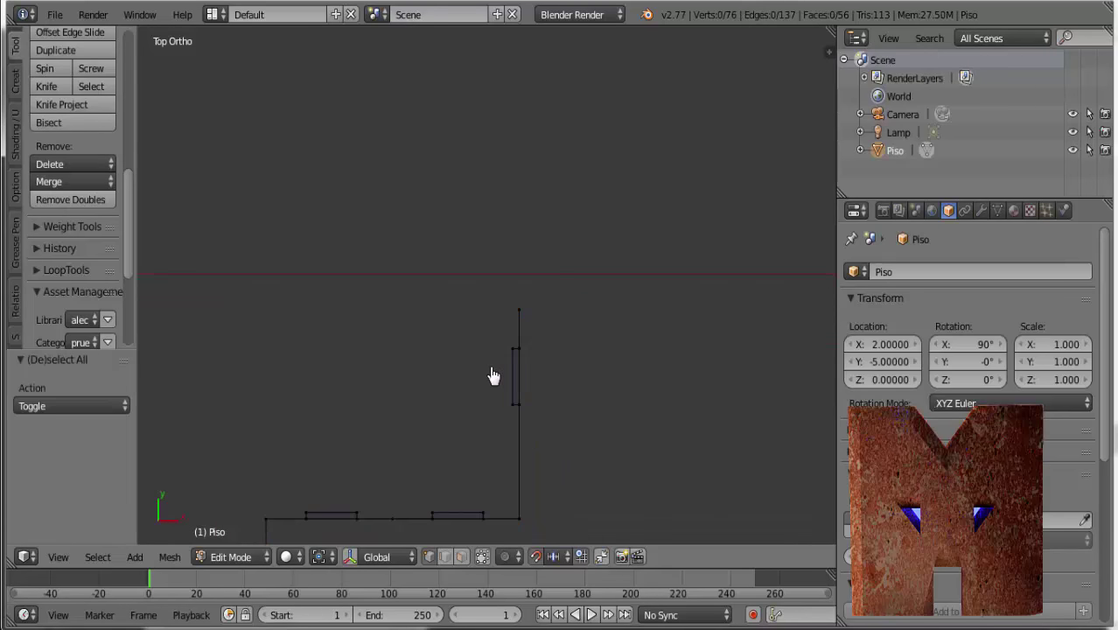
{"action": "key", "text": "c"}
{"action": "mouse_move", "coordinate": [491, 375]}
{"action": "left_mouse_down"}
{"action": "mouse_move", "coordinate": [517, 349]}
{"action": "mouse_move", "coordinate": [531, 401]}
{"action": "left_mouse_up"}
{"action": "right_click", "coordinate": [635, 393]}
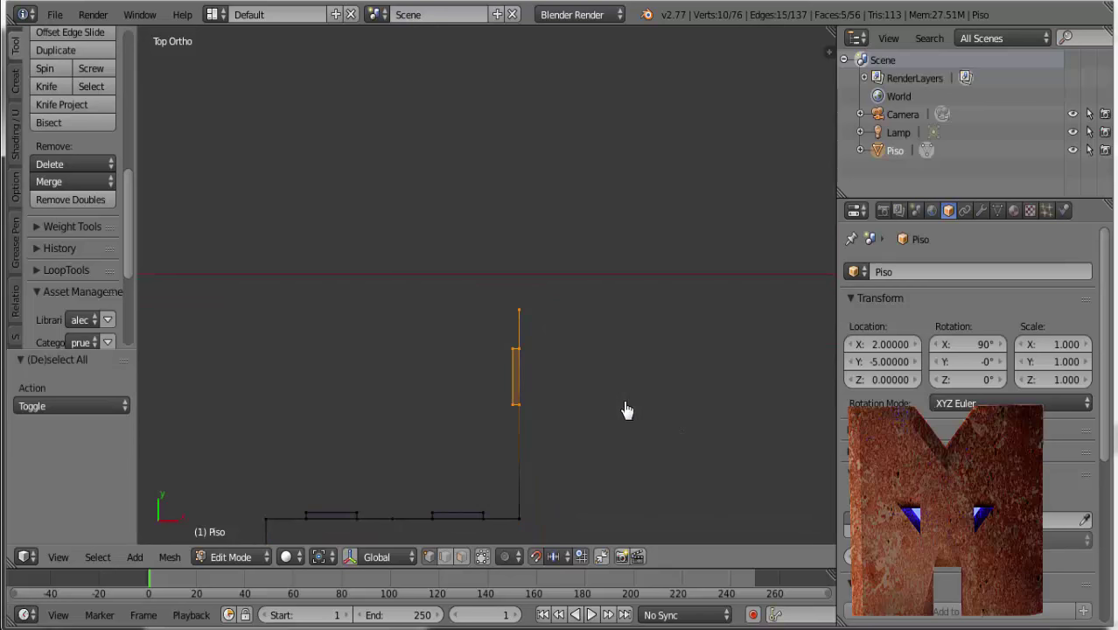
{"action": "key", "text": "g"}
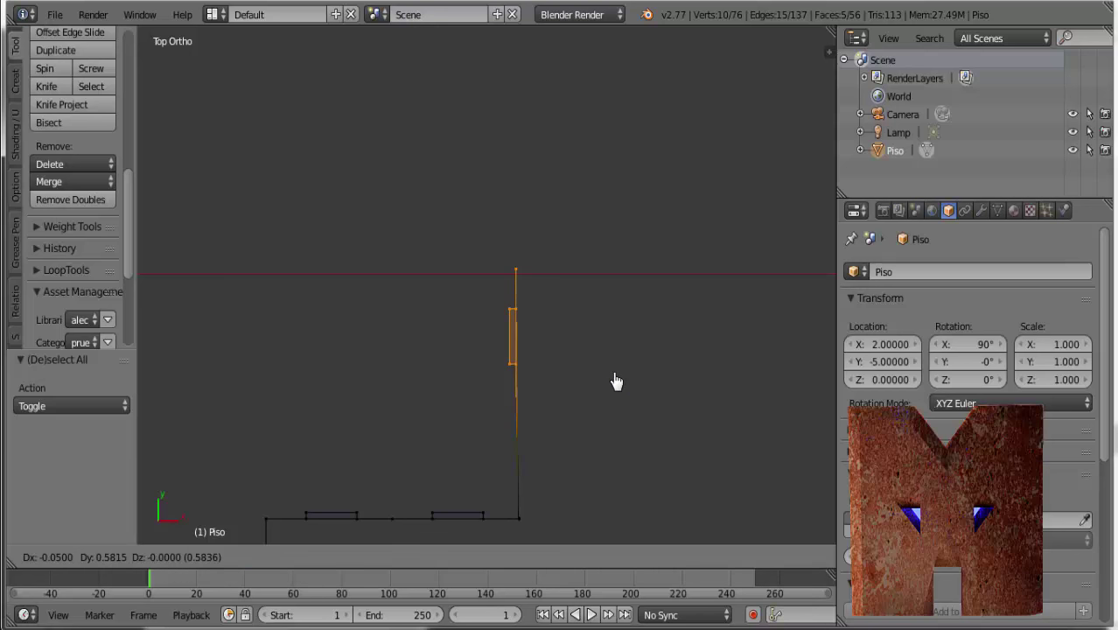
{"action": "left_click", "coordinate": [617, 382]}
Zoom in and select the topmost edge of the right-hand wall
{"action": "scroll", "coordinate": [609, 392], "scroll_direction": "up", "scroll_amount": 2}
{"action": "scroll", "coordinate": [572, 417], "scroll_direction": "up", "scroll_amount": 2}
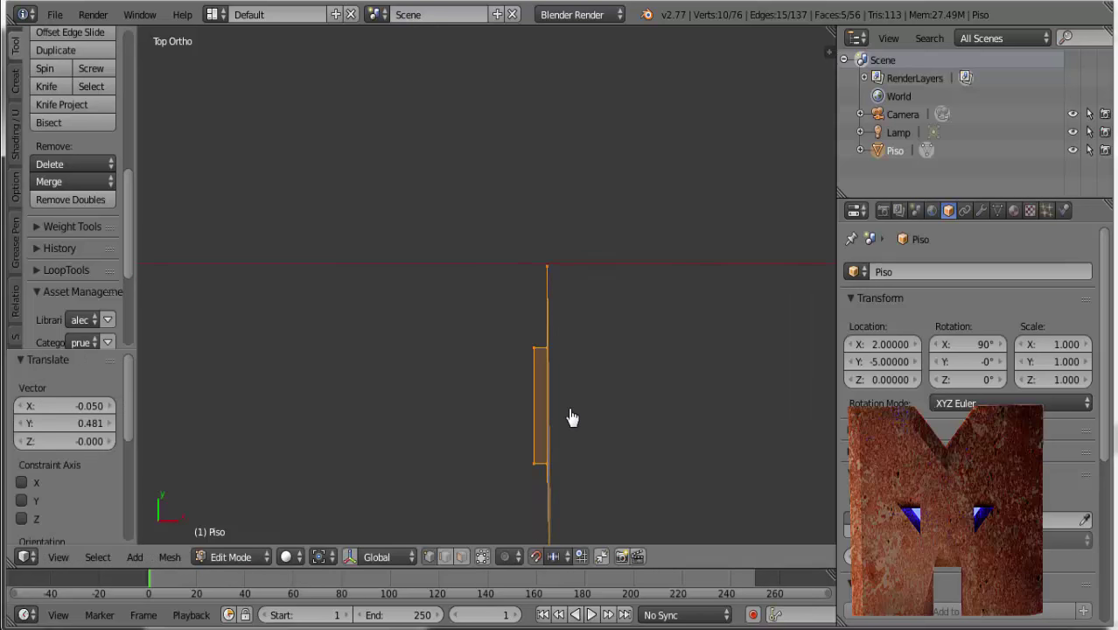
{"action": "scroll", "coordinate": [572, 416], "scroll_direction": "up", "scroll_amount": 3}
{"action": "scroll", "coordinate": [571, 416], "scroll_direction": "up", "scroll_amount": 2}
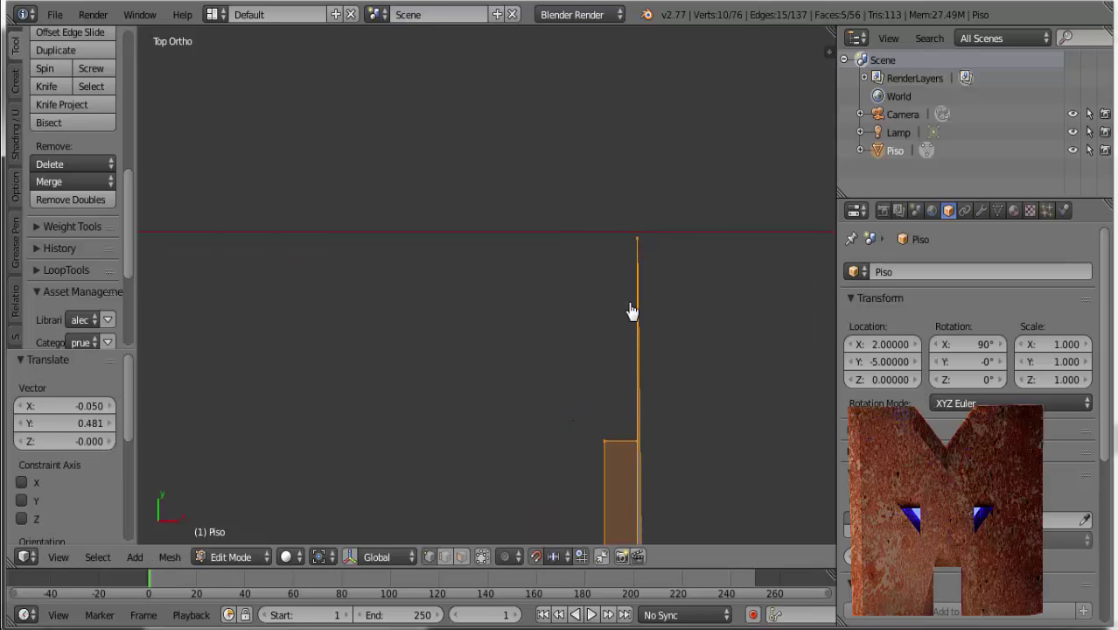
{"action": "key", "text": "a"}
{"action": "key", "text": "c"}
{"action": "left_click", "coordinate": [639, 254]}
{"action": "key", "text": "Escape"}
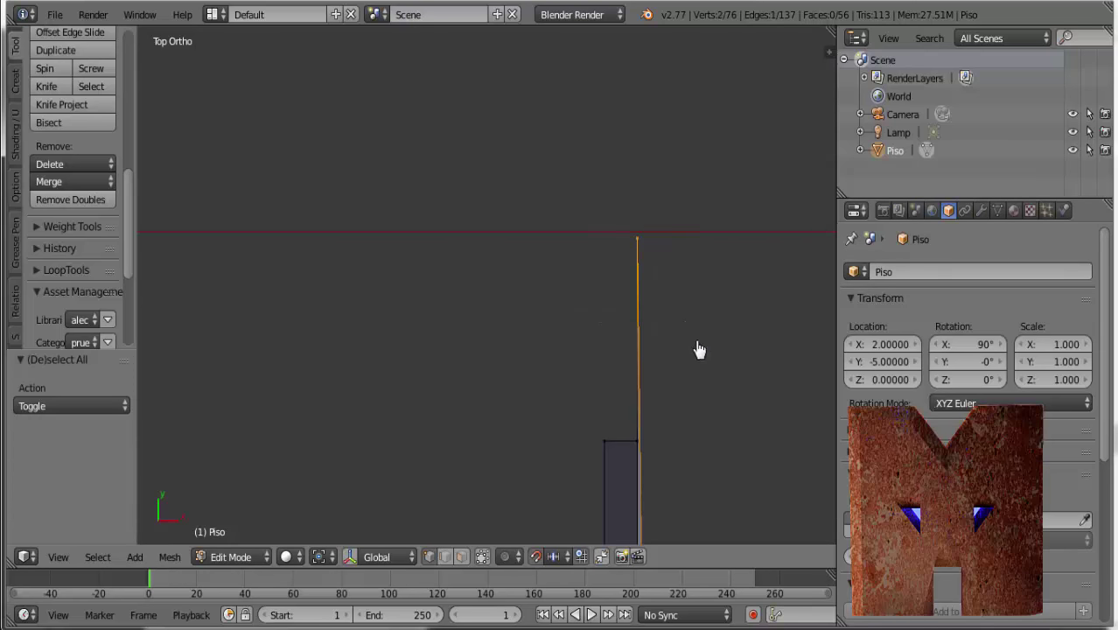
{"action": "key", "text": "g"}
{"action": "right_click", "coordinate": [714, 373]}
Slide the top edge along Y onto the X axis and return to Object Mode
{"action": "key", "text": "g"}
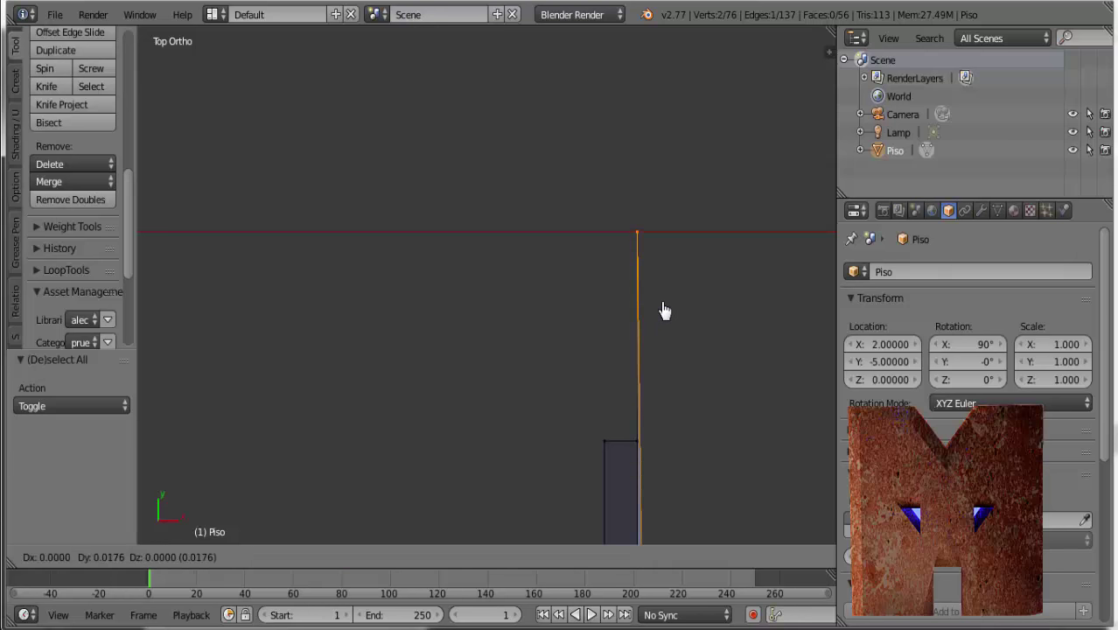
{"action": "key", "text": "y"}
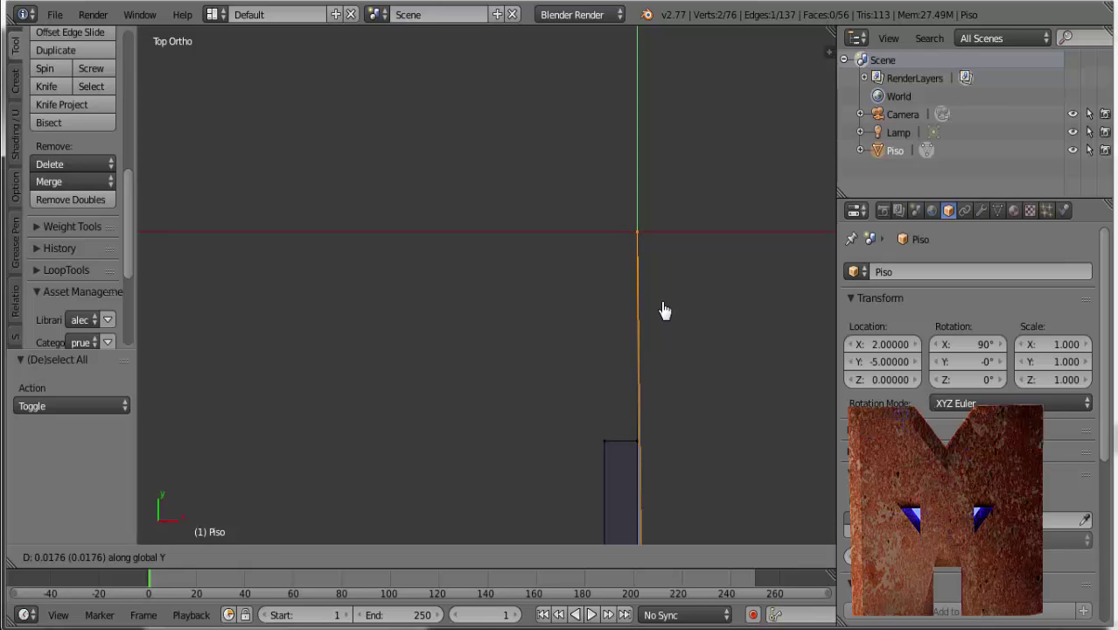
{"action": "left_click", "coordinate": [663, 311]}
{"action": "key", "text": "ctrl+Tab"}
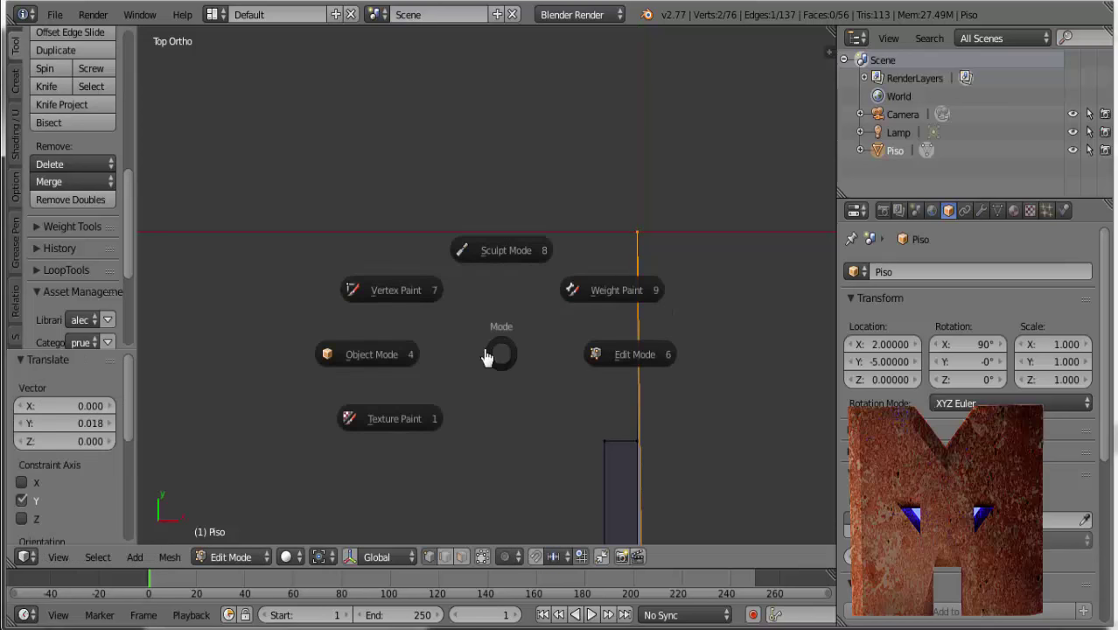
{"action": "left_click", "coordinate": [394, 360]}
{"action": "scroll", "coordinate": [439, 348], "scroll_direction": "down", "scroll_amount": 5}
Duplicate the Piso wall object in place and view it in Top Ortho
{"action": "scroll", "coordinate": [439, 348], "scroll_direction": "down", "scroll_amount": 3}
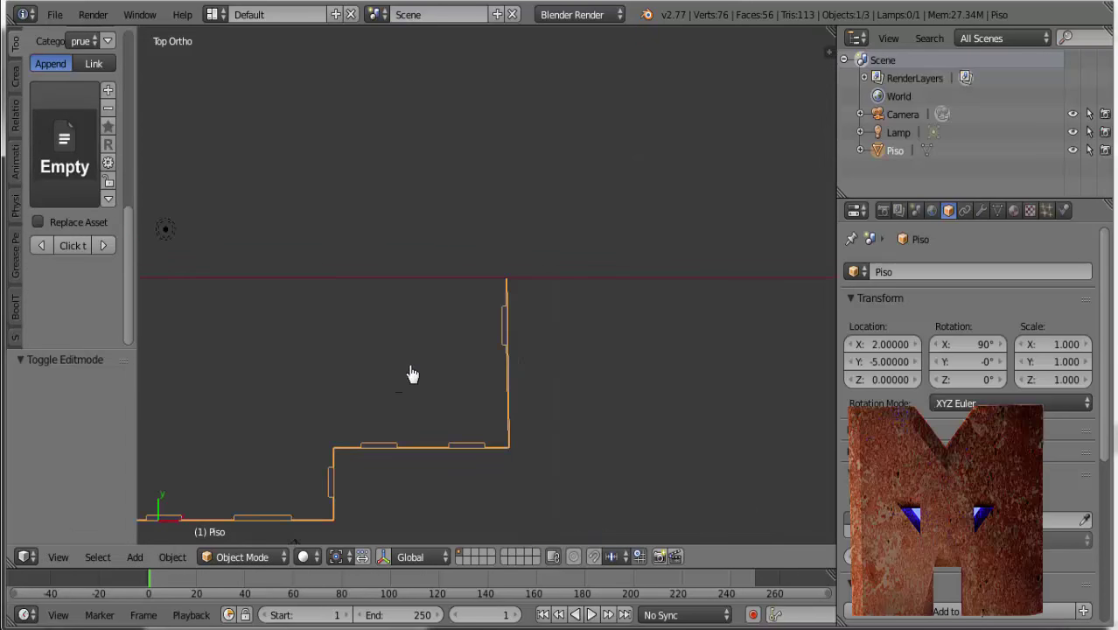
{"action": "key", "text": "shift+d"}
{"action": "key", "text": "Escape"}
{"action": "mouse_move", "coordinate": [560, 364]}
{"action": "middle_mouse_down"}
{"action": "mouse_move", "coordinate": [658, 306]}
{"action": "mouse_move", "coordinate": [549, 324]}
{"action": "mouse_move", "coordinate": [492, 363]}
{"action": "middle_mouse_up"}
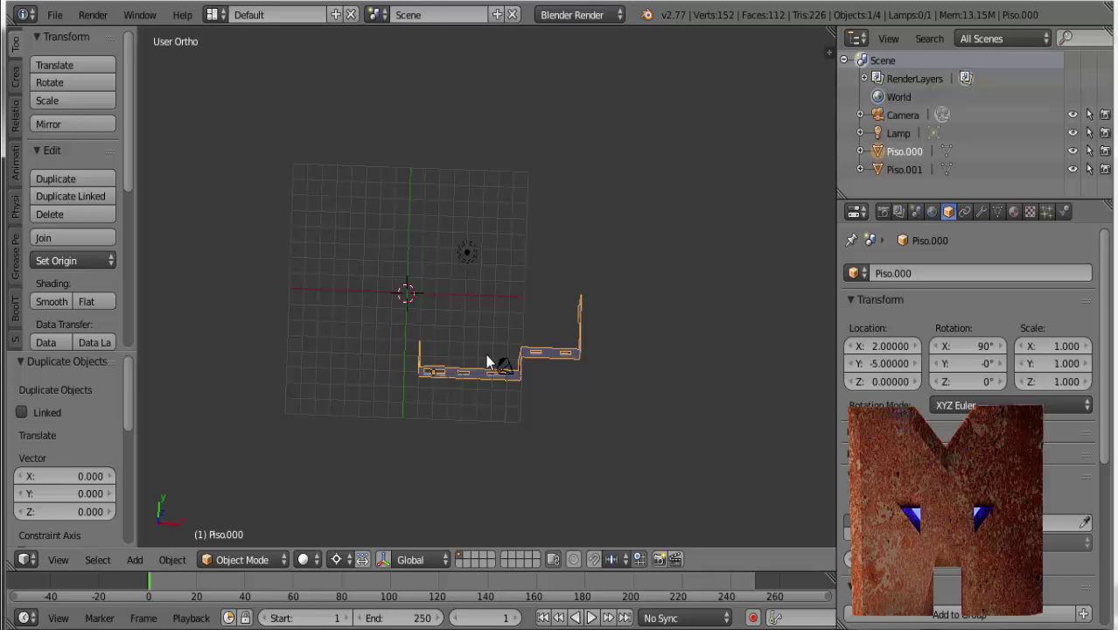
{"action": "key", "text": "KP_7"}
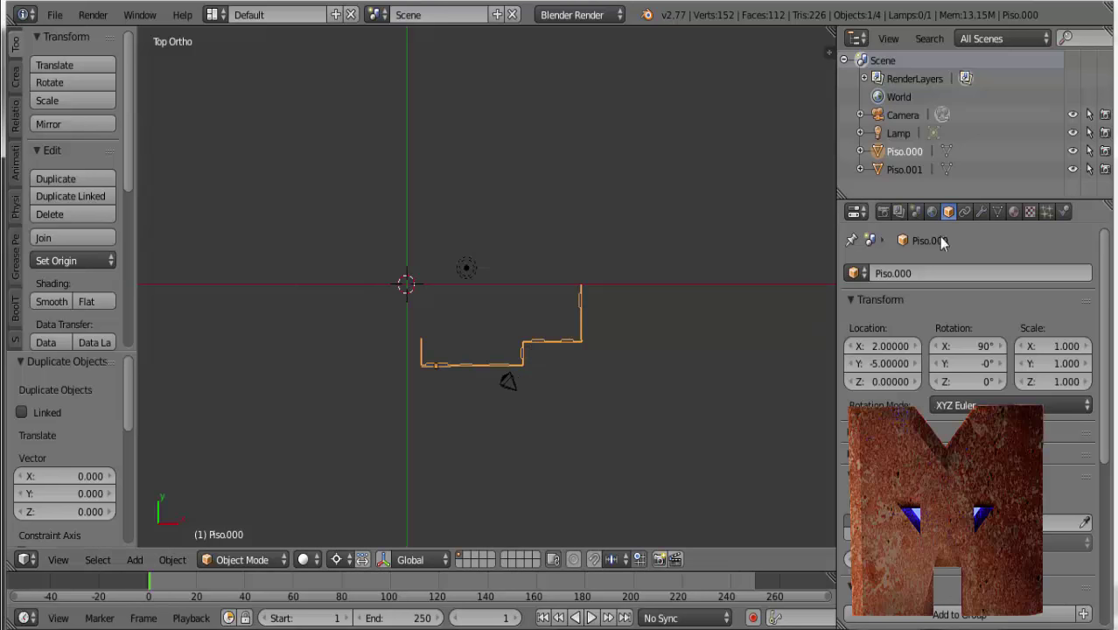
Add a Mirror modifier to Piso.000 from the Modifiers panel
{"action": "left_click", "coordinate": [982, 213]}
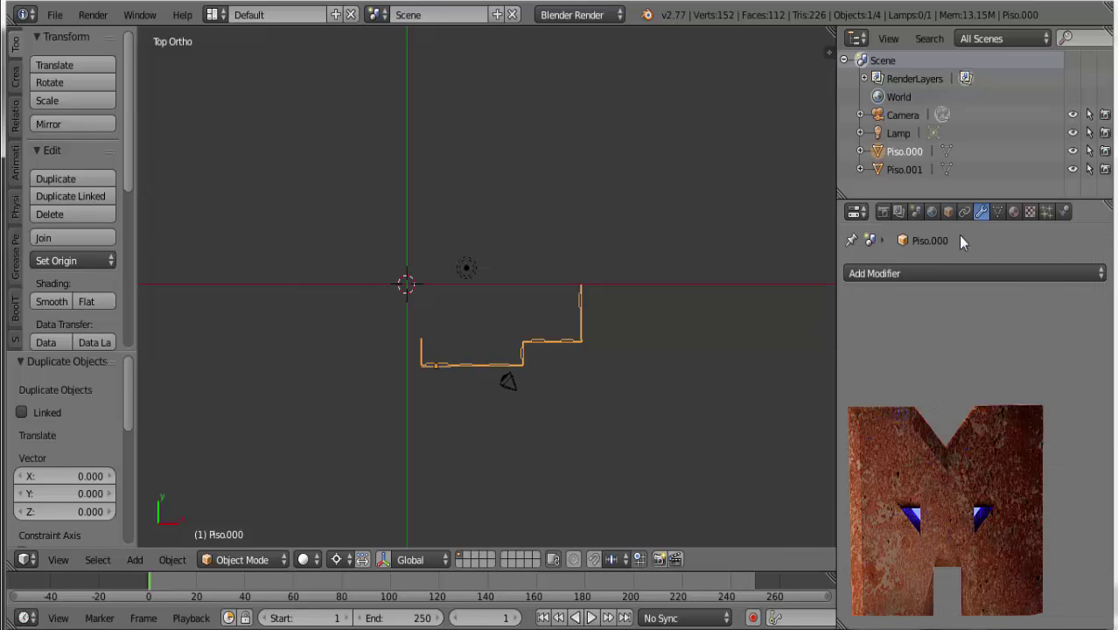
{"action": "left_click", "coordinate": [923, 275]}
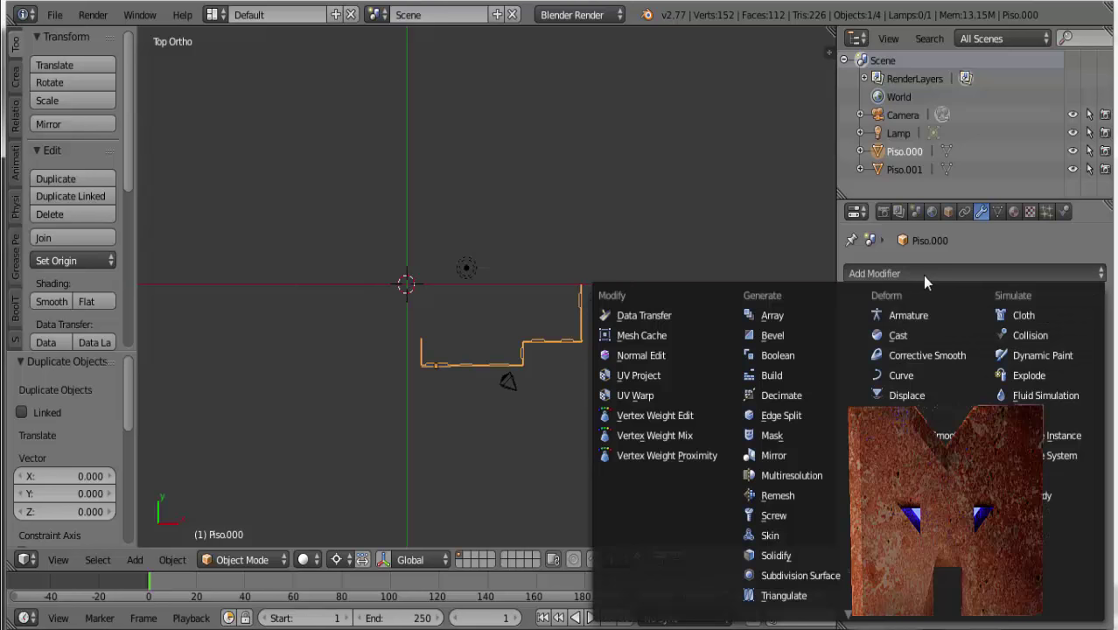
{"action": "left_click", "coordinate": [773, 457]}
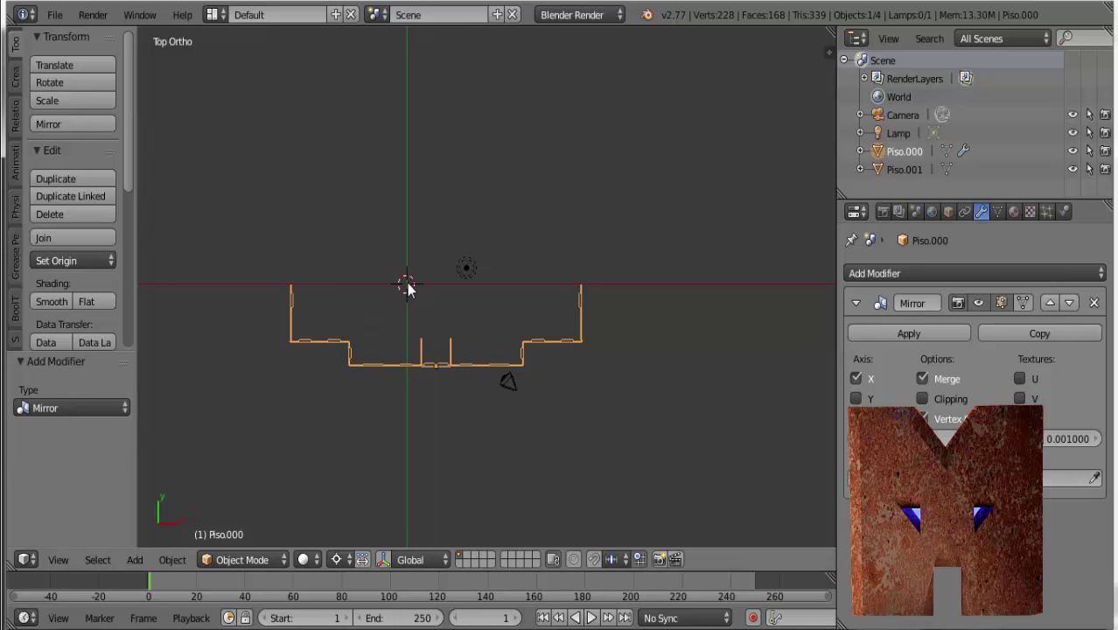
{"action": "key", "text": "shift+a"}
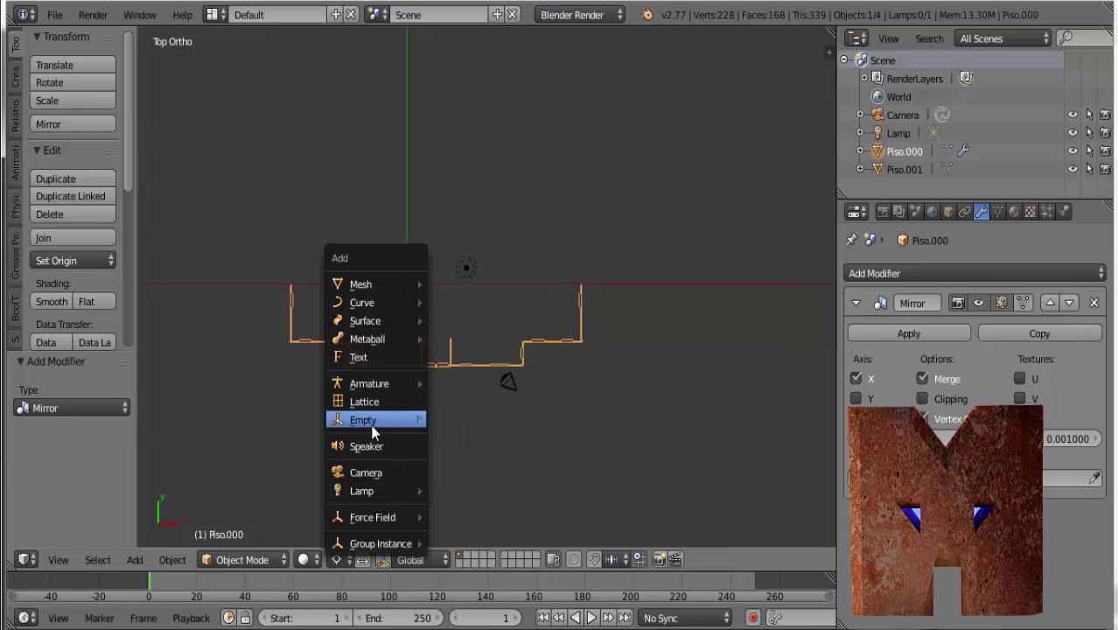
Add a Plain Axes Empty and mirror Piso.000 around it on both X and Y
{"action": "mouse_move", "coordinate": [363, 420]}
{"action": "left_click", "coordinate": [450, 422]}
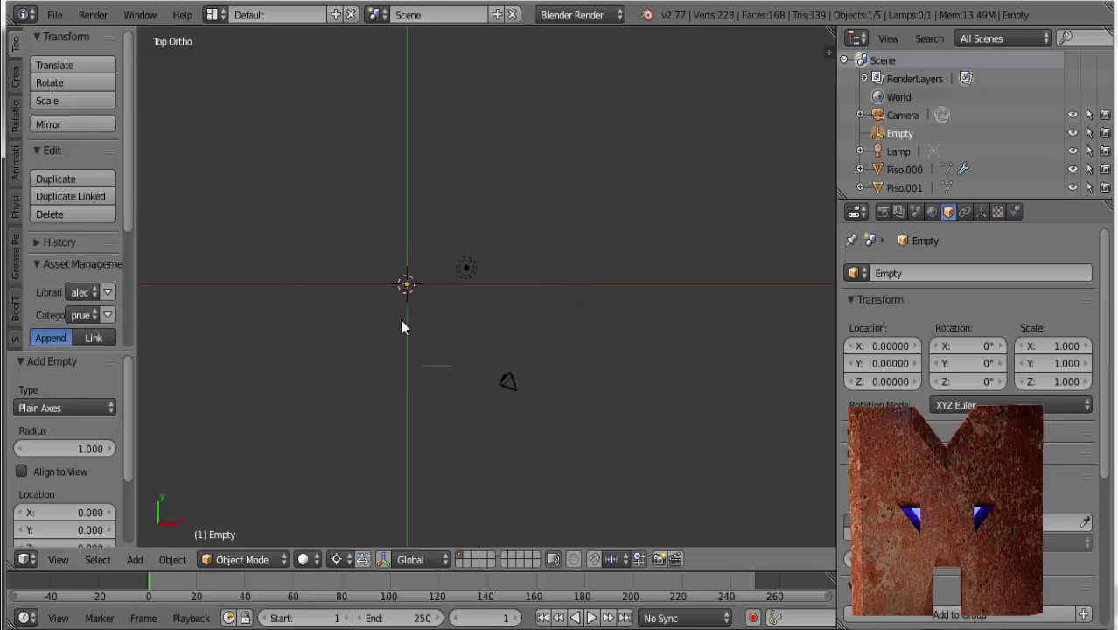
{"action": "right_click", "coordinate": [439, 366]}
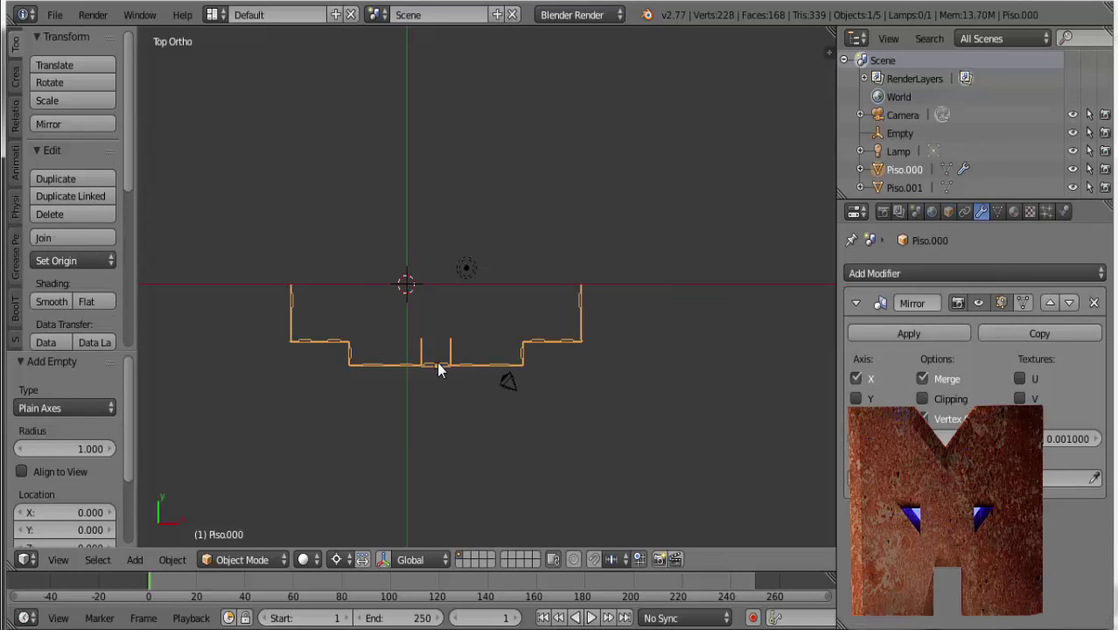
{"action": "left_click", "coordinate": [1068, 478]}
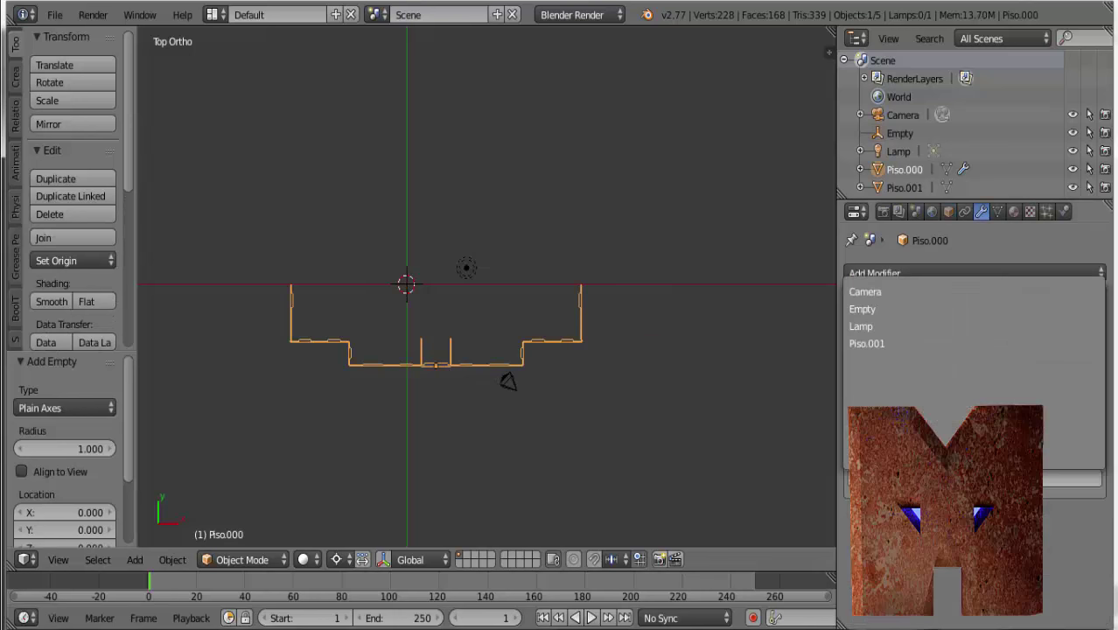
{"action": "left_click", "coordinate": [872, 308]}
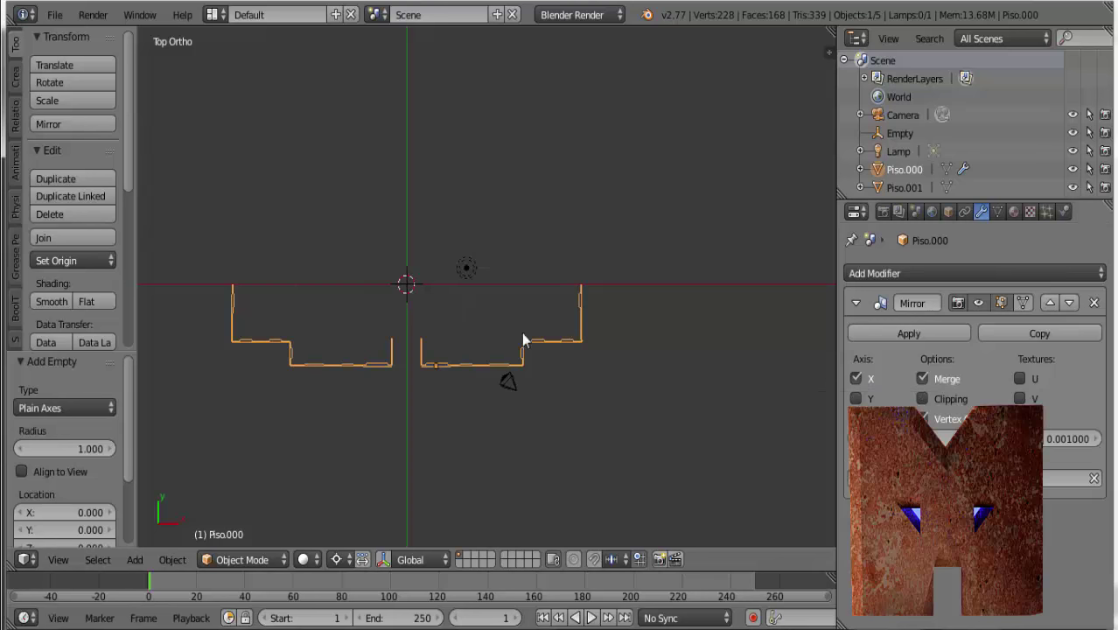
{"action": "left_click", "coordinate": [856, 398]}
{"action": "mouse_move", "coordinate": [480, 404]}
{"action": "middle_mouse_down"}
{"action": "mouse_move", "coordinate": [378, 268]}
{"action": "mouse_move", "coordinate": [292, 270]}
{"action": "mouse_move", "coordinate": [533, 246]}
{"action": "middle_mouse_up"}
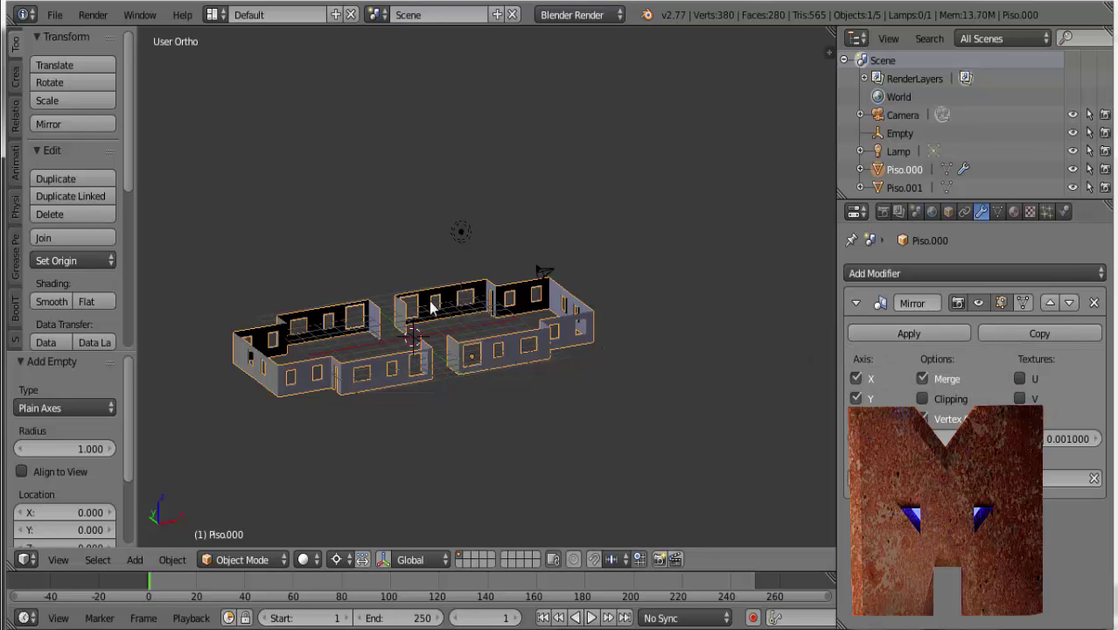
In Edit Mode, select the whole floor mesh in front view and raise it 2 units on Z
{"action": "key", "text": "Tab"}
{"action": "left_click", "coordinate": [570, 323]}
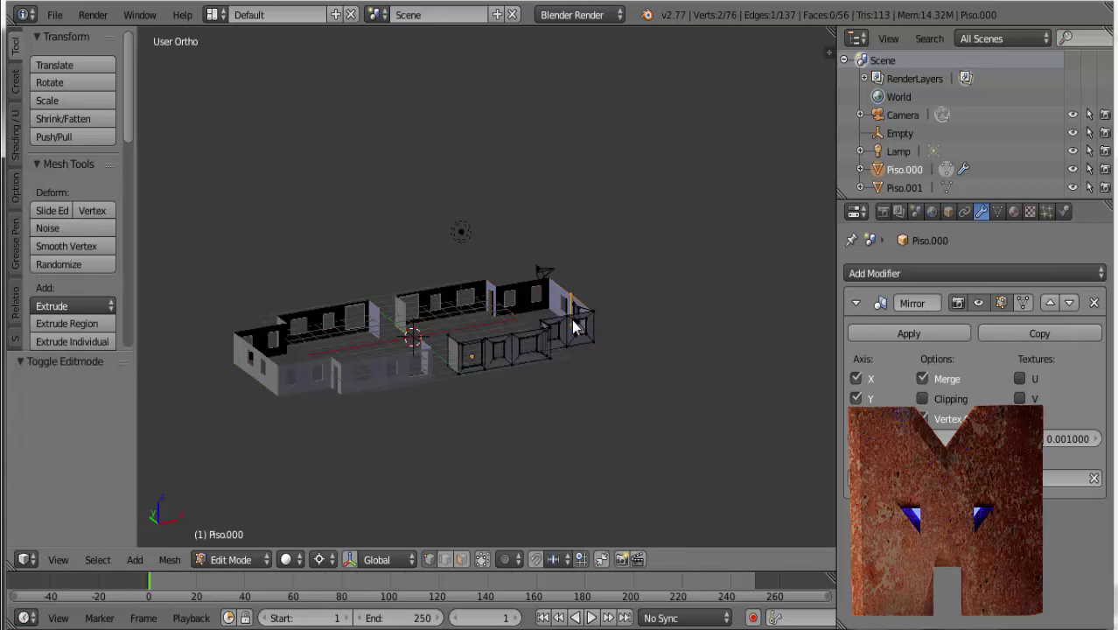
{"action": "middle_click_drag", "start_coordinate": [599, 369], "coordinate": [541, 387]}
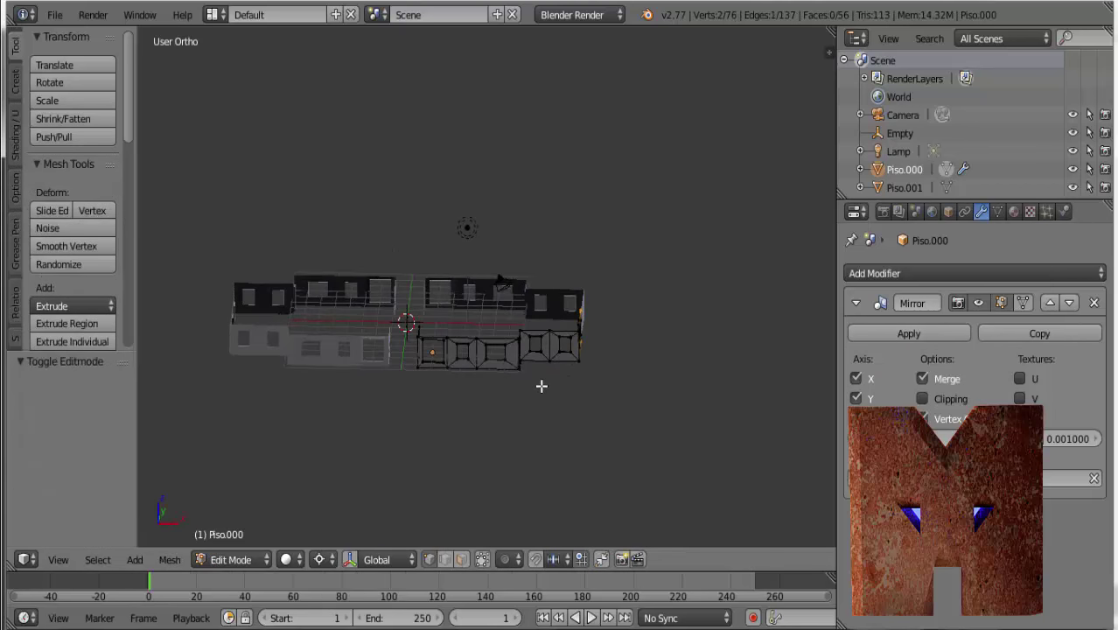
{"action": "key", "text": "KP_1"}
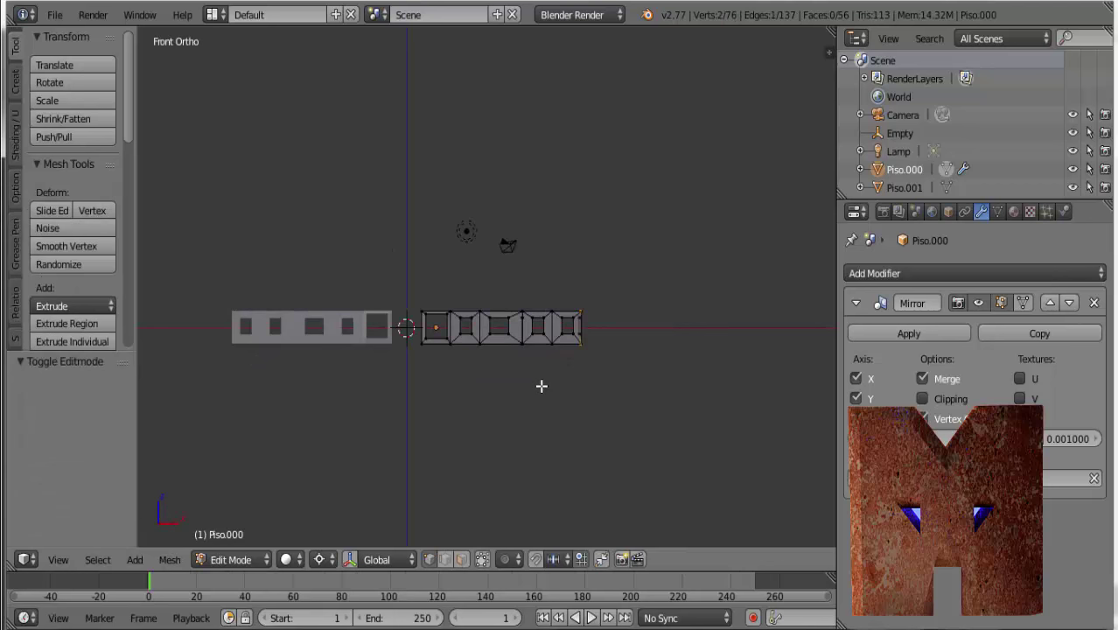
{"action": "key", "text": "a"}
{"action": "key", "text": "a"}
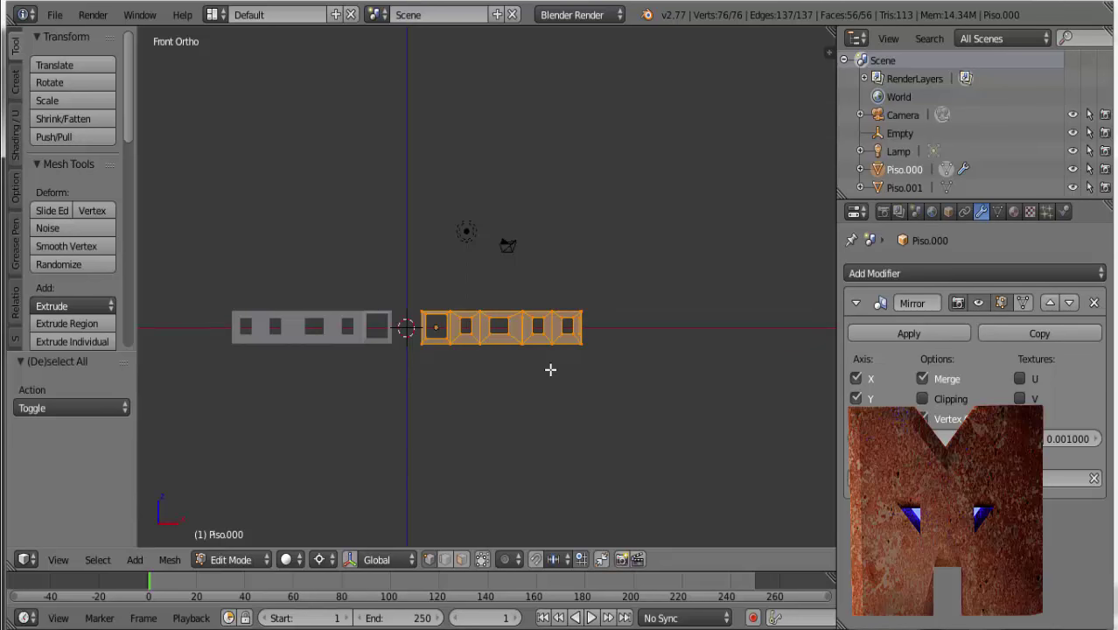
{"action": "key", "text": "shift+d"}
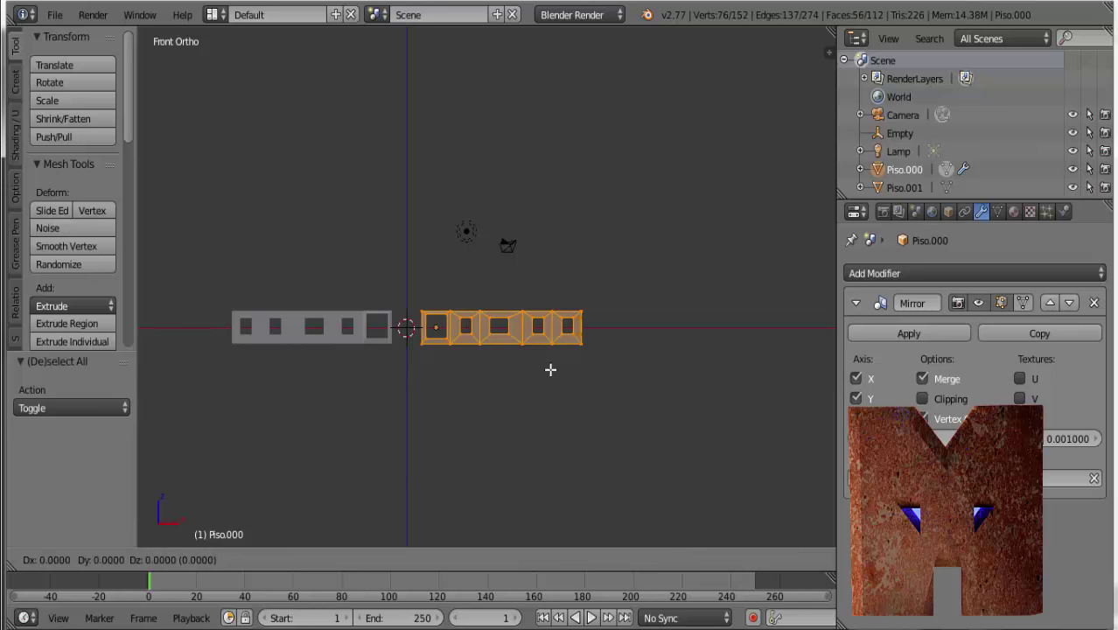
{"action": "type", "text": "z1"}
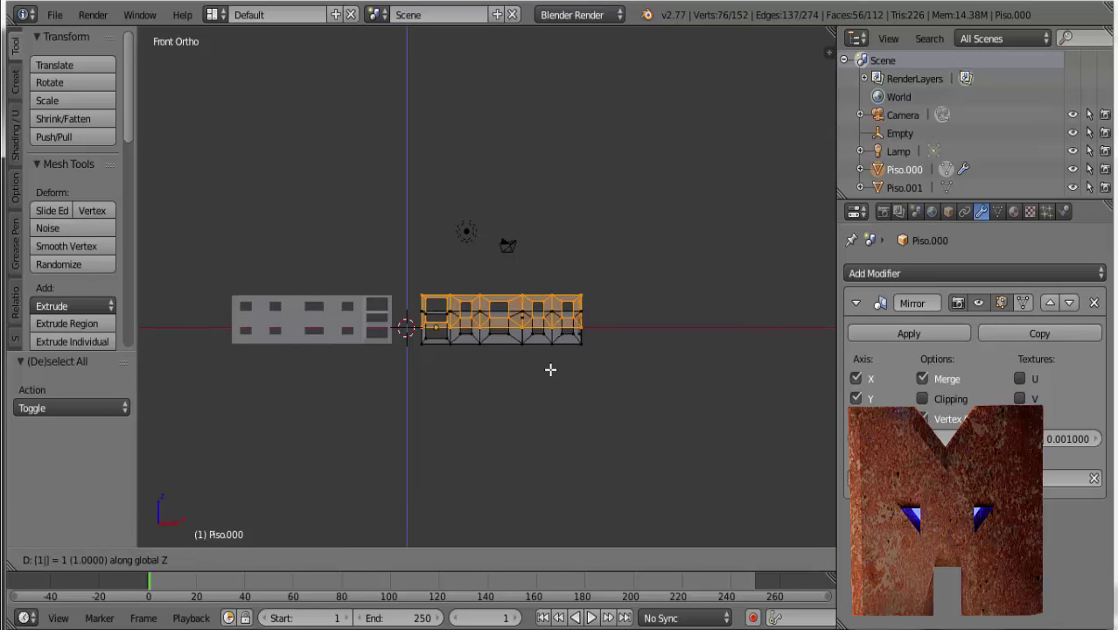
{"action": "key", "text": "Escape"}
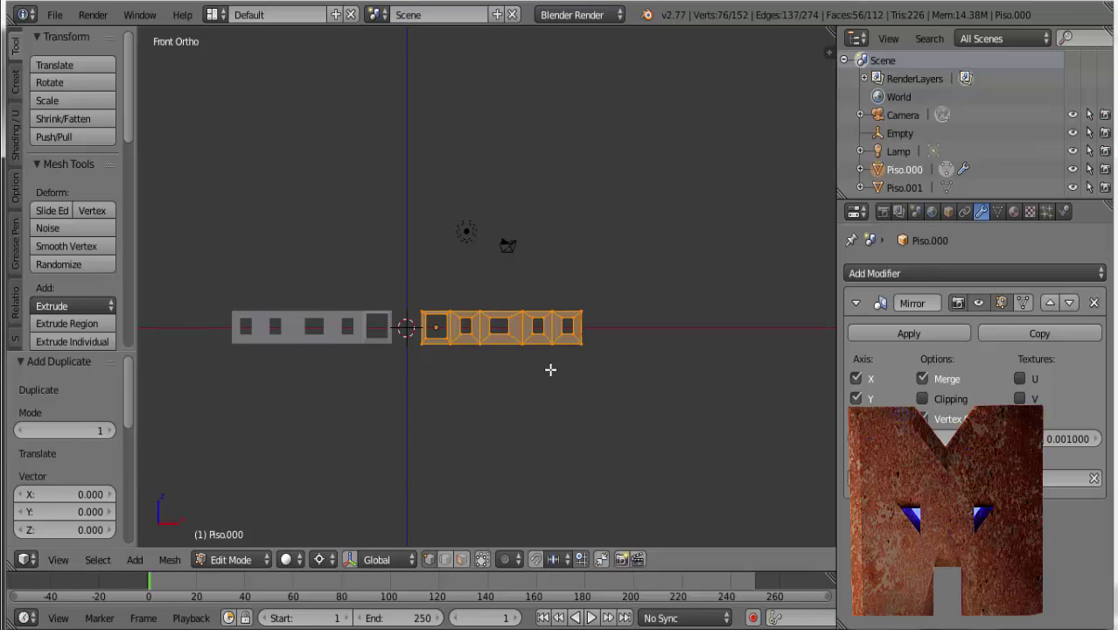
{"action": "key", "text": "g"}
{"action": "key", "text": "Escape"}
{"action": "type", "text": "gz"}
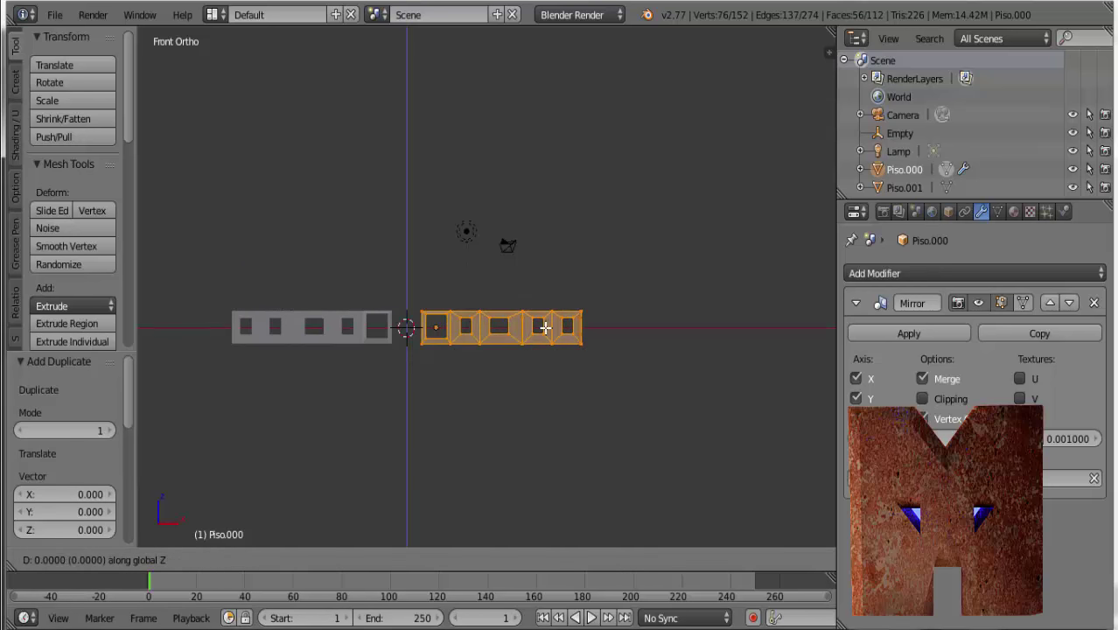
{"action": "type", "text": "2"}
{"action": "key", "text": "Return"}
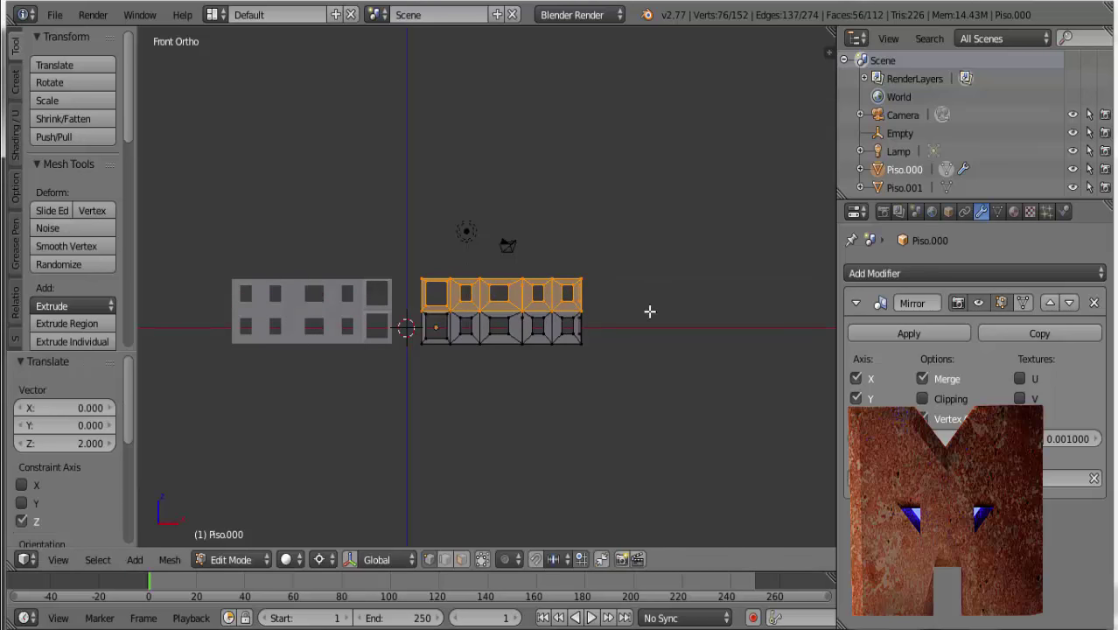
Stack two more duplicated copies of the floor, each 2 units higher on Z
{"action": "mouse_move", "coordinate": [649, 310]}
{"action": "middle_mouse_down"}
{"action": "mouse_move", "coordinate": [606, 399]}
{"action": "mouse_move", "coordinate": [656, 369]}
{"action": "middle_mouse_up"}
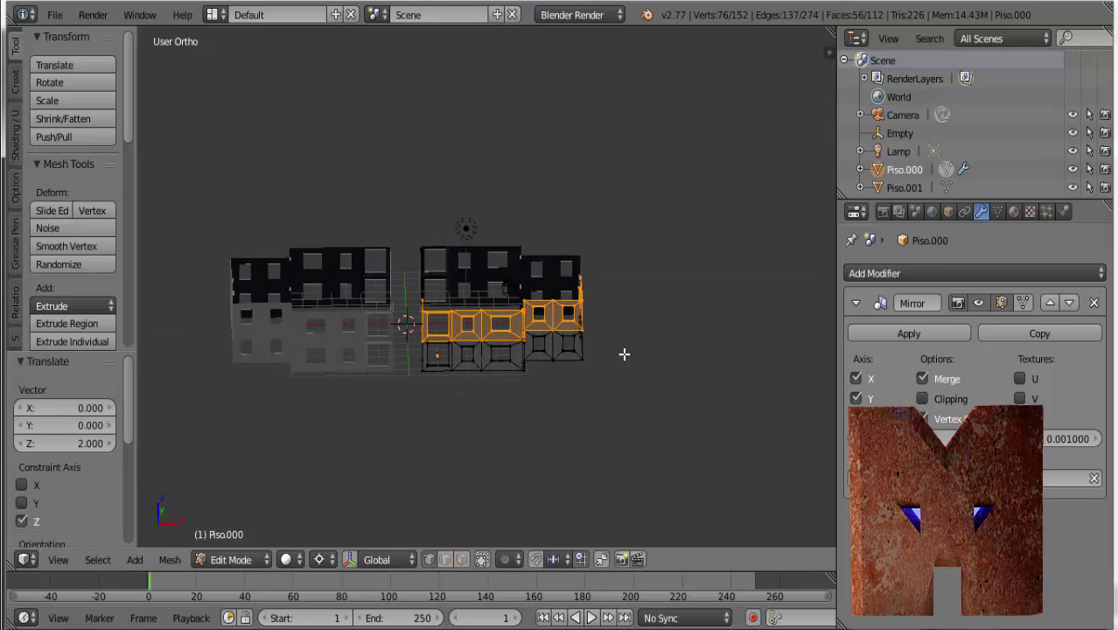
{"action": "key", "text": "shift+d"}
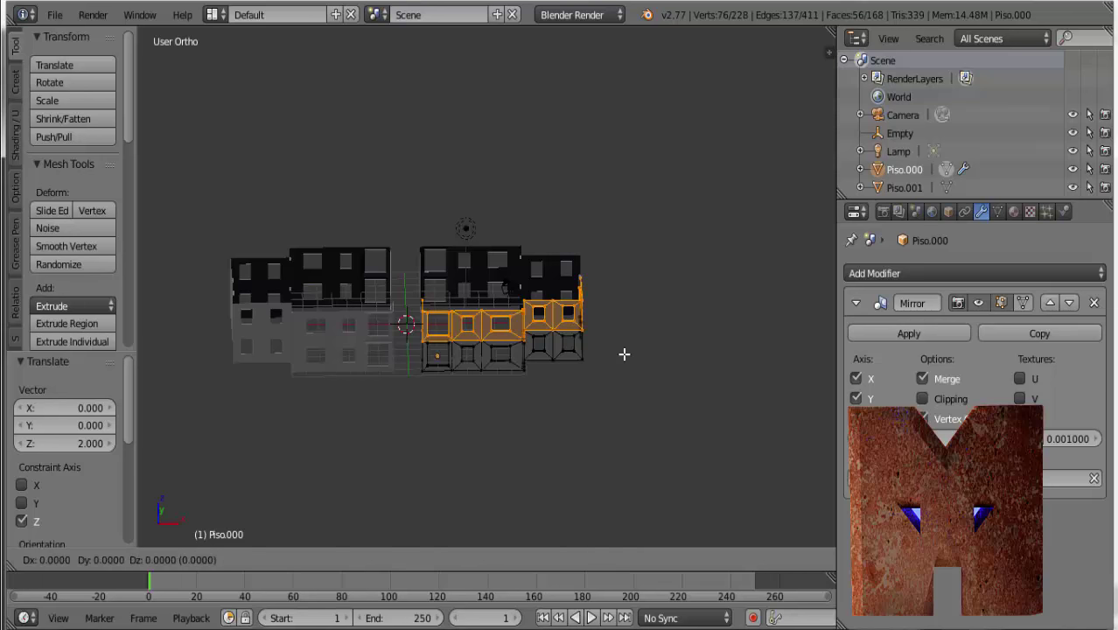
{"action": "type", "text": "z2"}
{"action": "key", "text": "Return"}
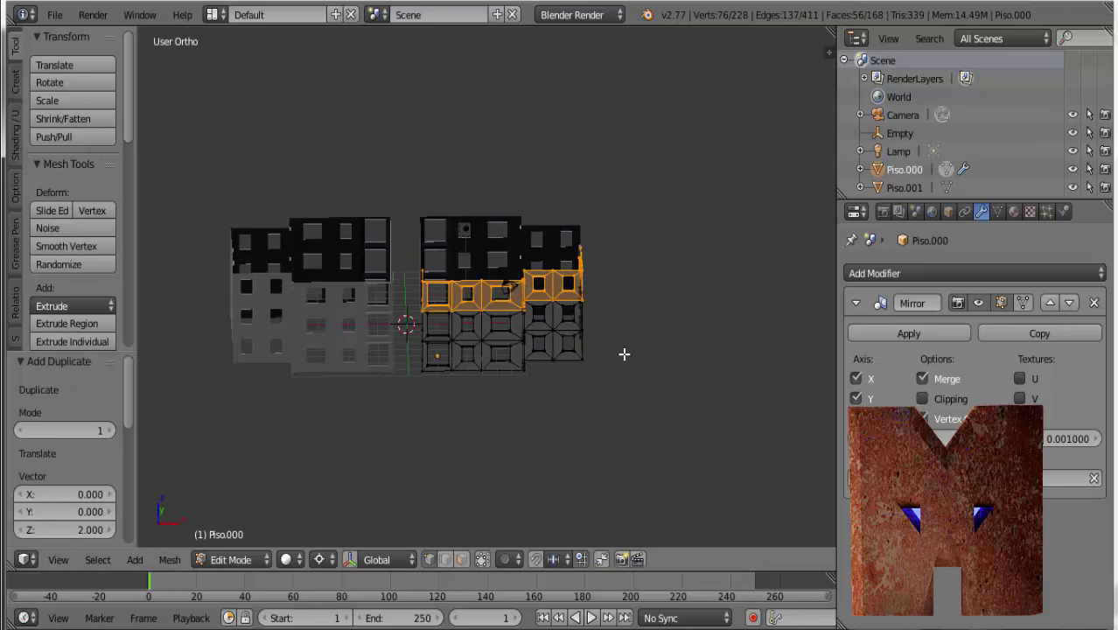
{"action": "key", "text": "shift+d"}
{"action": "type", "text": "z"}
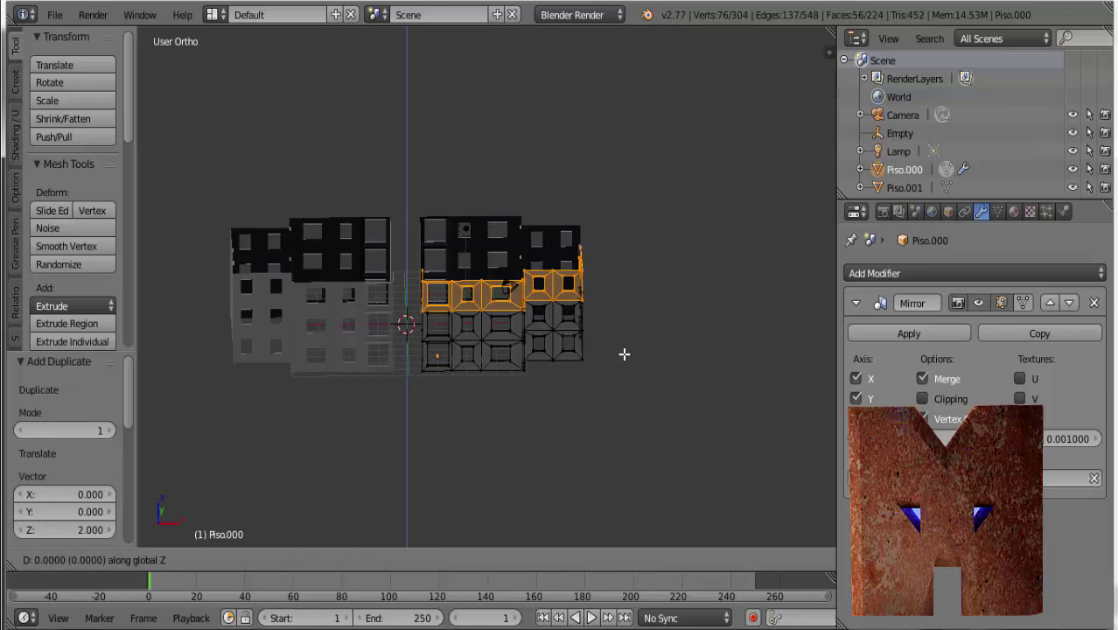
{"action": "type", "text": "2"}
{"action": "key", "text": "Return"}
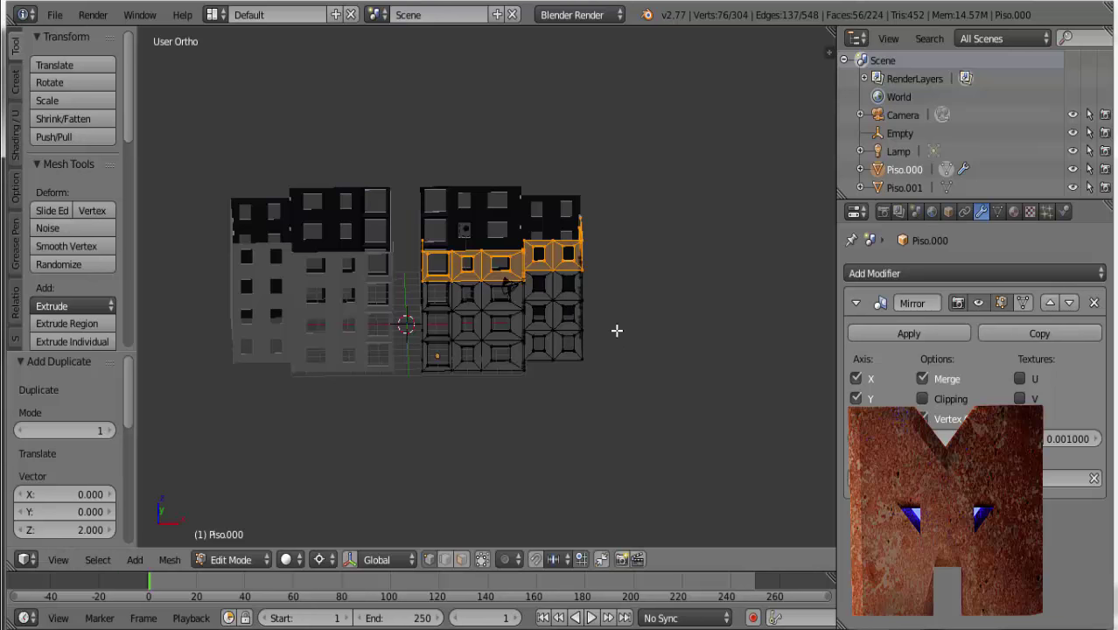
{"action": "mouse_move", "coordinate": [537, 343]}
{"action": "middle_mouse_down"}
{"action": "mouse_move", "coordinate": [534, 305]}
{"action": "mouse_move", "coordinate": [577, 312]}
{"action": "mouse_move", "coordinate": [528, 357]}
{"action": "middle_mouse_up"}
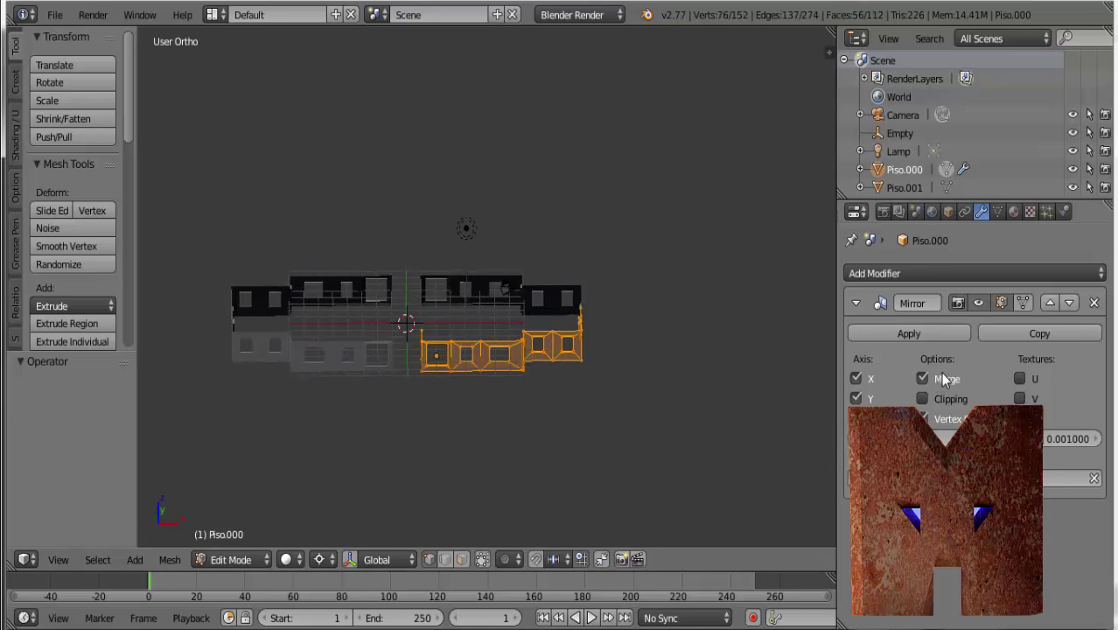
Add an Array modifier with relative X offset 0 and a vertical offset of 2
{"action": "left_click", "coordinate": [998, 274]}
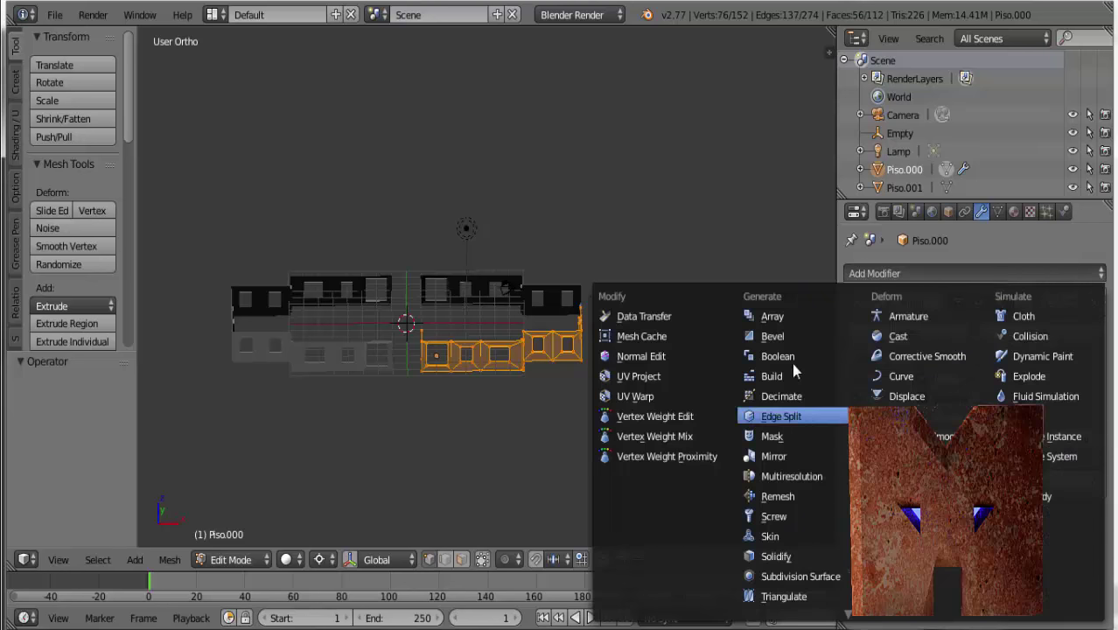
{"action": "left_click", "coordinate": [781, 318]}
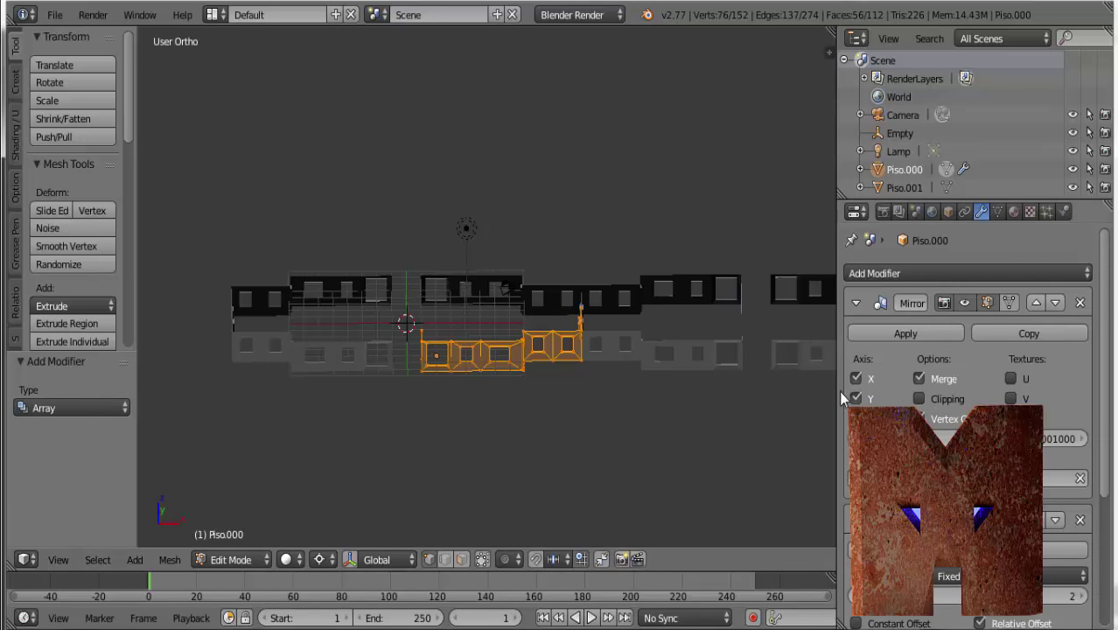
{"action": "scroll", "coordinate": [967, 394], "scroll_direction": "down", "scroll_amount": 5}
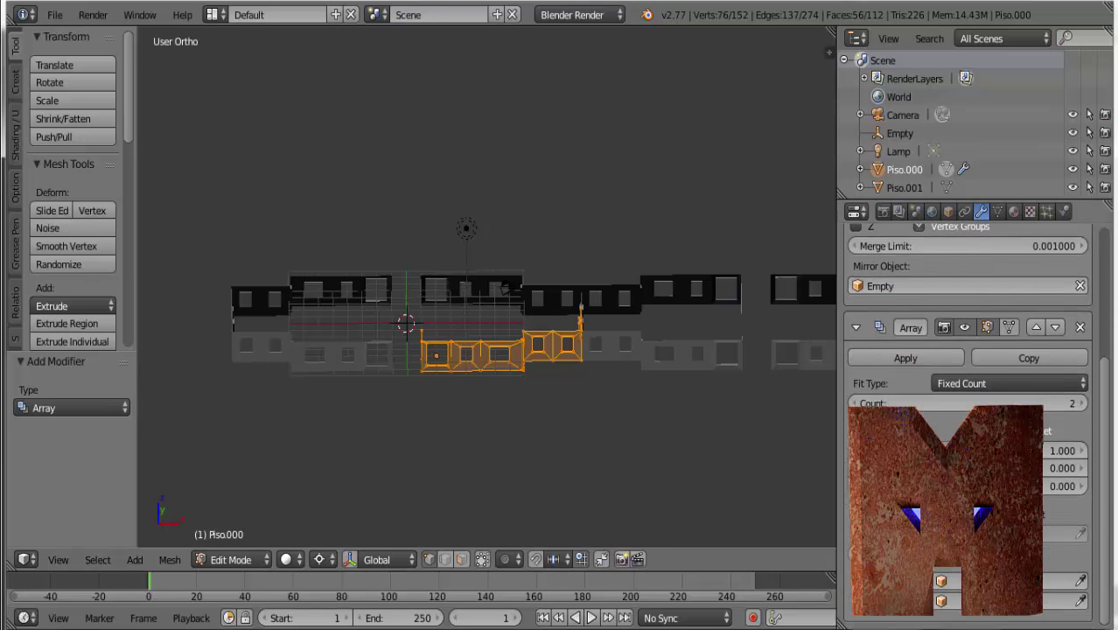
{"action": "left_click", "coordinate": [1057, 456]}
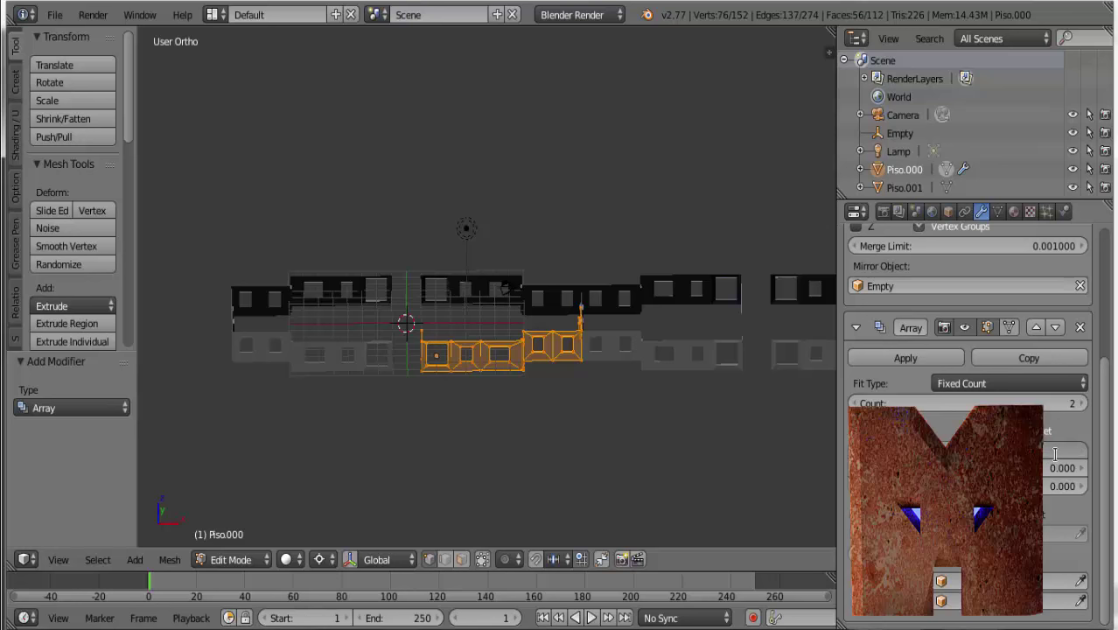
{"action": "type", "text": "0"}
{"action": "key", "text": "Return"}
{"action": "left_click", "coordinate": [1045, 487]}
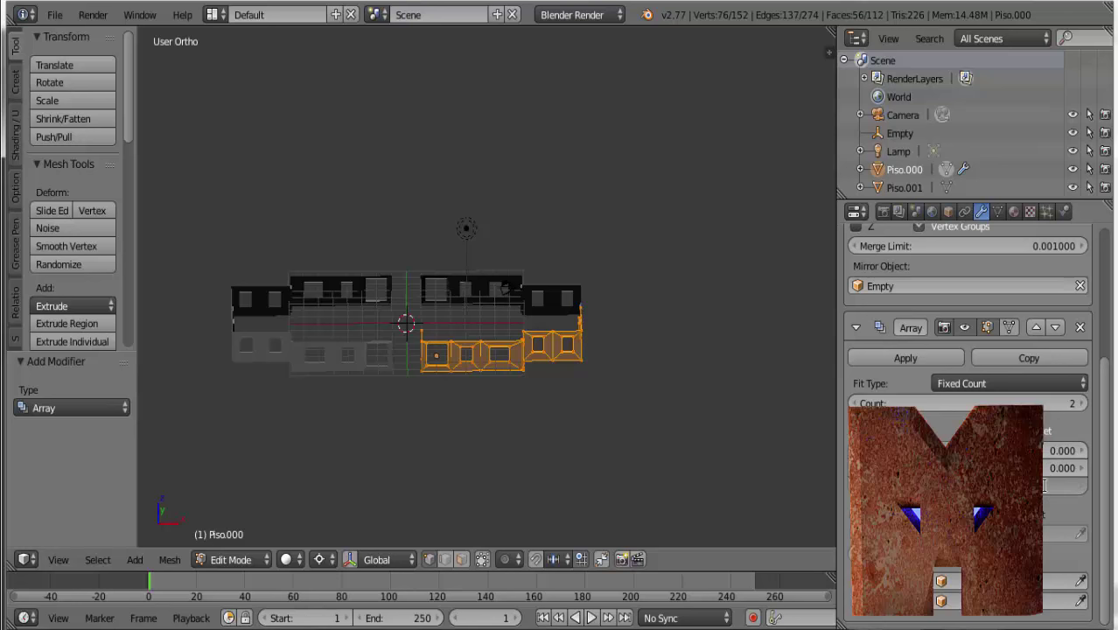
{"action": "type", "text": "2"}
{"action": "key", "text": "Return"}
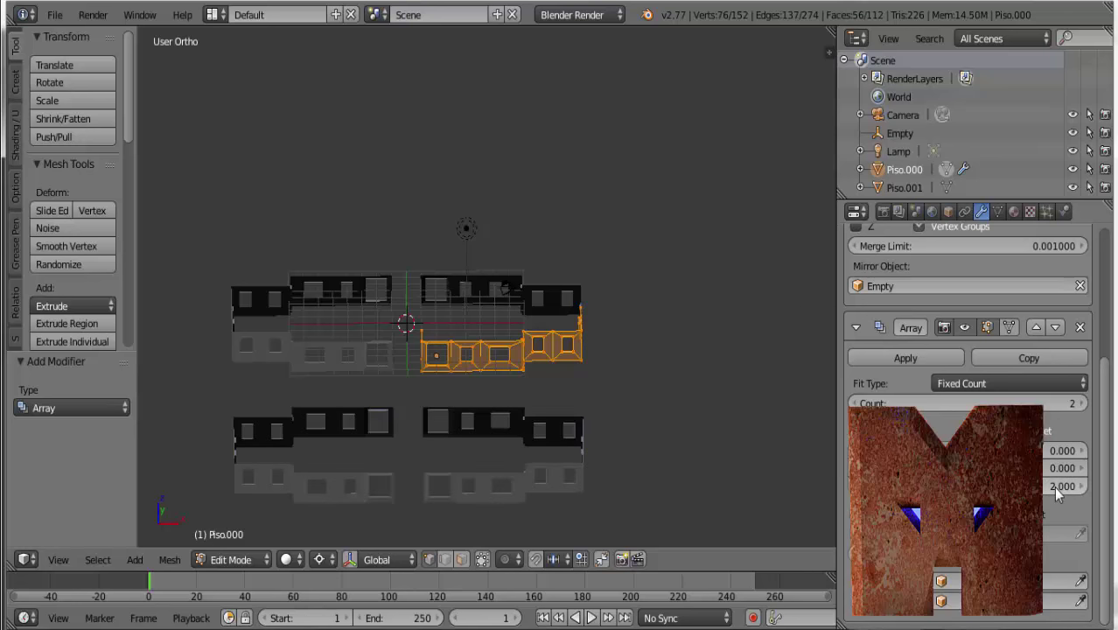
{"action": "left_click_drag", "start_coordinate": [1053, 486], "coordinate": [1053, 483]}
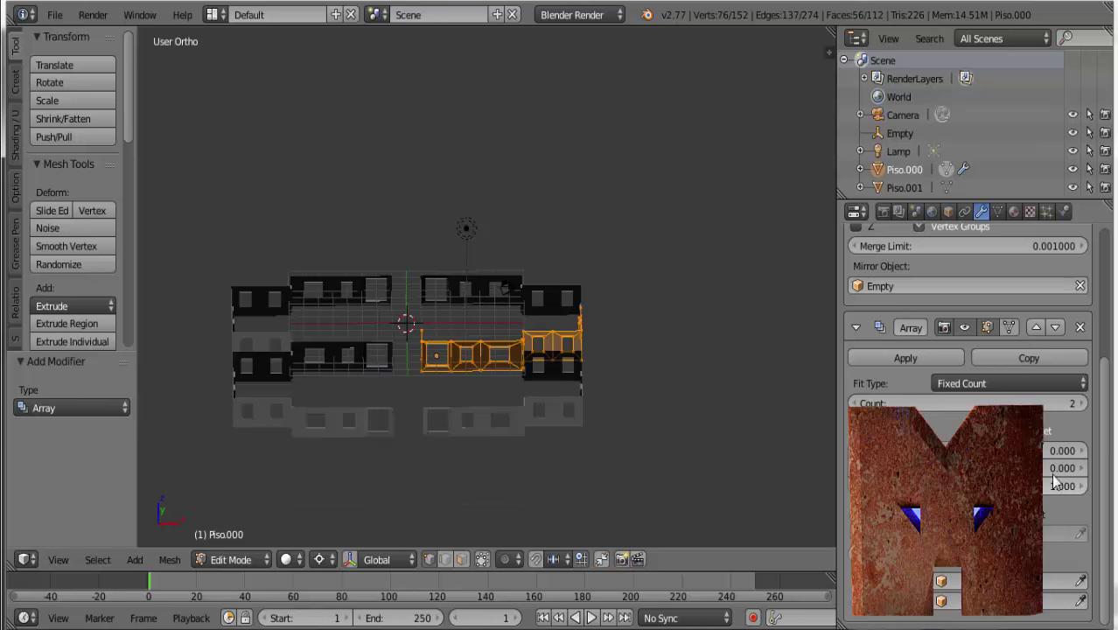
Correct the Array offsets to 0 and 1 so the copy sits directly on top
{"action": "mouse_move", "coordinate": [602, 440]}
{"action": "middle_mouse_down"}
{"action": "mouse_move", "coordinate": [582, 380]}
{"action": "mouse_move", "coordinate": [662, 460]}
{"action": "middle_mouse_up"}
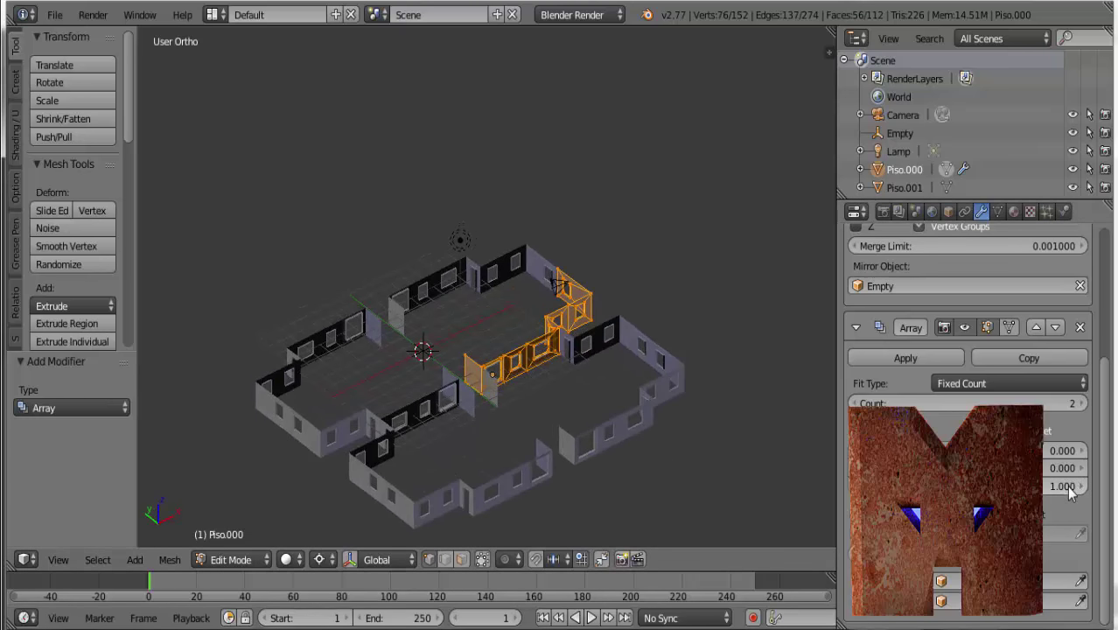
{"action": "left_click", "coordinate": [1064, 486]}
{"action": "type", "text": "0"}
{"action": "key", "text": "Return"}
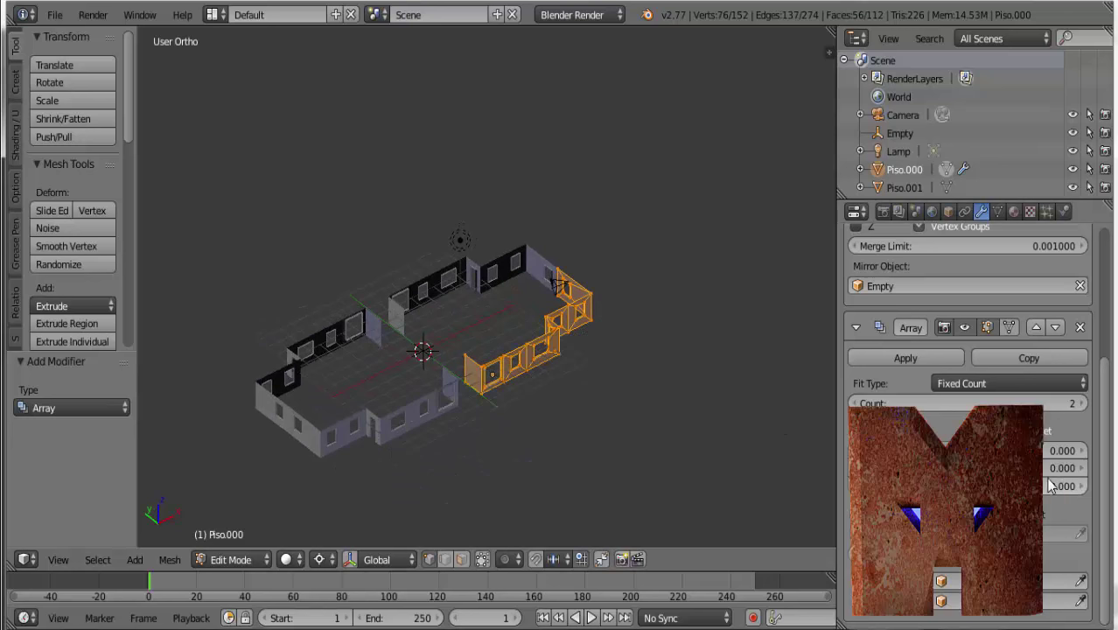
{"action": "left_click", "coordinate": [1049, 468]}
{"action": "type", "text": "1"}
{"action": "key", "text": "Return"}
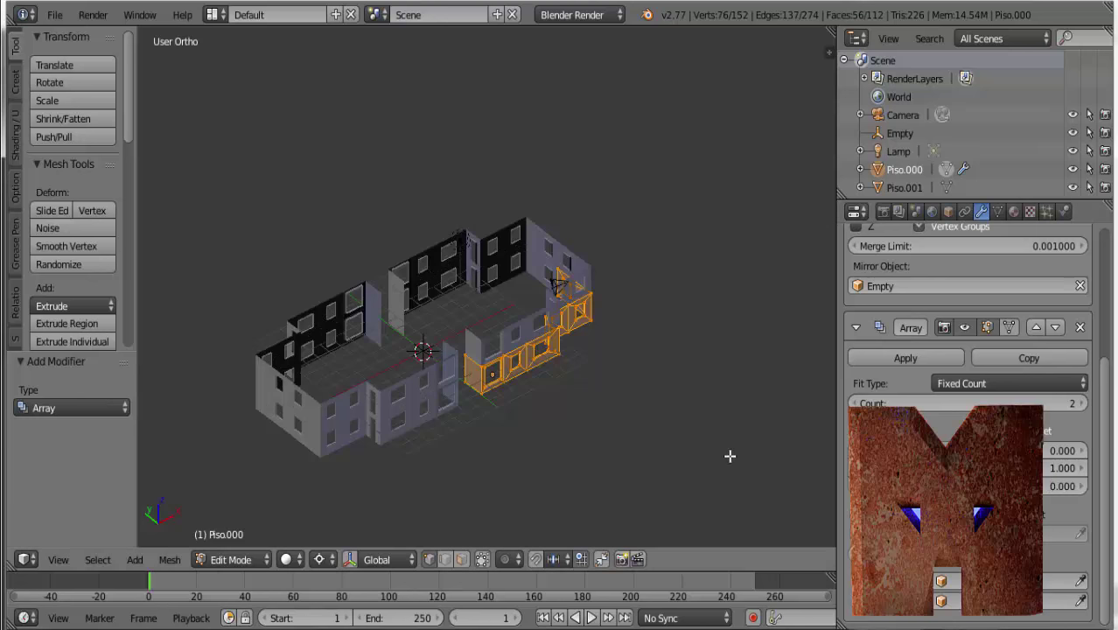
{"action": "key", "text": "KP_1"}
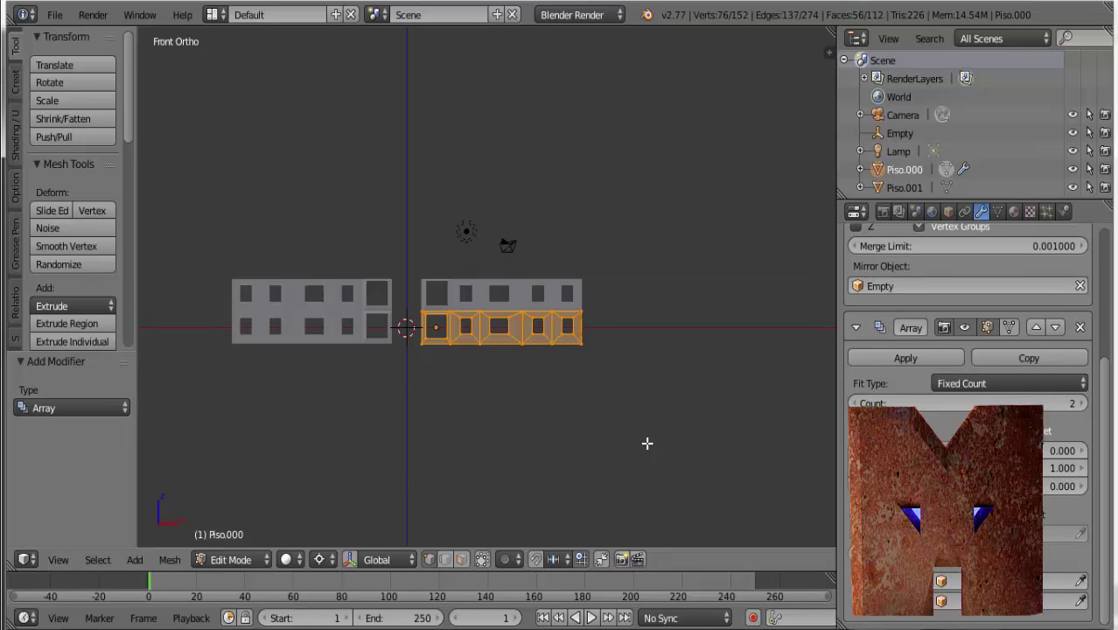
{"action": "mouse_move", "coordinate": [591, 335]}
{"action": "middle_mouse_down"}
{"action": "mouse_move", "coordinate": [606, 445]}
{"action": "mouse_move", "coordinate": [721, 429]}
{"action": "mouse_move", "coordinate": [731, 424]}
{"action": "mouse_move", "coordinate": [691, 406]}
{"action": "mouse_move", "coordinate": [751, 392]}
{"action": "mouse_move", "coordinate": [636, 348]}
{"action": "mouse_move", "coordinate": [589, 352]}
{"action": "mouse_move", "coordinate": [532, 381]}
{"action": "mouse_move", "coordinate": [729, 415]}
{"action": "middle_mouse_up"}
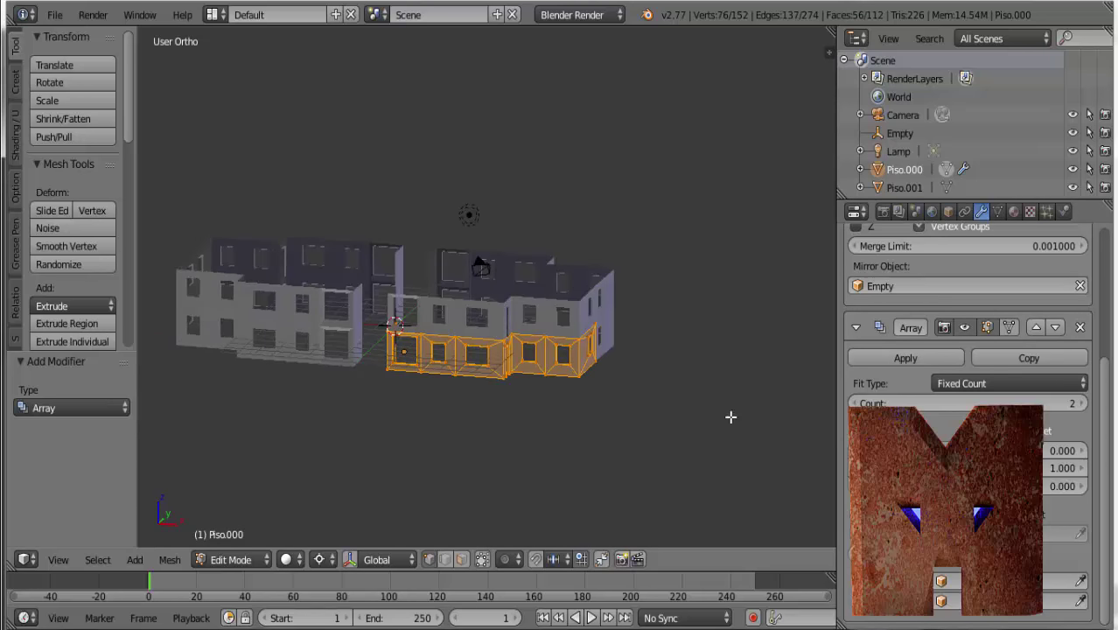
Raise the Array count from 2 to 8 storeys
{"action": "left_click", "coordinate": [1083, 404]}
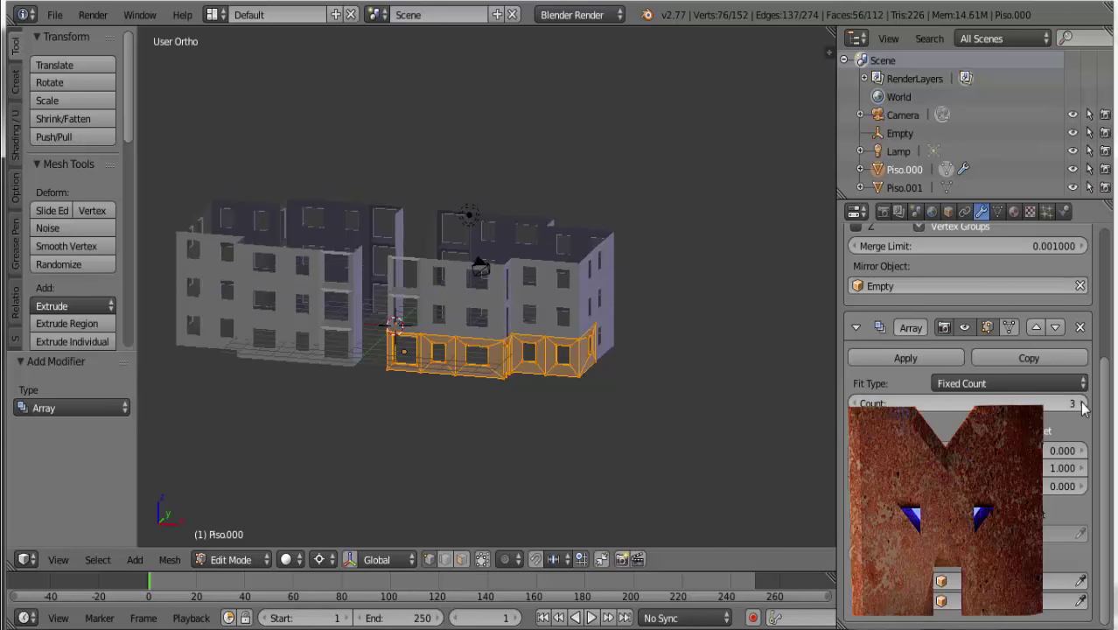
{"action": "left_click", "coordinate": [1084, 405]}
{"action": "left_click", "coordinate": [1083, 404]}
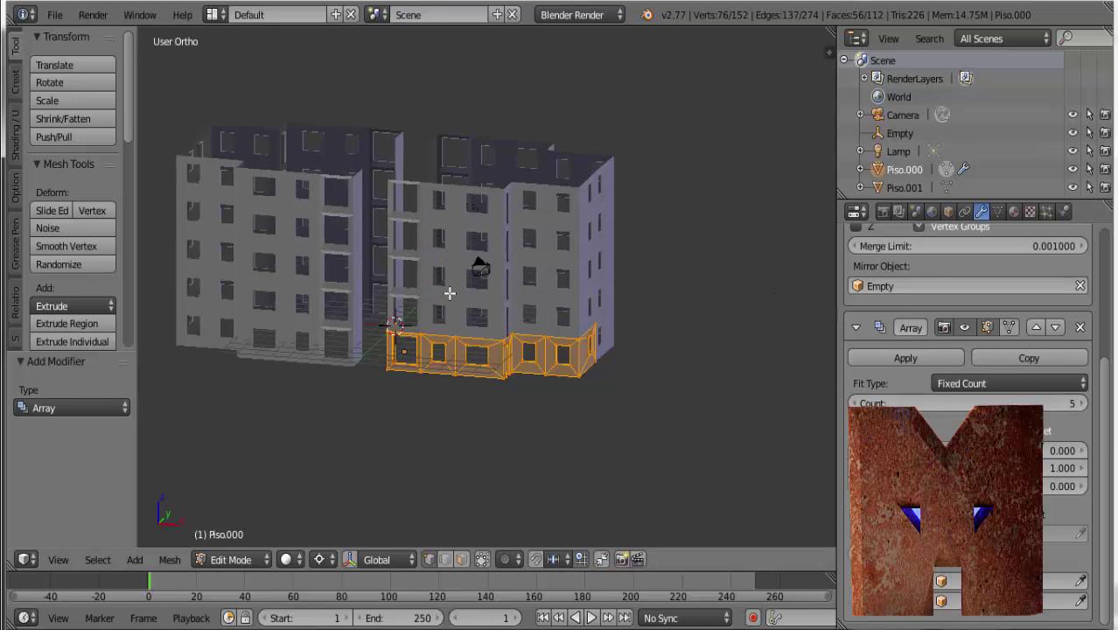
{"action": "mouse_move", "coordinate": [449, 293]}
{"action": "middle_mouse_down"}
{"action": "mouse_move", "coordinate": [652, 302]}
{"action": "mouse_move", "coordinate": [494, 278]}
{"action": "middle_mouse_up"}
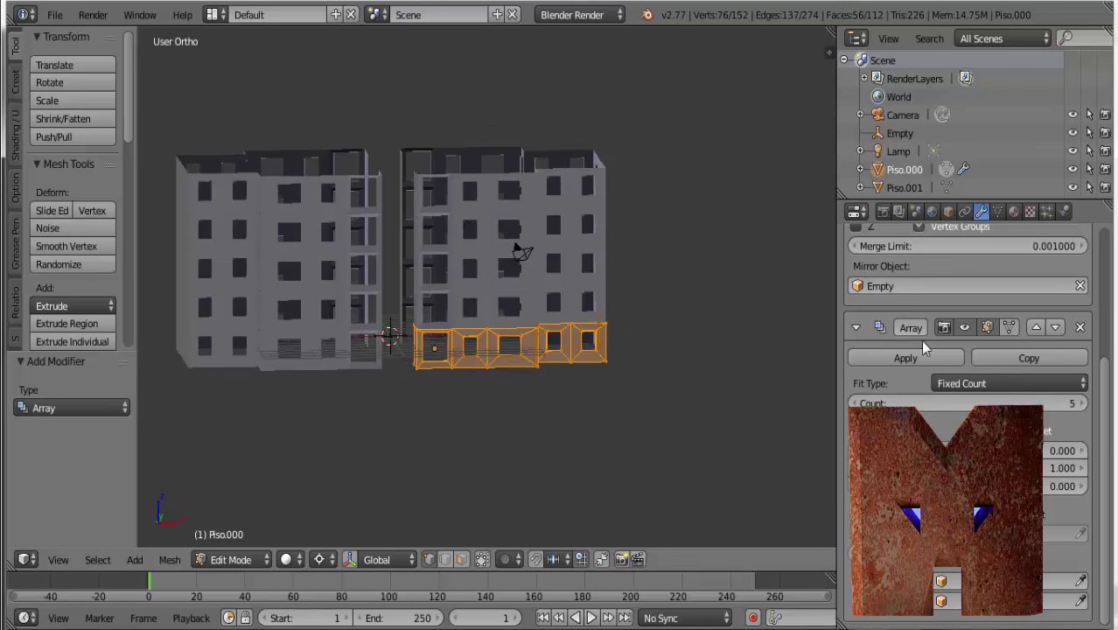
{"action": "left_click", "coordinate": [1082, 404]}
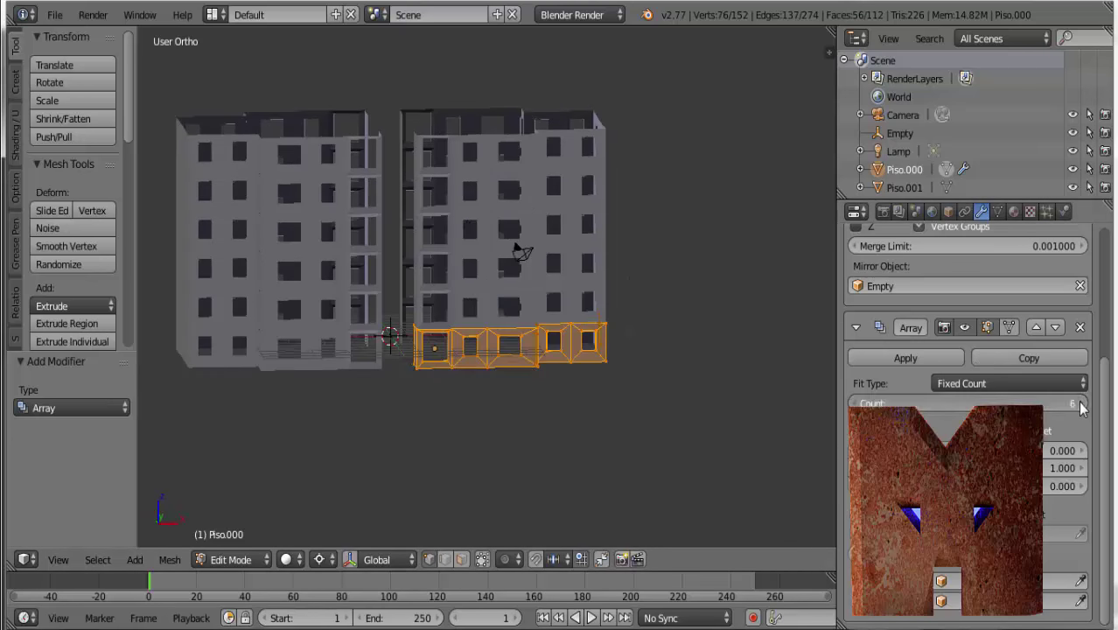
{"action": "left_click", "coordinate": [1082, 404]}
{"action": "left_click", "coordinate": [1083, 405]}
{"action": "mouse_move", "coordinate": [468, 290]}
{"action": "middle_mouse_down"}
{"action": "mouse_move", "coordinate": [608, 327]}
{"action": "mouse_move", "coordinate": [525, 289]}
{"action": "mouse_move", "coordinate": [445, 319]}
{"action": "mouse_move", "coordinate": [554, 325]}
{"action": "mouse_move", "coordinate": [490, 319]}
{"action": "middle_mouse_up"}
{"action": "scroll", "coordinate": [557, 322], "scroll_direction": "down", "scroll_amount": 3}
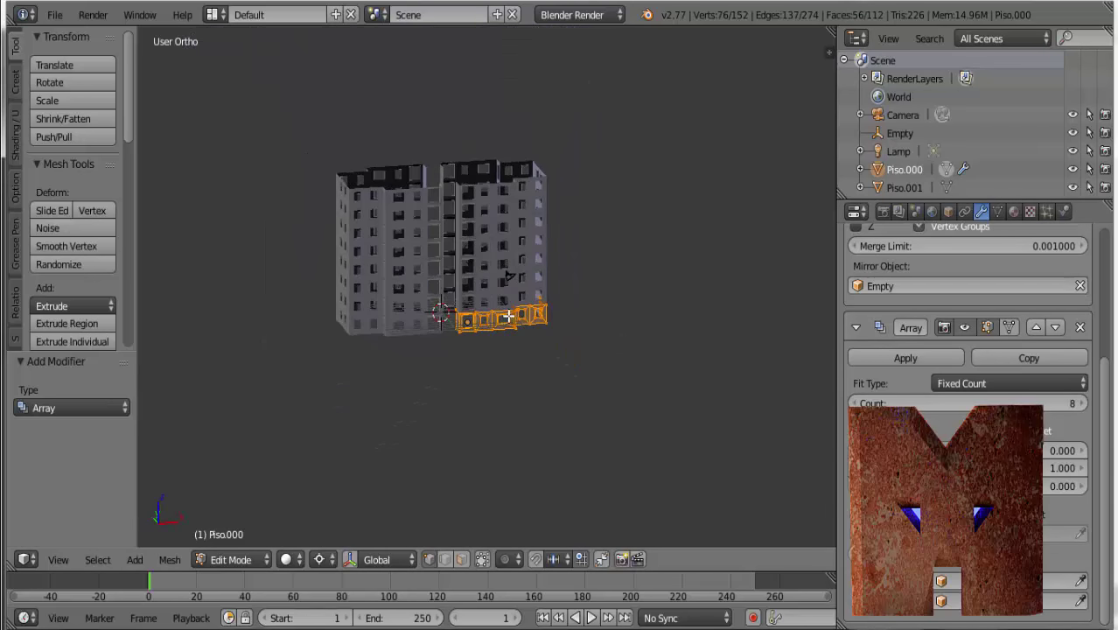
Try an Array count of 10, bring it back to 8, and orbit around the building
{"action": "left_click", "coordinate": [1080, 404]}
{"action": "left_click", "coordinate": [1080, 404]}
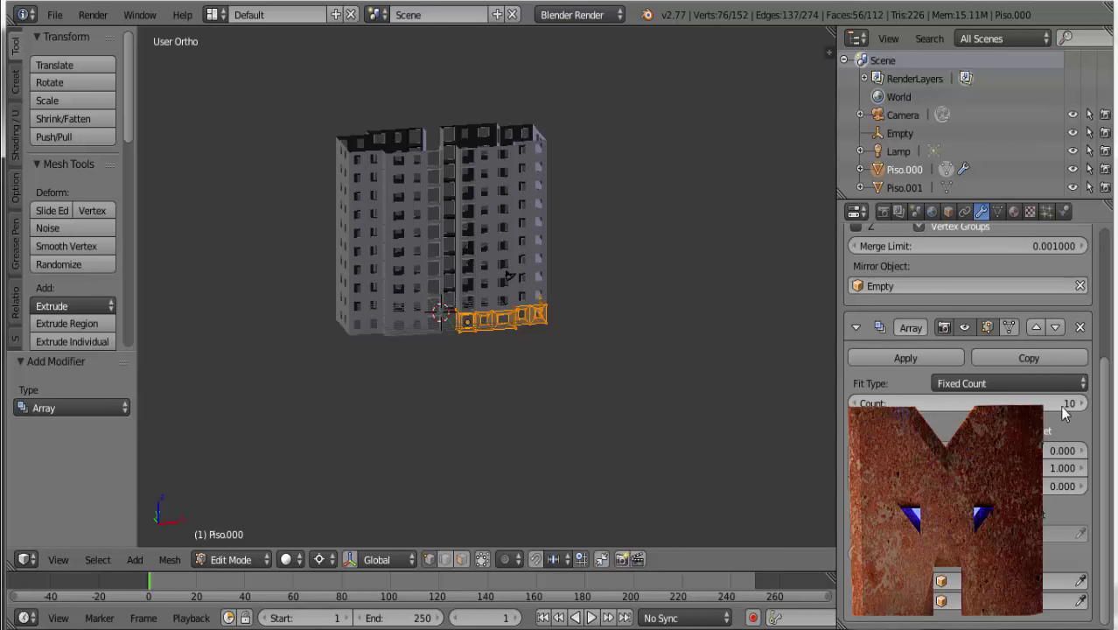
{"action": "left_click", "coordinate": [857, 404]}
{"action": "left_click", "coordinate": [858, 403]}
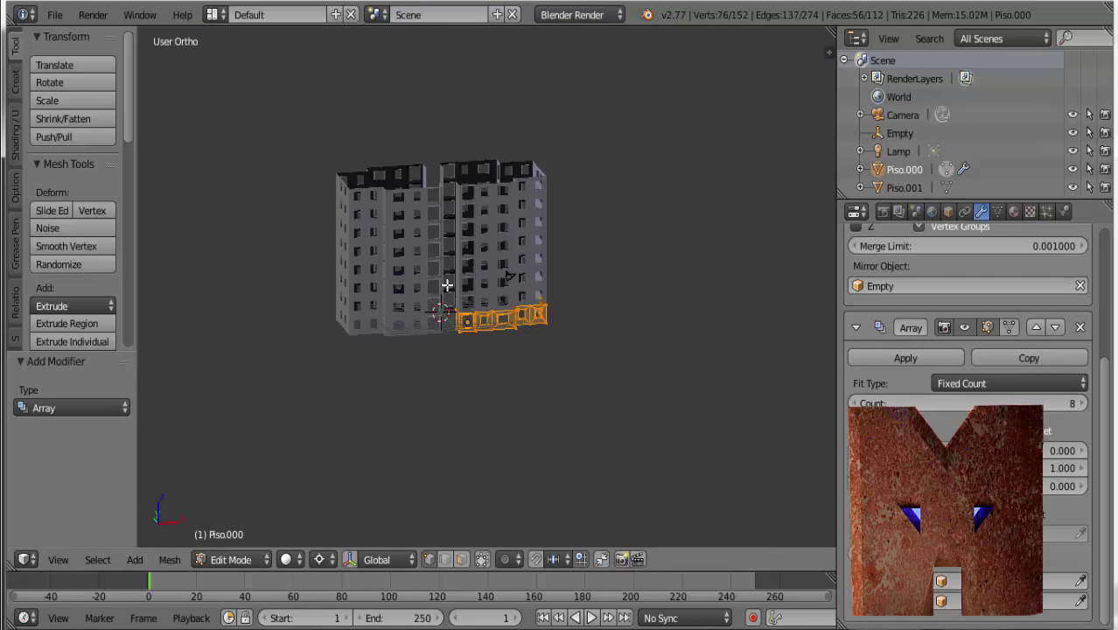
{"action": "mouse_move", "coordinate": [445, 288]}
{"action": "middle_mouse_down"}
{"action": "mouse_move", "coordinate": [532, 307]}
{"action": "mouse_move", "coordinate": [616, 295]}
{"action": "mouse_move", "coordinate": [444, 300]}
{"action": "mouse_move", "coordinate": [512, 303]}
{"action": "middle_mouse_up"}
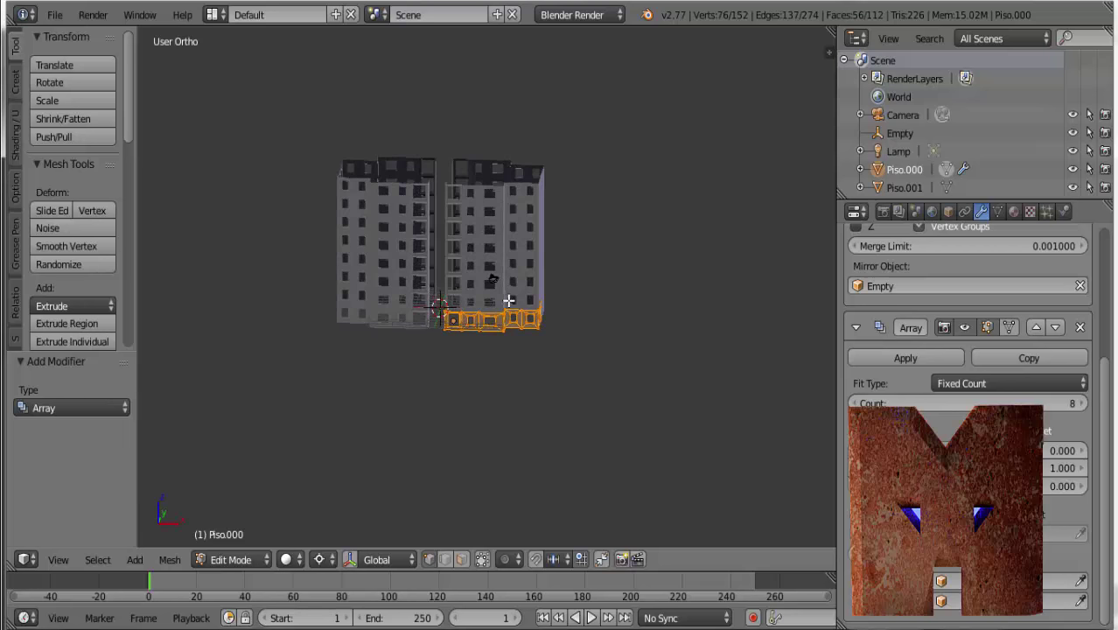
{"action": "scroll", "coordinate": [512, 303], "scroll_direction": "up", "scroll_amount": 5}
{"action": "mouse_move", "coordinate": [587, 316]}
{"action": "middle_mouse_down"}
{"action": "mouse_move", "coordinate": [260, 282]}
{"action": "mouse_move", "coordinate": [582, 299]}
{"action": "mouse_move", "coordinate": [630, 290]}
{"action": "mouse_move", "coordinate": [652, 318]}
{"action": "mouse_move", "coordinate": [644, 341]}
{"action": "middle_mouse_up"}
{"action": "scroll", "coordinate": [255, 287], "scroll_direction": "down", "scroll_amount": 2}
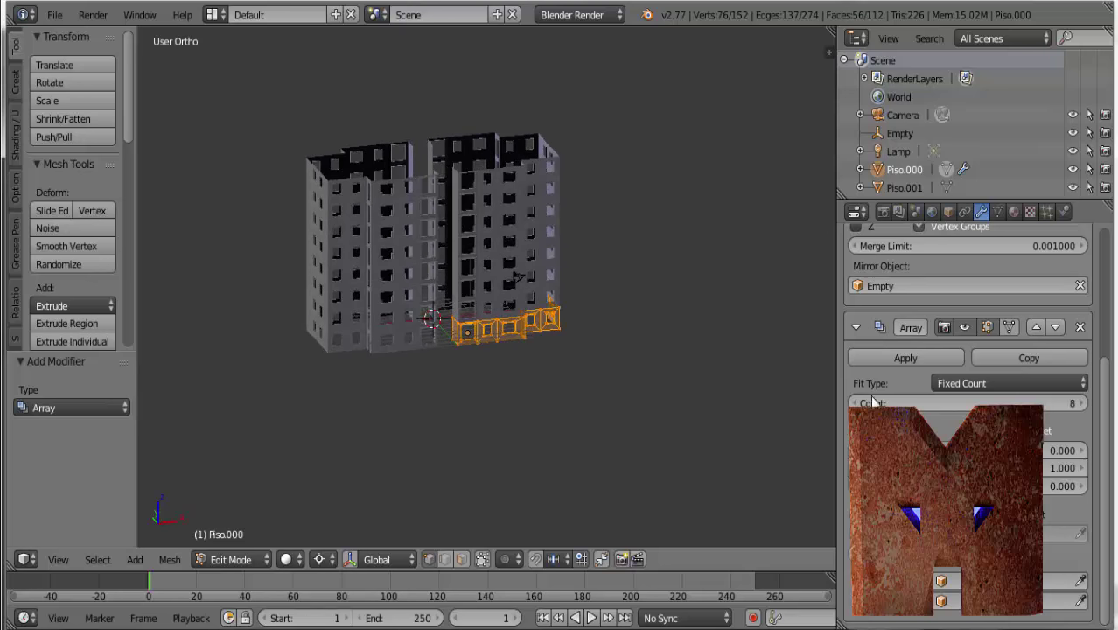
{"action": "scroll", "coordinate": [873, 401], "scroll_direction": "up", "scroll_amount": 4}
{"action": "scroll", "coordinate": [873, 401], "scroll_direction": "up", "scroll_amount": 1}
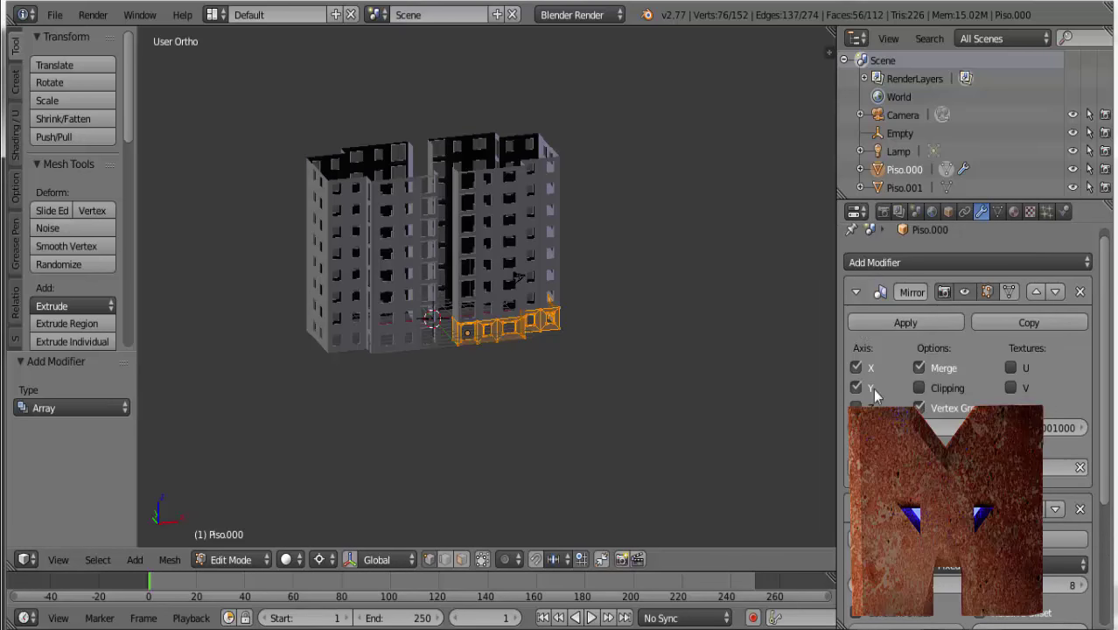
{"action": "scroll", "coordinate": [1009, 368], "scroll_direction": "down", "scroll_amount": 2}
{"action": "scroll", "coordinate": [1007, 363], "scroll_direction": "down", "scroll_amount": 5}
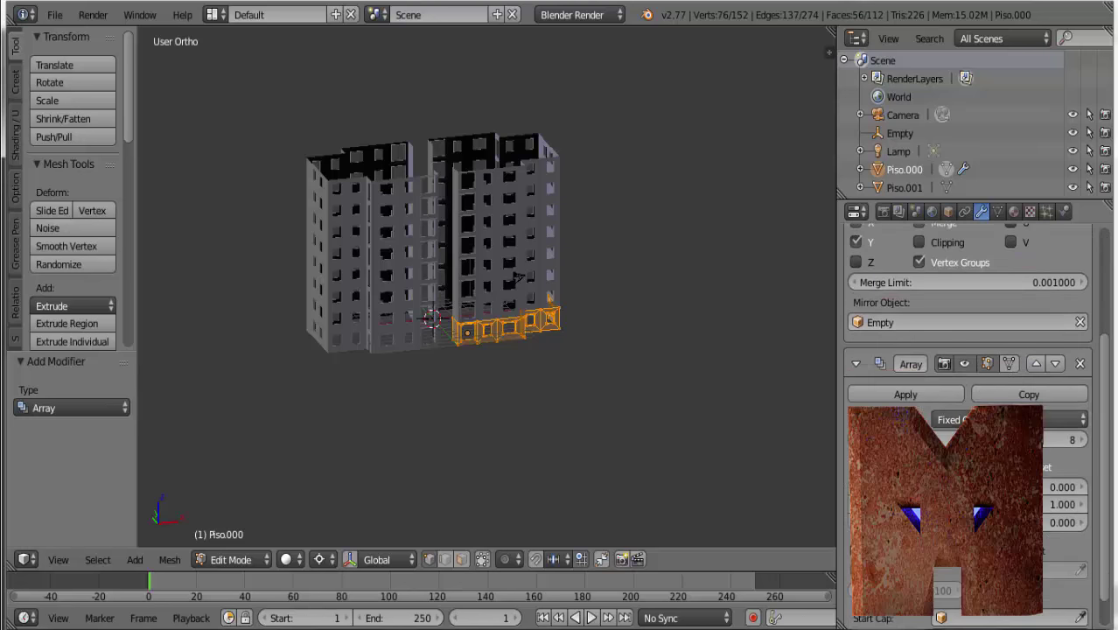
{"action": "mouse_move", "coordinate": [499, 232]}
{"action": "middle_mouse_down"}
{"action": "mouse_move", "coordinate": [525, 270]}
{"action": "mouse_move", "coordinate": [445, 263]}
{"action": "middle_mouse_up"}
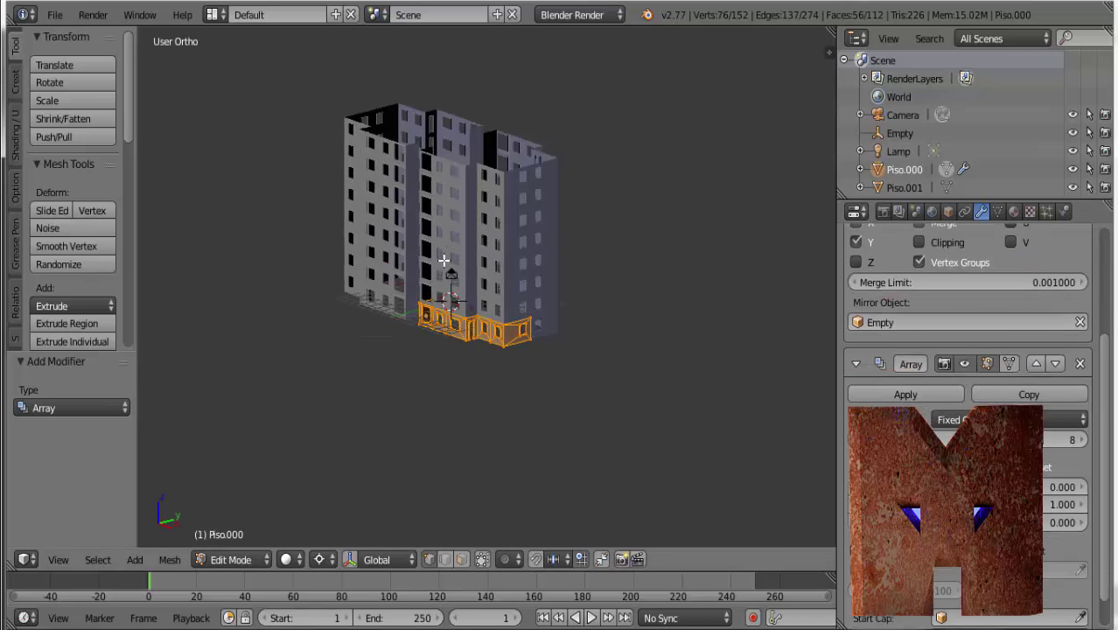
{"action": "middle_click_drag", "start_coordinate": [362, 281], "coordinate": [418, 284]}
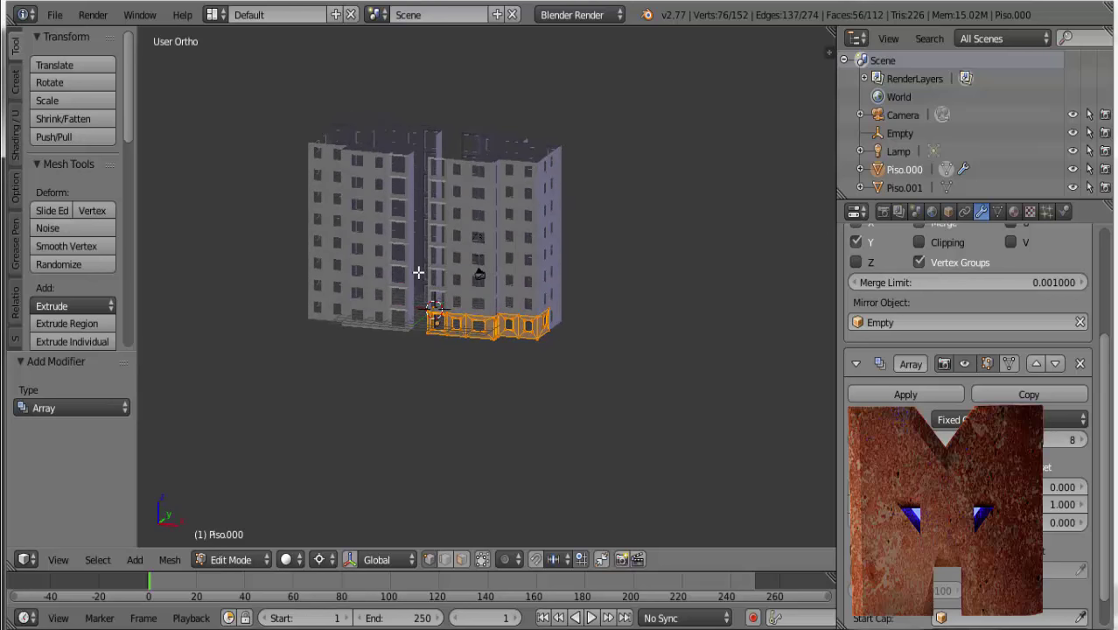
{"action": "scroll", "coordinate": [446, 315], "scroll_direction": "up", "scroll_amount": 3}
{"action": "scroll", "coordinate": [464, 332], "scroll_direction": "up", "scroll_amount": 2}
{"action": "scroll", "coordinate": [485, 349], "scroll_direction": "up", "scroll_amount": 2}
{"action": "middle_click_drag", "start_coordinate": [485, 349], "coordinate": [465, 313]}
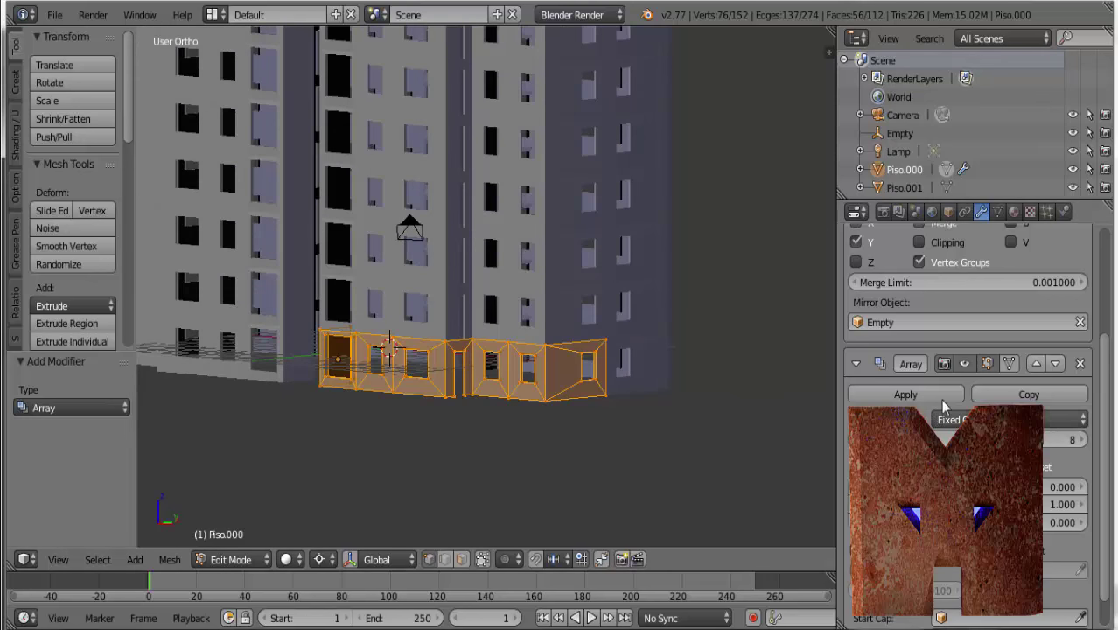
{"action": "scroll", "coordinate": [943, 402], "scroll_direction": "up", "scroll_amount": 4}
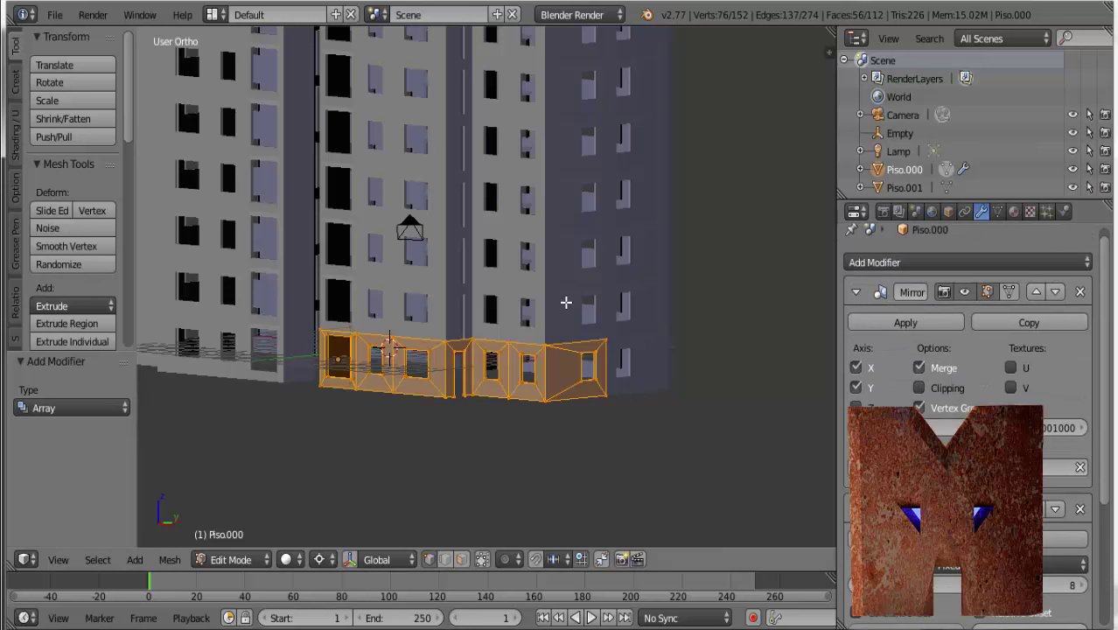
{"action": "middle_click_drag", "start_coordinate": [431, 318], "coordinate": [514, 395]}
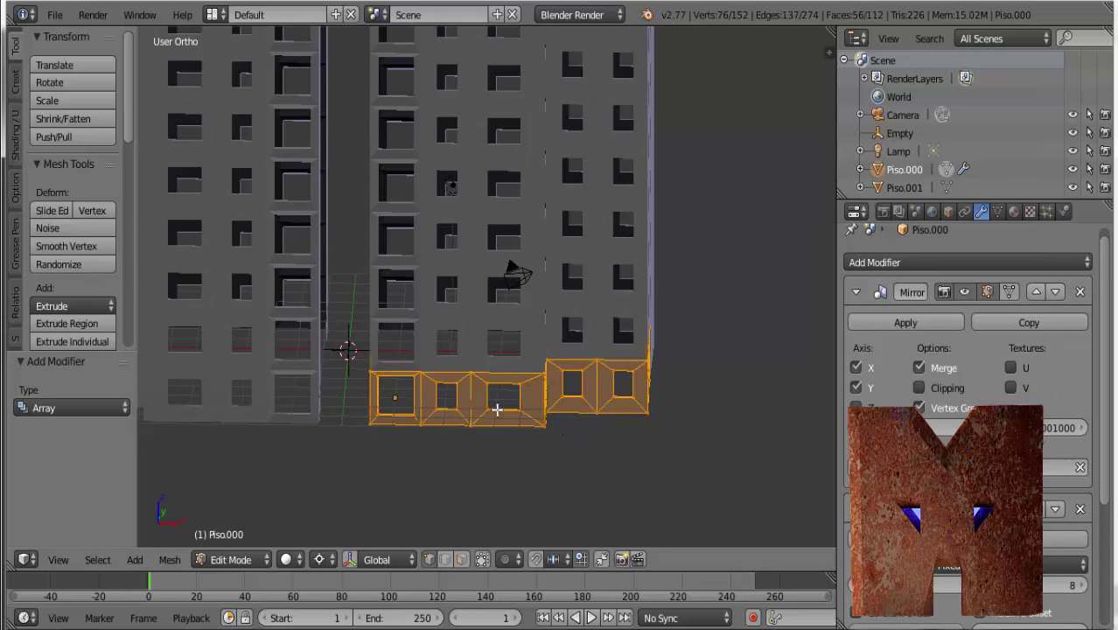
{"action": "mouse_move", "coordinate": [515, 396]}
{"action": "middle_mouse_down"}
{"action": "mouse_move", "coordinate": [536, 368]}
{"action": "mouse_move", "coordinate": [463, 362]}
{"action": "mouse_move", "coordinate": [574, 425]}
{"action": "mouse_move", "coordinate": [629, 427]}
{"action": "mouse_move", "coordinate": [539, 427]}
{"action": "mouse_move", "coordinate": [532, 416]}
{"action": "middle_mouse_up"}
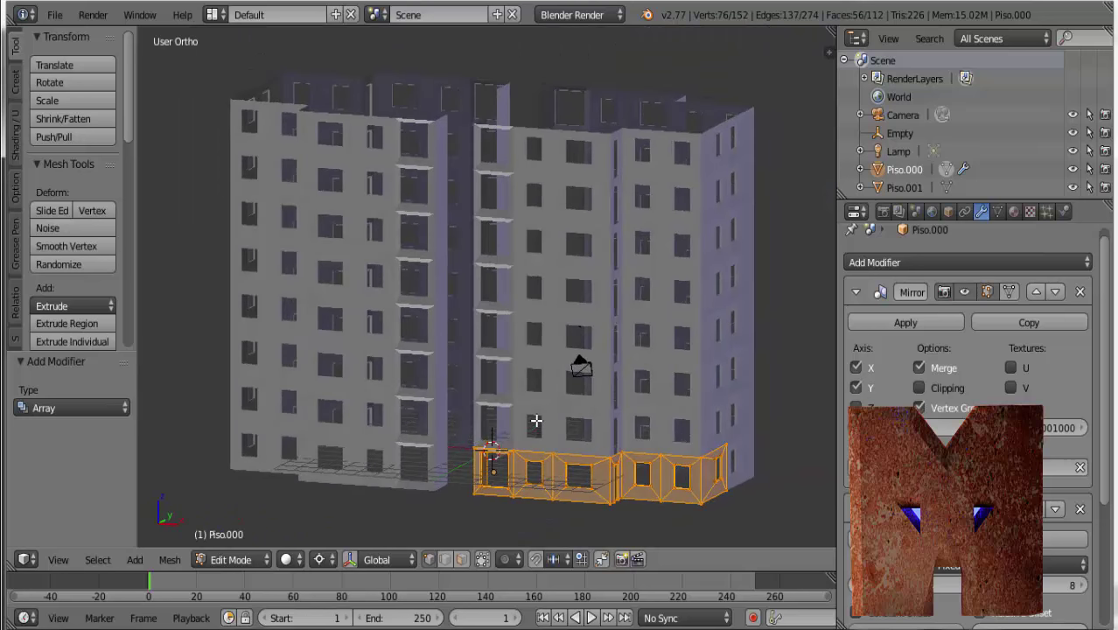